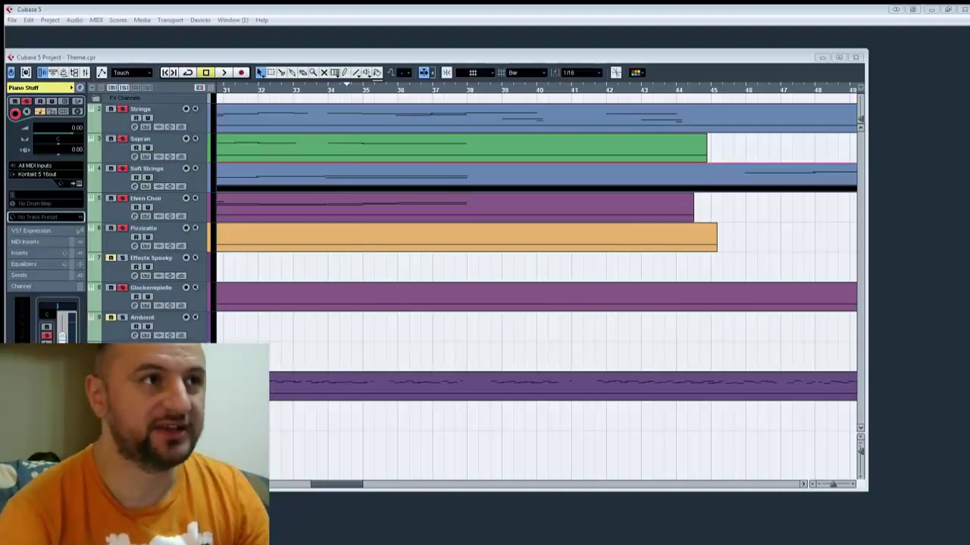
Step: Play the arrangement and inspect the notes of the Strings part around bars 28 to 31
left_click_drag(431, 364, 814, 379)
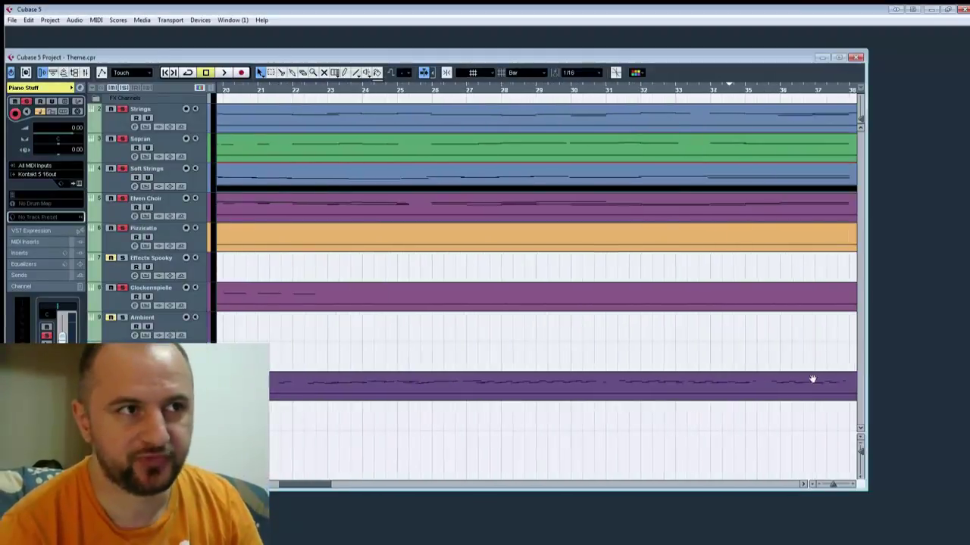
left_click_drag(431, 341, 966, 326)
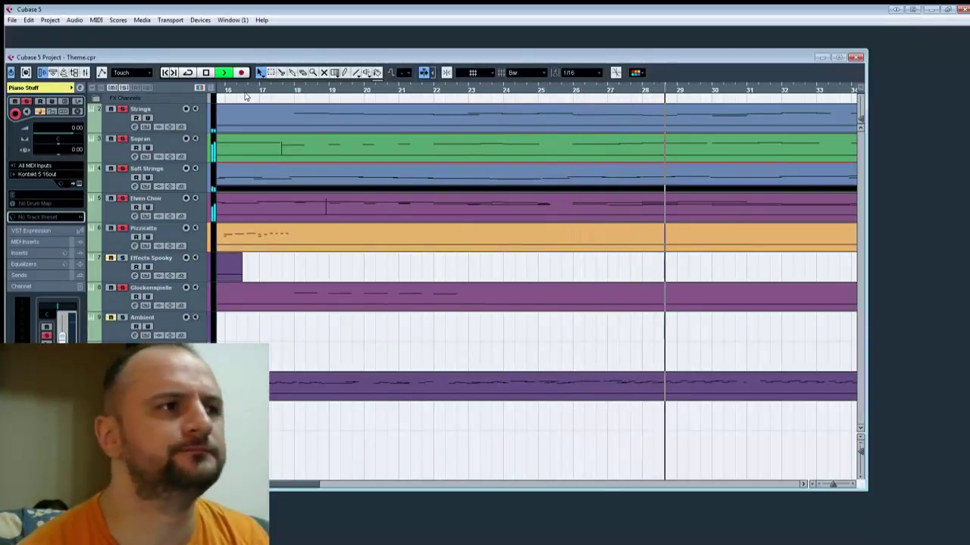
double_click(599, 111)
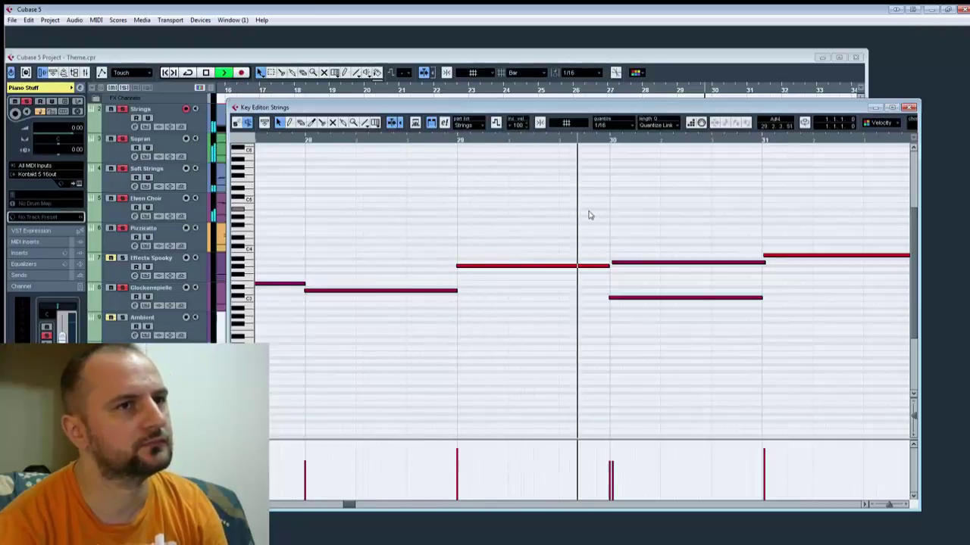
key("space")
left_click(909, 108)
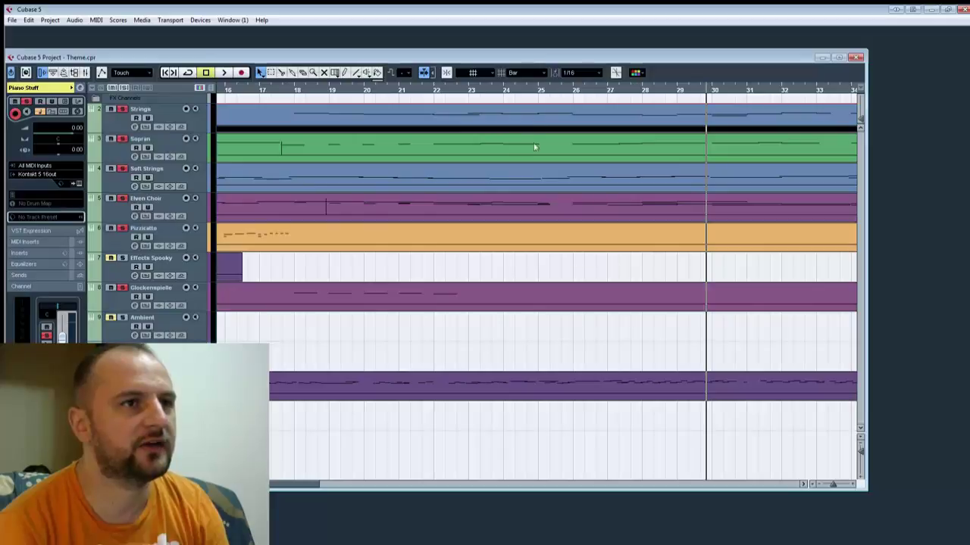
Step: Open the Soft Strings part in the Key Editor and play its notes around bars 23 to 25
double_click(544, 180)
left_click_drag(574, 228, 587, 57)
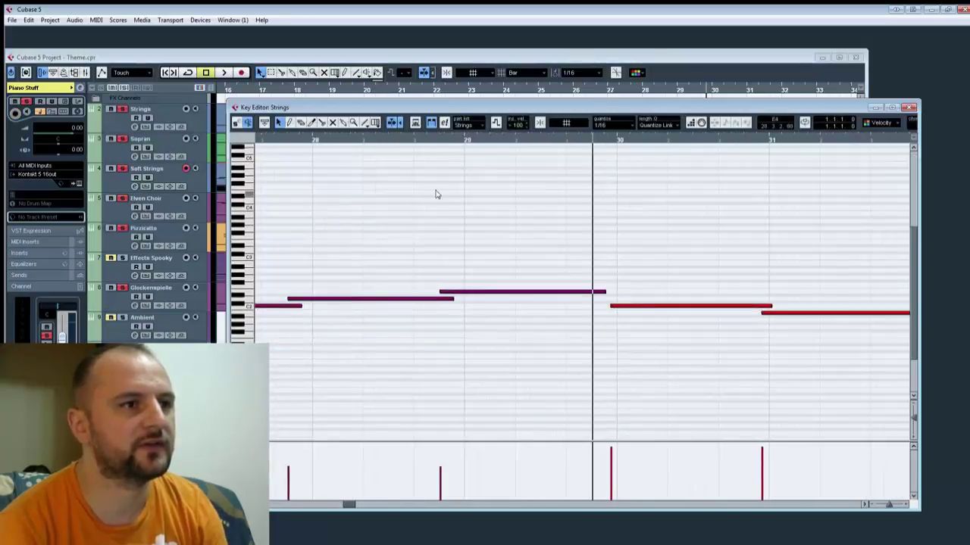
left_click_drag(436, 194, 732, 180)
left_click_drag(313, 167, 720, 177)
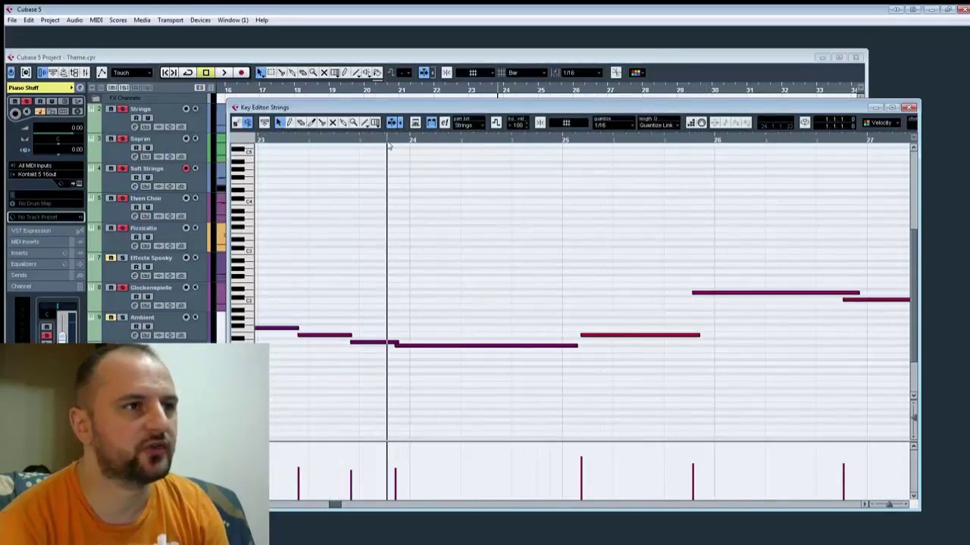
key("space")
left_click_drag(666, 229, 637, 180)
key("space")
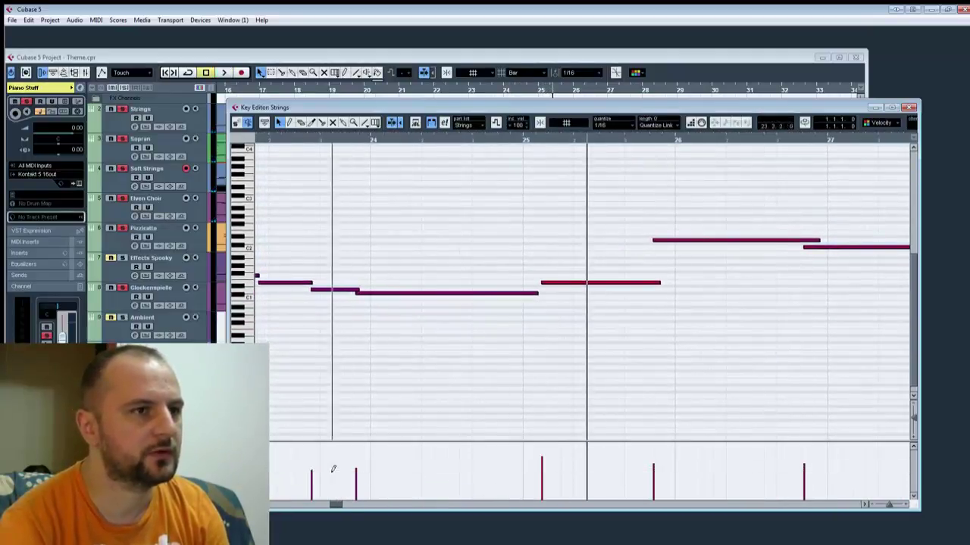
Step: Show the Main Volume controller lane for the Soft Strings part and draw a constant volume level starting just before bar 2
left_click(244, 448)
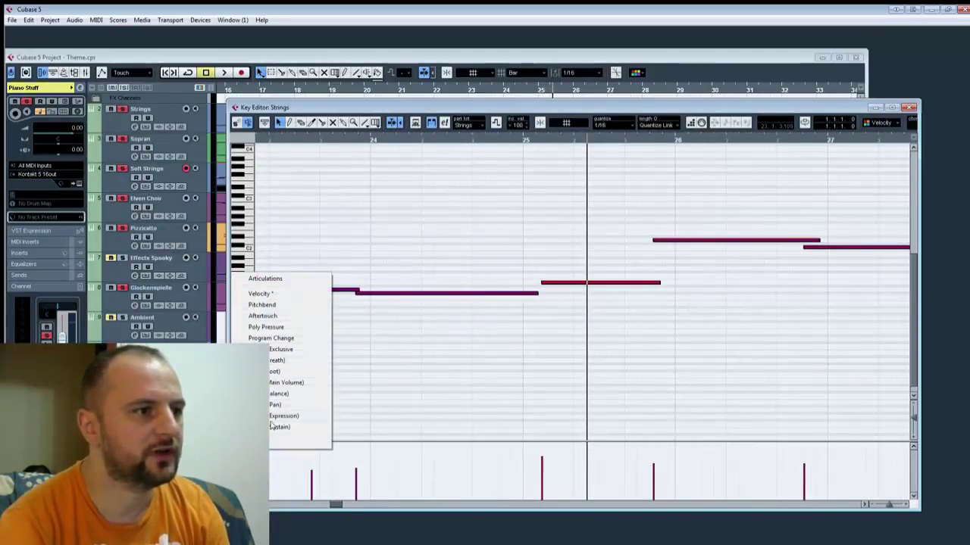
left_click(296, 384)
left_click_drag(385, 396, 807, 364)
left_click_drag(333, 355, 898, 288)
left_click_drag(522, 300, 903, 266)
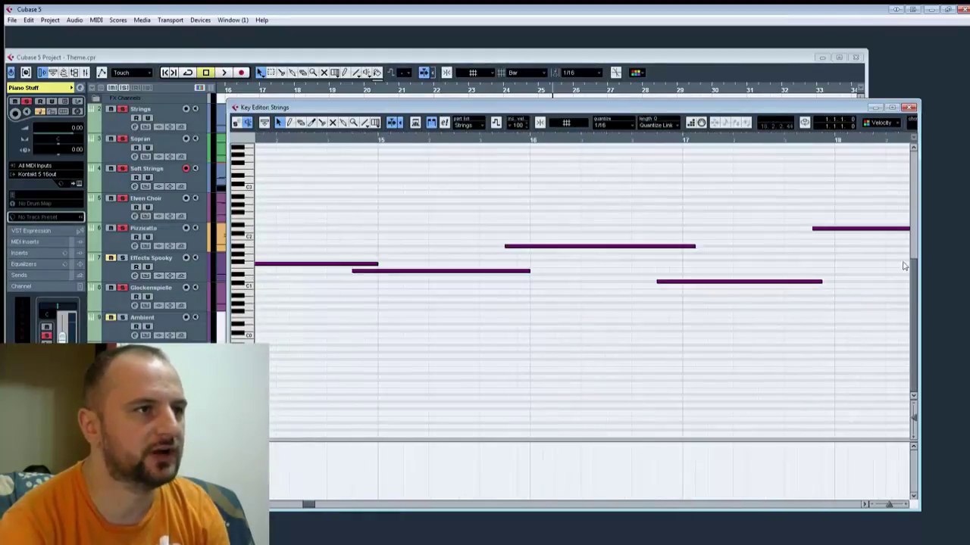
left_click_drag(409, 258, 740, 293)
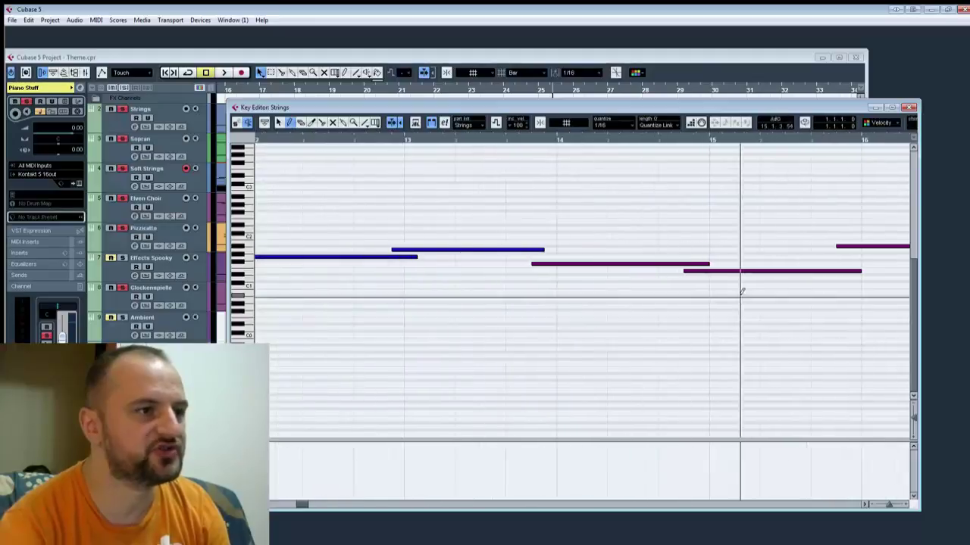
left_click_drag(541, 322, 968, 312)
left_click_drag(560, 355, 932, 334)
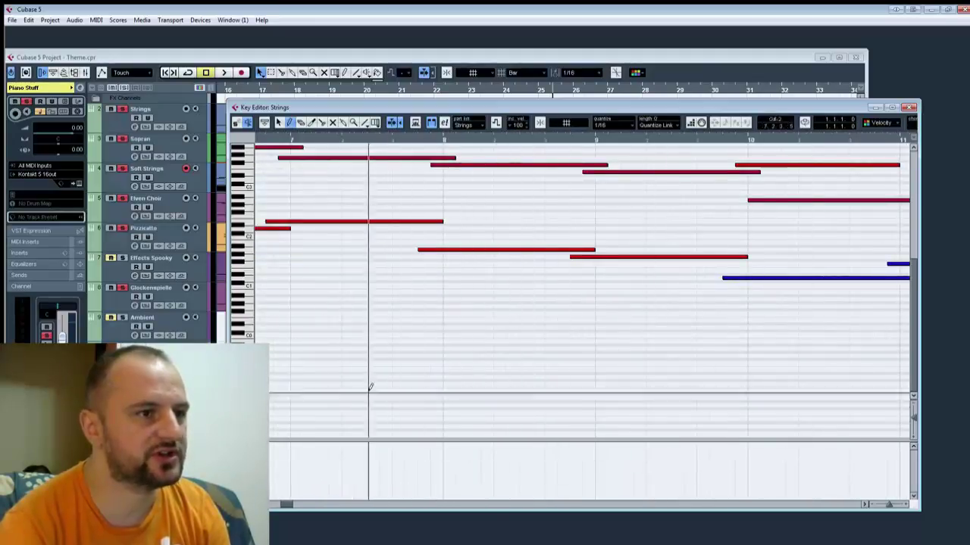
left_click_drag(369, 387, 849, 384)
left_click_drag(407, 361, 802, 372)
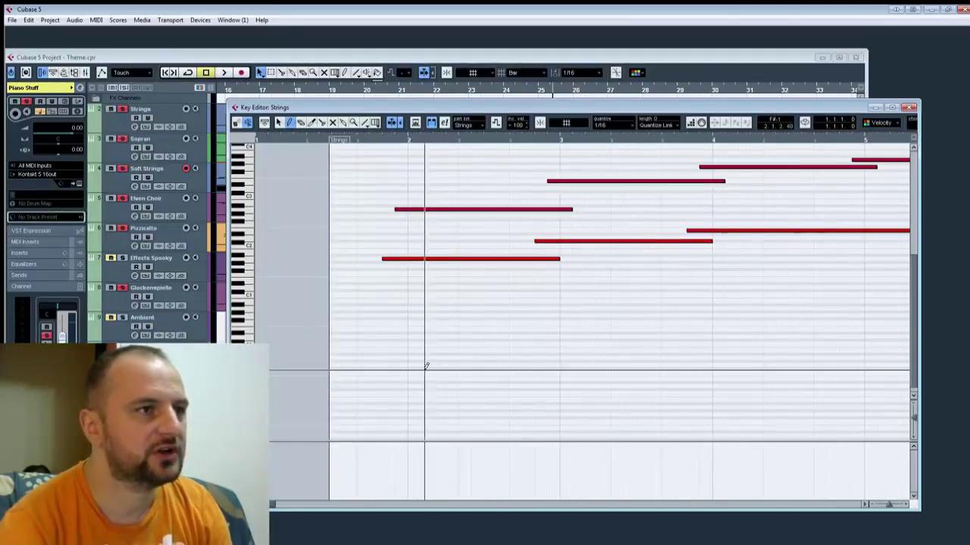
left_click(394, 467)
Step: Play the Soft Strings part from just before bar 2 to about bar 22 to check its volume
left_click(395, 143)
key("space")
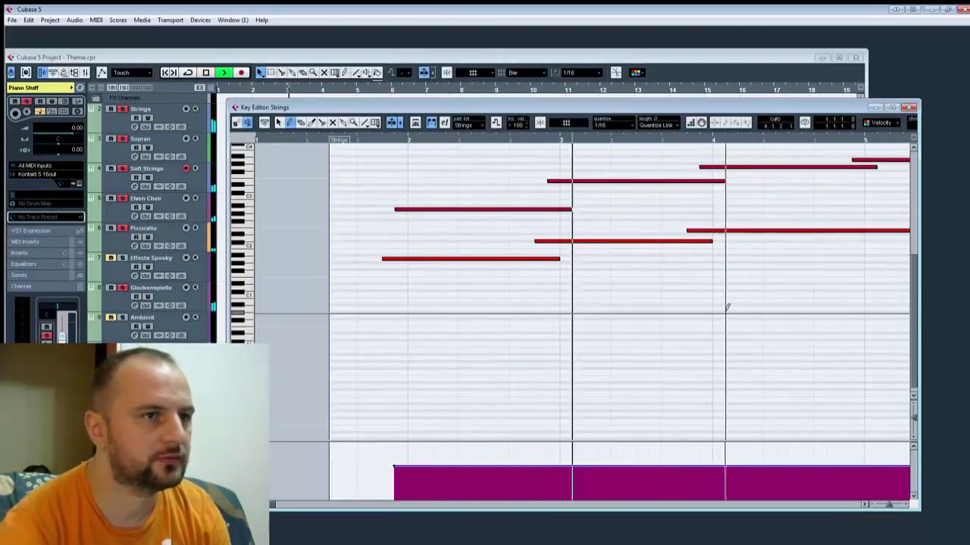
left_click_drag(738, 315, 119, 340)
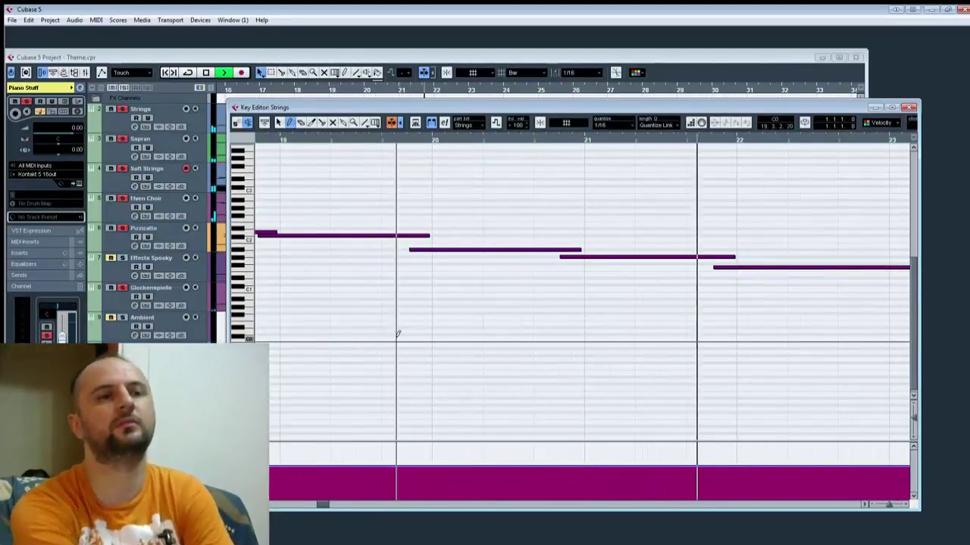
key("space")
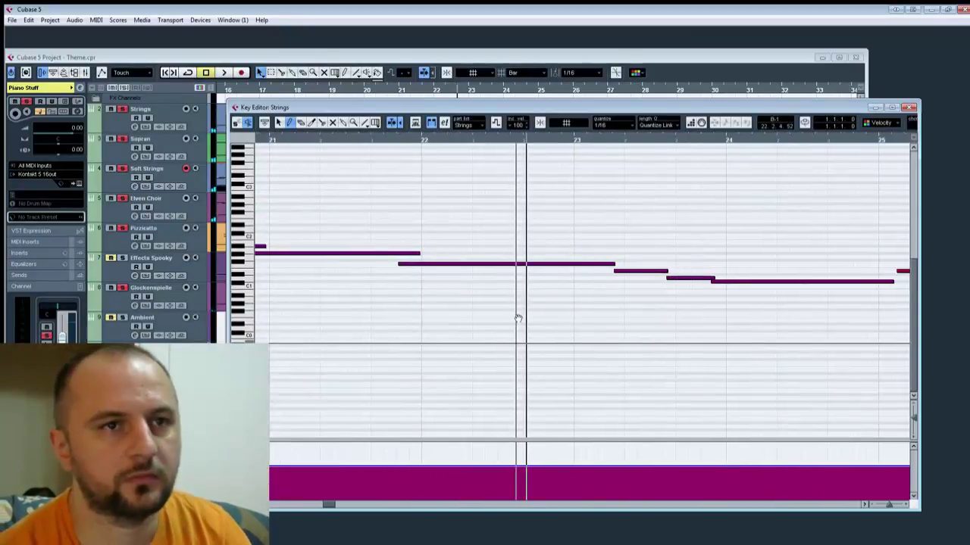
Step: Redraw the Soft Strings main volume slightly higher, starting a little earlier at the beginning of the first notes
left_click_drag(518, 319, 835, 318)
left_click_drag(580, 325, 909, 329)
left_click_drag(735, 334, 655, 338)
left_click_drag(331, 327, 889, 335)
left_click_drag(537, 346, 900, 339)
left_click_drag(280, 319, 898, 316)
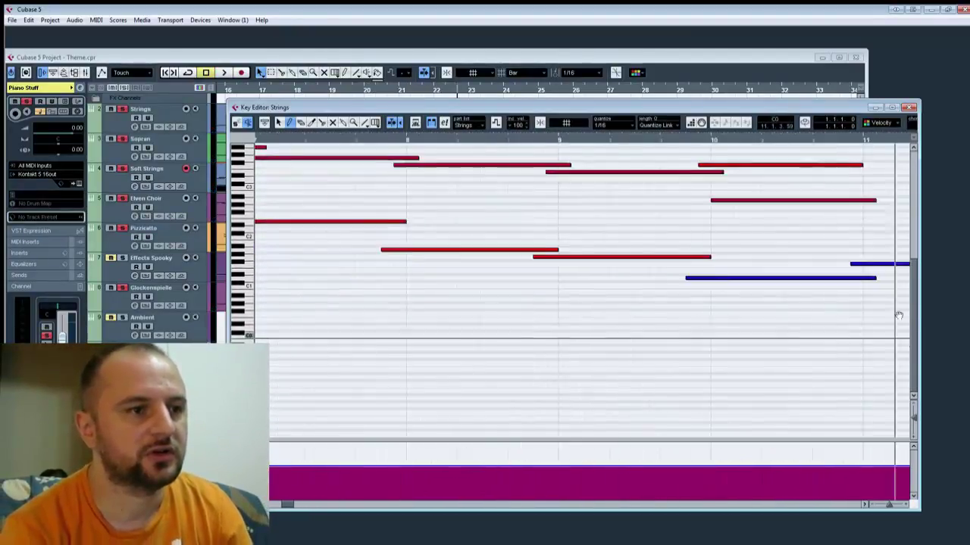
left_click_drag(400, 304, 782, 305)
left_click_drag(465, 306, 644, 314)
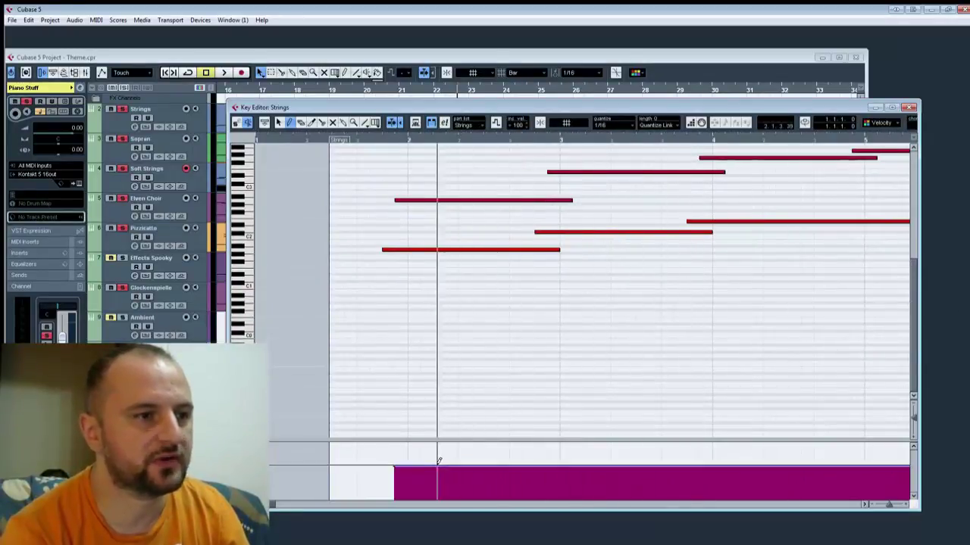
scroll(406, 458, "down", 1)
left_click(387, 461)
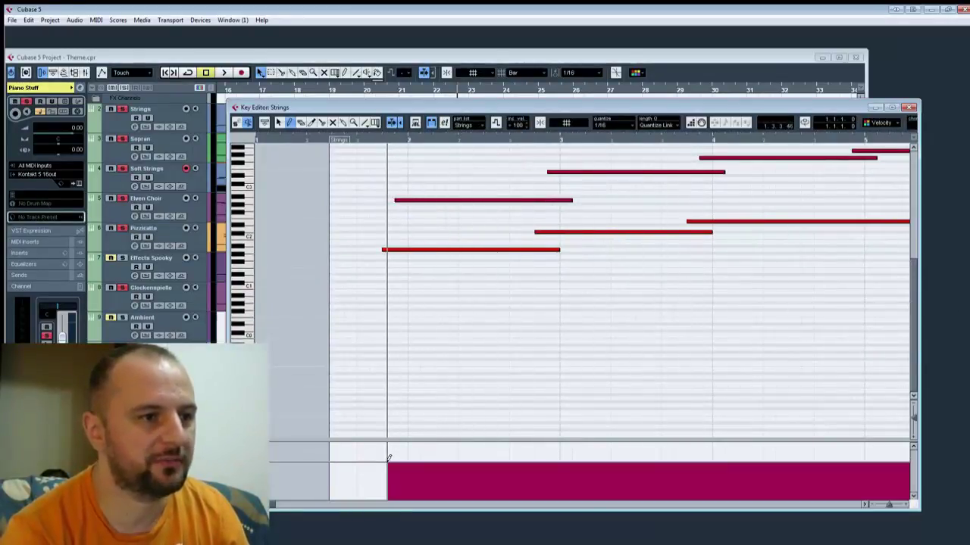
Step: Play the opening bars of the Soft Strings part to check the raised volume level
left_click(393, 140)
key("space")
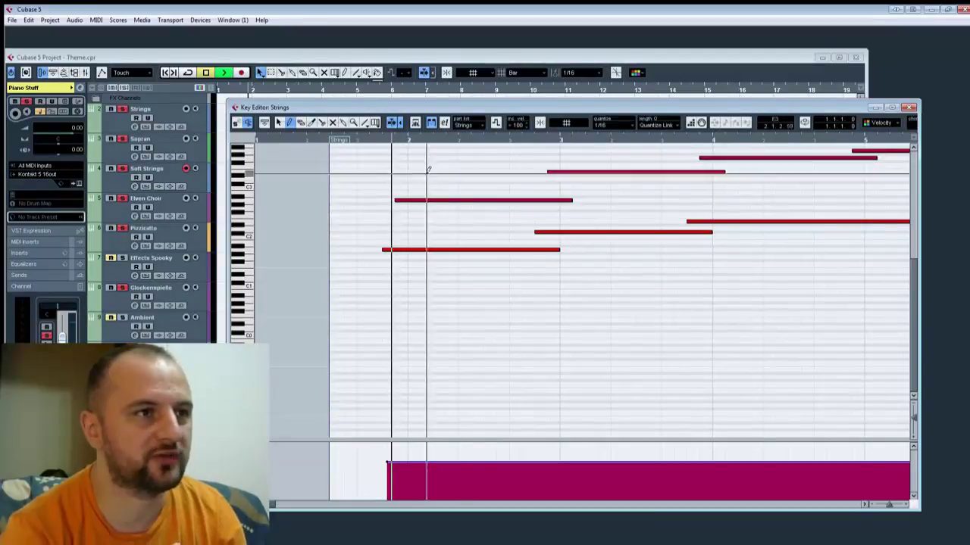
left_click_drag(726, 263, 411, 311)
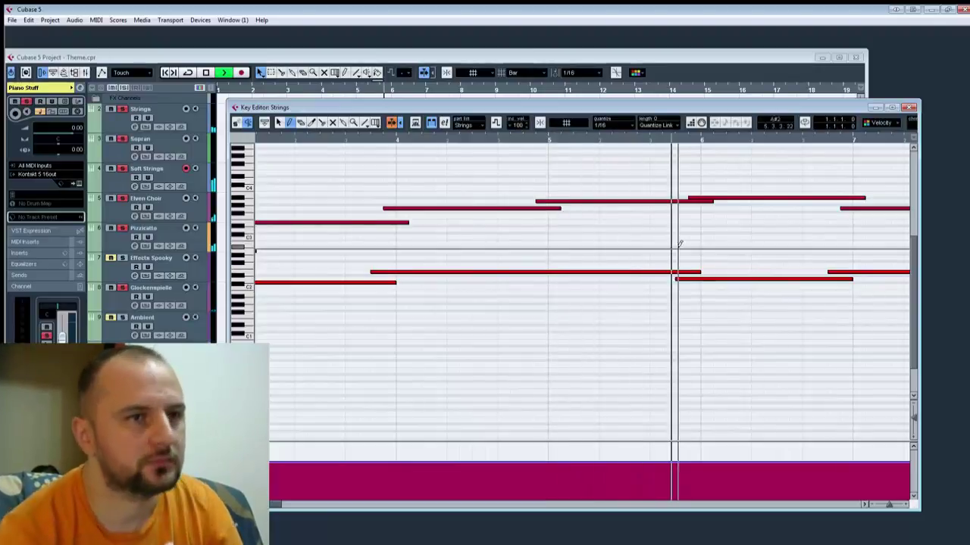
key("space")
Step: Play the Soft Strings part from about bar 13 to just after bar 25, pausing to judge where the volume needs shaping
left_click_drag(854, 327, 319, 342)
left_click_drag(894, 366, 148, 322)
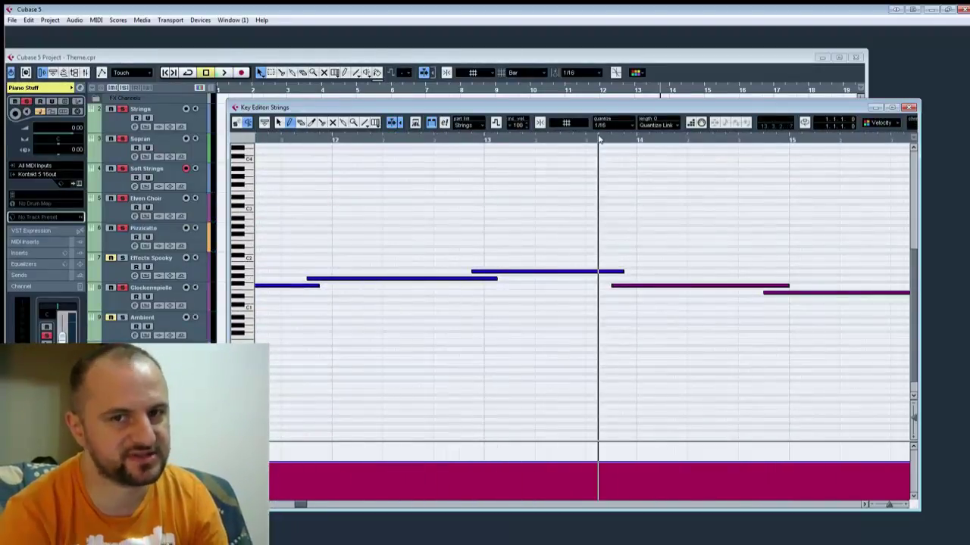
key("space")
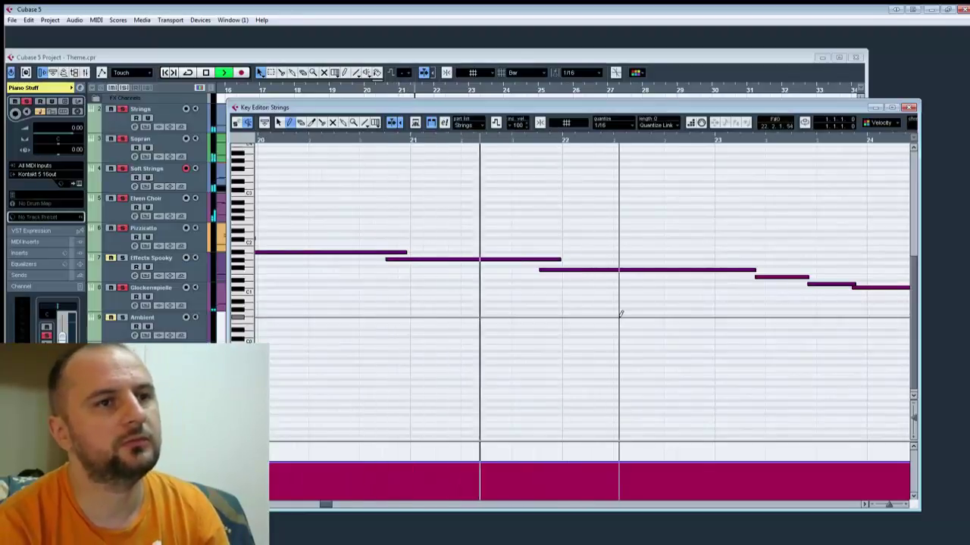
key("space")
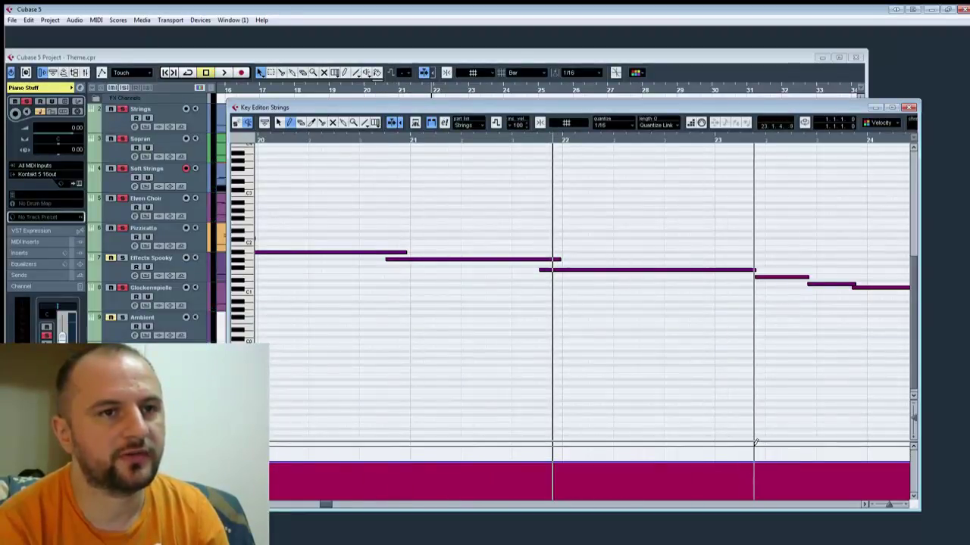
key("space")
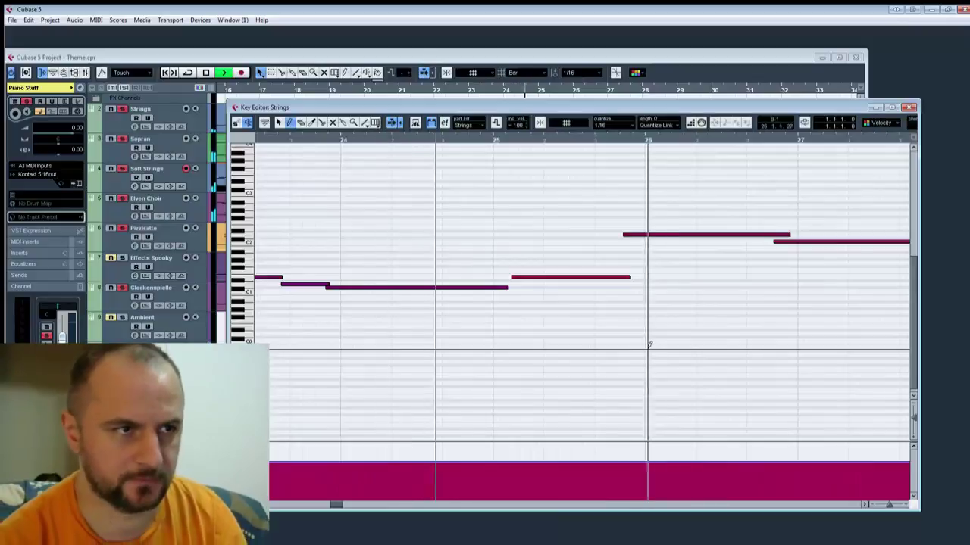
key("space")
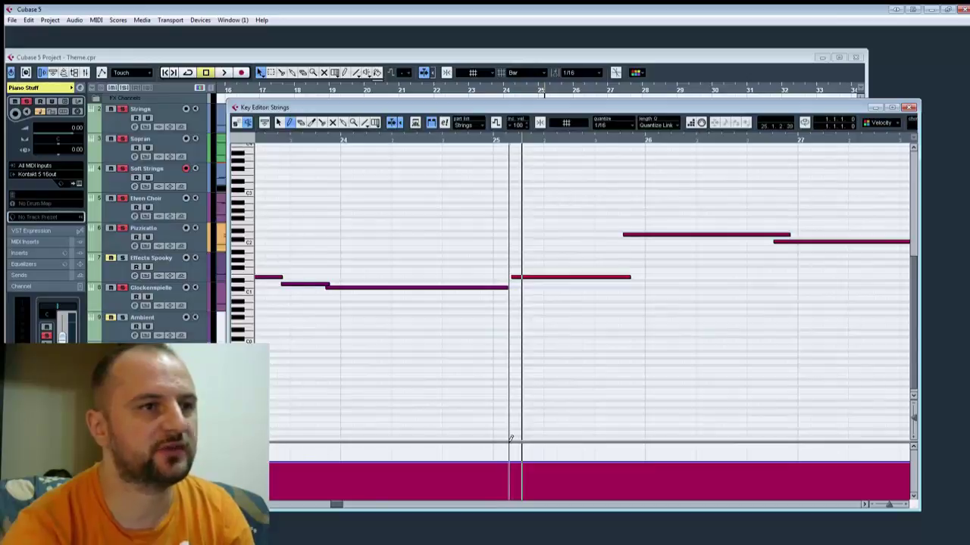
left_click(509, 446)
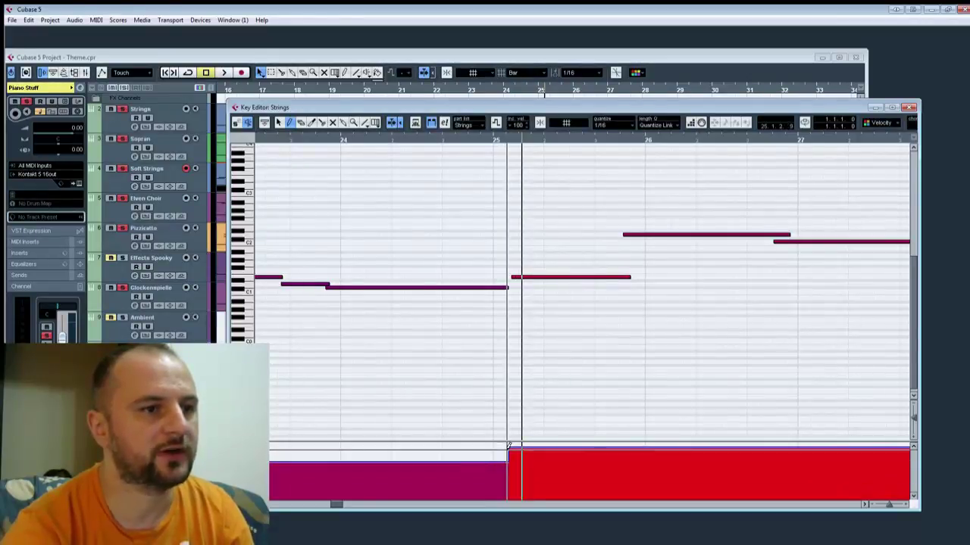
key("ctrl+z")
left_click(506, 444)
left_click(495, 446)
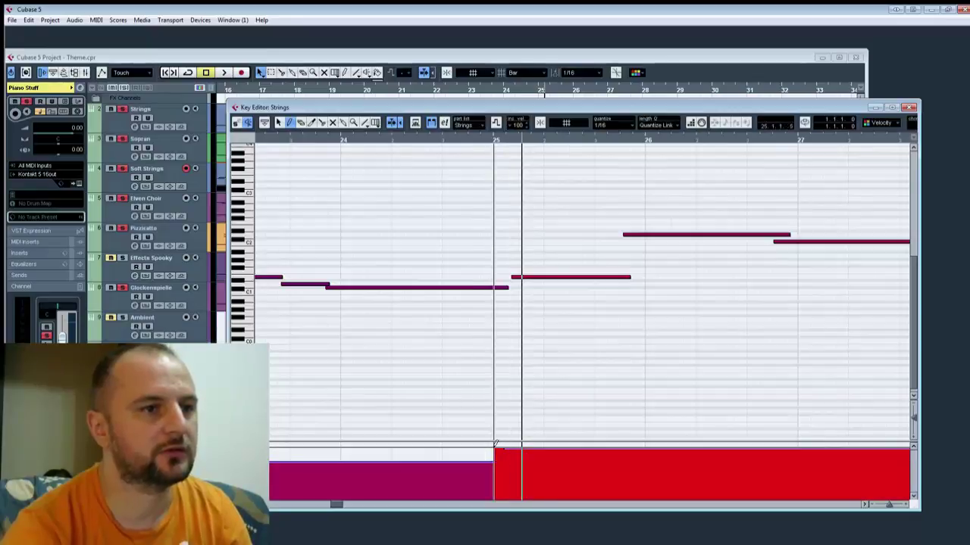
left_click(483, 446)
key("ctrl+z")
key("ctrl+z")
key("ctrl+z")
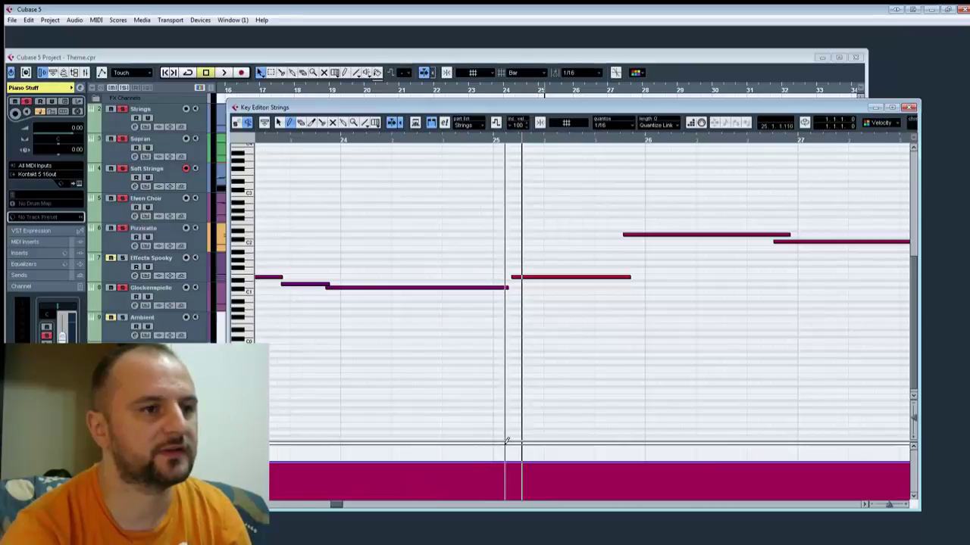
Step: Draw a gradual main volume rise from bar 23 to just after bar 25, returning to the base level at its end
left_click_drag(505, 445, 445, 450)
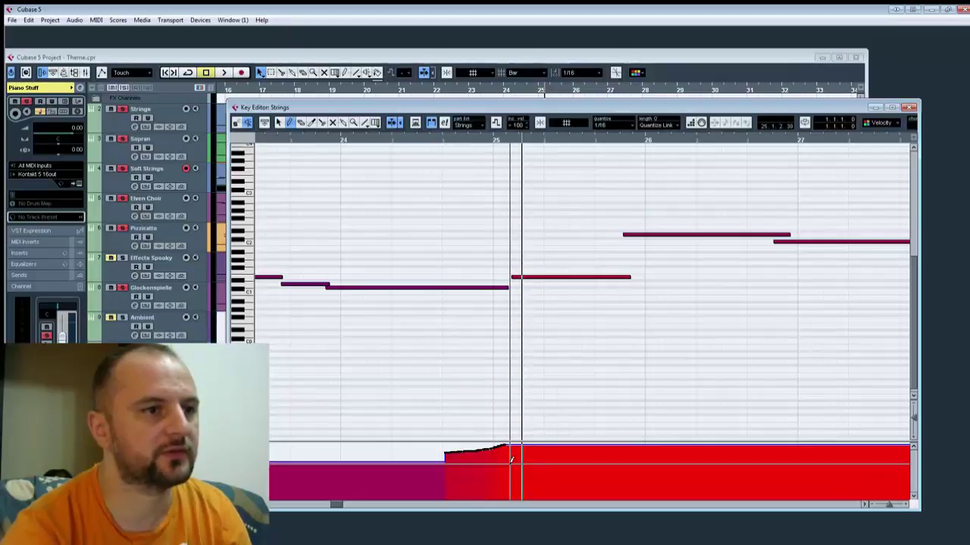
left_click(509, 461)
left_click_drag(727, 410, 760, 401)
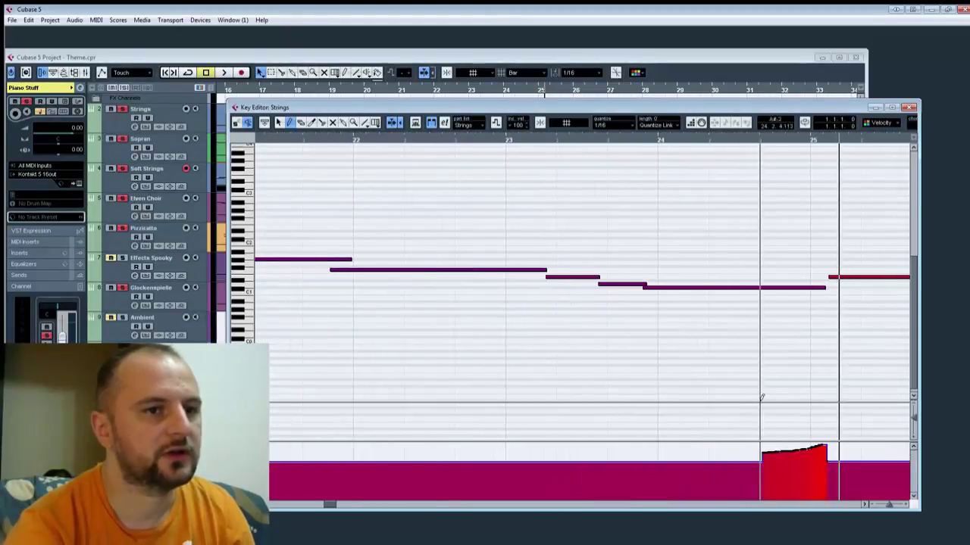
left_click_drag(776, 447, 500, 458)
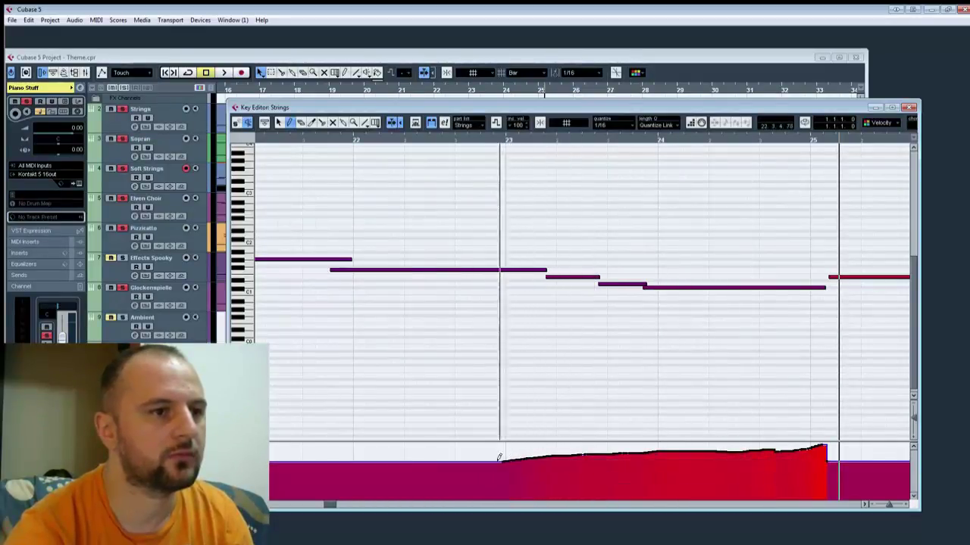
Step: Play the Soft Strings part from about bar 20 through the volume rise and on past bar 26 to check the dynamics
left_click_drag(424, 228, 706, 226)
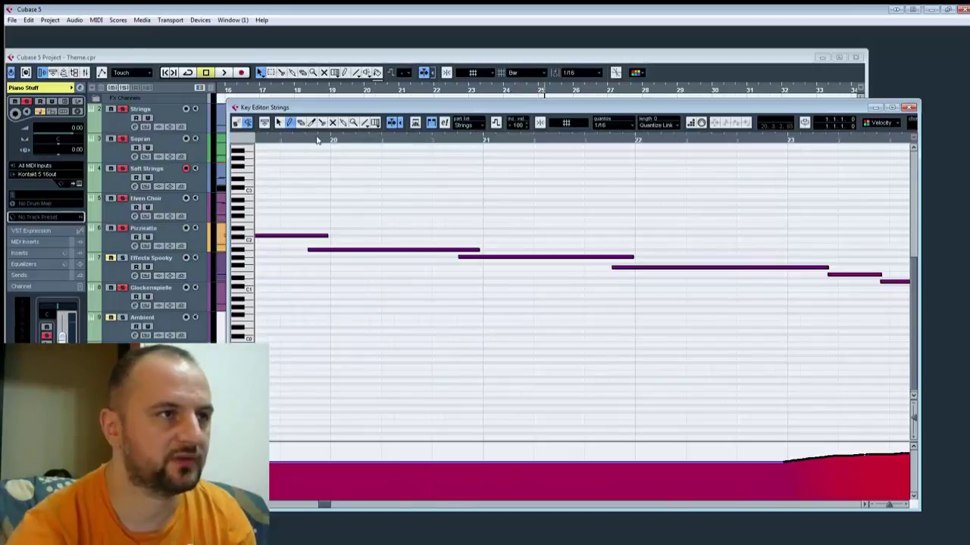
key("space")
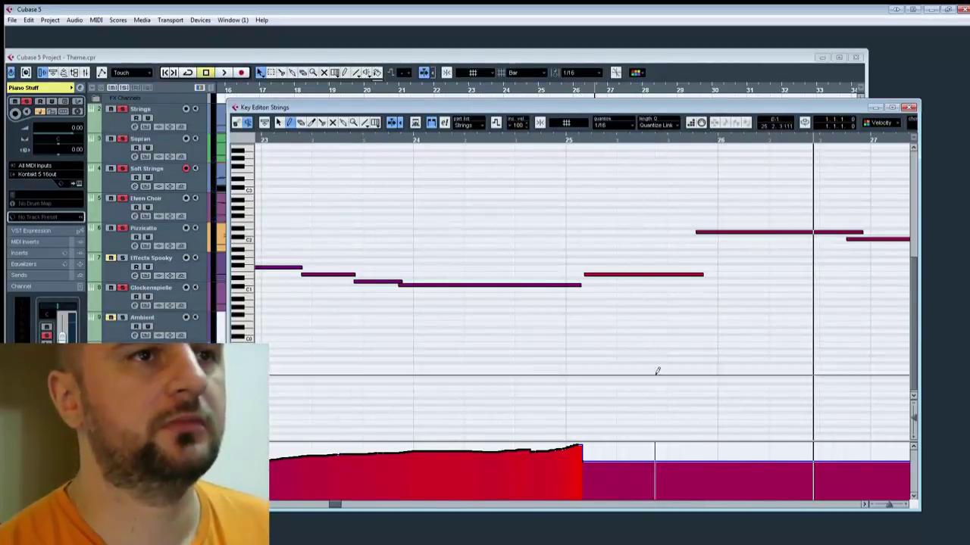
left_click_drag(318, 368, 381, 329)
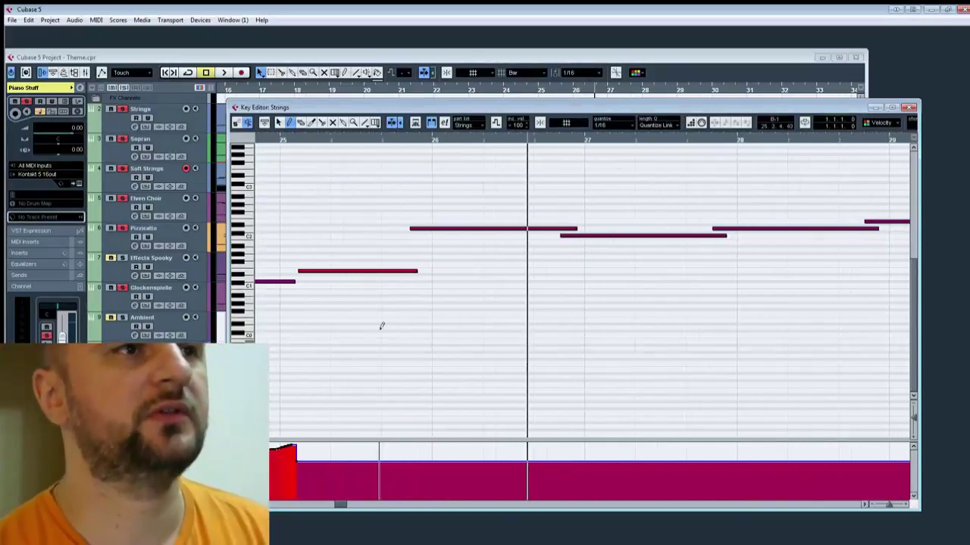
left_click(403, 143)
key("space")
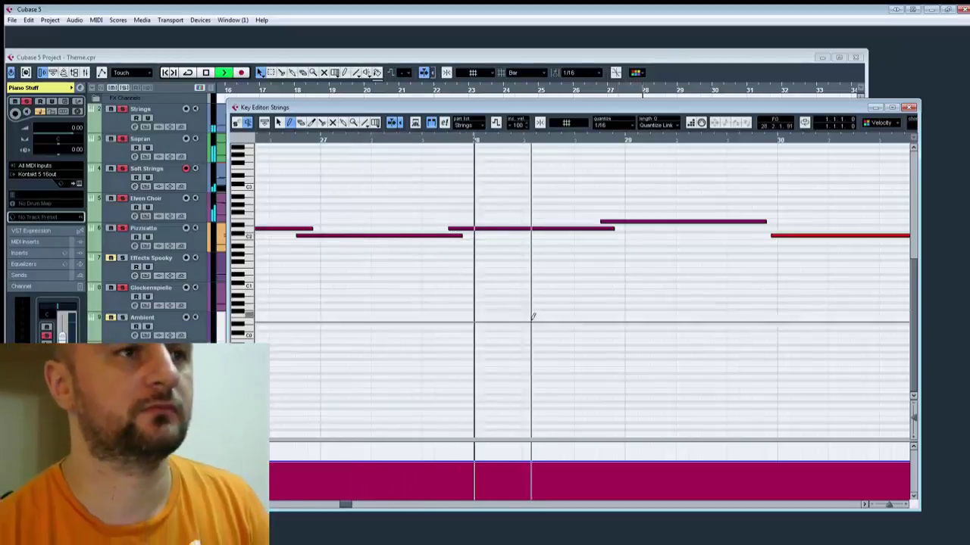
Step: Stop playback and draw a gradual main volume rise from just before bar 28 to just before bar 30, returning to the base level there
key("space")
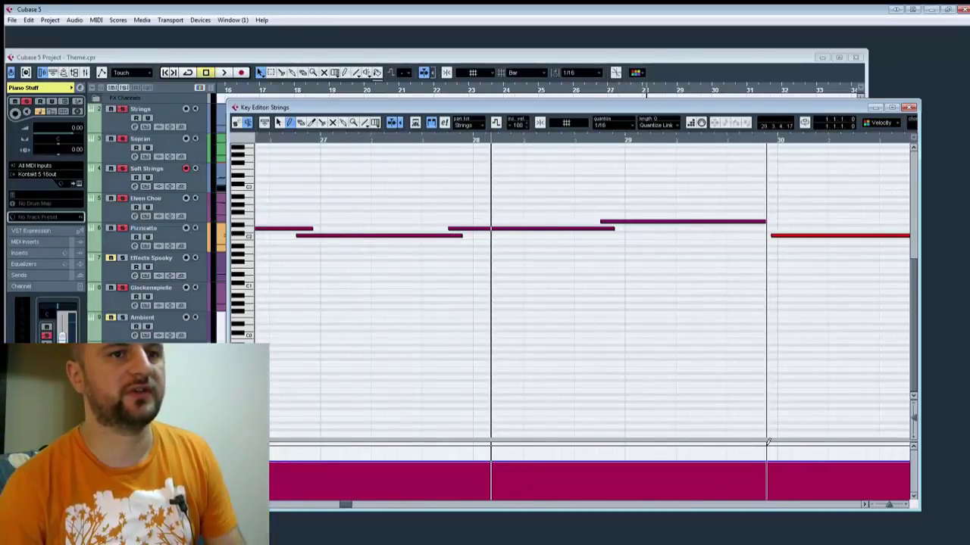
mouse_move(763, 446)
left_mouse_down()
mouse_move(444, 456)
mouse_move(554, 449)
mouse_move(470, 458)
left_mouse_up()
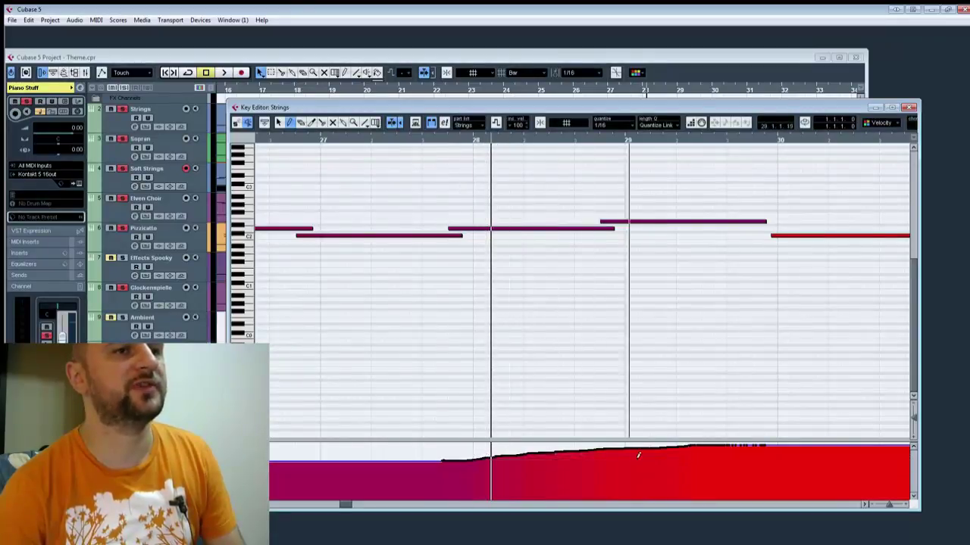
left_click_drag(778, 441, 777, 449)
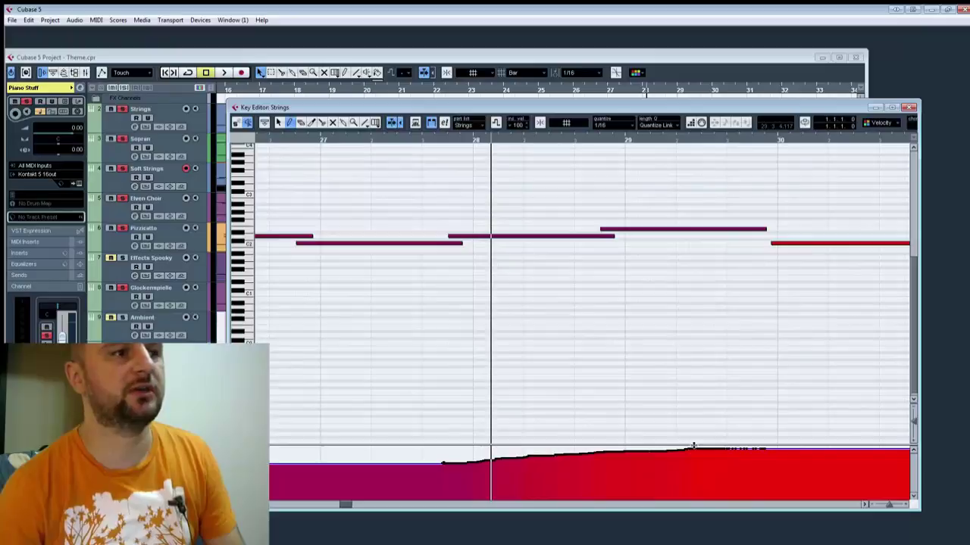
left_click(771, 463)
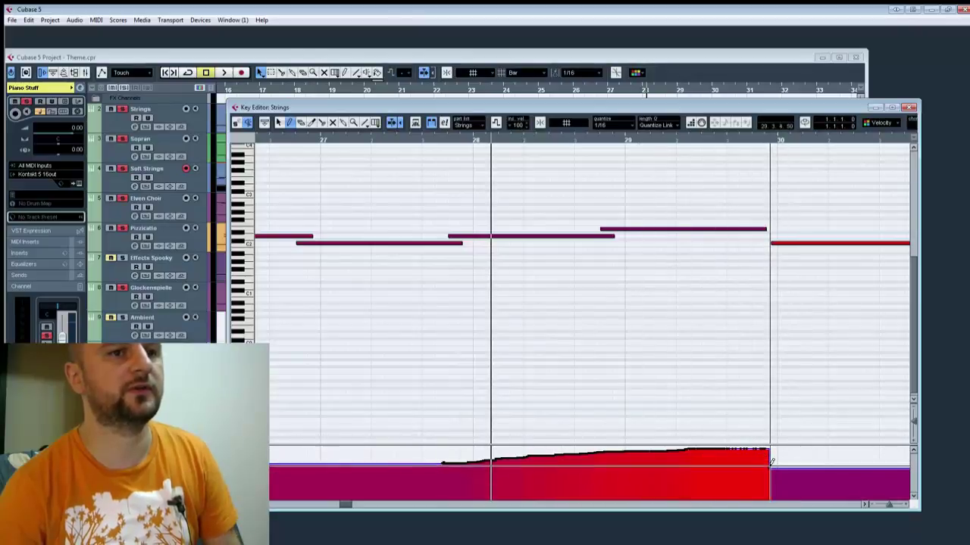
key("ctrl+z")
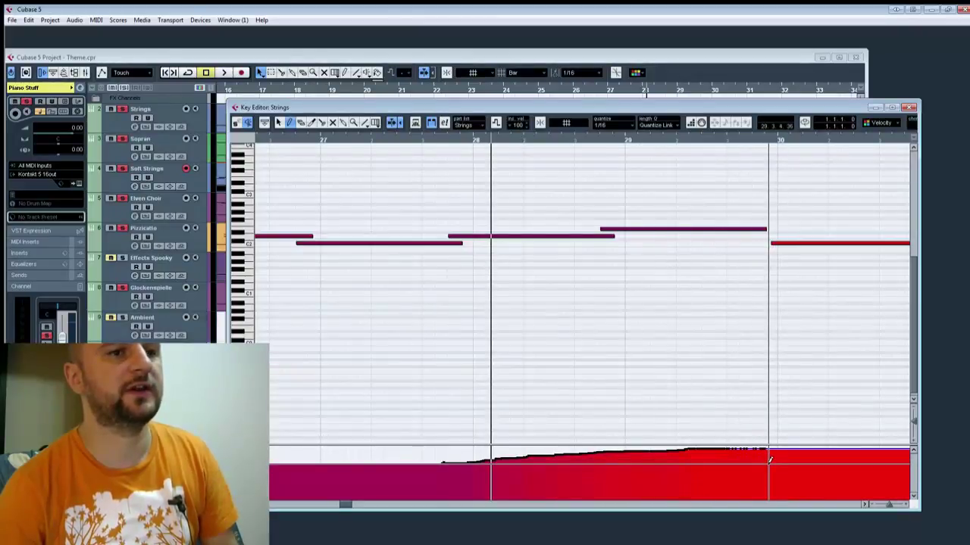
left_click(770, 461)
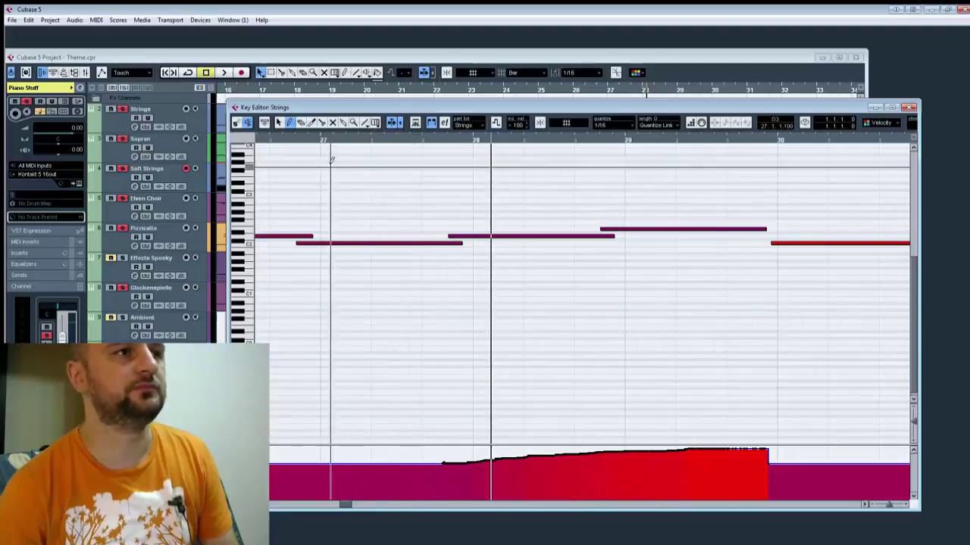
Step: Play the Soft Strings part from bar 27 through the new volume rise to past bar 38, and close its Key Editor
left_click(318, 143)
key("space")
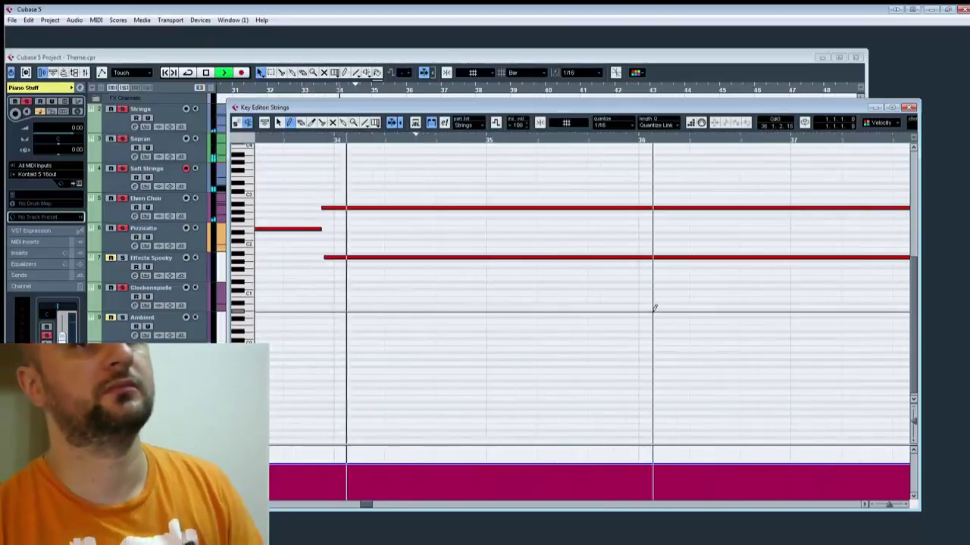
left_click_drag(653, 311, 429, 386)
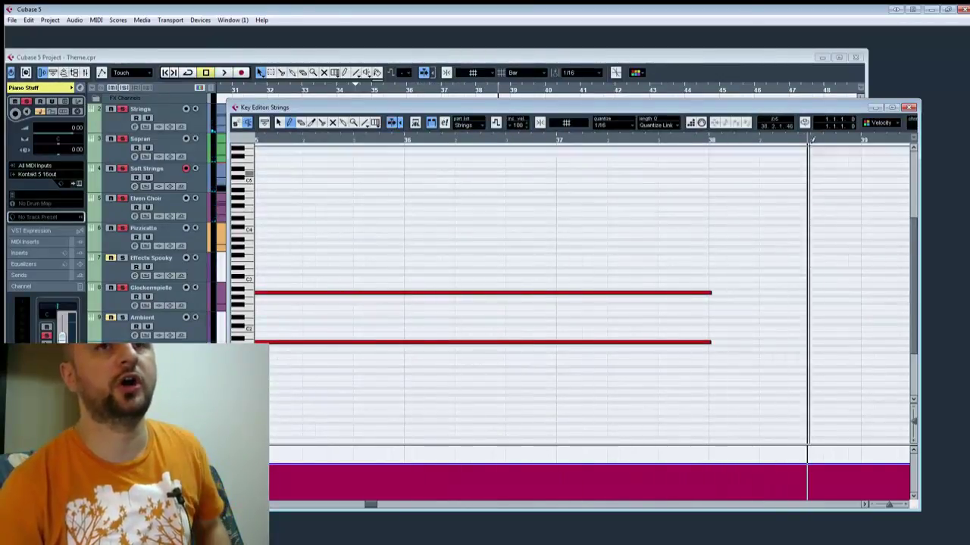
left_click(912, 107)
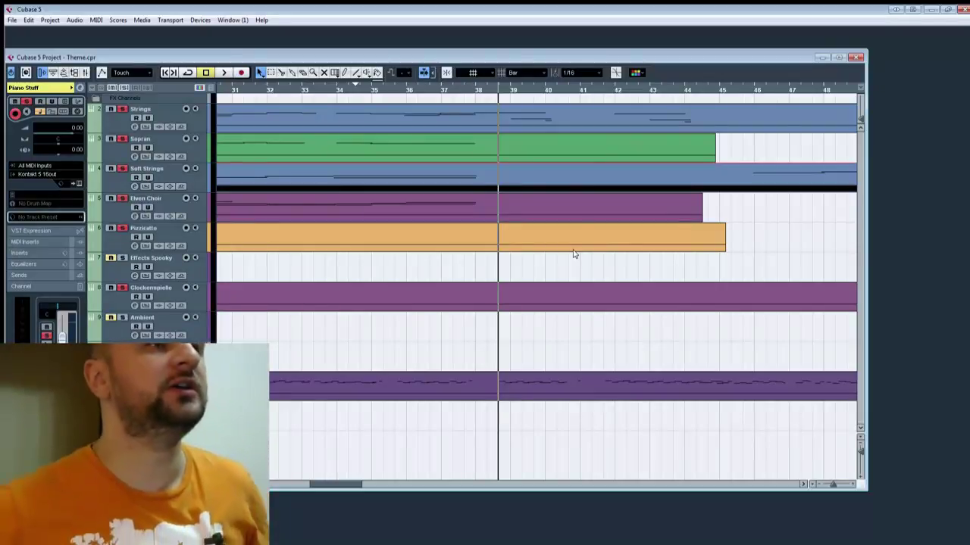
double_click(431, 153)
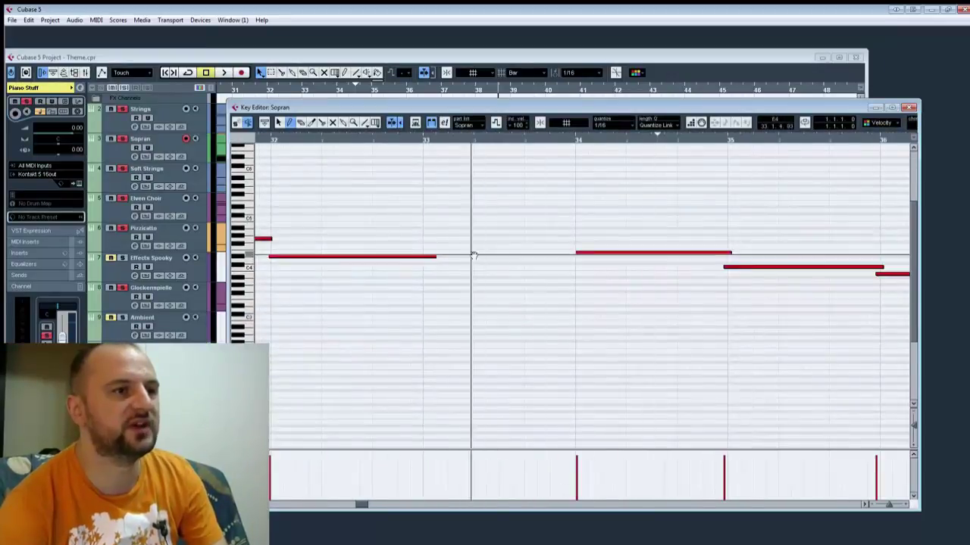
left_click_drag(473, 256, 830, 227)
left_click_drag(303, 303, 833, 247)
left_click_drag(447, 258, 818, 256)
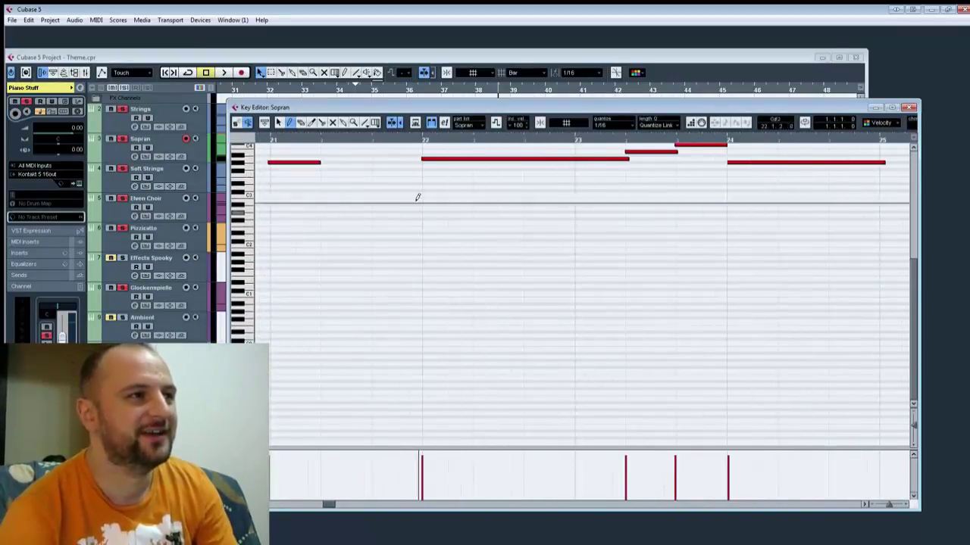
left_click(910, 108)
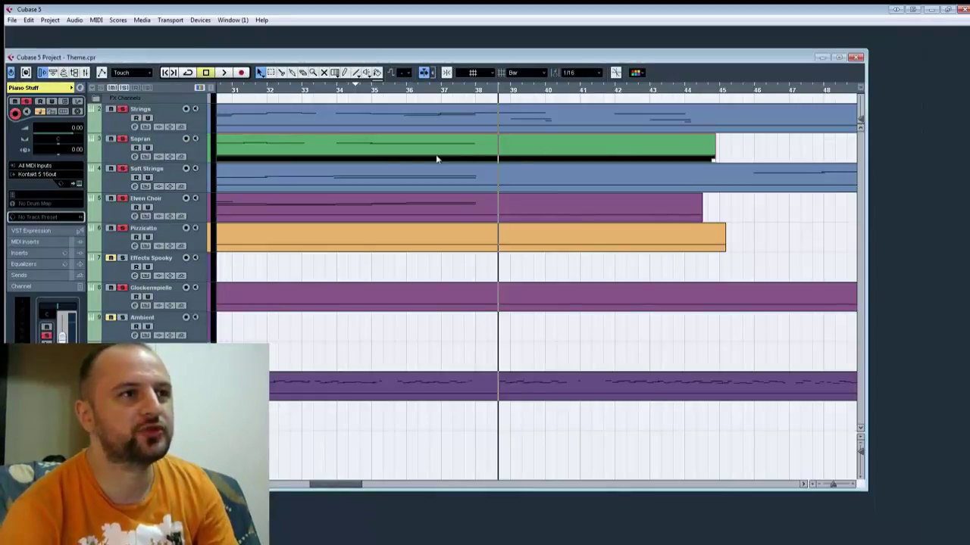
Step: Reopen the Soft Strings part and reshape the main volume between bars 25 and 30, starting lower and climbing smoothly to the peak after bar 29
double_click(263, 172)
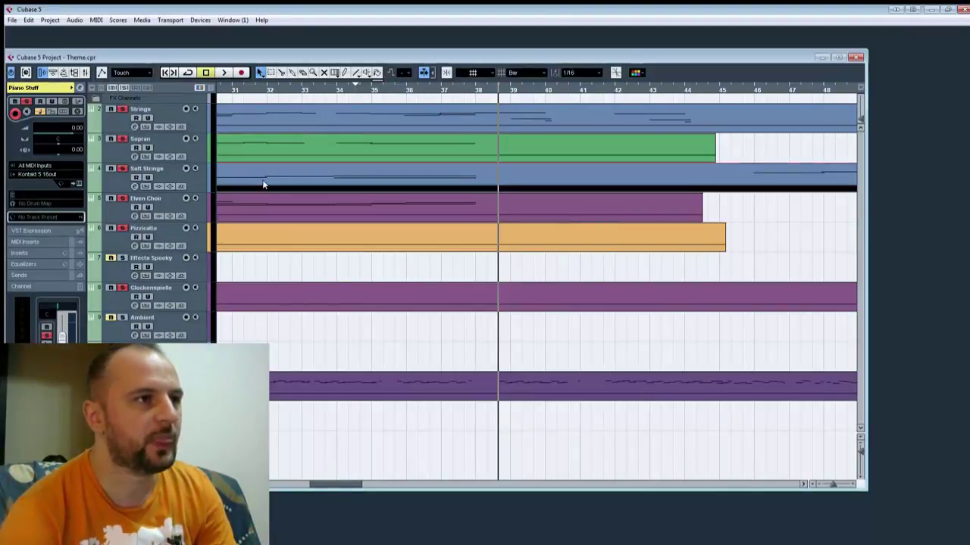
left_click_drag(463, 279, 758, 241)
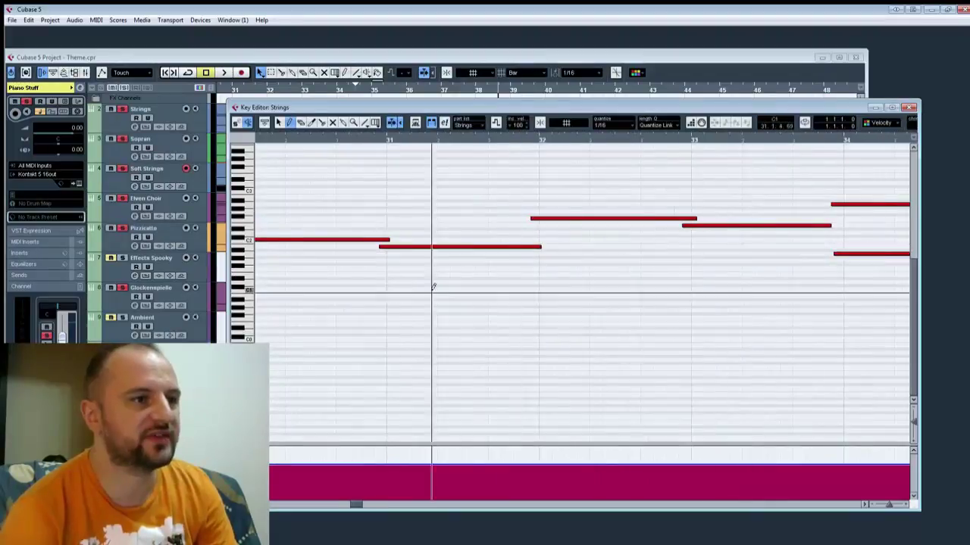
left_click_drag(433, 285, 828, 245)
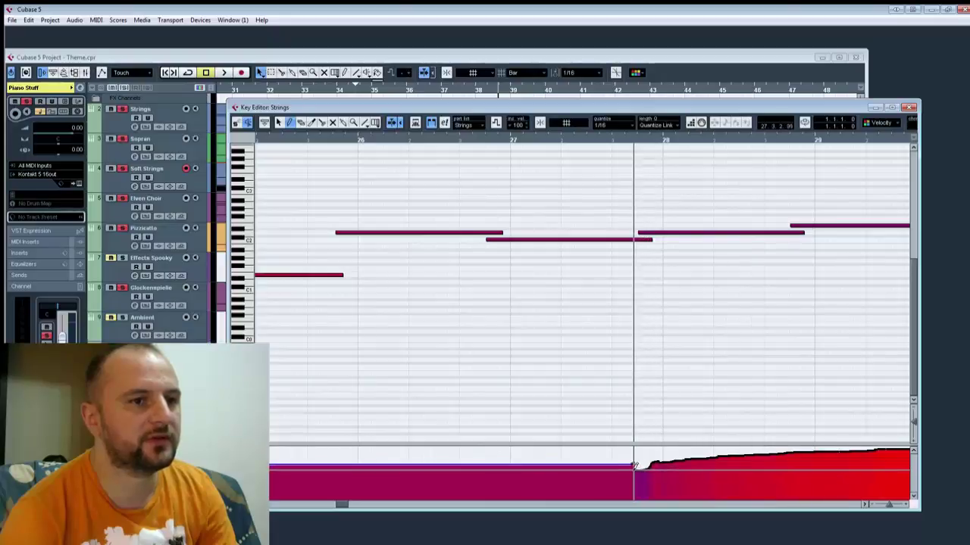
left_click_drag(615, 467, 407, 464)
scroll(868, 400, "left", 5)
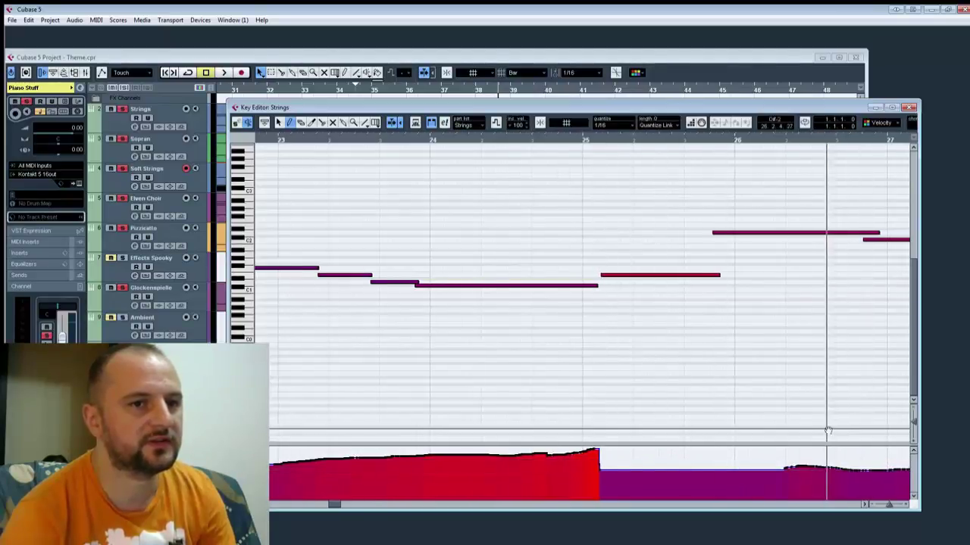
scroll(828, 431, "right", 8)
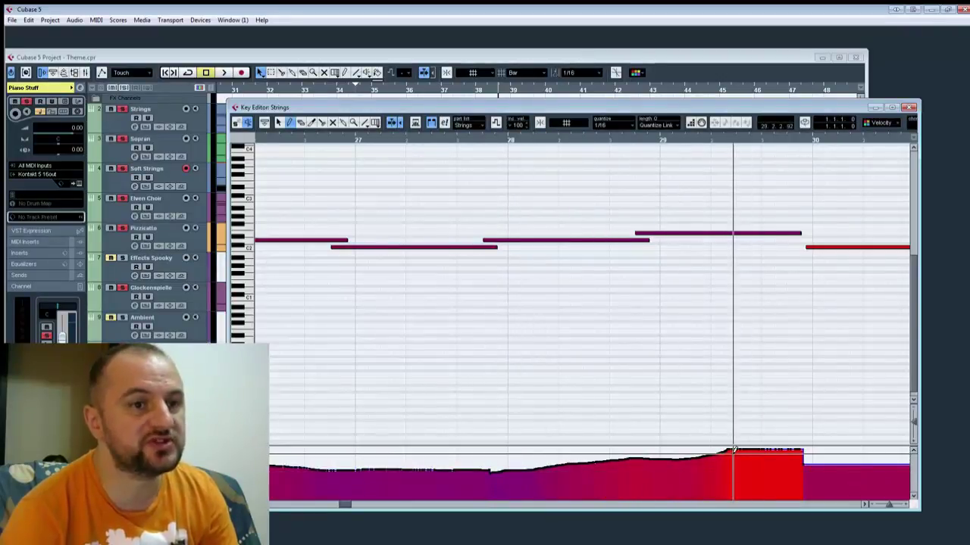
left_click_drag(723, 450, 694, 457)
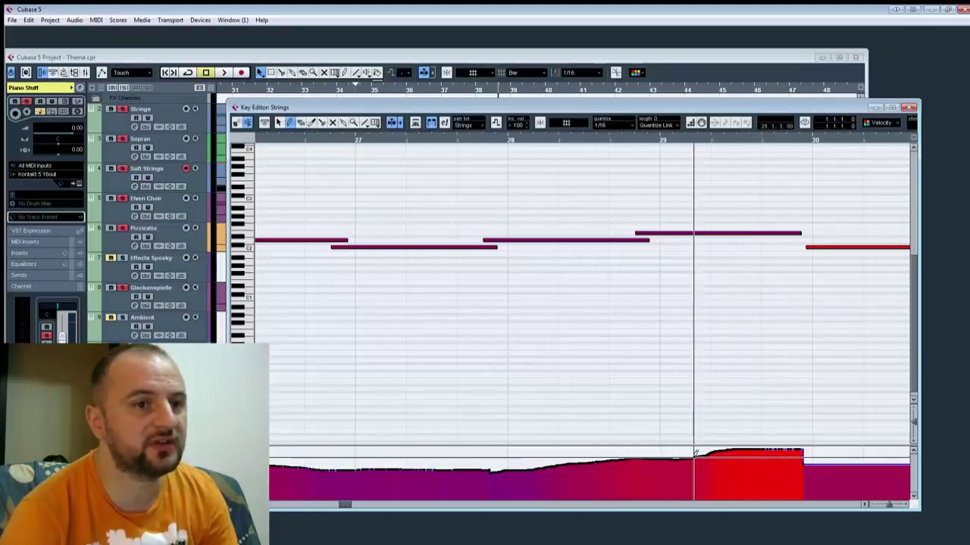
Step: Try to draw a lower, gently waving main volume curve from just before bar 22 to bar 23
mouse_move(607, 413)
left_mouse_down()
mouse_move(596, 413)
mouse_move(862, 406)
left_mouse_up()
left_click_drag(567, 390, 839, 370)
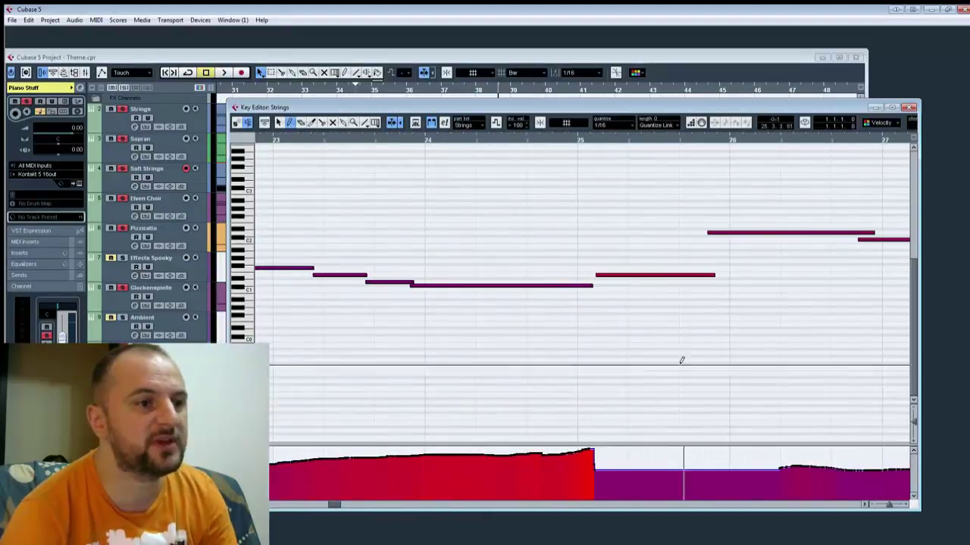
left_click_drag(615, 369, 920, 347)
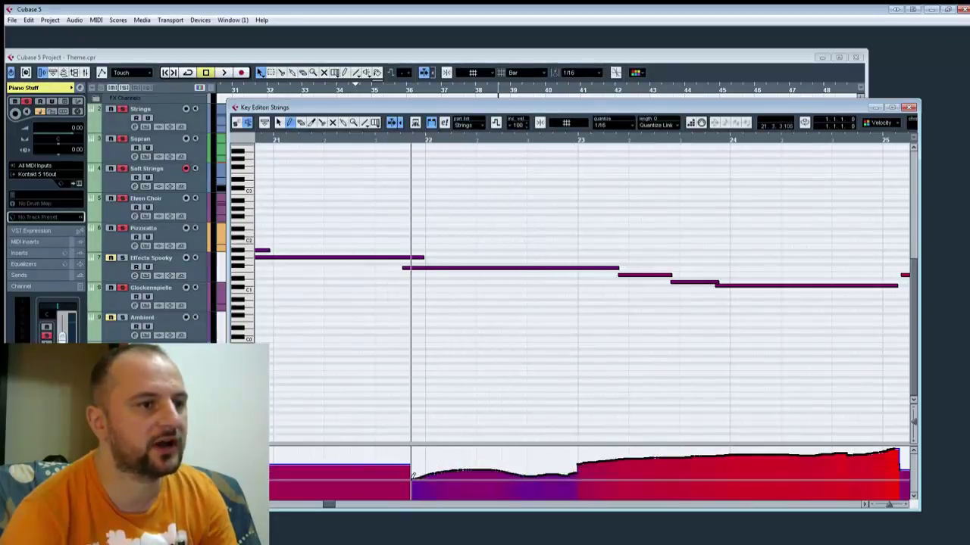
left_click_drag(473, 447, 756, 434)
key("ctrl+z")
Step: Lower the base main volume level slightly at the first automation point of the Soft Strings part, just before bar 2
left_click_drag(567, 414, 933, 421)
left_click_drag(450, 414, 878, 401)
left_click_drag(518, 376, 901, 371)
left_click_drag(493, 366, 852, 348)
left_click_drag(515, 333, 842, 316)
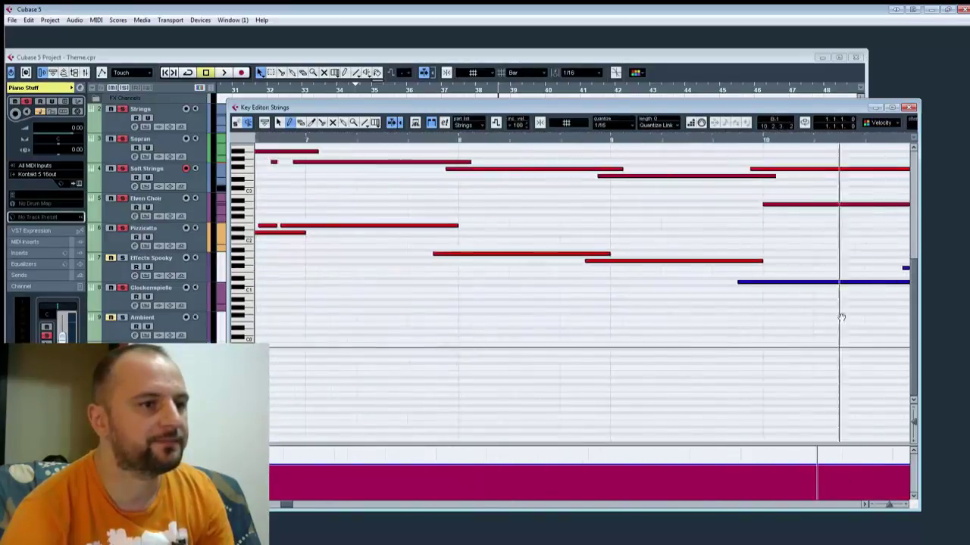
left_click_drag(439, 303, 885, 292)
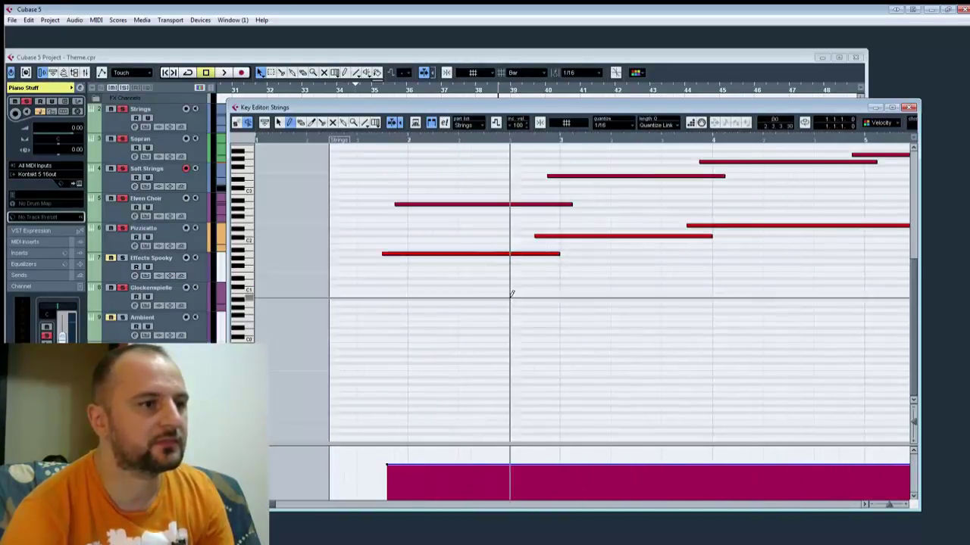
left_click(388, 468)
Step: Redraw the beginning of the main volume rise from bar 23 to about bar 24 so it climbs smoothly from the lowered base level
left_click_drag(574, 420, 116, 428)
left_click_drag(672, 361, 106, 389)
left_click_drag(601, 343, 122, 356)
left_click_drag(803, 364, 106, 374)
left_click_drag(757, 387, 169, 398)
left_click_drag(795, 413, 464, 414)
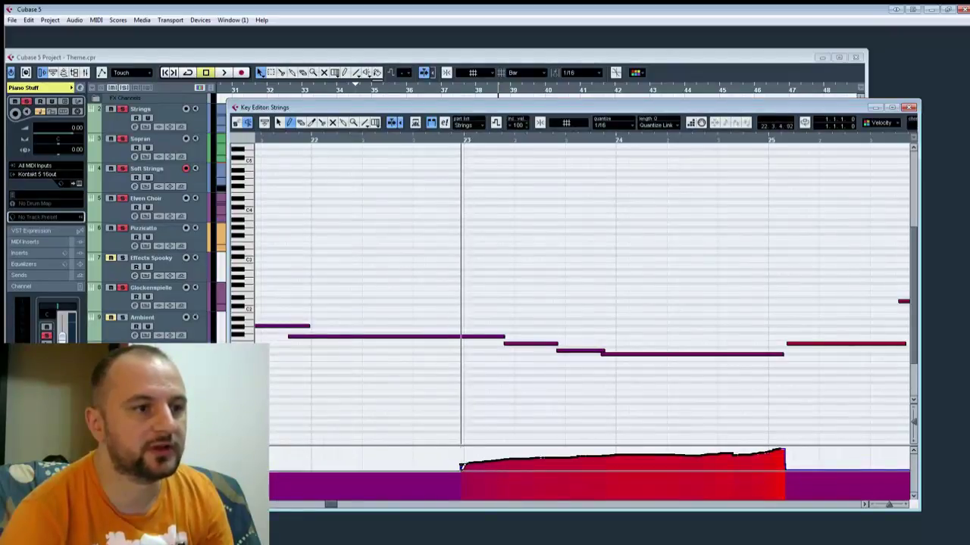
mouse_move(461, 466)
left_mouse_down()
mouse_move(664, 451)
mouse_move(459, 468)
left_mouse_up()
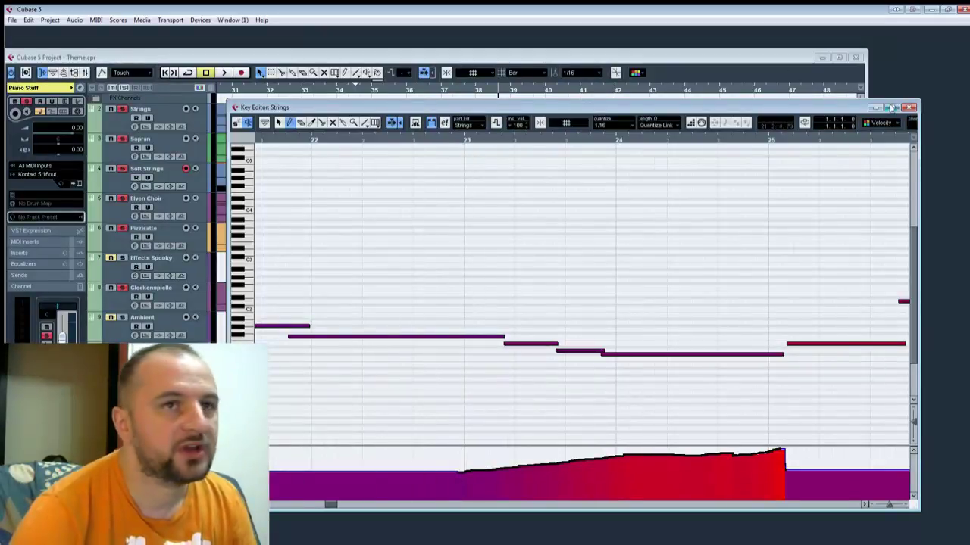
Step: Play the arrangement from about bar 23 to past bar 32, following the Soft Strings volume curves in the Key Editor
left_click(911, 108)
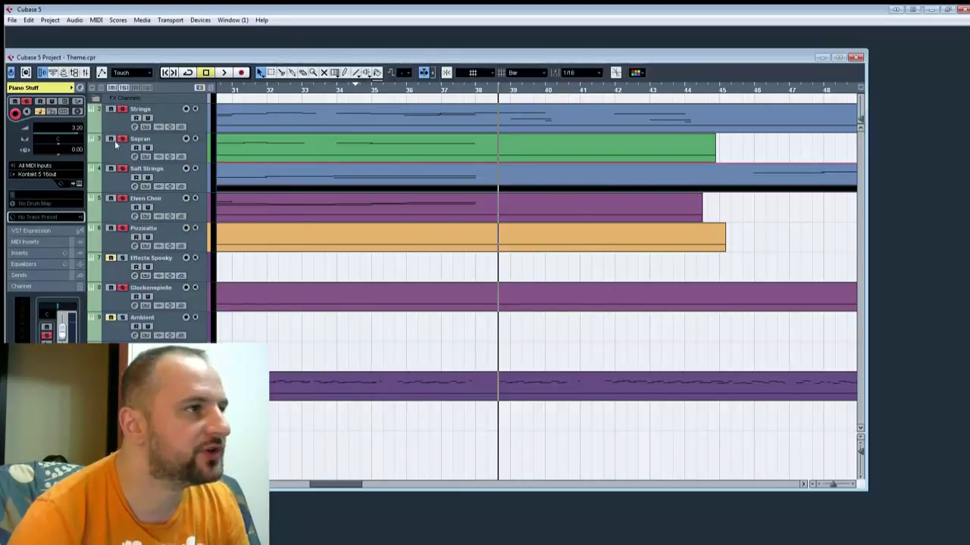
scroll(659, 119, "left", 5)
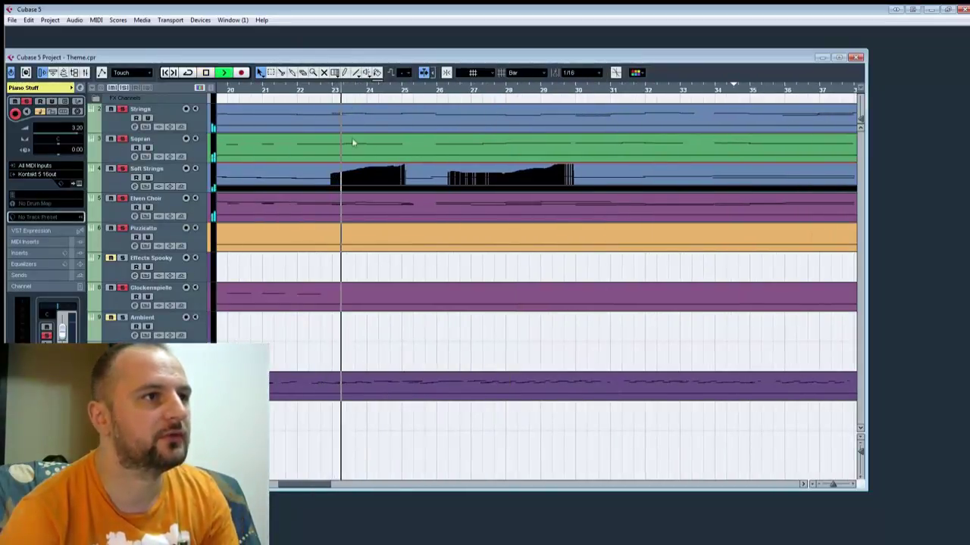
double_click(426, 181)
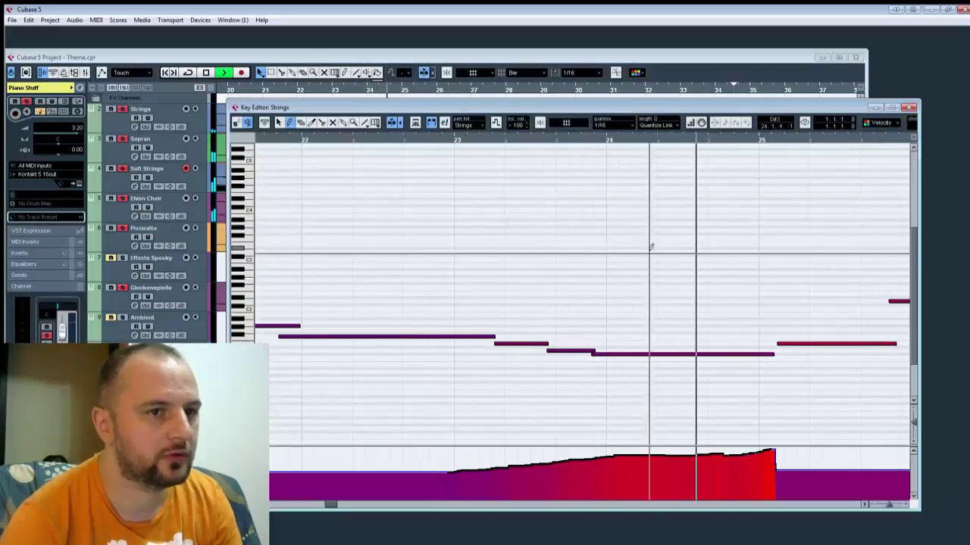
left_click_drag(729, 237, 350, 229)
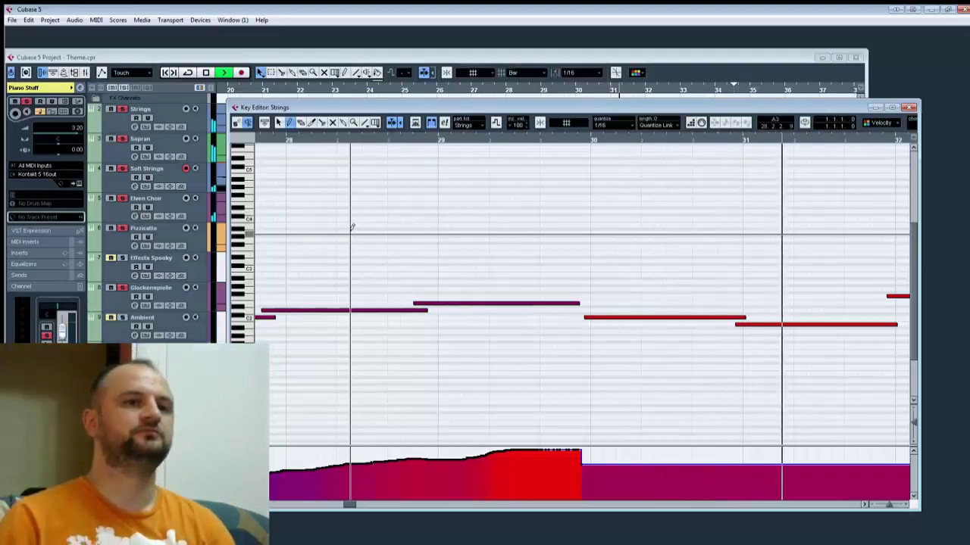
key("space")
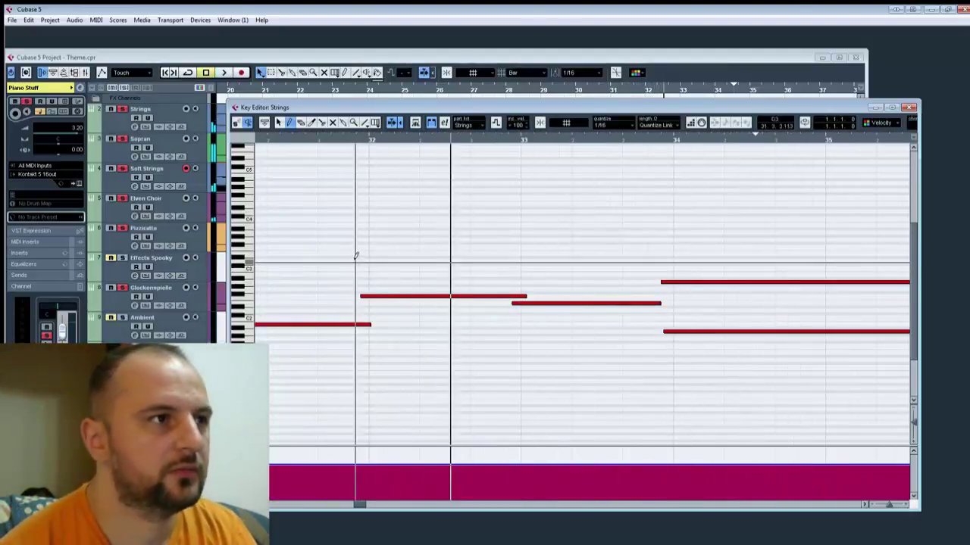
Step: Return to the beginning of the Soft Strings part and play it from just before bar 2 to check the overall balance
left_click_drag(357, 256, 803, 227)
left_click_drag(327, 303, 669, 291)
left_click_drag(351, 331, 877, 294)
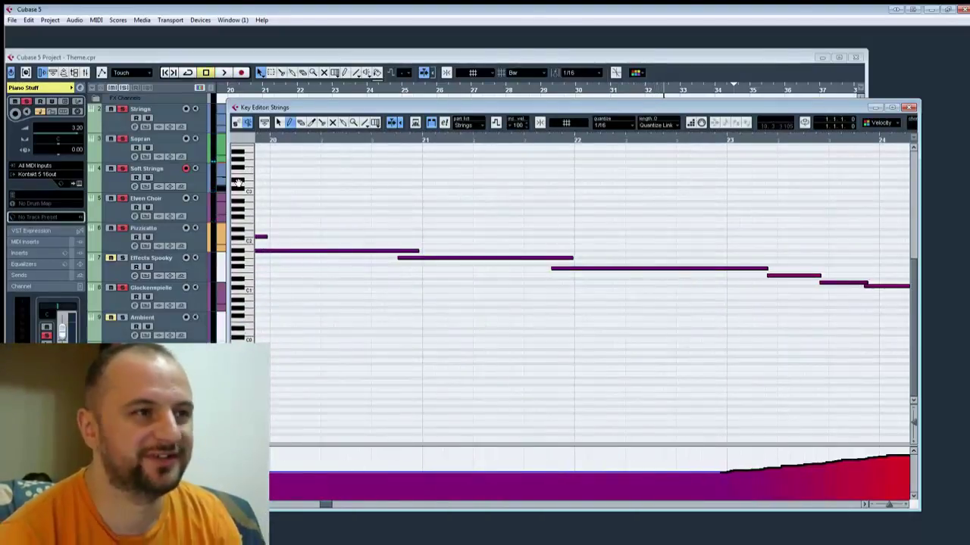
left_click_drag(308, 189, 864, 219)
left_click_drag(376, 235, 871, 243)
left_click_drag(435, 253, 843, 208)
left_click_drag(268, 237, 809, 227)
left_click_drag(371, 241, 712, 235)
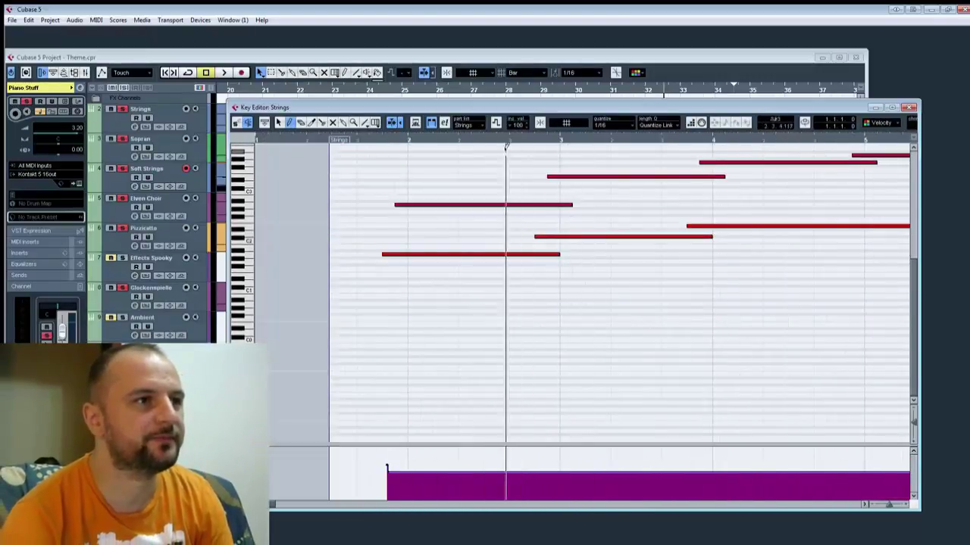
left_click(378, 140)
key("space")
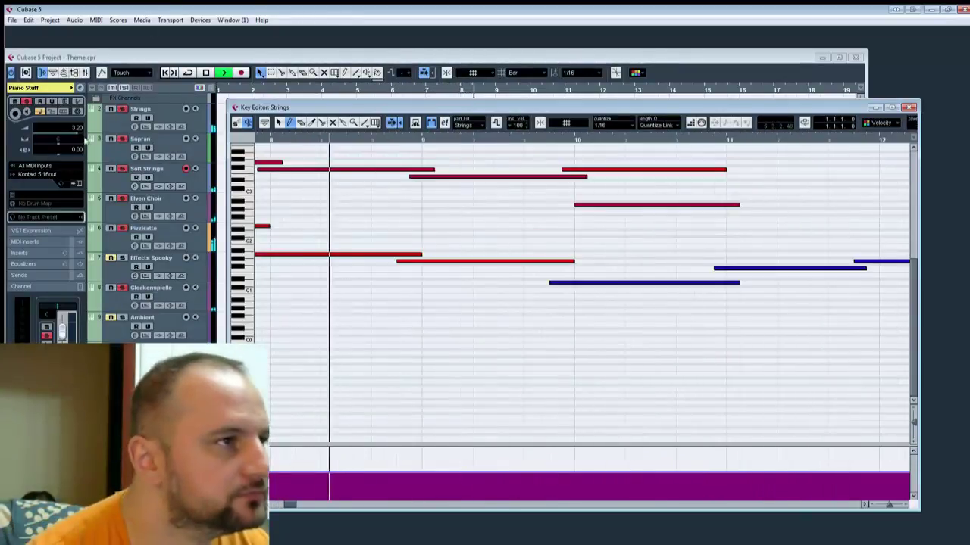
Step: Raise the Soft Strings track volume to 2.57 and select the Sopran track
left_click(121, 180)
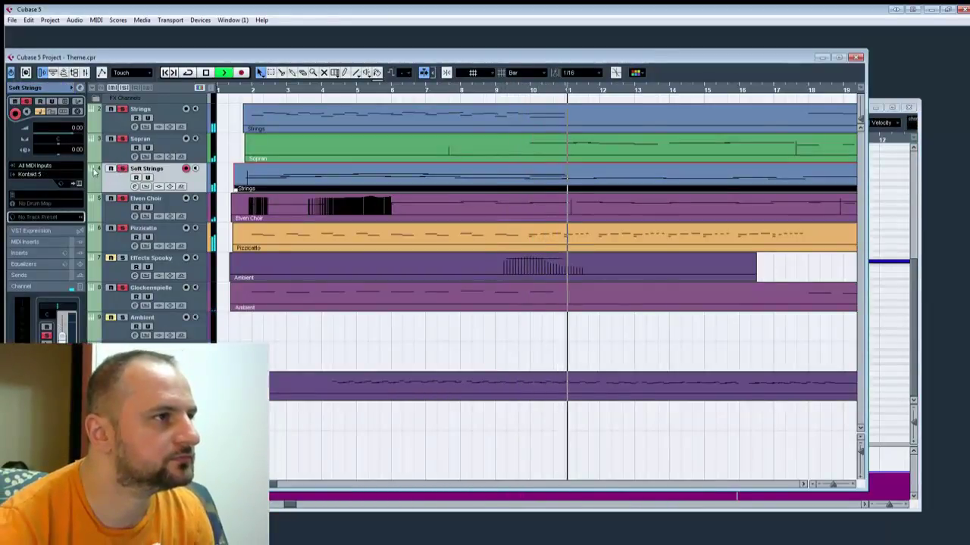
left_click_drag(71, 134, 77, 139)
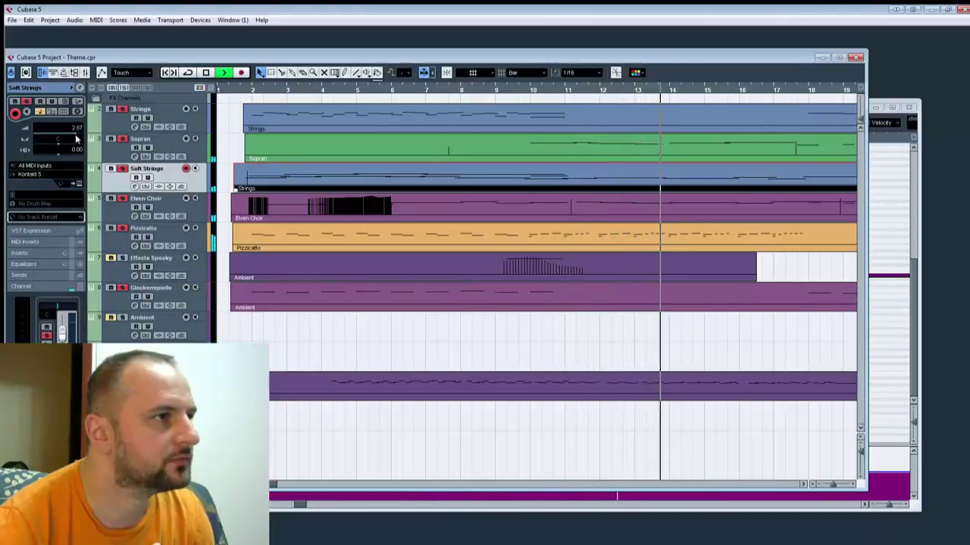
left_click(96, 154)
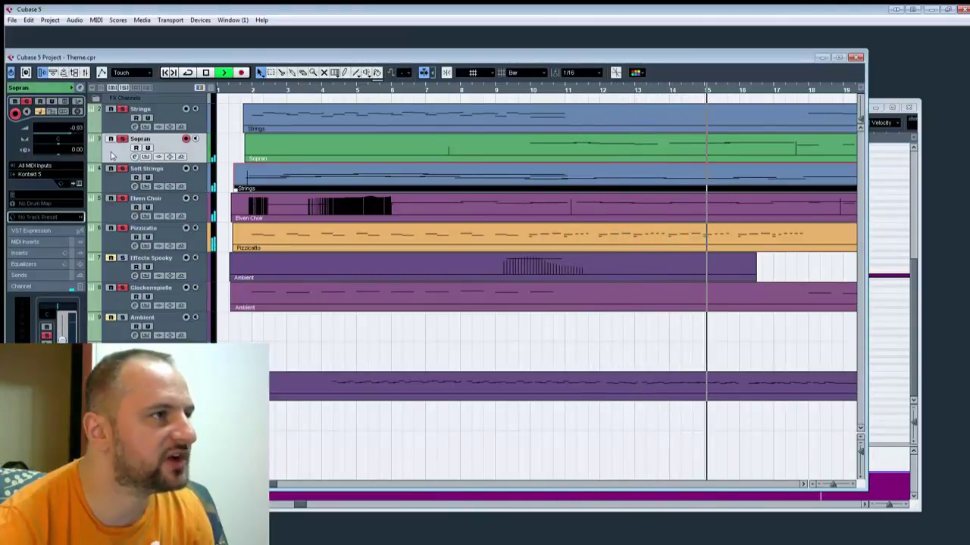
Step: Select the Strings, Soft Strings and Sopran tracks in turn during playback to compare their levels
left_click(114, 126)
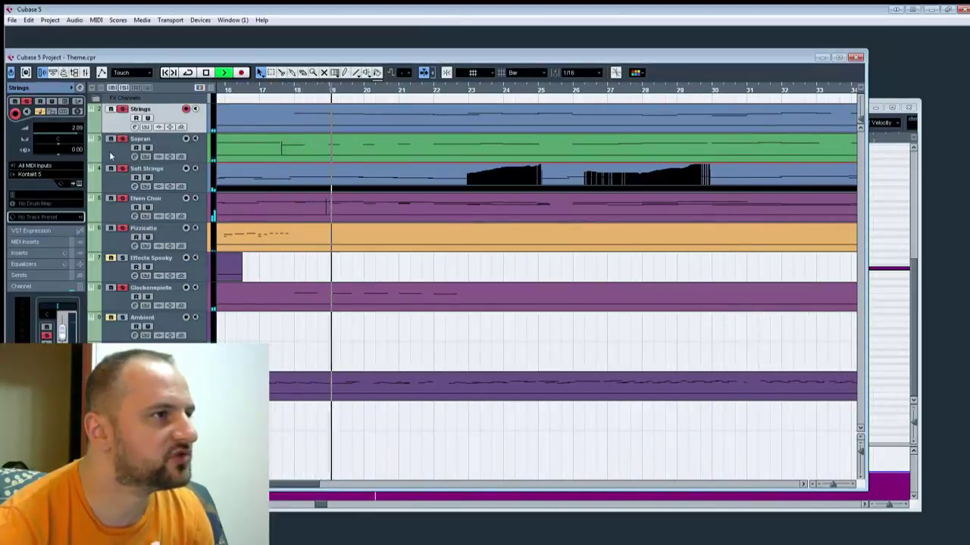
left_click(116, 187)
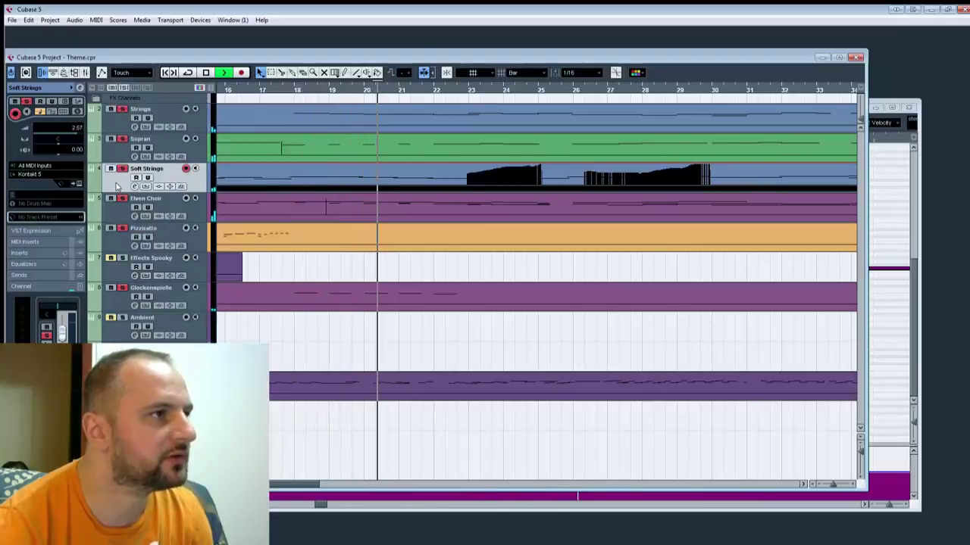
left_click(117, 155)
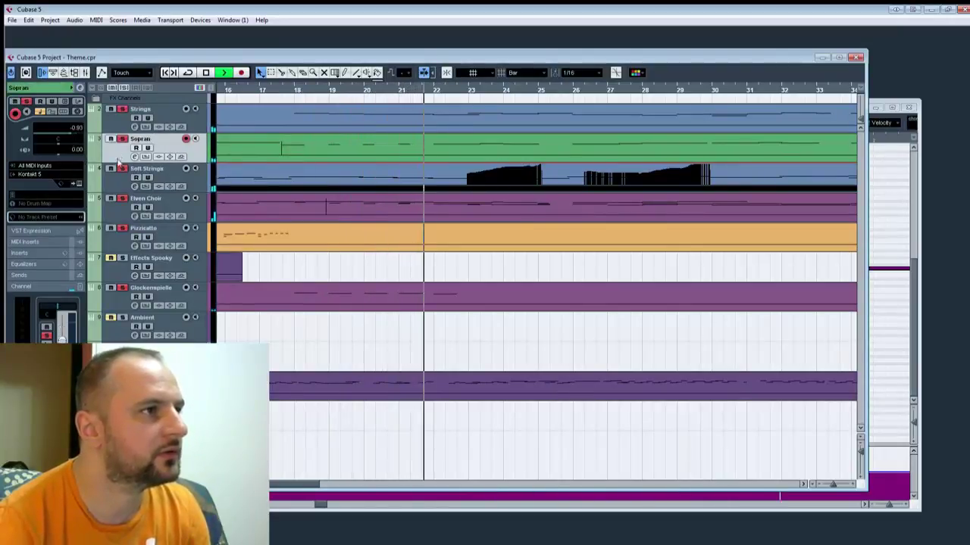
left_click(119, 186)
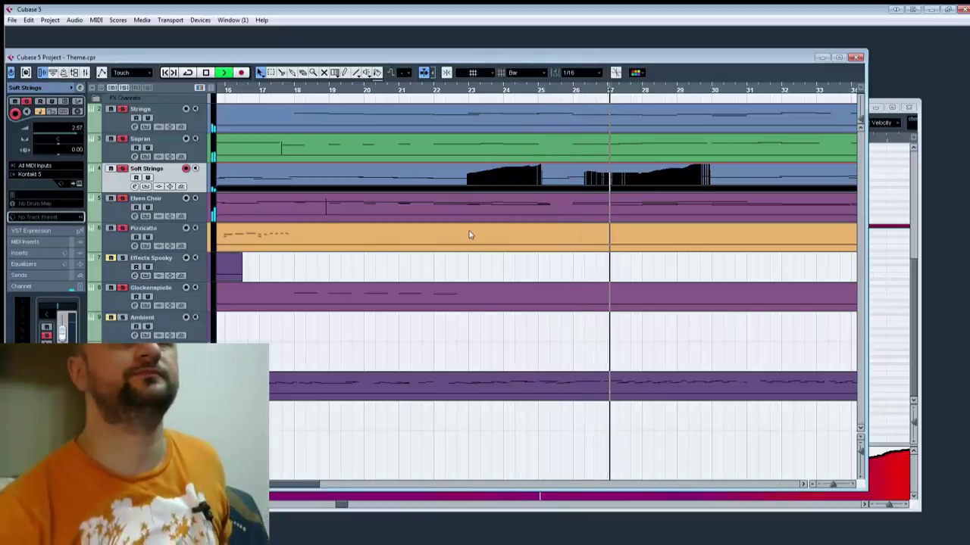
Step: Follow the Soft Strings part in the Key Editor to just past bar 38, stop playback and close the editor
double_click(592, 126)
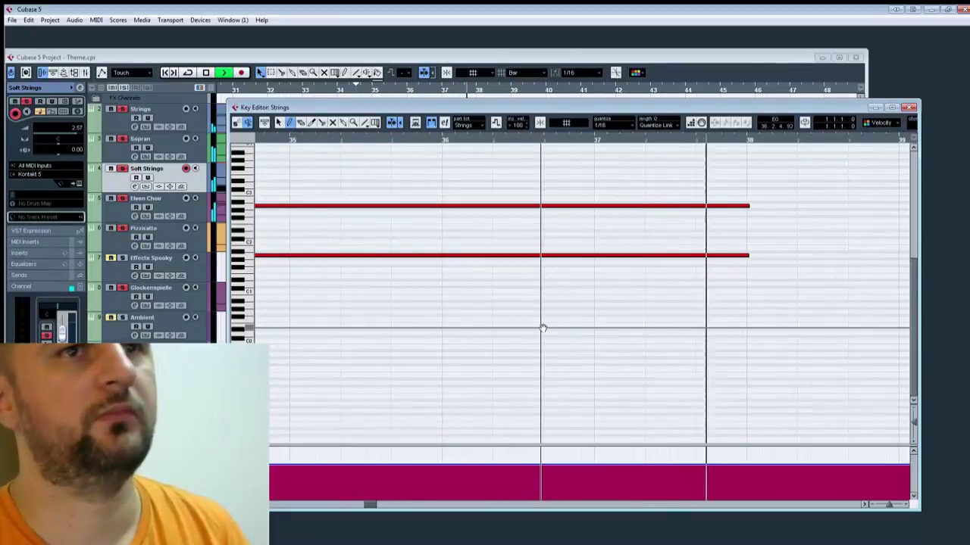
key("space")
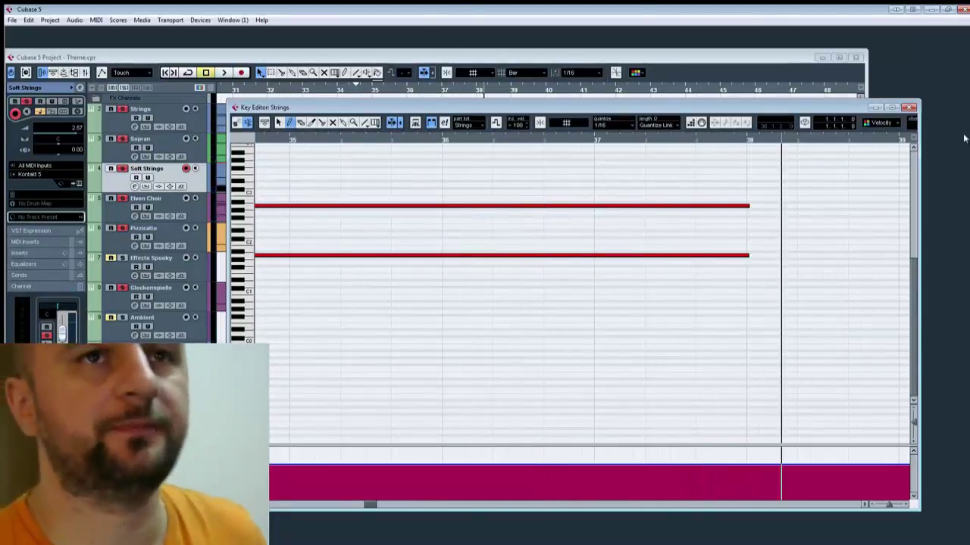
left_click(909, 106)
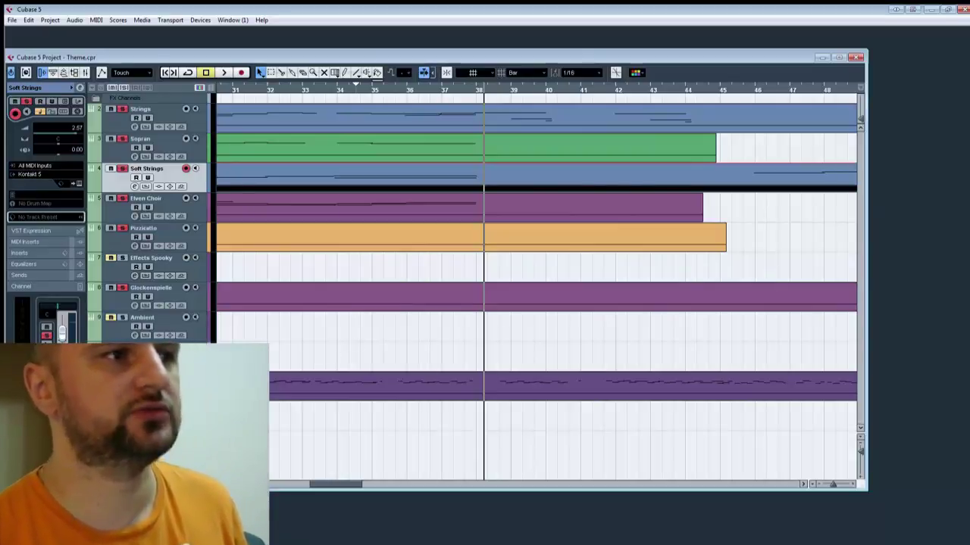
Step: Open the Strings part in the Key Editor and play its passage up to just past bar 38
left_click(152, 378)
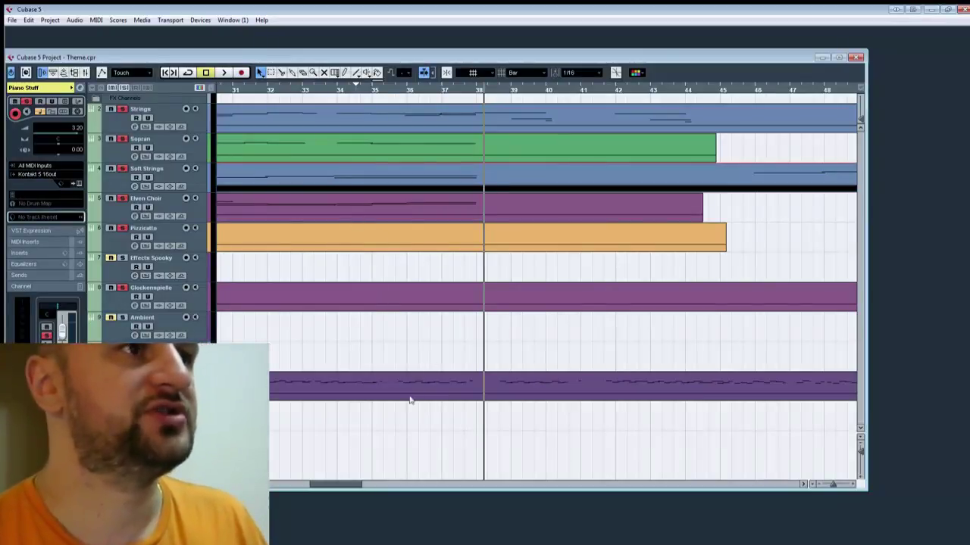
left_click(313, 441)
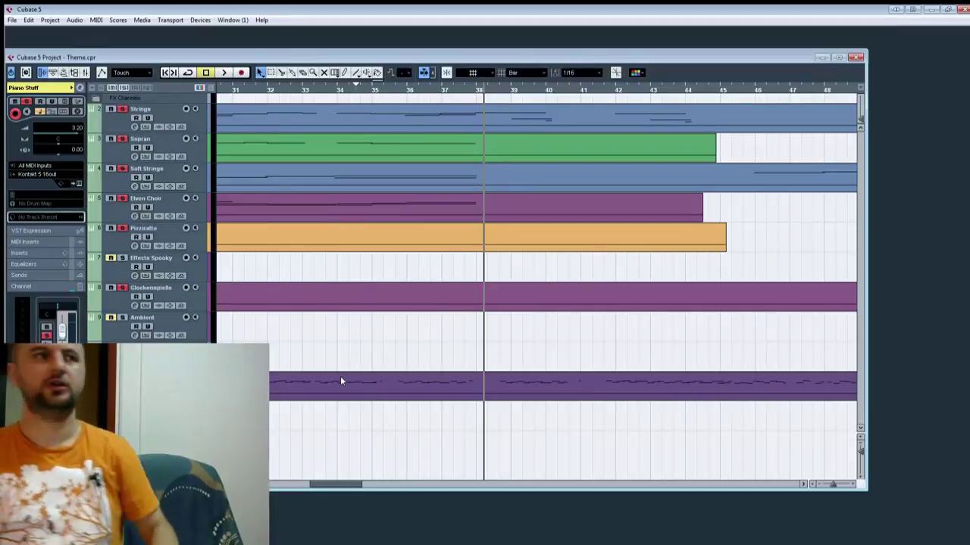
double_click(528, 121)
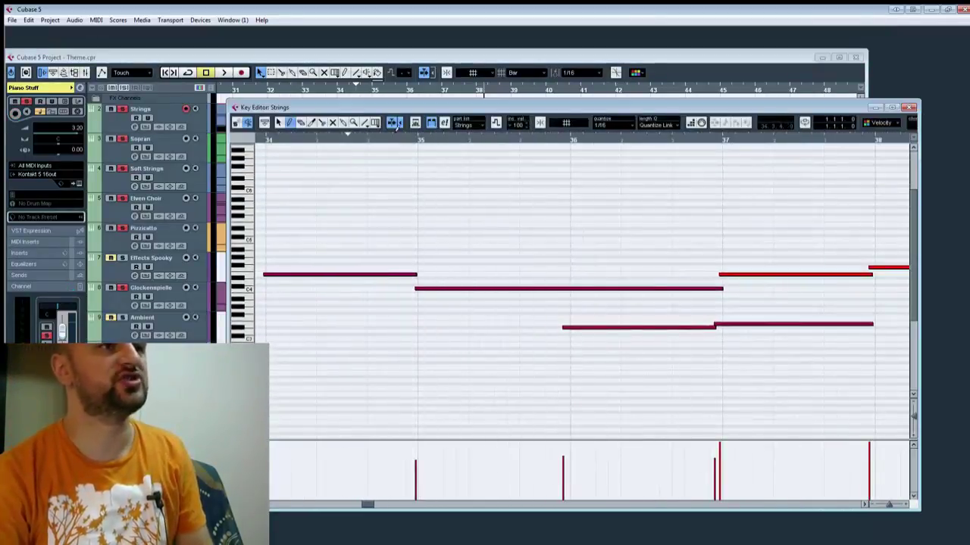
key("space")
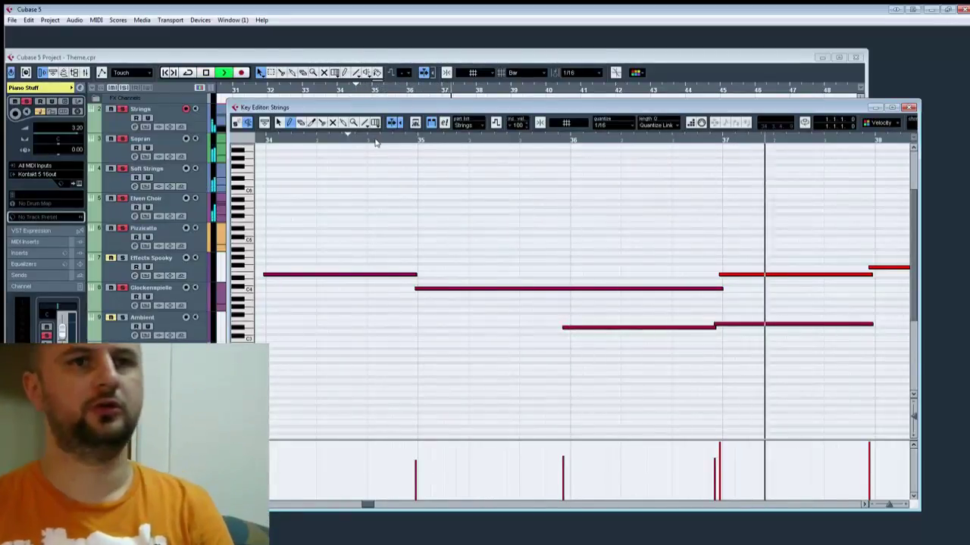
key("space")
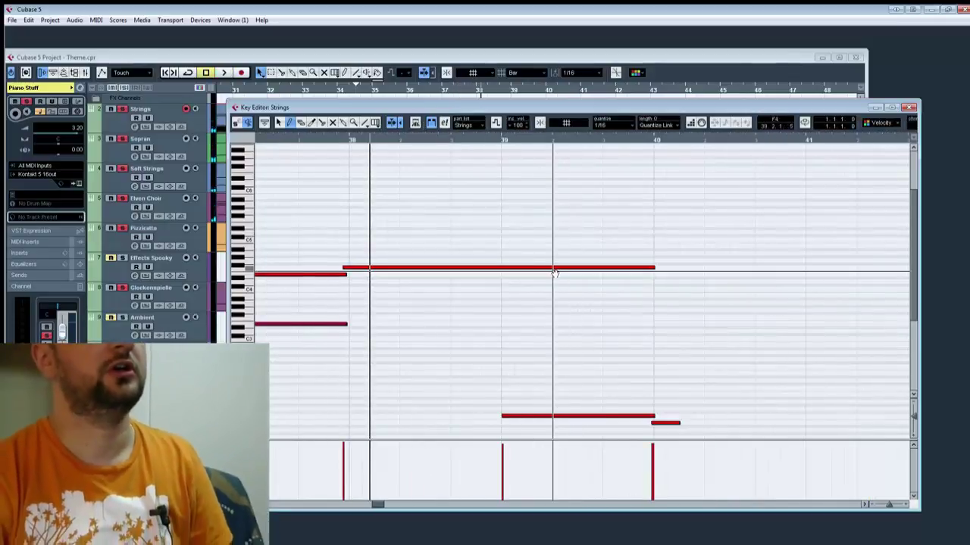
left_click_drag(554, 270, 543, 243)
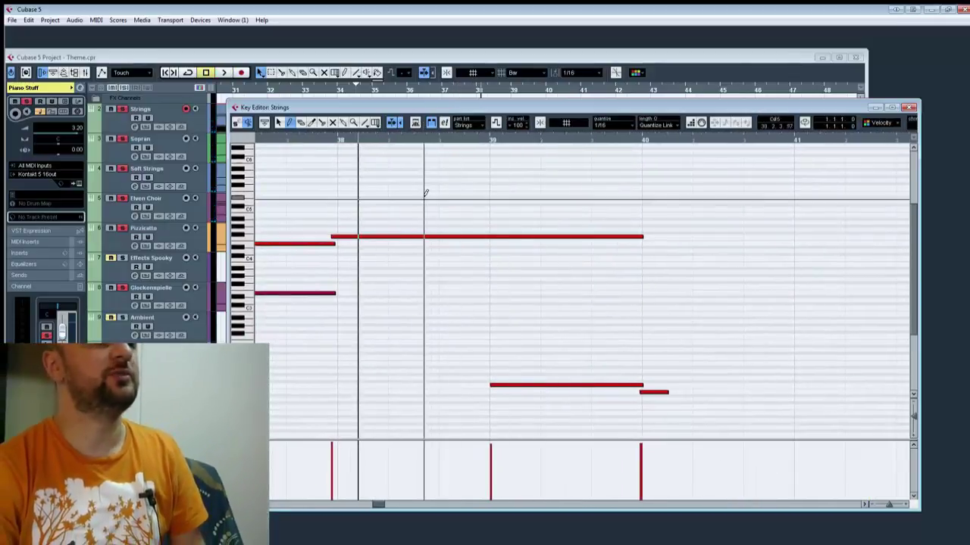
left_click(361, 140)
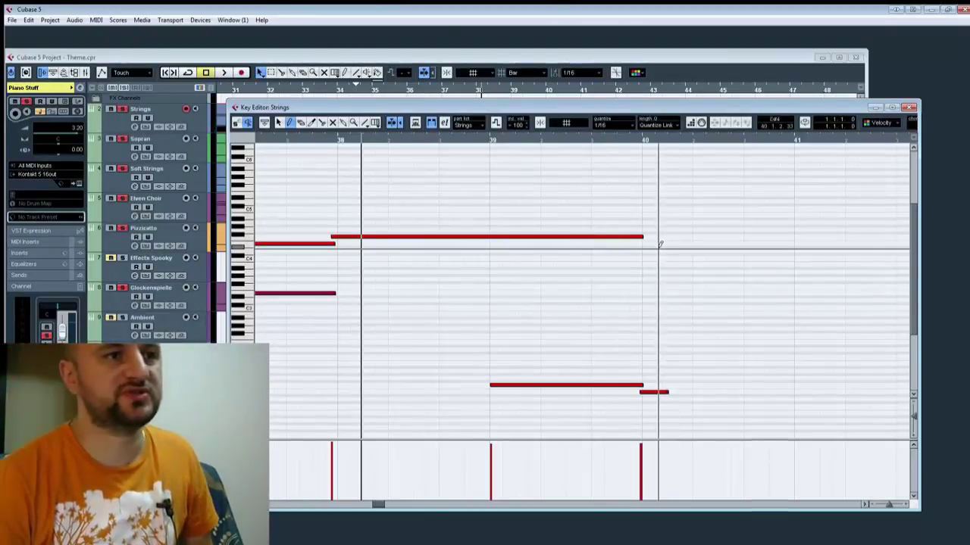
Step: Play the Strings part from about bar 34 to past bar 40, examining the notes around bars 38 to 40
left_click_drag(659, 250, 611, 169)
left_click_drag(408, 267, 604, 290)
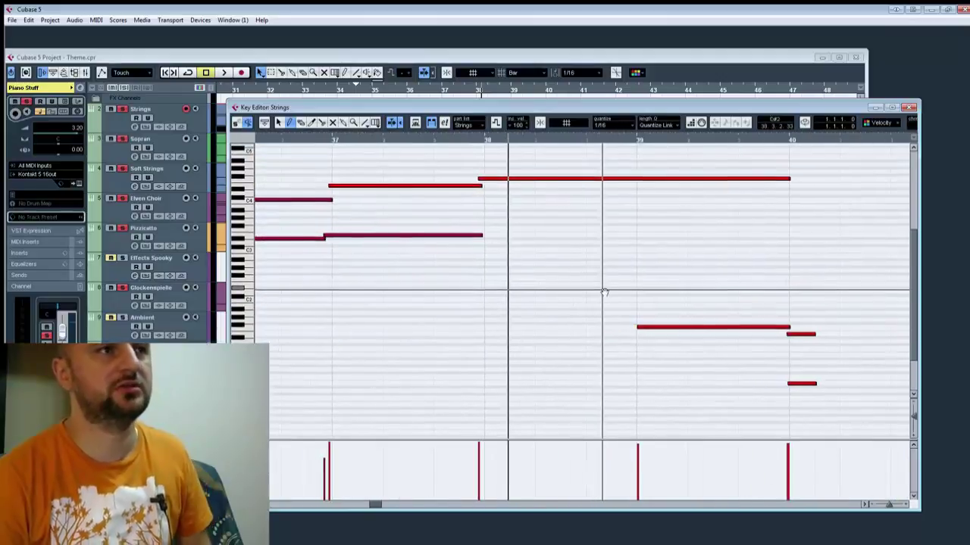
key("KP_1")
key("space")
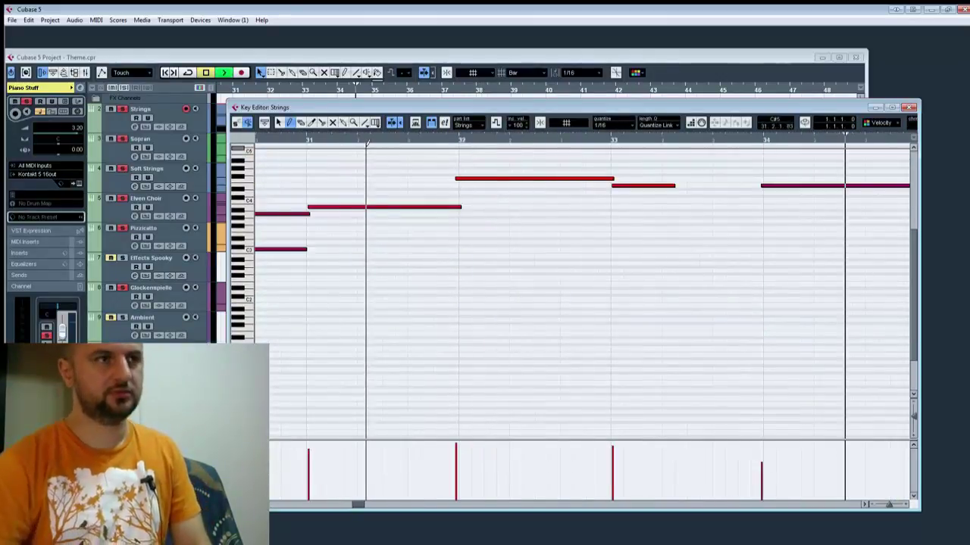
key("space")
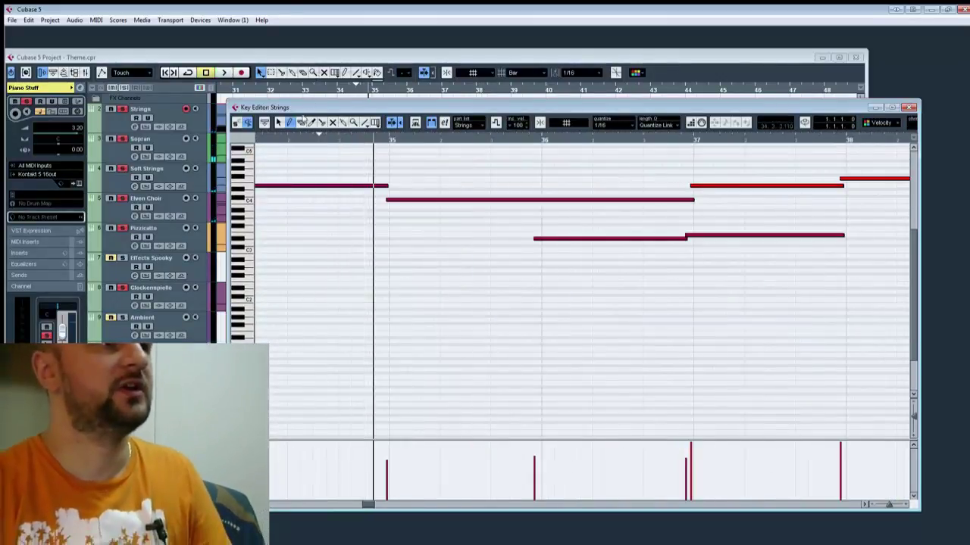
key("space")
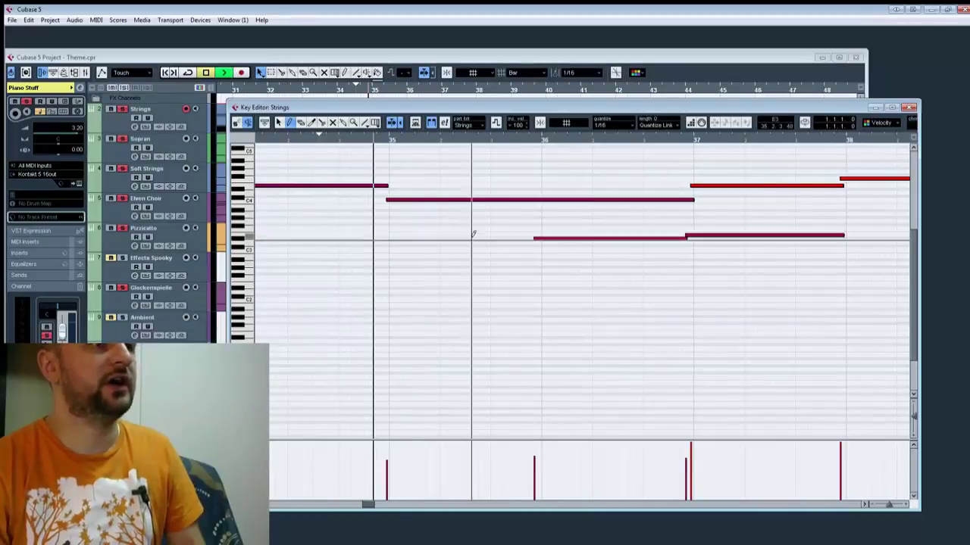
left_click_drag(587, 235, 398, 288)
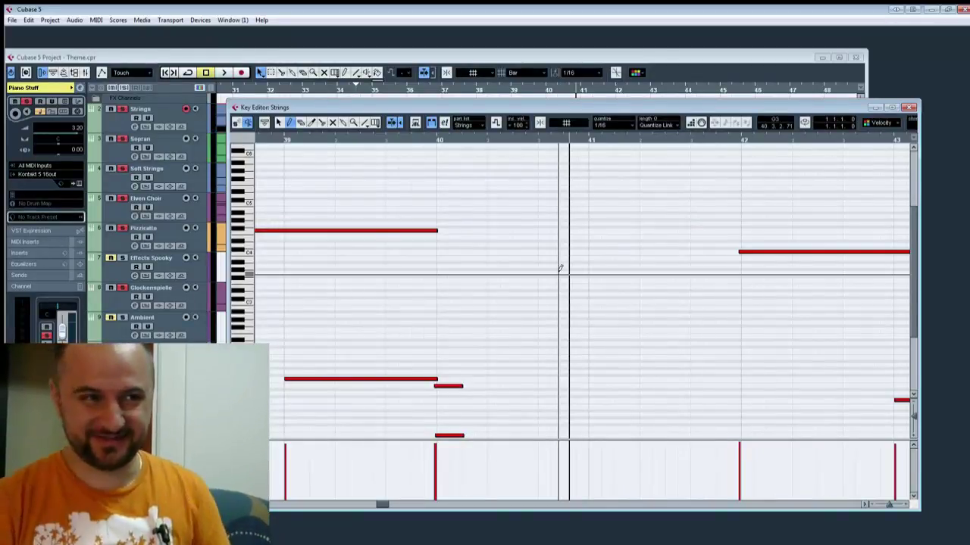
left_click_drag(431, 257, 614, 232)
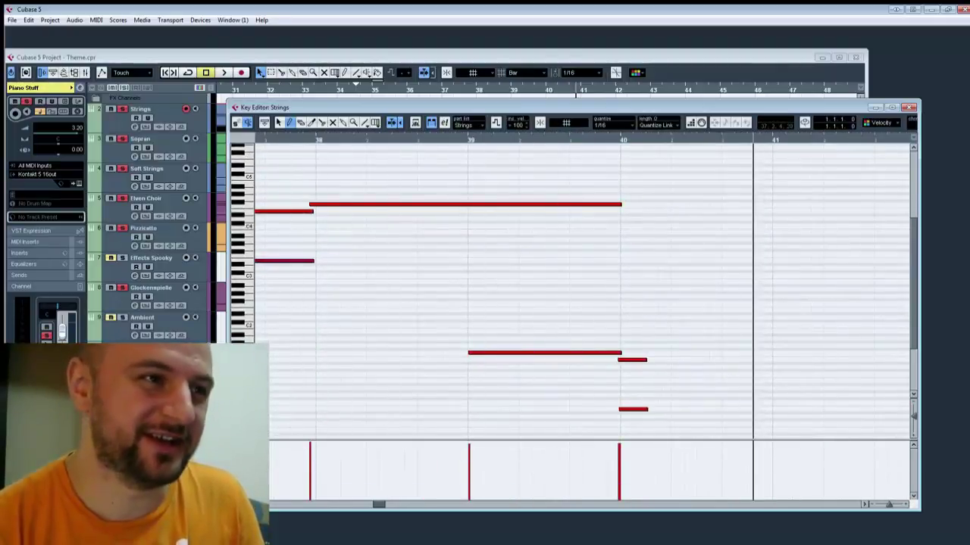
Step: Show Main Volume in the controller lane of the Strings part
left_click(277, 422)
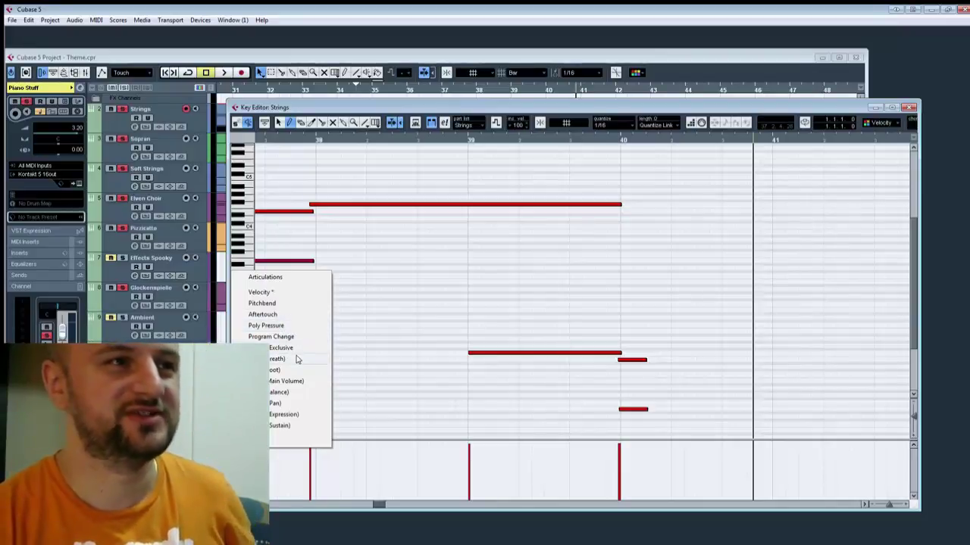
left_click(301, 385)
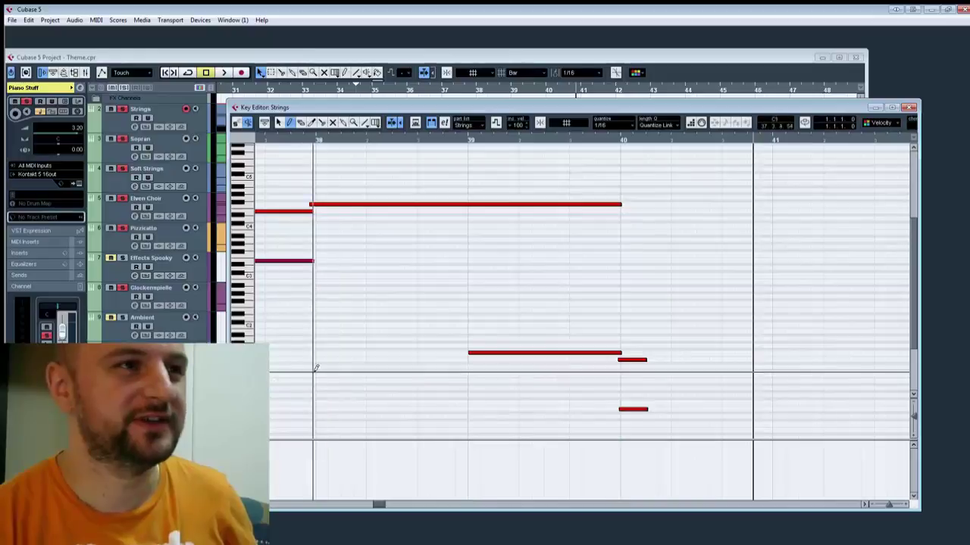
left_click_drag(369, 367, 812, 340)
left_click_drag(599, 336, 925, 335)
left_click_drag(740, 340, 919, 349)
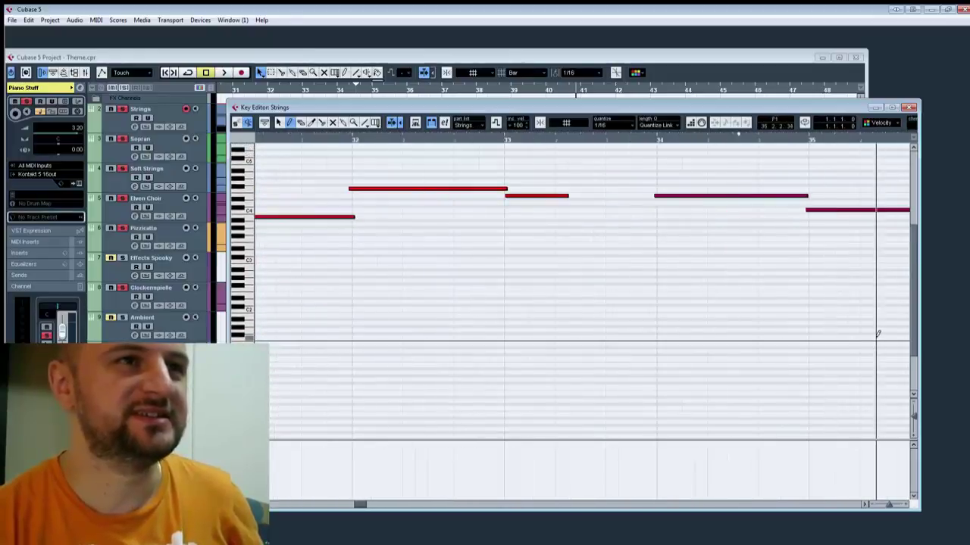
left_click_drag(490, 332, 922, 332)
left_click_drag(477, 350, 919, 331)
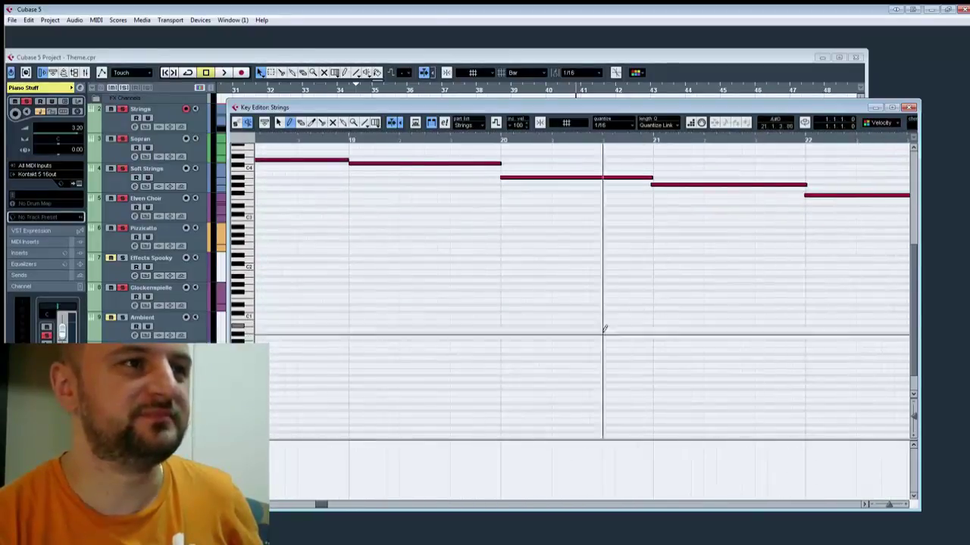
left_click(243, 448)
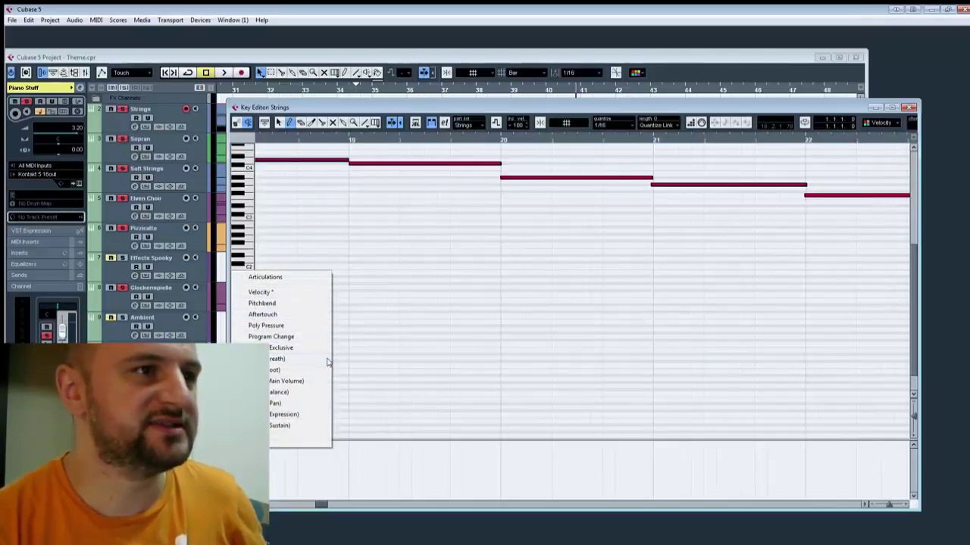
left_click(539, 110)
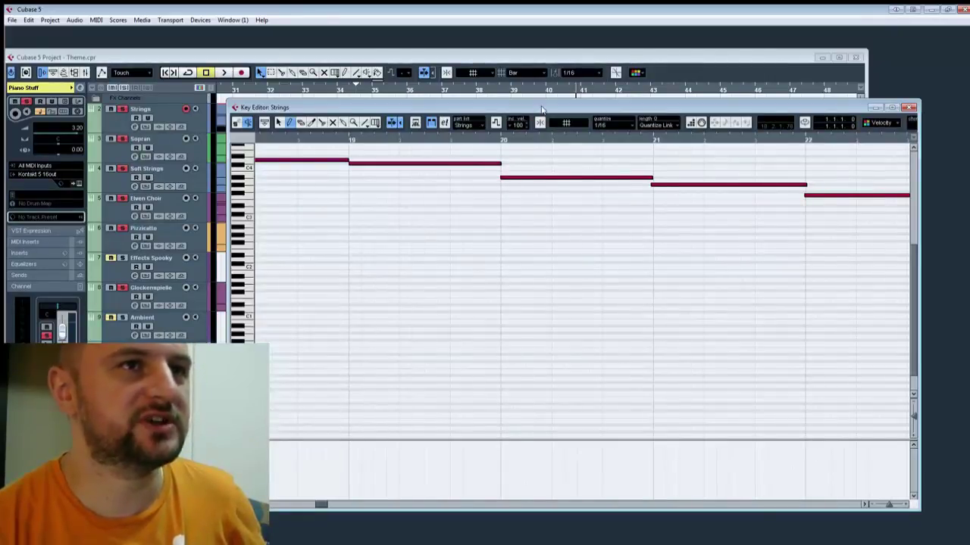
Step: Draw a base main volume level at the very start of the Strings part, just before bar 2
left_click_drag(413, 342, 940, 339)
left_click_drag(408, 342, 939, 375)
left_click_drag(469, 385, 876, 384)
left_click_drag(538, 388, 932, 379)
left_click_drag(432, 370, 934, 371)
left_click_drag(516, 363, 712, 357)
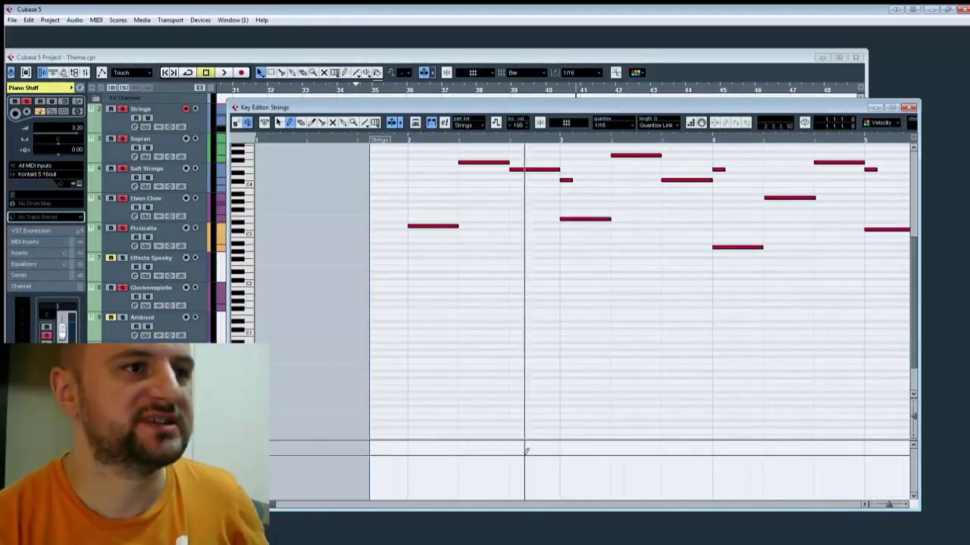
left_click(375, 469)
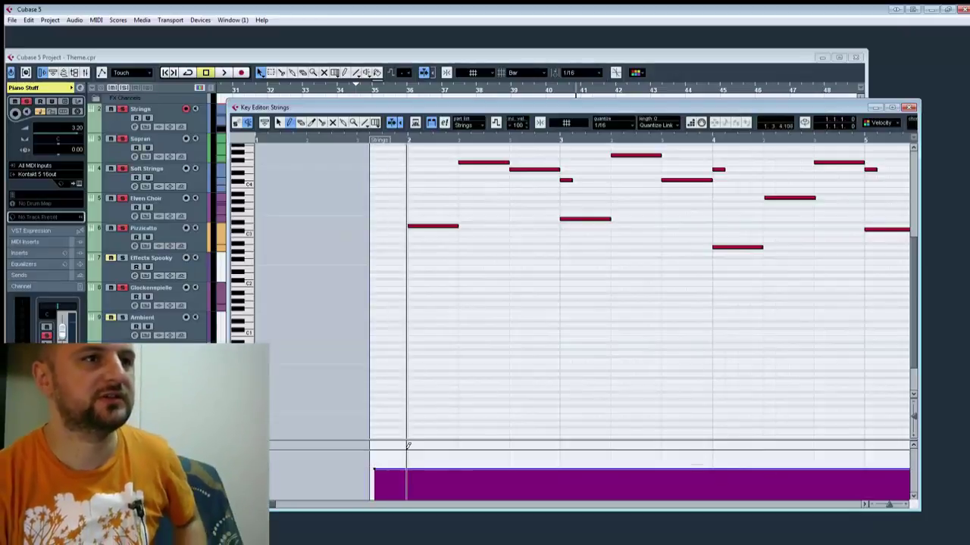
Step: Play the Strings part from bar 2 to about bar 6 to check the base volume level
left_click(406, 141)
key("space")
left_click_drag(588, 263, 400, 324)
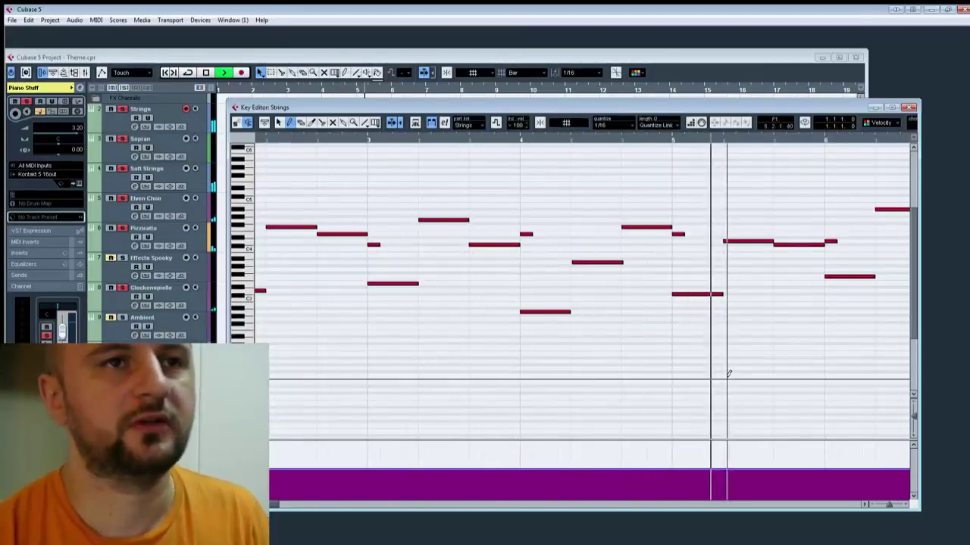
key("space")
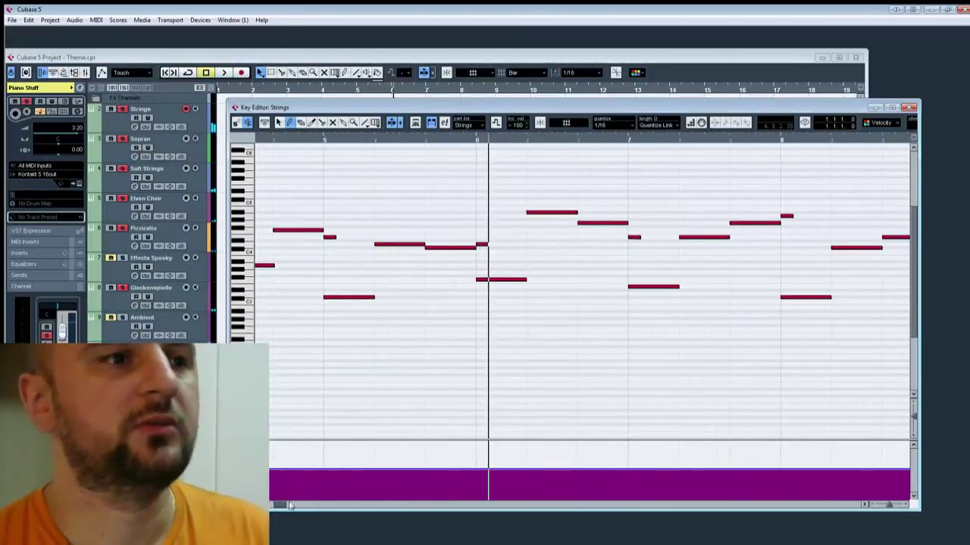
Step: Draw a gradual main volume rise from bar 39 to bar 40 in the Strings part, dropping to the base level just after the short notes
left_click_drag(285, 511, 380, 511)
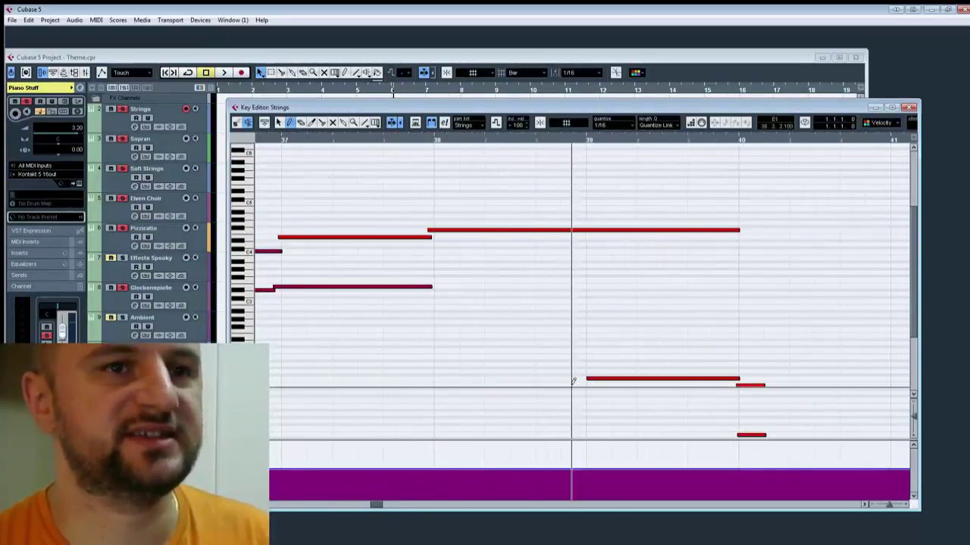
scroll(576, 363, "down", 2)
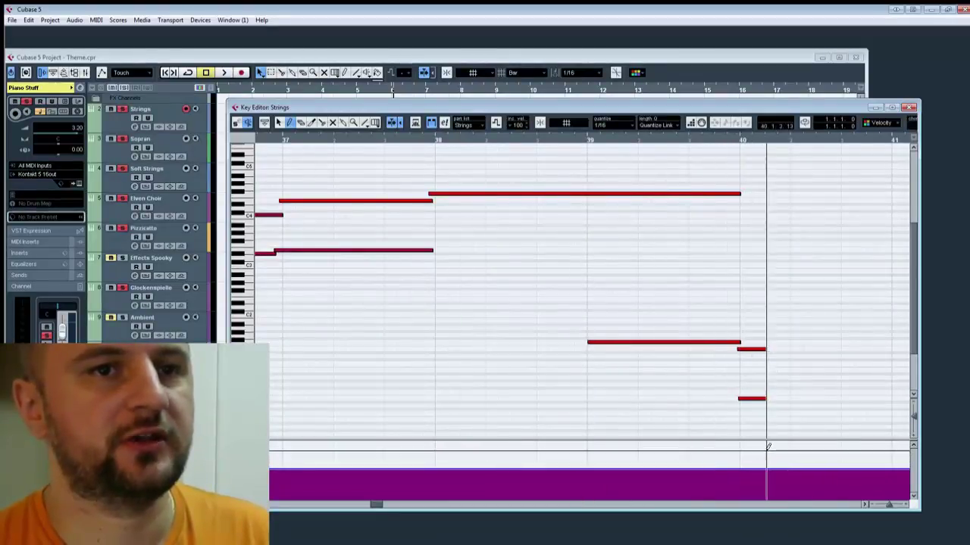
mouse_move(767, 447)
left_mouse_down()
mouse_move(585, 468)
mouse_move(749, 447)
mouse_move(774, 465)
left_mouse_up()
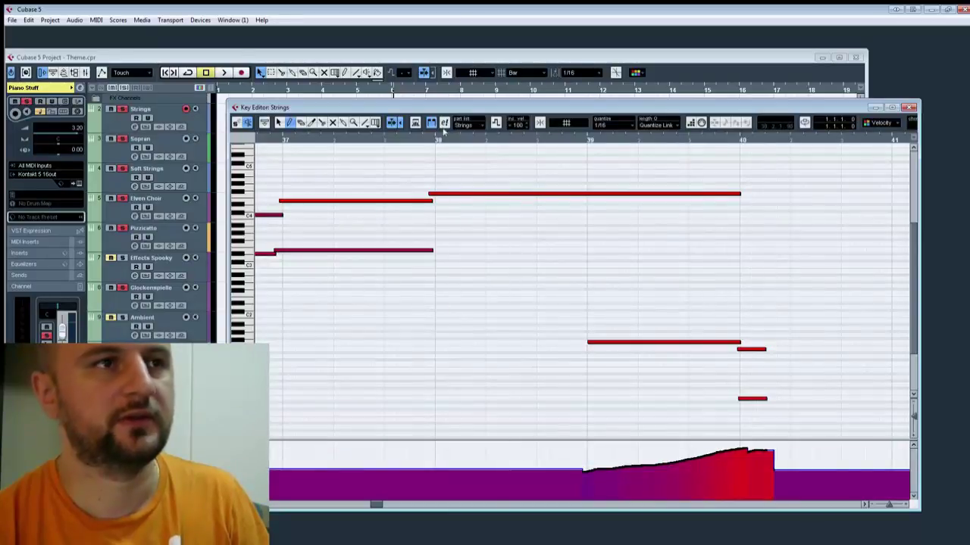
Step: Play the Strings part from about bar 37 to about bar 41 to check the drawn volume rise
left_click(280, 142)
key("space")
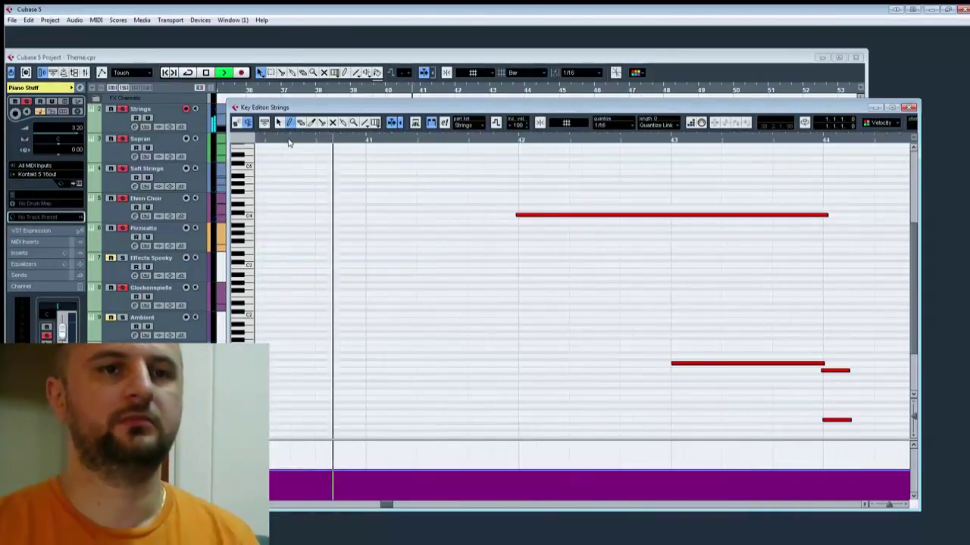
left_click_drag(432, 314, 773, 292)
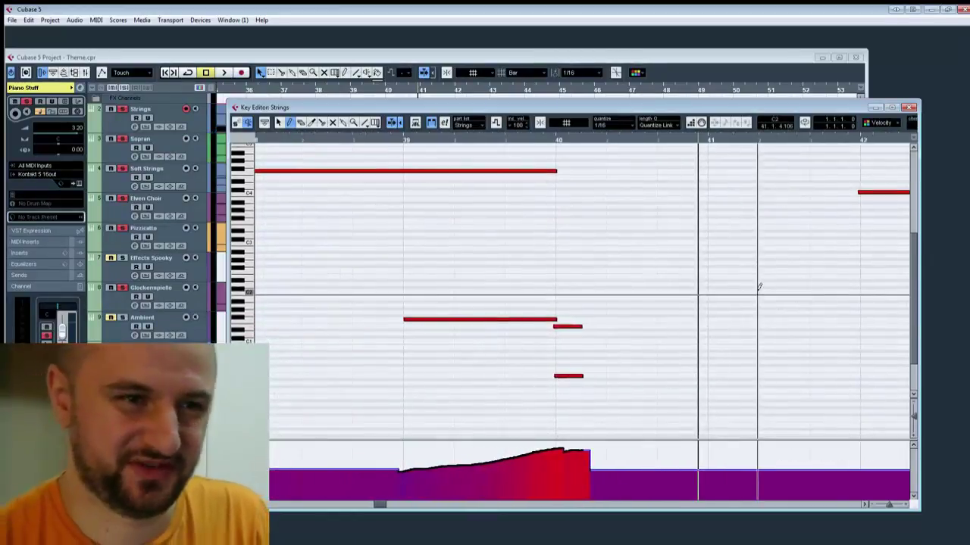
Step: Redraw the Strings volume rise across bars 39 and 40, holding the raised level until just before beat 2 of bar 41, and play it
left_click(620, 447)
left_click_drag(620, 447, 399, 468)
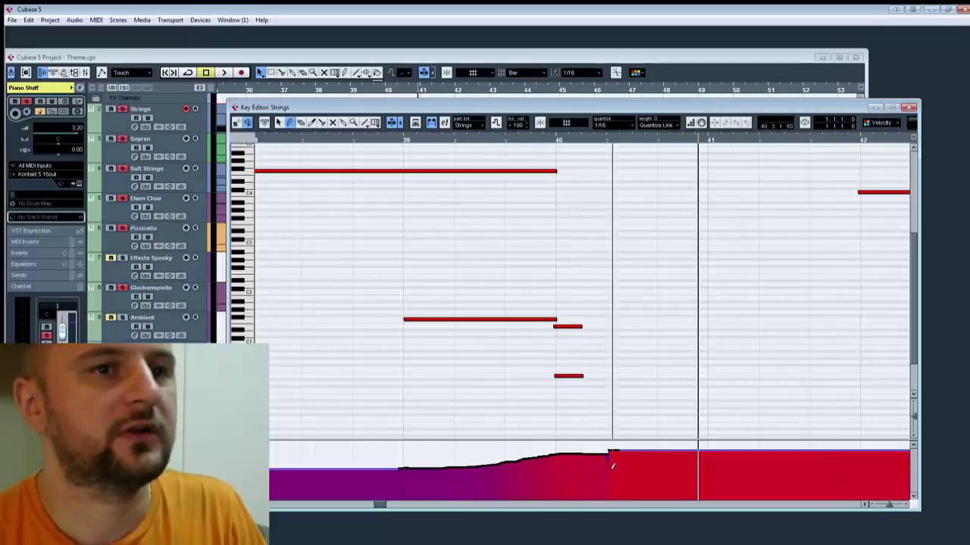
left_click(755, 467)
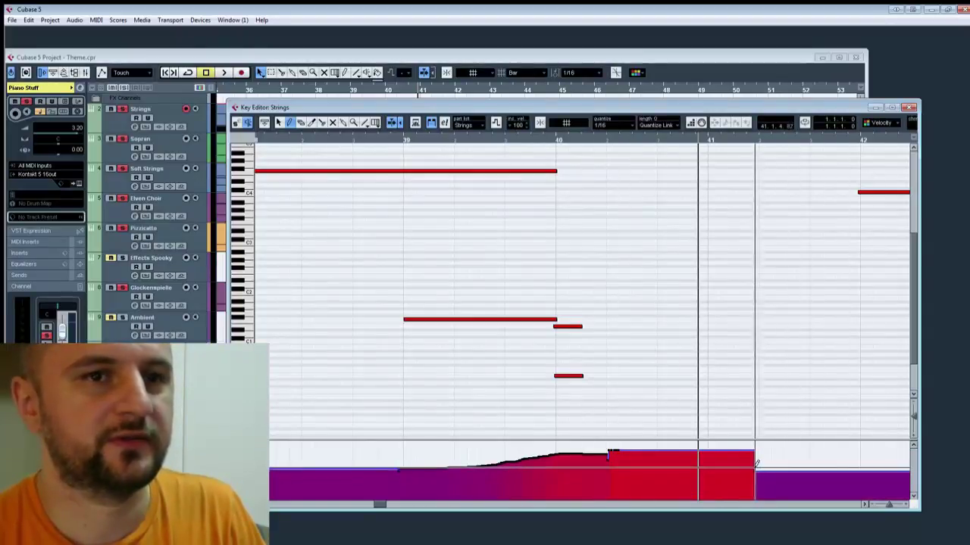
key("ctrl+z")
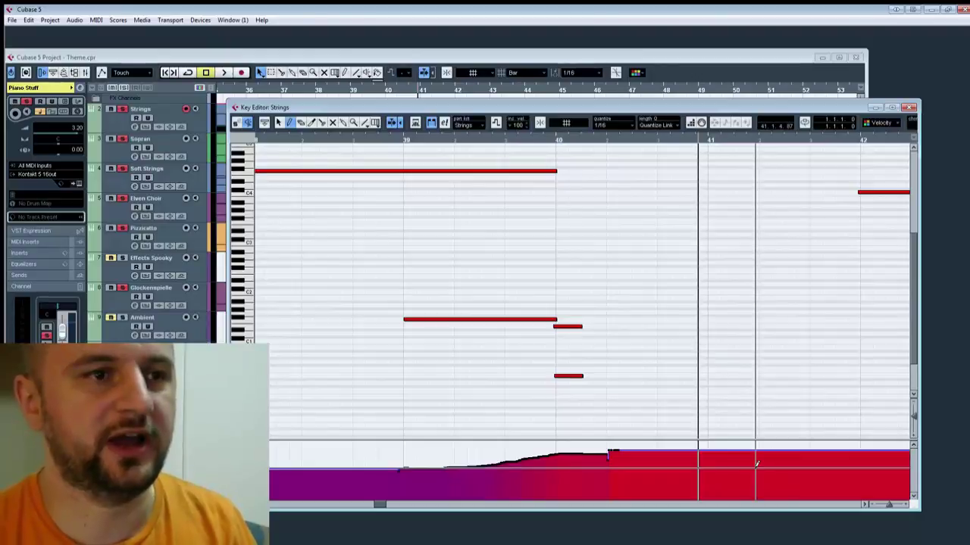
left_click(756, 465)
left_click_drag(331, 159, 746, 175)
key("space")
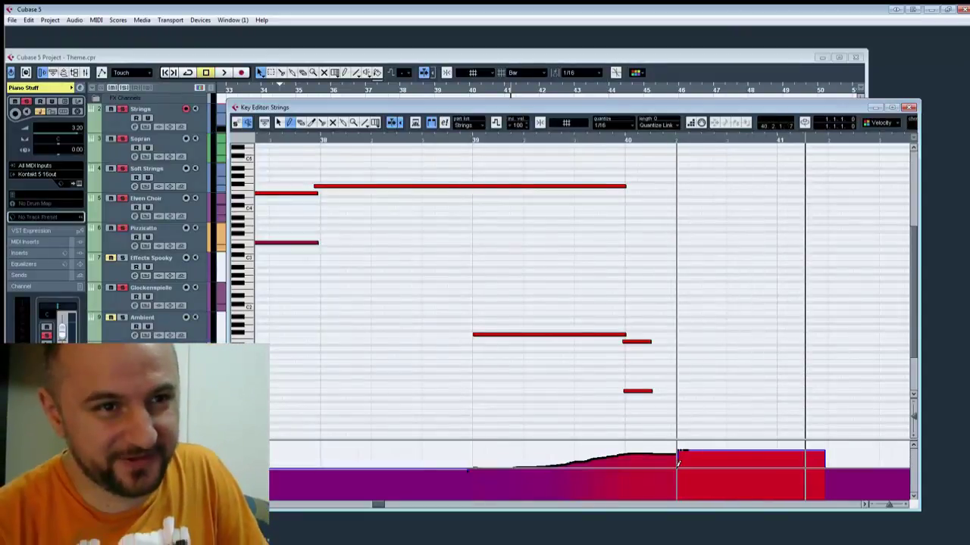
Step: Soften the Strings volume rise from bar 39 to bar 40 and lower the held level after it, then play the passage
left_click_drag(675, 459, 476, 466)
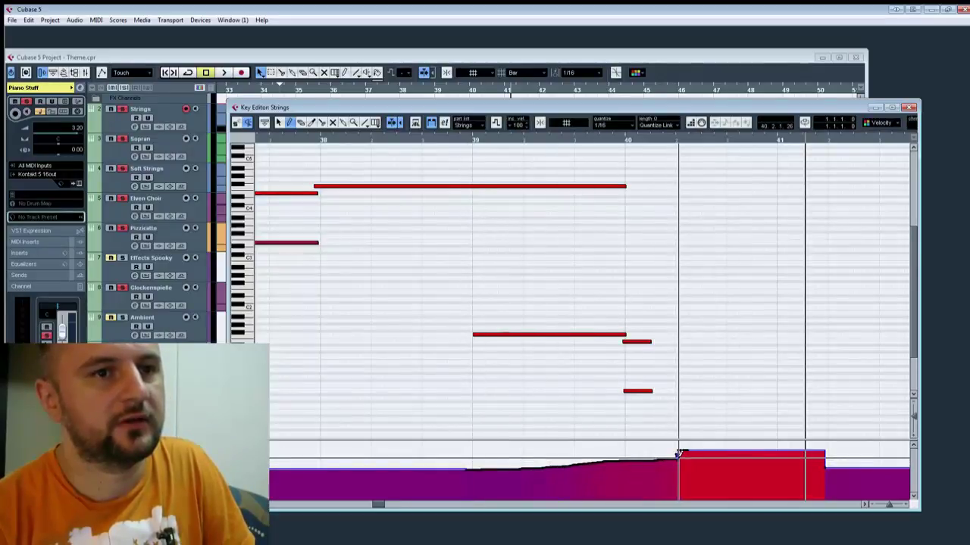
mouse_move(678, 453)
left_mouse_down()
mouse_move(736, 456)
mouse_move(677, 453)
left_mouse_up()
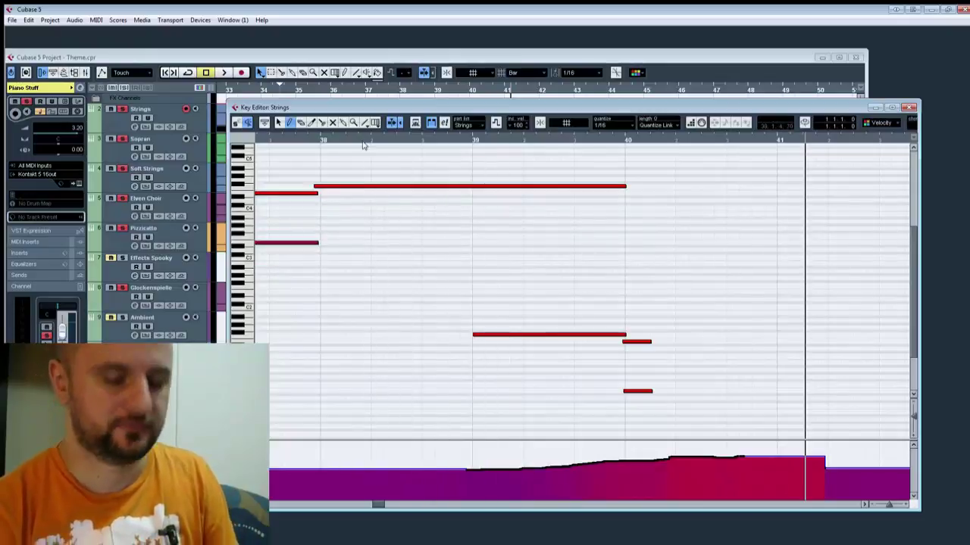
key("KP_0")
key("space")
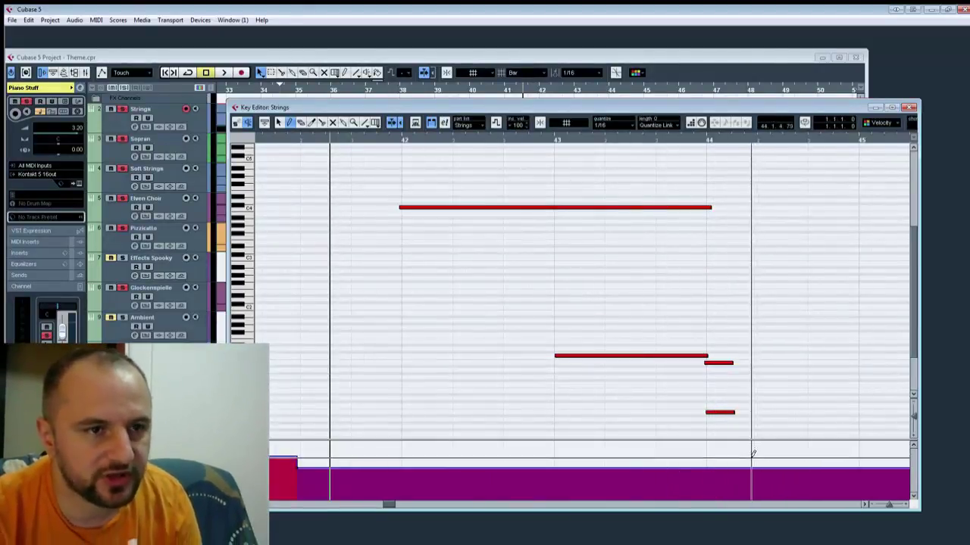
Step: Draw a main volume rise from beat 2 of bar 43 into bar 44, dropping to the base level at beat 3, and play it
left_click(807, 452)
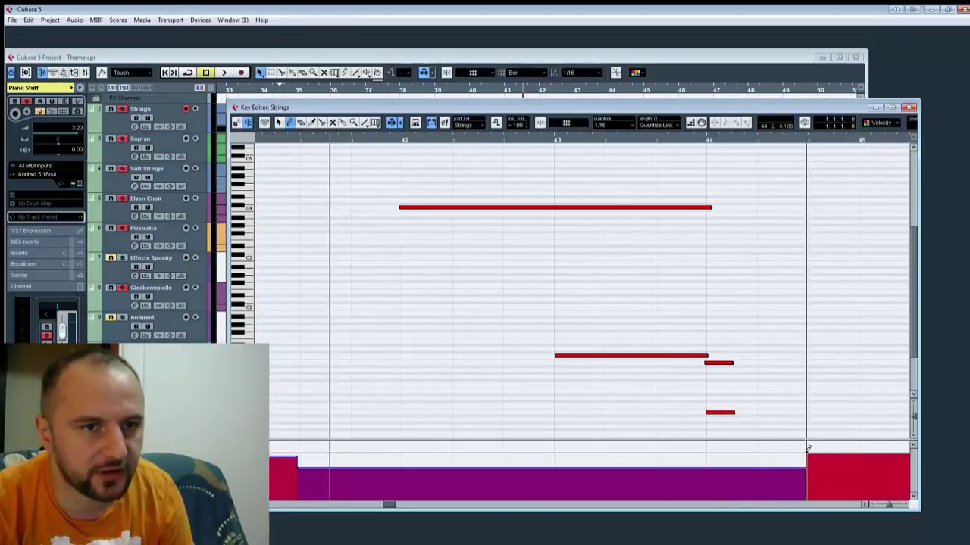
mouse_move(791, 449)
left_mouse_down()
mouse_move(691, 448)
mouse_move(710, 450)
mouse_move(617, 463)
left_mouse_up()
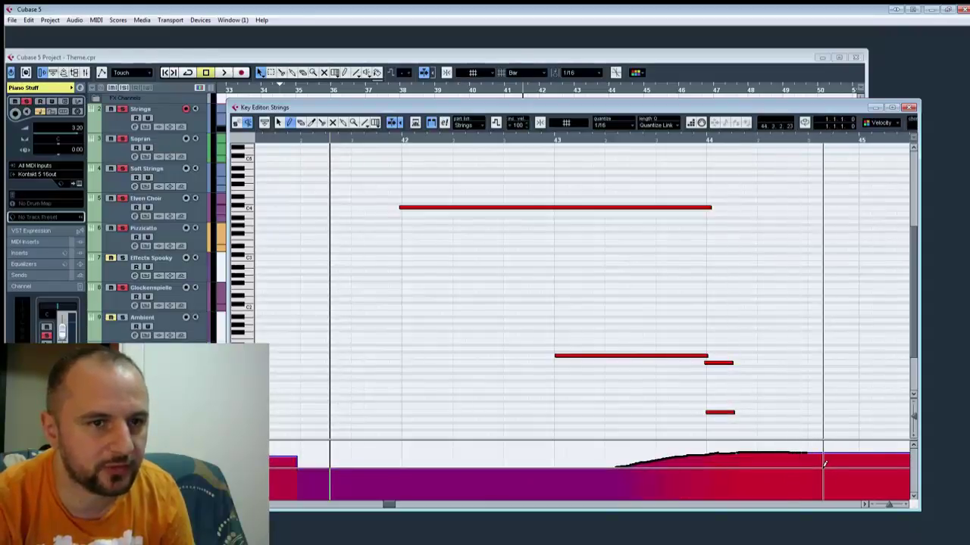
key("KP_1")
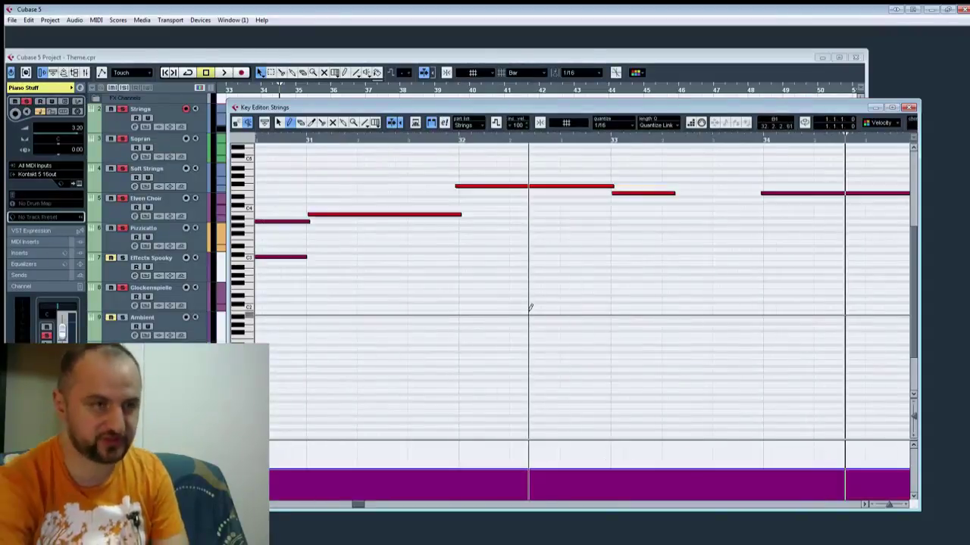
key("space")
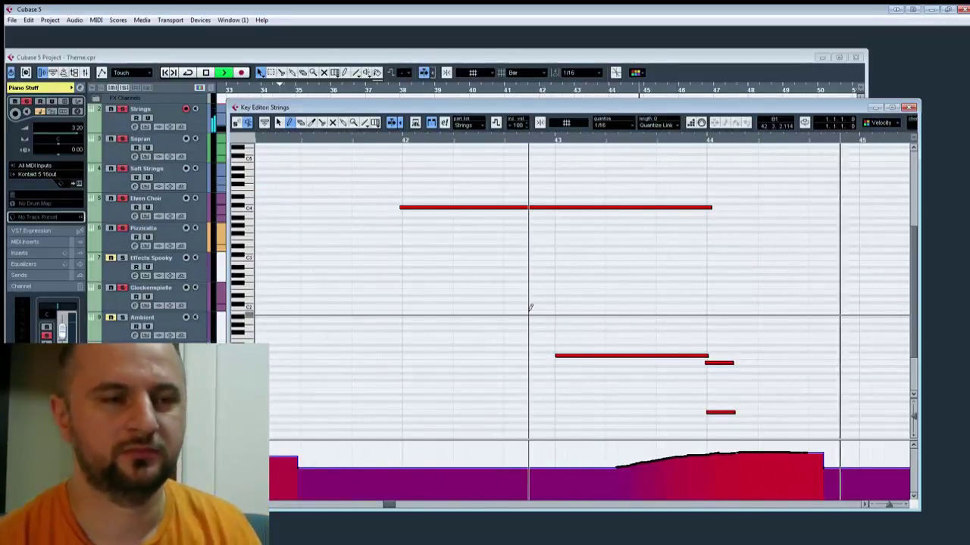
key("space")
Step: Extend the raised main volume through bar 41, dropping it to about the base level just before the long note at bar 42
left_click_drag(618, 227, 919, 214)
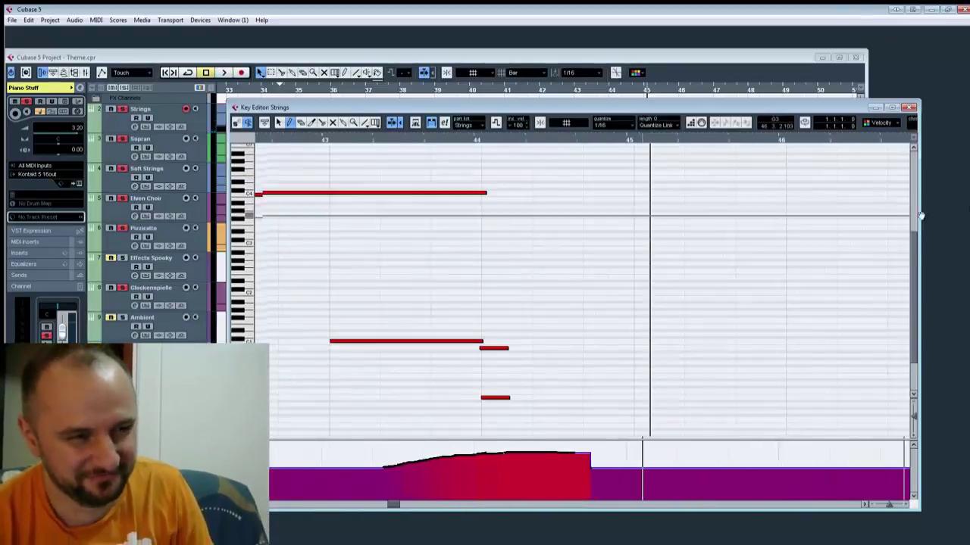
left_click_drag(578, 303, 909, 286)
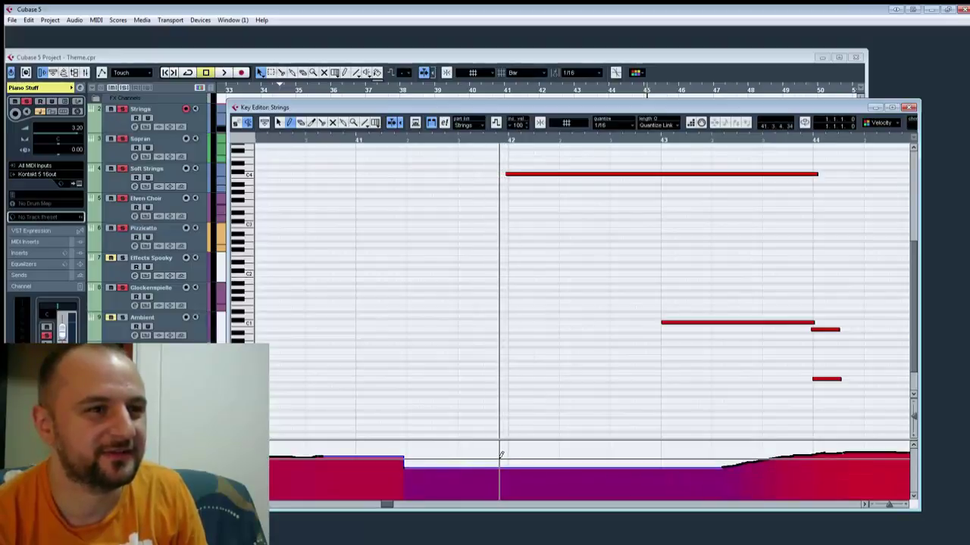
mouse_move(500, 455)
left_mouse_down()
mouse_move(403, 459)
mouse_move(723, 467)
mouse_move(505, 466)
left_mouse_up()
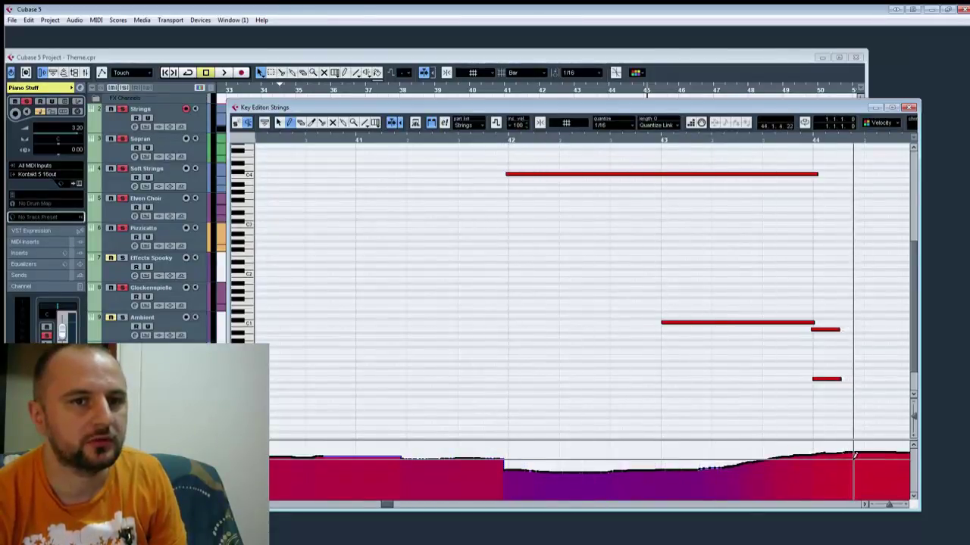
Step: Redraw the volume rise from bar 43 to bar 44 more gently, hold its level until beat 3 of bar 45, and play it
left_click_drag(854, 455, 695, 469)
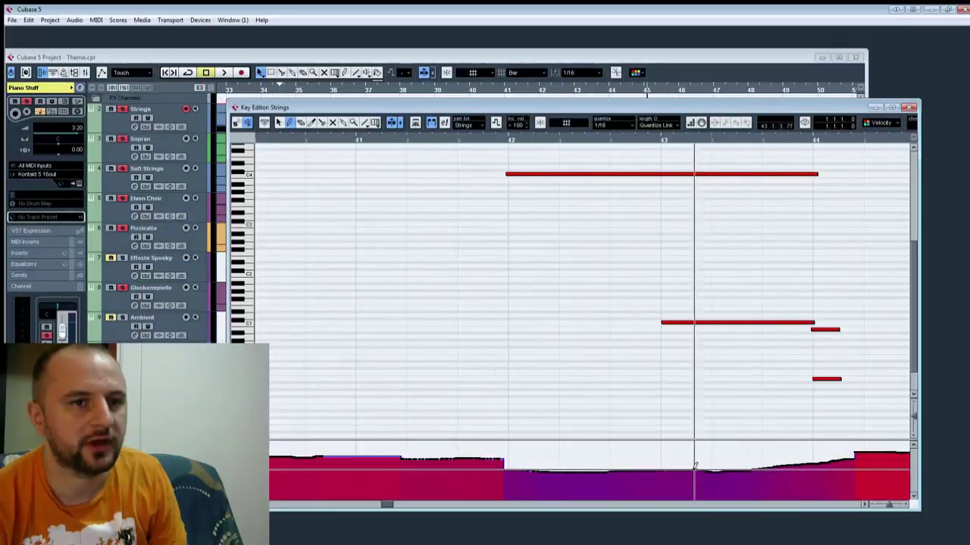
mouse_move(837, 459)
left_mouse_down()
mouse_move(653, 458)
mouse_move(750, 458)
mouse_move(663, 455)
left_mouse_up()
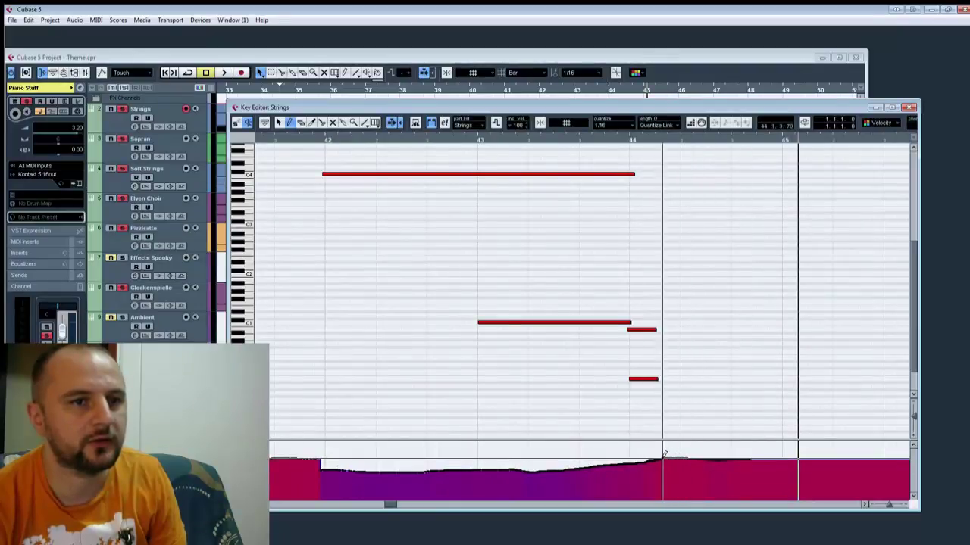
left_click(764, 469)
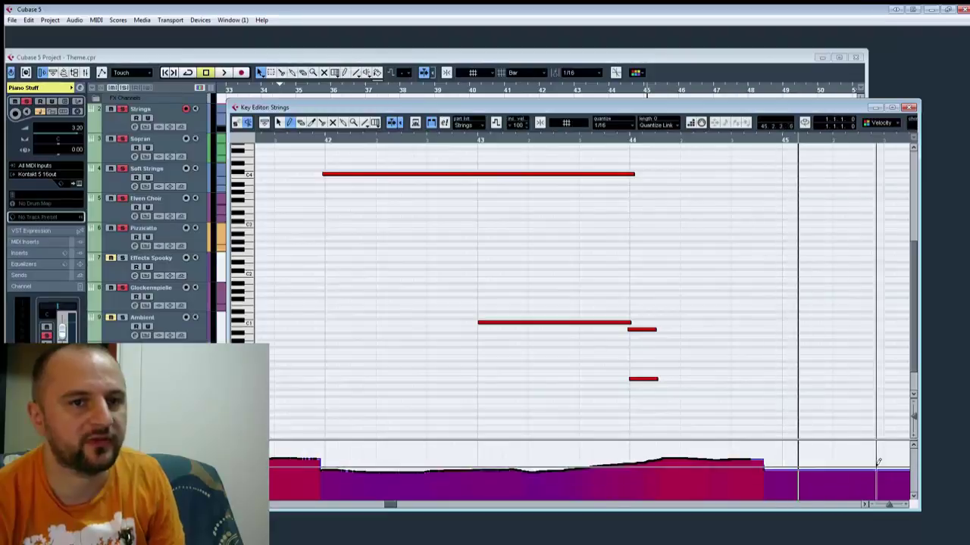
key("ctrl+z")
left_click_drag(841, 413, 459, 413)
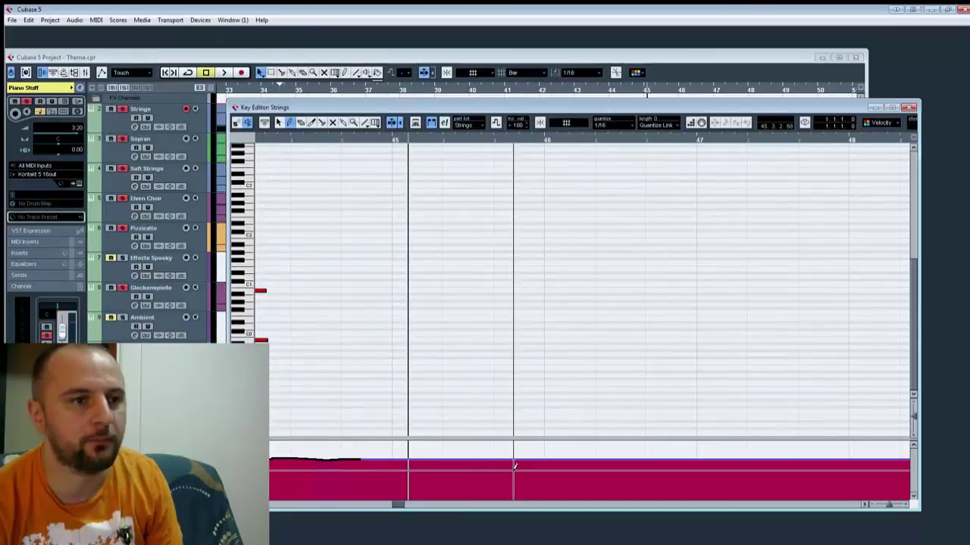
left_click(514, 465)
key("space")
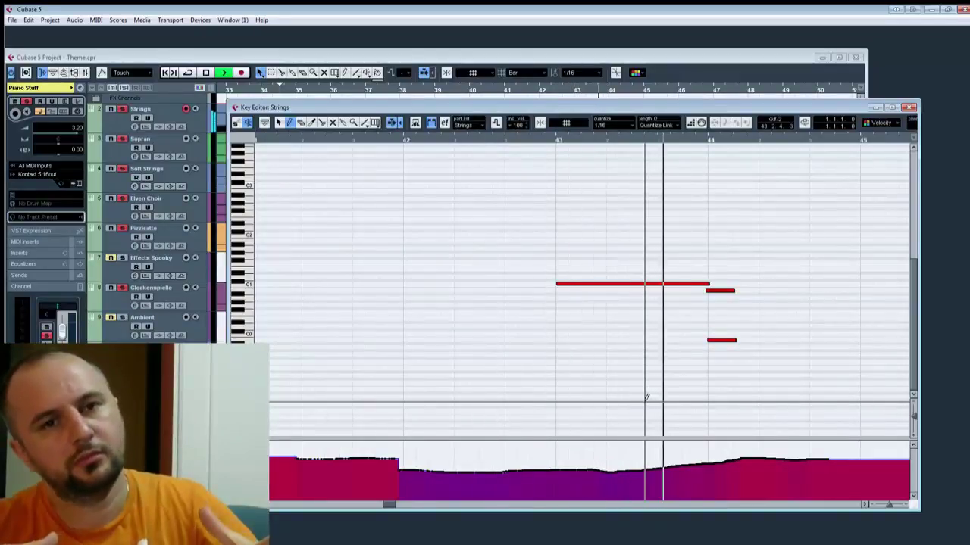
key("space")
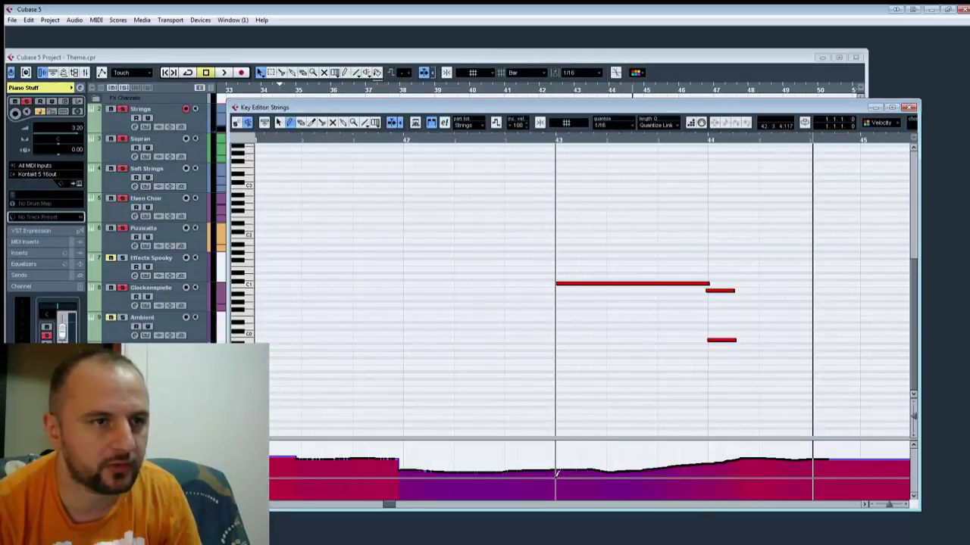
Step: Try a sudden main volume dip at the start of bar 43 that climbs gradually toward bar 44, and play it
left_click_drag(556, 477, 645, 469)
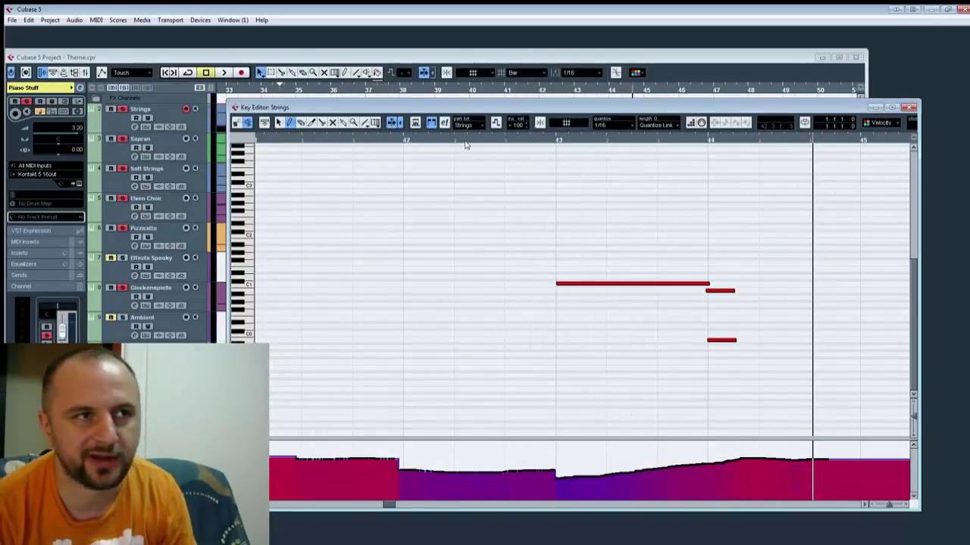
key("space")
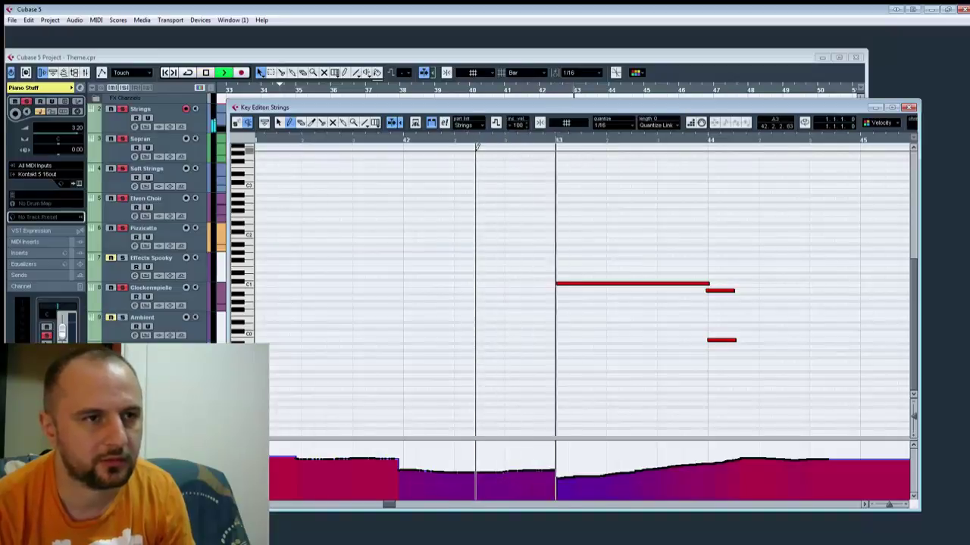
key("space")
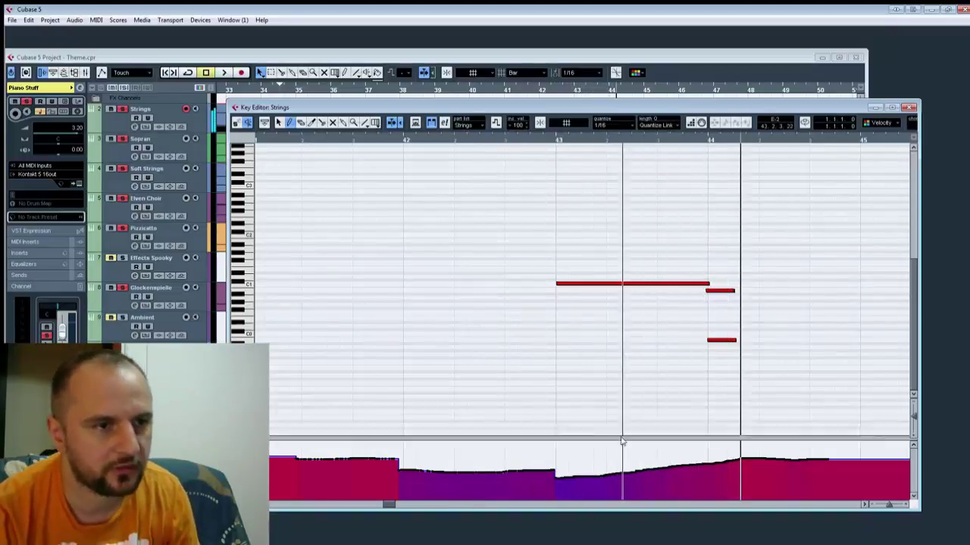
Step: Try a lower, slower main volume climb through bar 43 into bar 44, starting just before the low note, and play it
left_click_drag(572, 471, 646, 470)
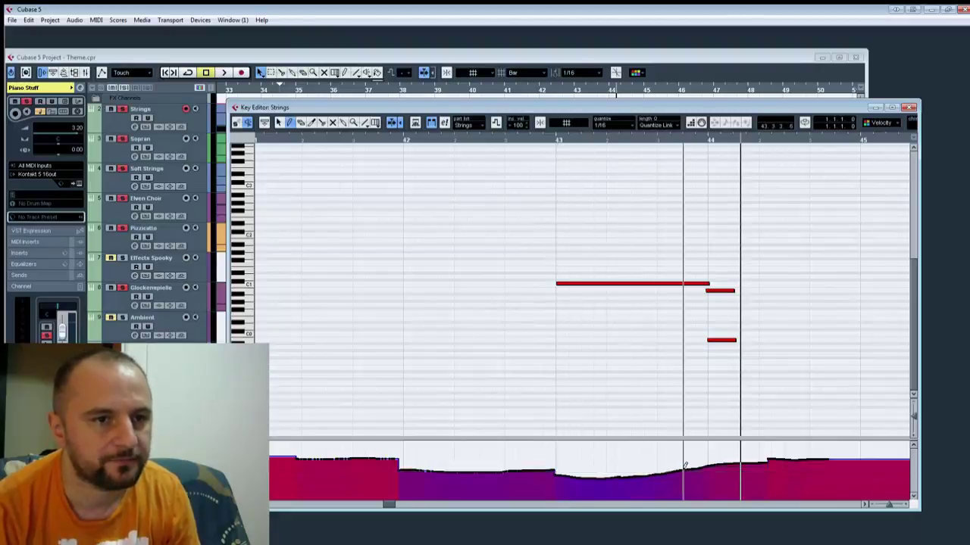
left_click_drag(622, 474, 552, 479)
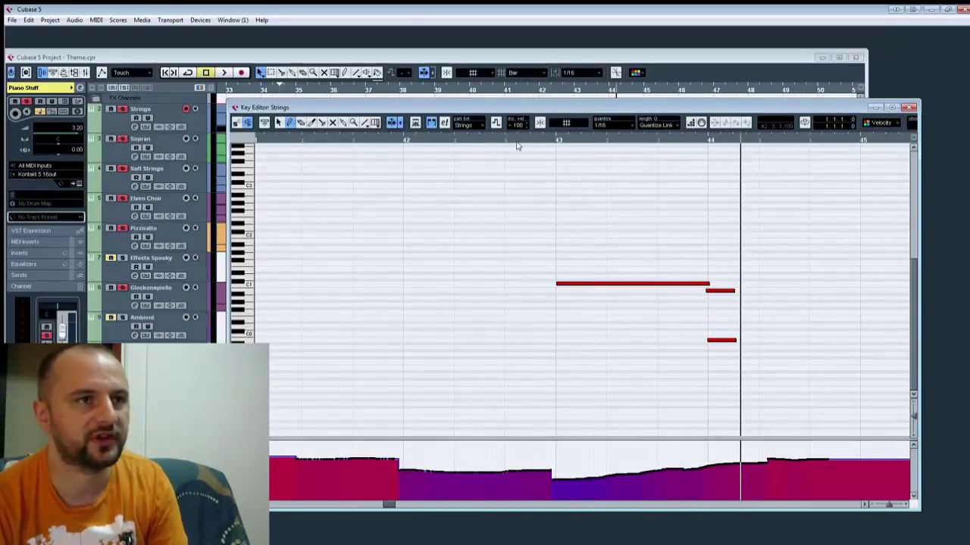
key("space")
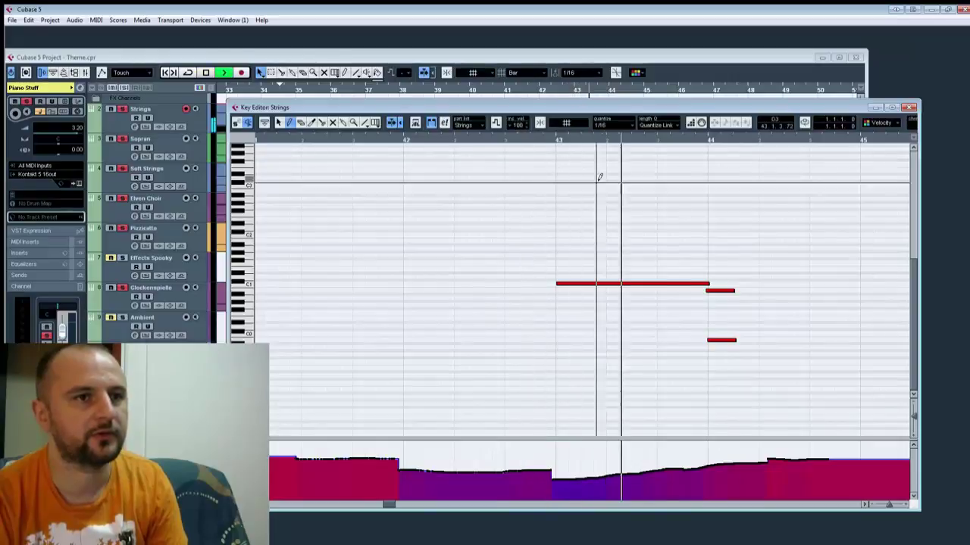
key("space")
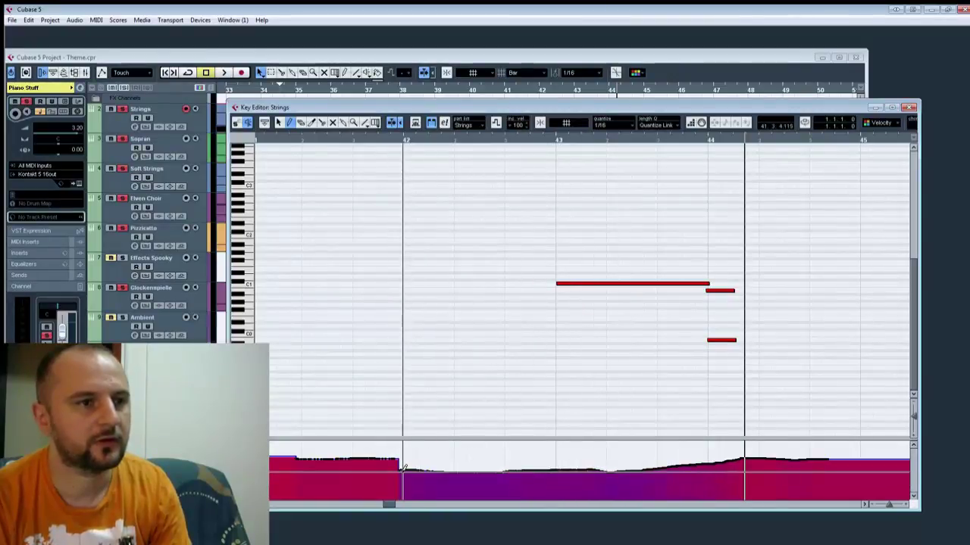
Step: Draw a smooth volume dip across bars 42 and 43, rising to the short notes at bar 44 and easing down afterward, and play it
left_click_drag(491, 474, 579, 472)
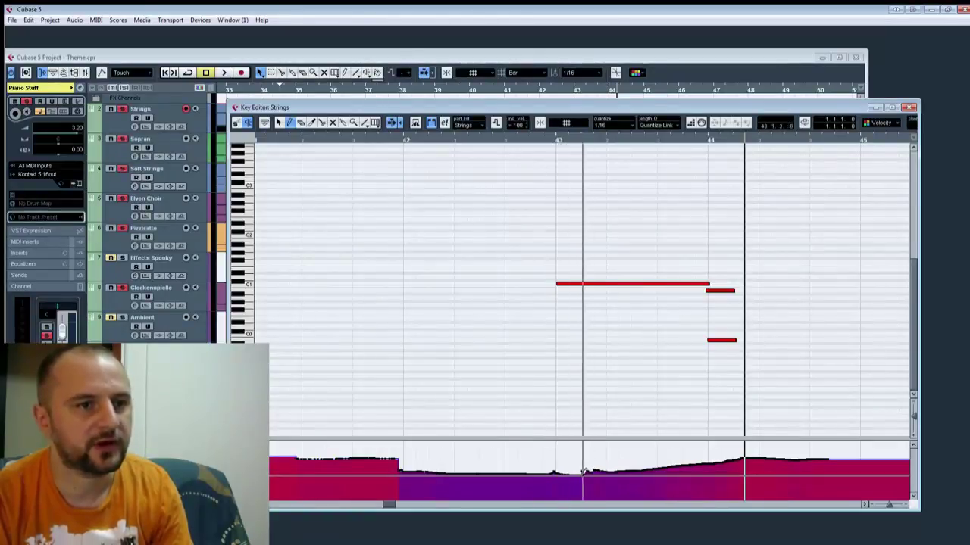
left_click_drag(621, 471, 749, 460)
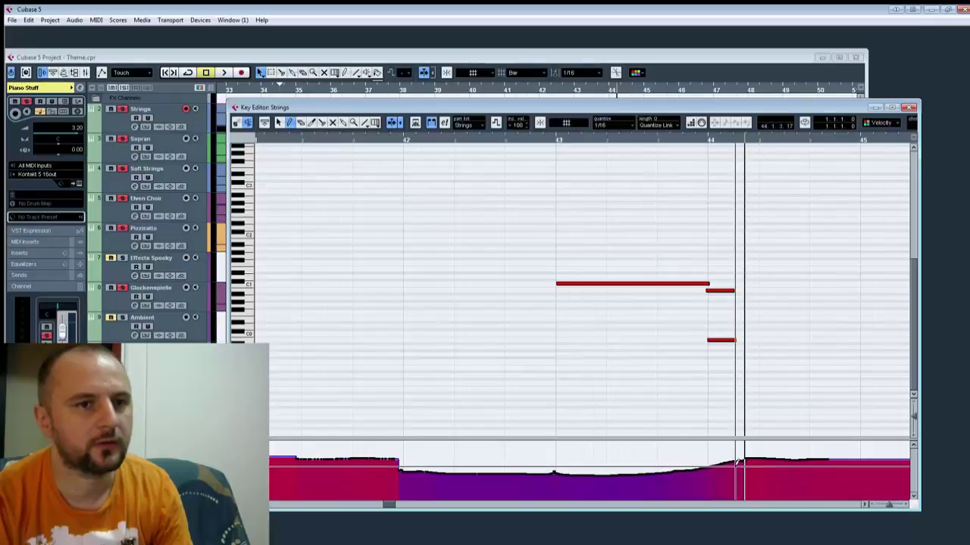
left_click_drag(746, 459, 832, 464)
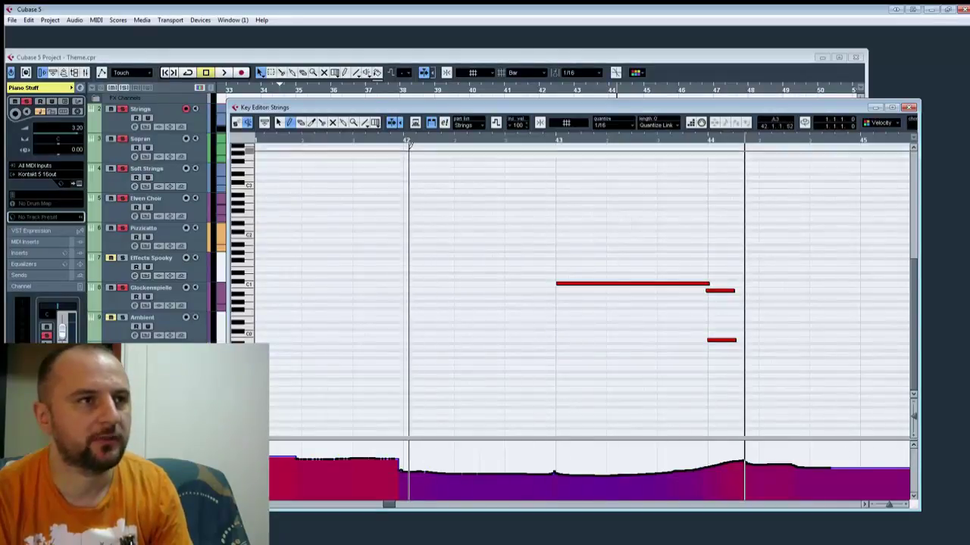
left_click(406, 141)
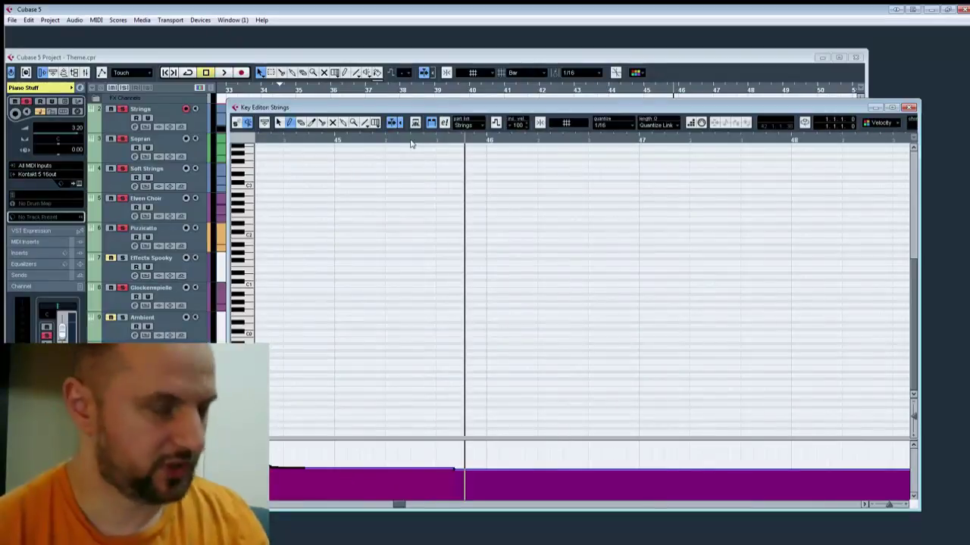
Step: Close the Strings editor, open the Soft Strings part near bar 46, and select the long note starting there
left_click(910, 107)
scroll(569, 260, "right", 4)
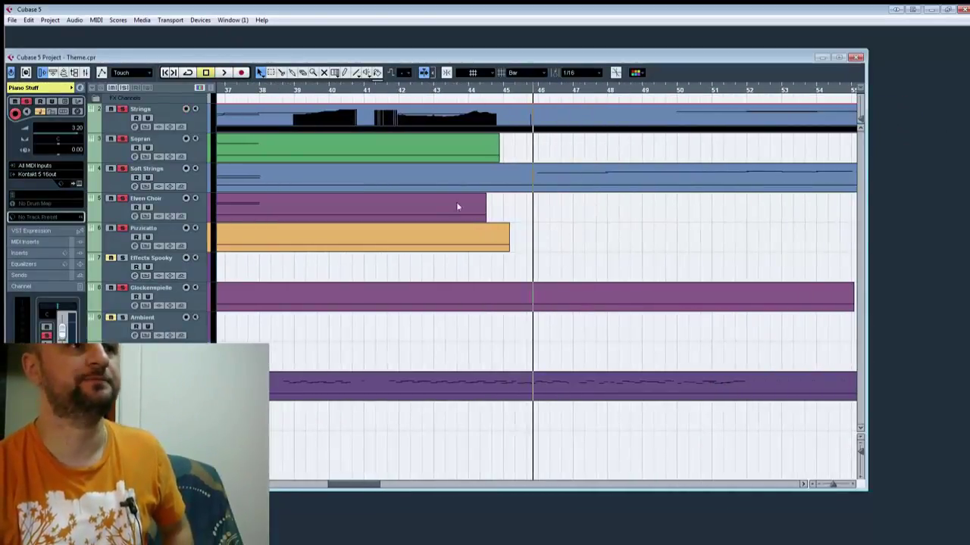
left_click_drag(454, 204, 571, 197)
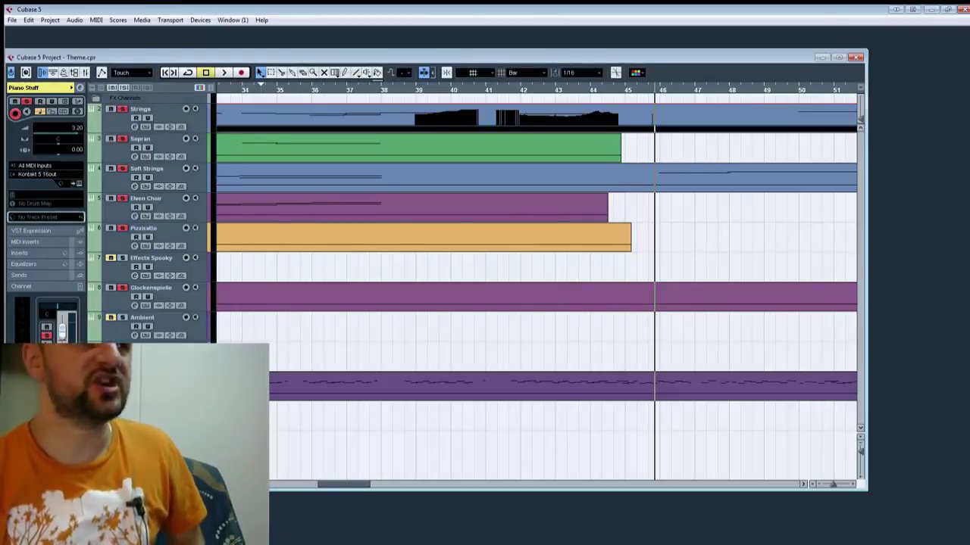
double_click(632, 184)
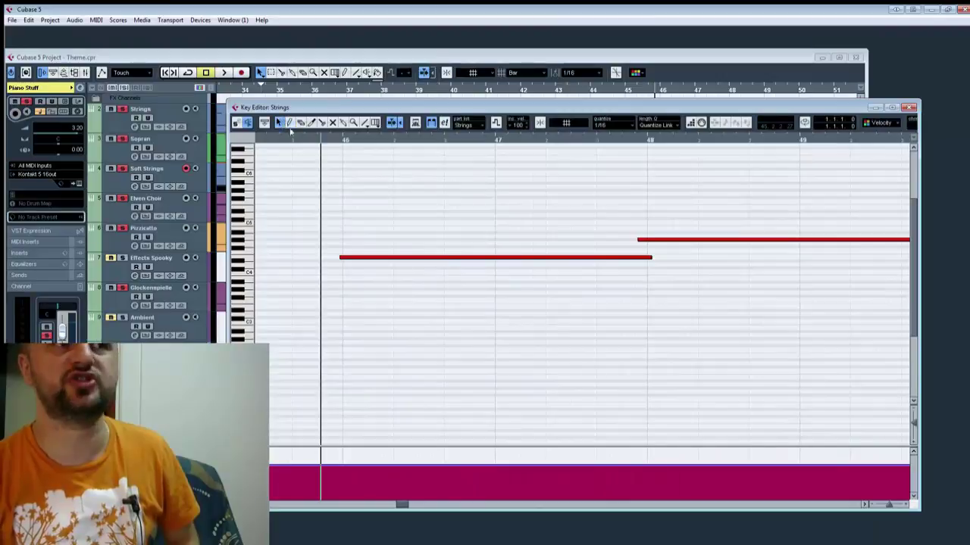
left_click(445, 258)
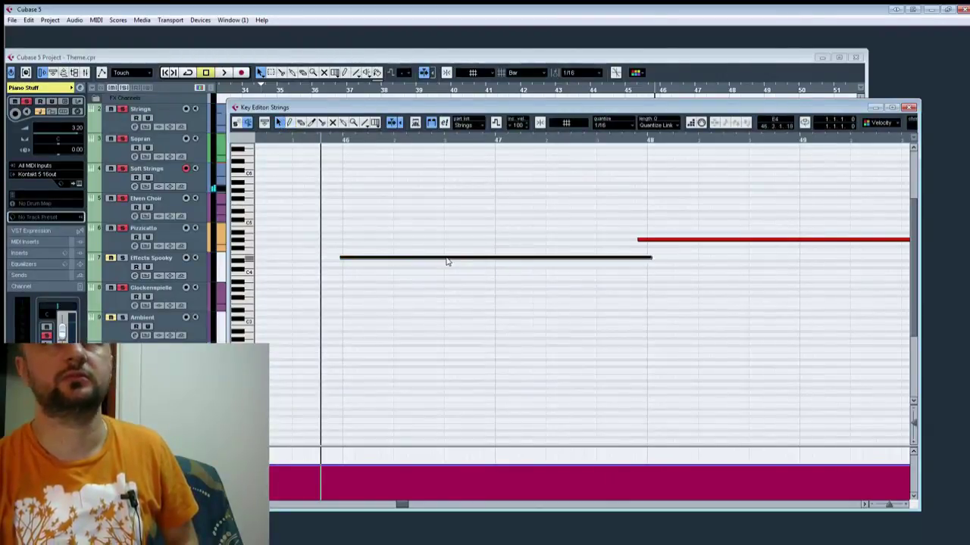
Step: Audition the long Soft Strings notes at bars 46 and 48, and play the part through bar 54
left_click(643, 240)
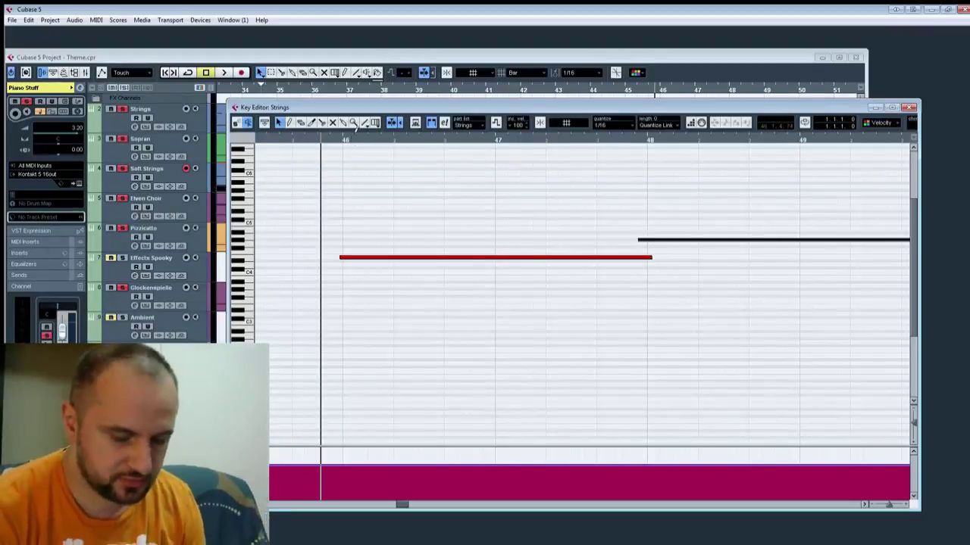
left_click(459, 287)
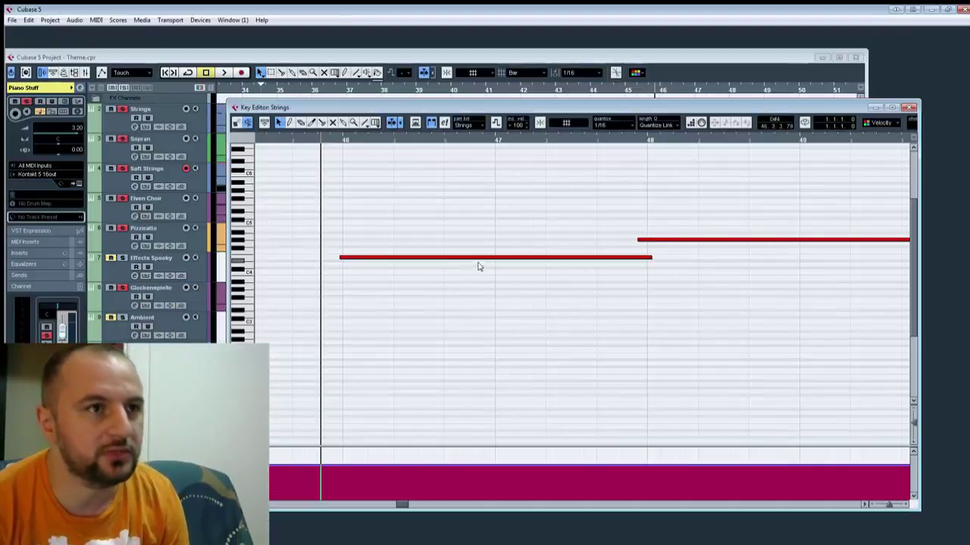
left_click(480, 257)
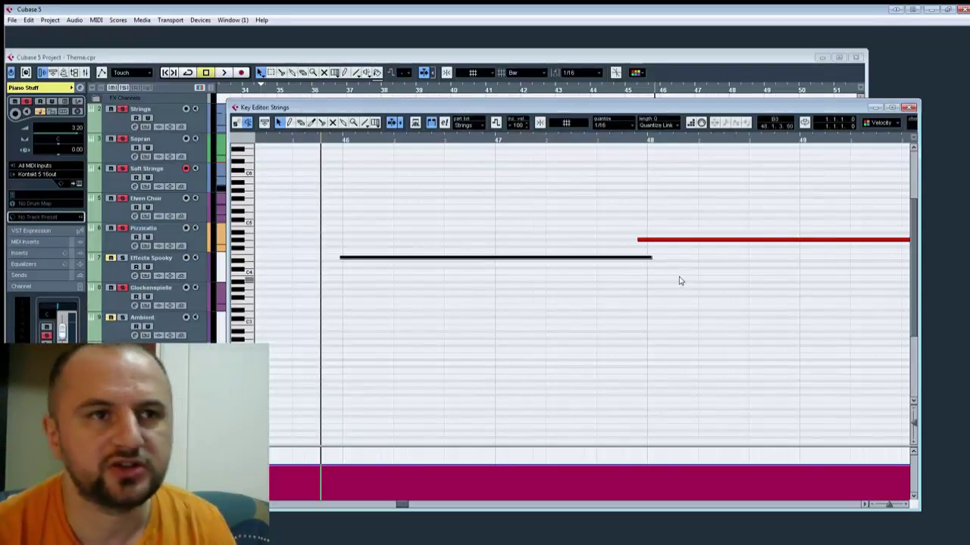
left_click(689, 240)
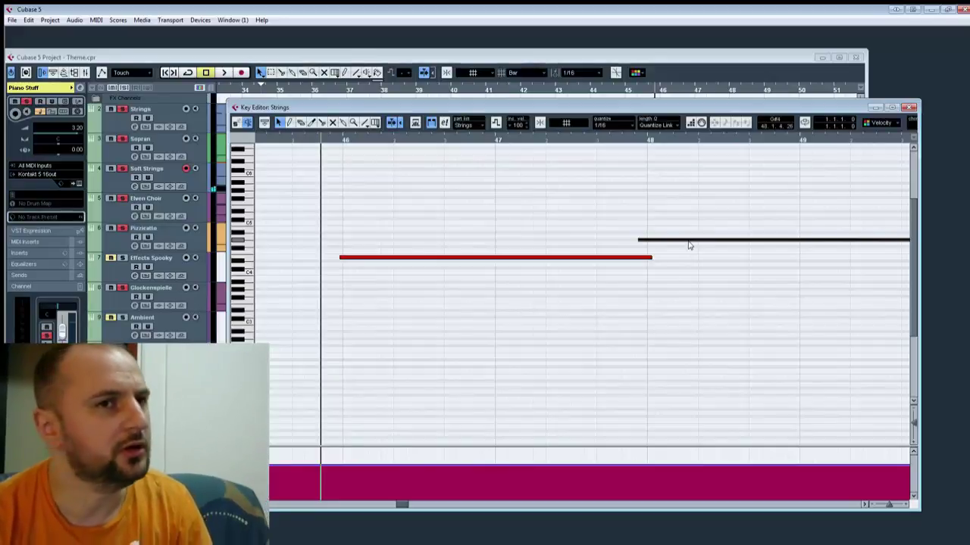
left_click_drag(817, 296, 427, 302)
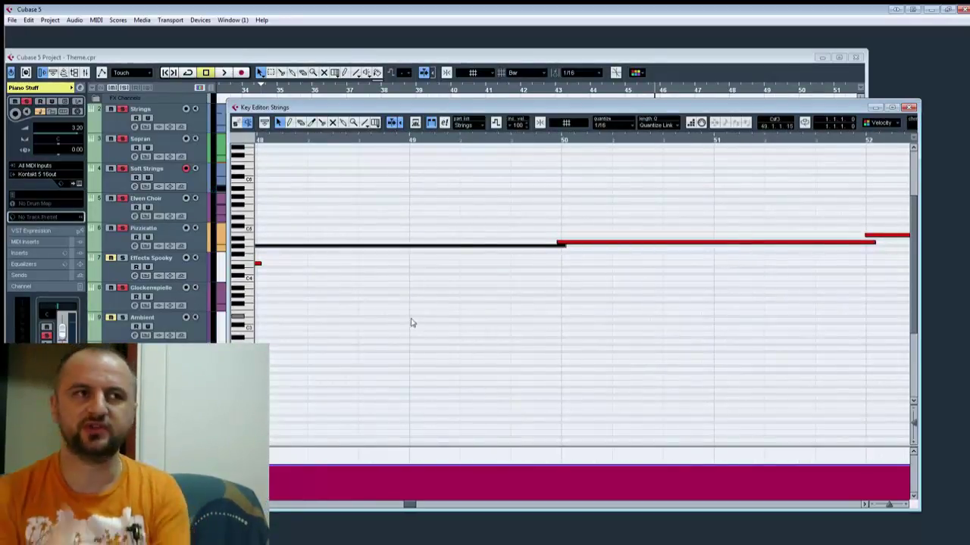
key("space")
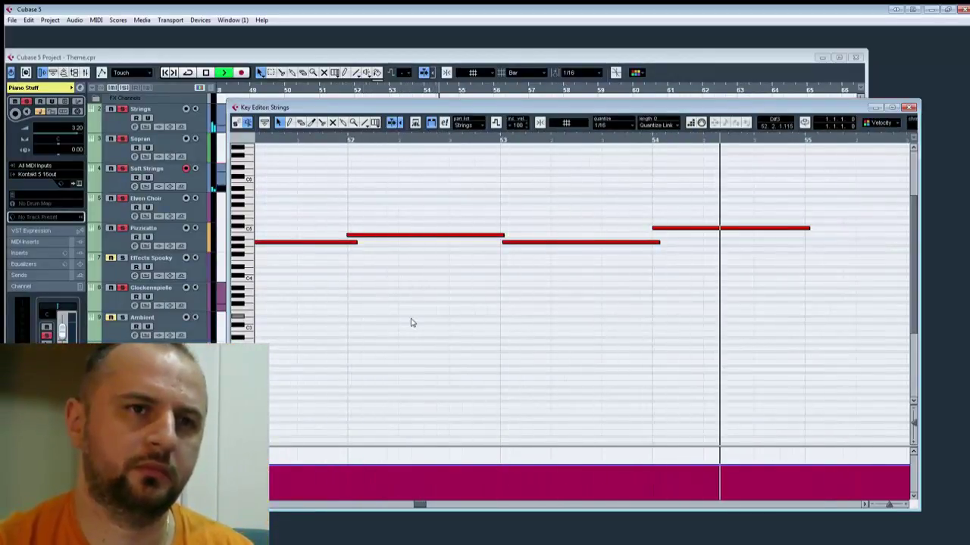
key("space")
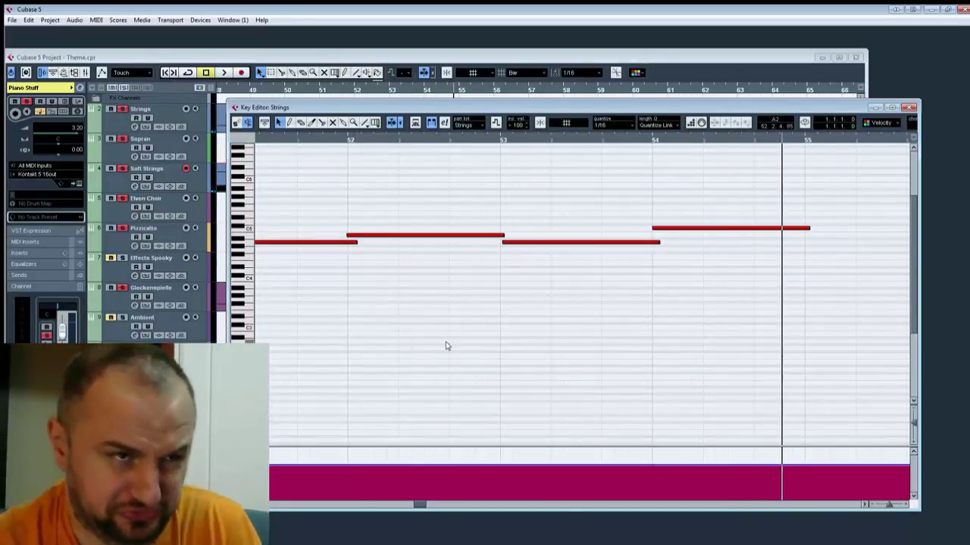
Step: Play the Soft Strings part from just before bar 46, reopen its editor, and play the opening again into bar 48
left_click_drag(450, 342, 734, 281)
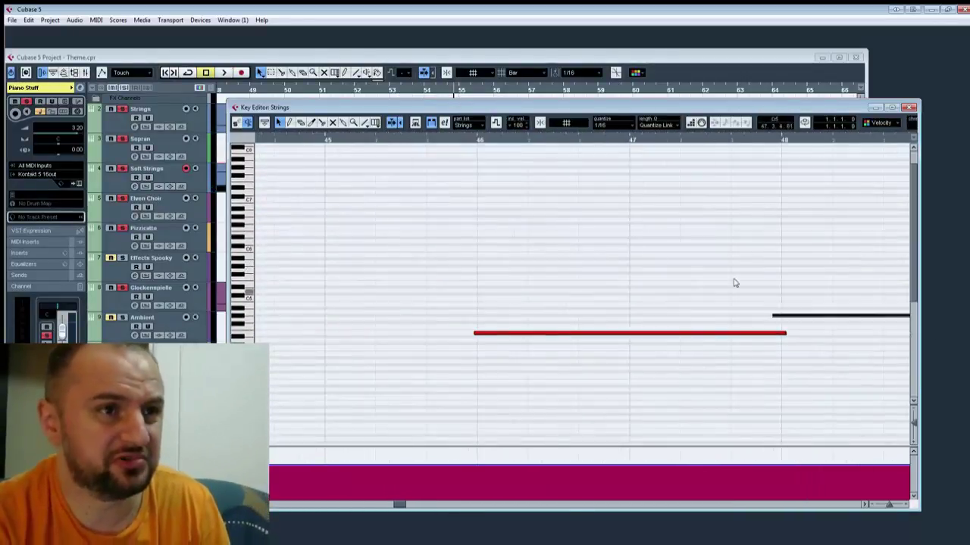
left_click(443, 139)
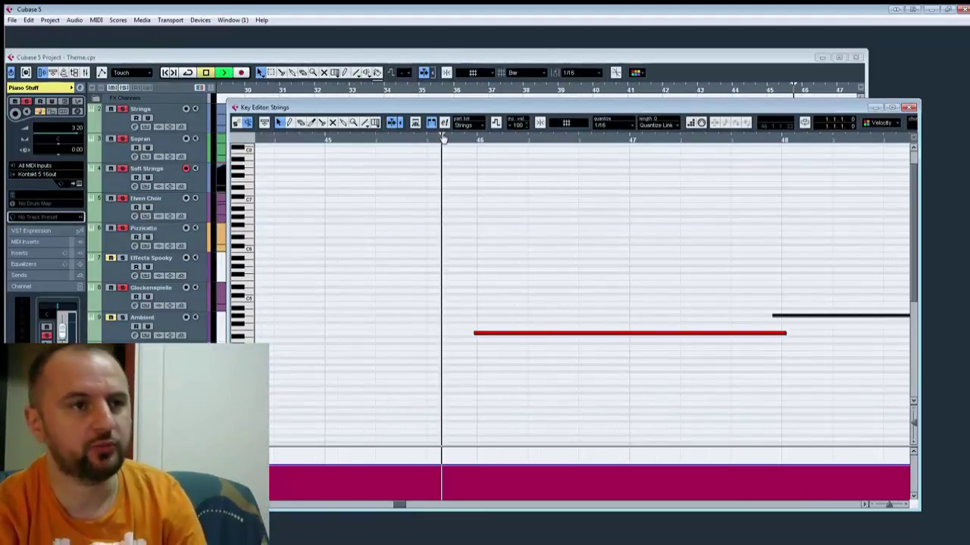
key("space")
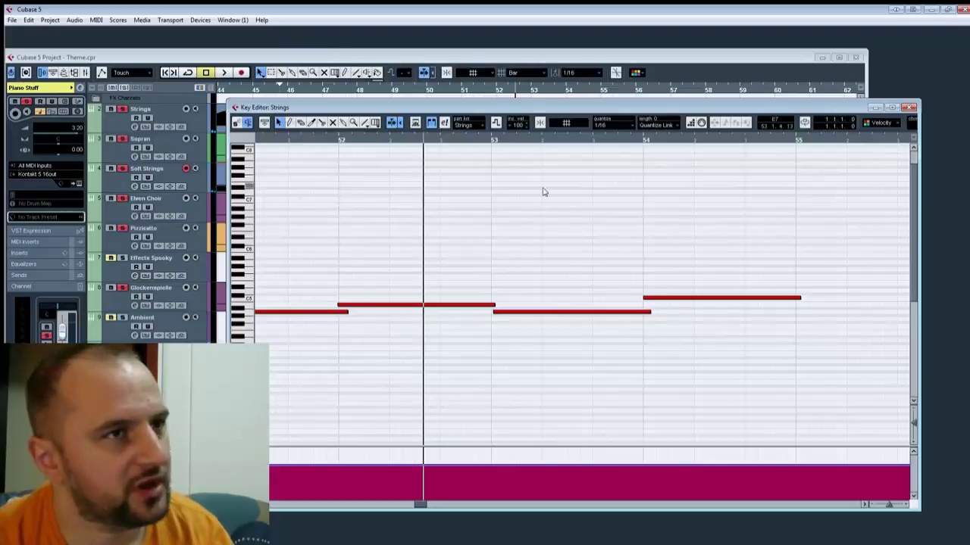
left_click(910, 107)
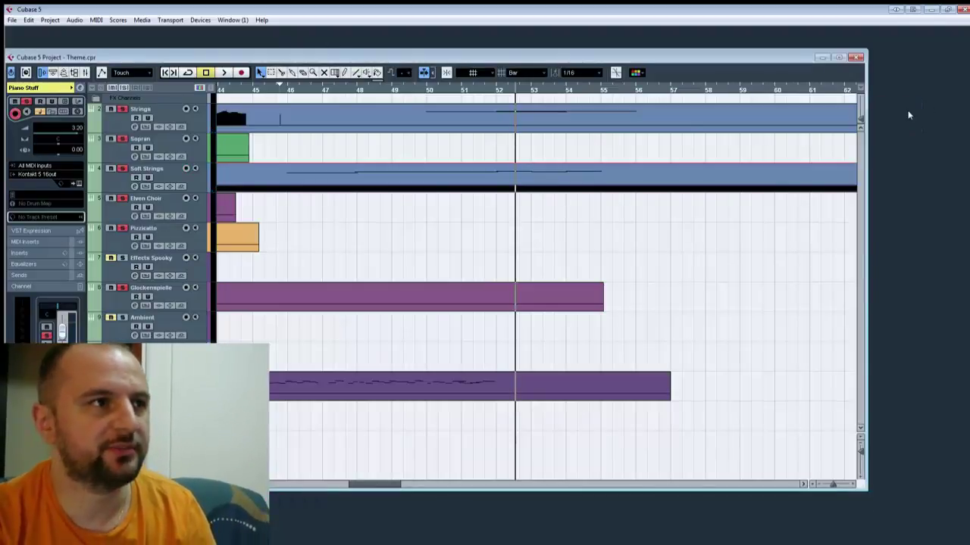
double_click(530, 175)
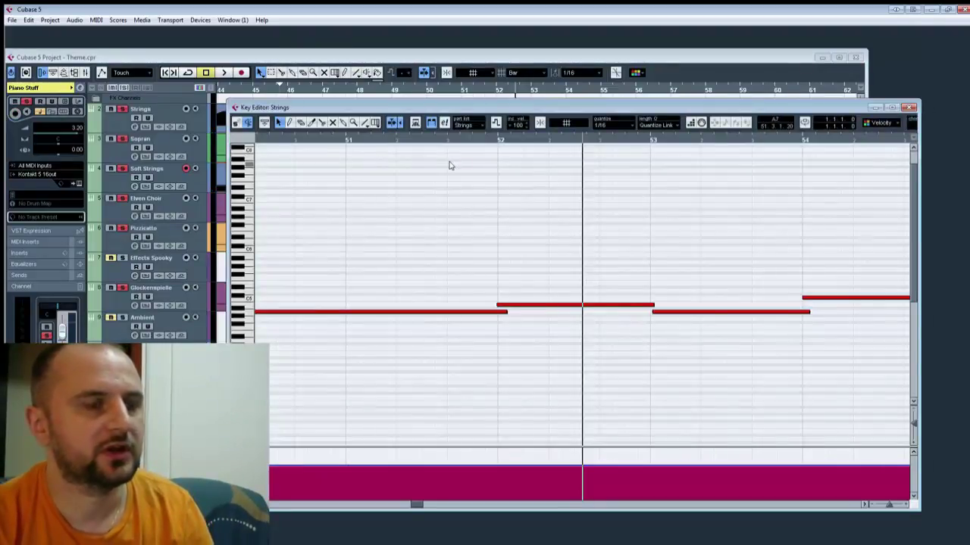
key("space")
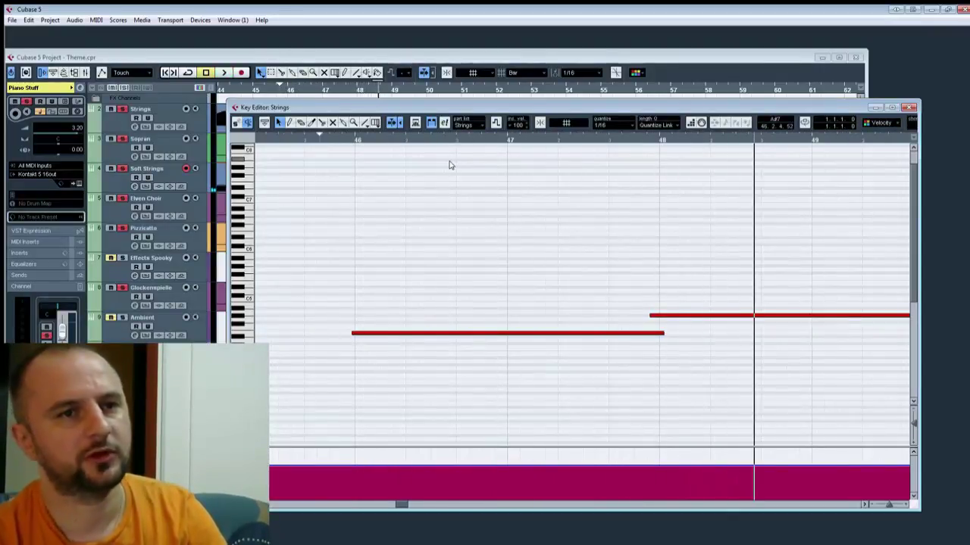
Step: Examine the Soft Strings notes between bars 46 and 55, and select the long note starting at bar 48
left_click_drag(786, 296, 396, 277)
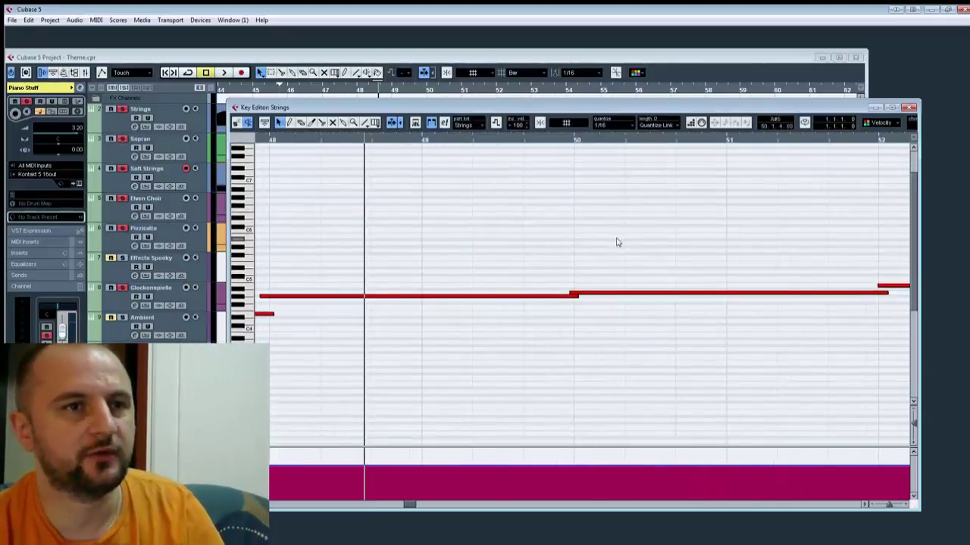
scroll(612, 241, "down", 1)
scroll(611, 240, "up", 1)
left_click_drag(427, 199, 513, 403)
left_click_drag(460, 384, 863, 371)
left_click_drag(478, 362, 840, 370)
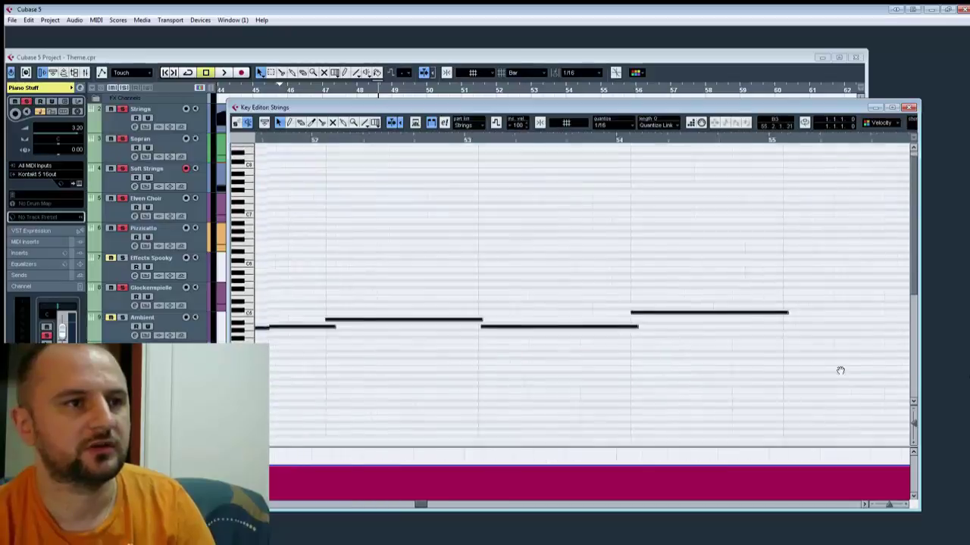
left_click_drag(413, 378, 861, 357)
left_click_drag(479, 356, 865, 361)
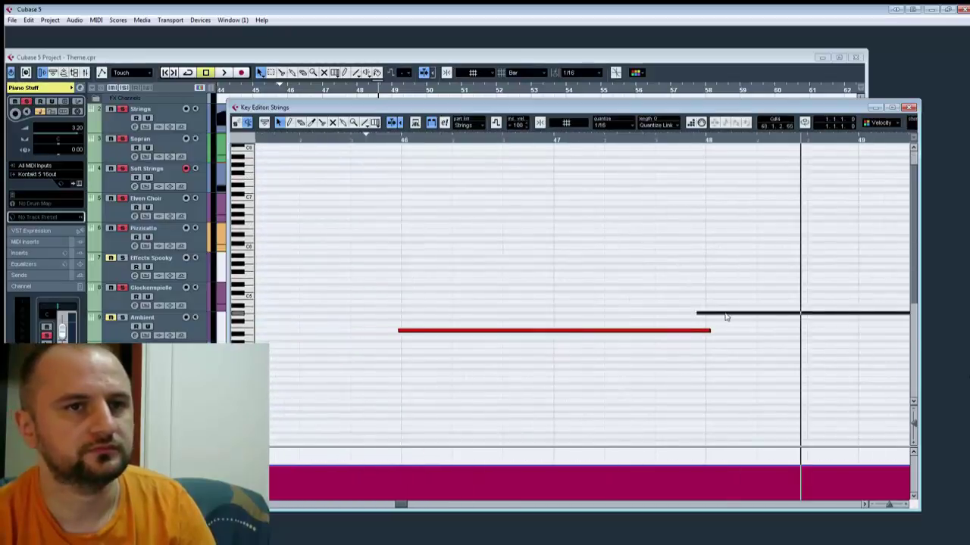
left_click(725, 316)
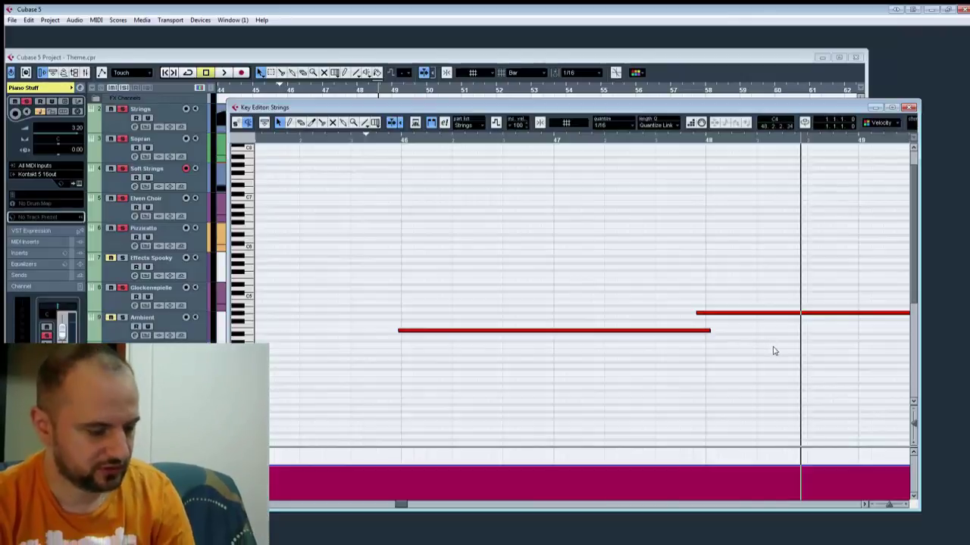
Step: Move all Soft Strings notes from bar 48 onward to start at the playhead within bar 48, and lengthen the bar 46 note to meet them
key("g")
key("g")
key("g")
key("g")
key("g")
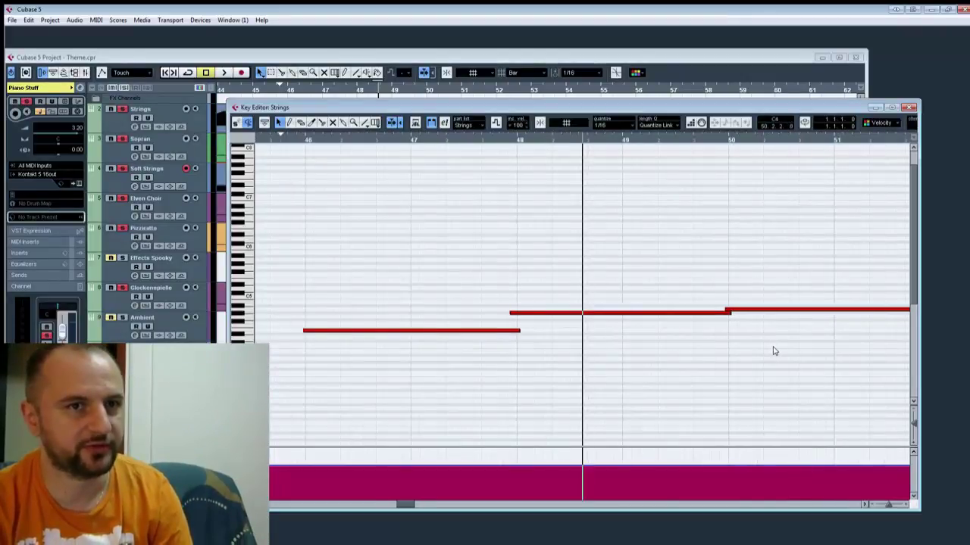
left_click_drag(779, 402, 558, 312)
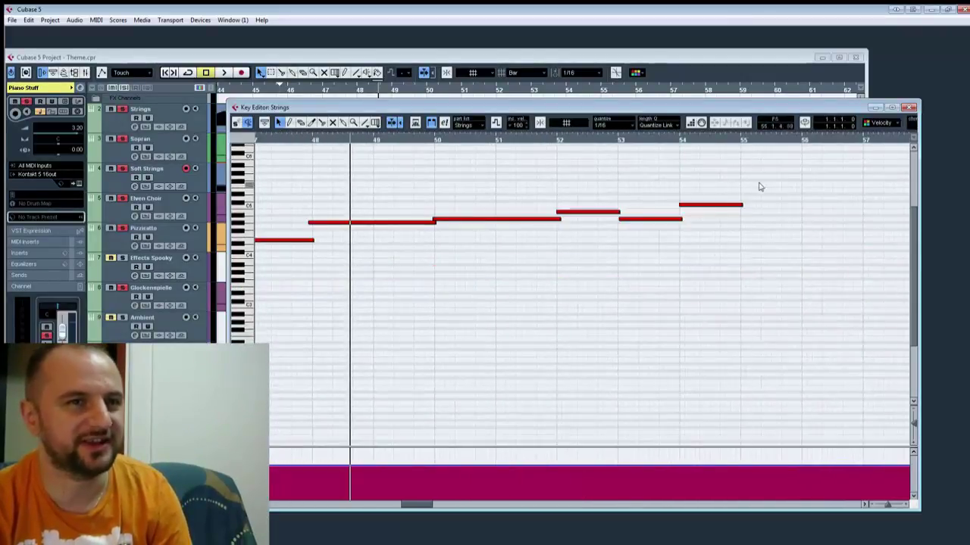
left_click_drag(760, 187, 347, 279)
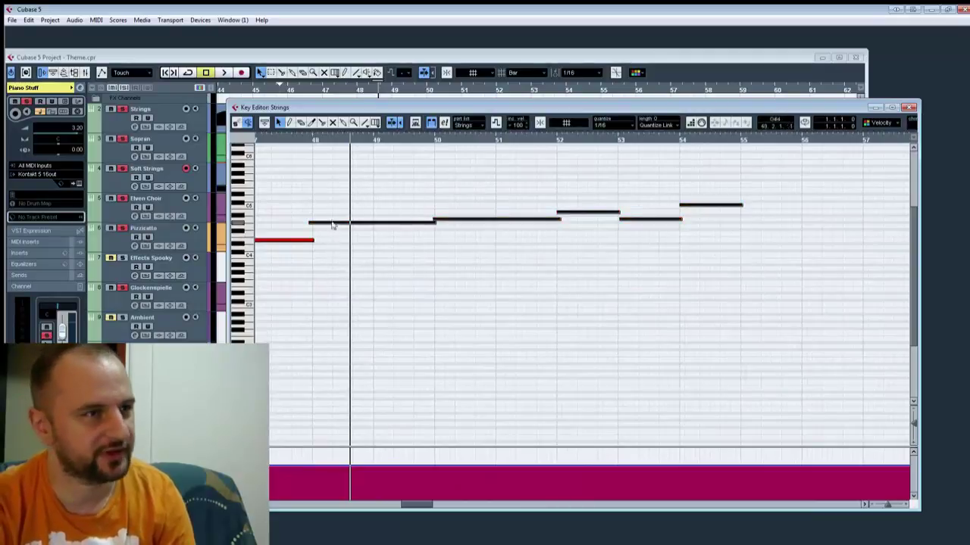
left_click_drag(336, 228, 373, 229)
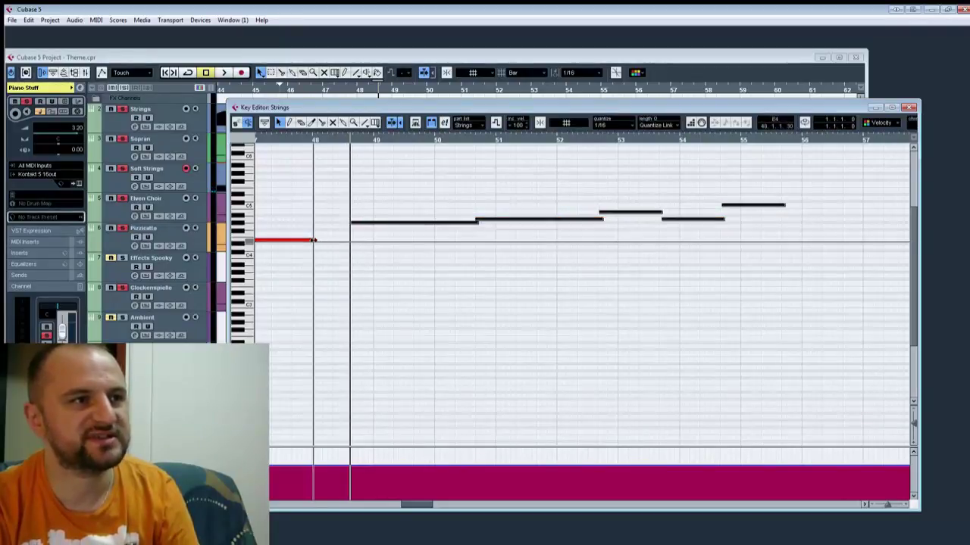
left_click_drag(314, 242, 724, 284)
Step: Play the Soft Strings part from just before bar 46, and place the playhead at the note change in bar 50
key("KP_1")
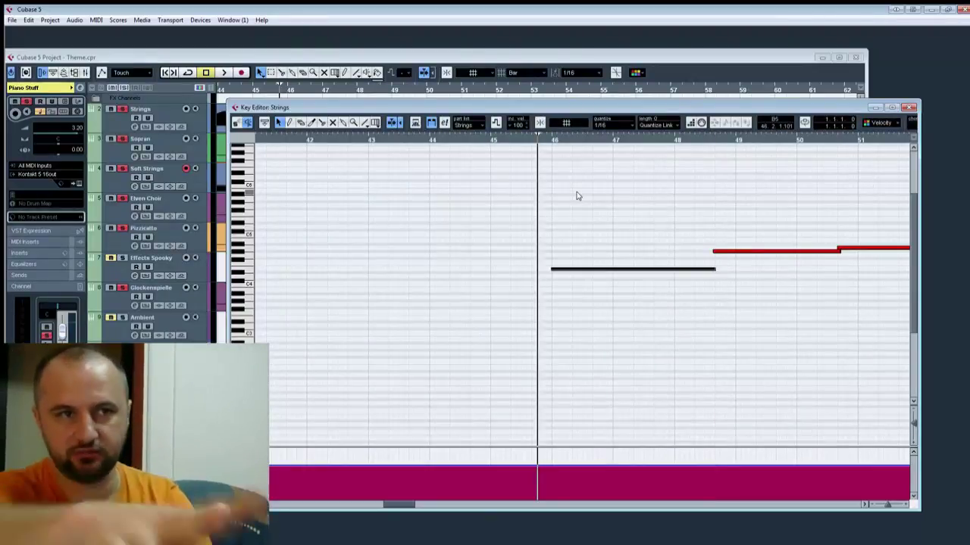
key("space")
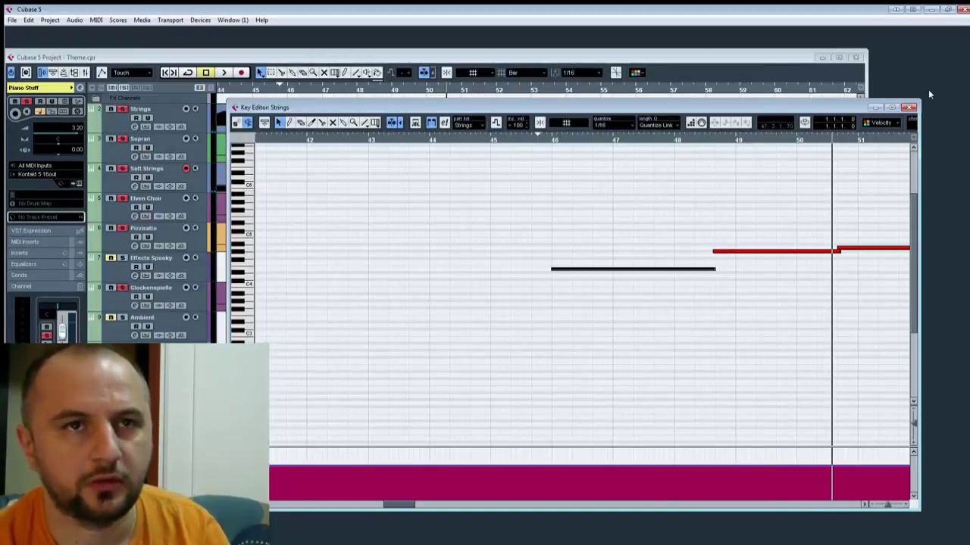
left_click(836, 140)
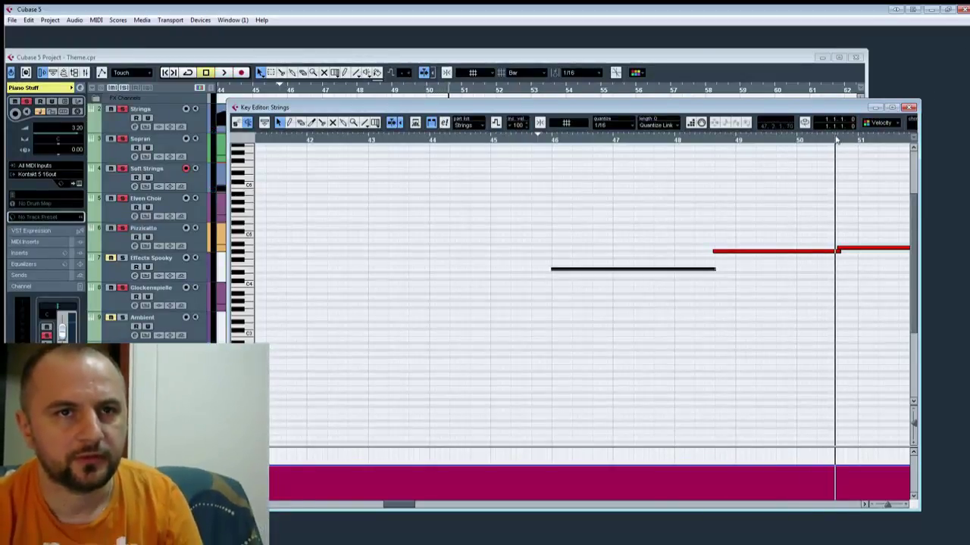
left_click(838, 140)
Step: Move the last four Soft Strings notes to start at bar 51, and lengthen the preceding note to reach them
left_click_drag(898, 278, 654, 309)
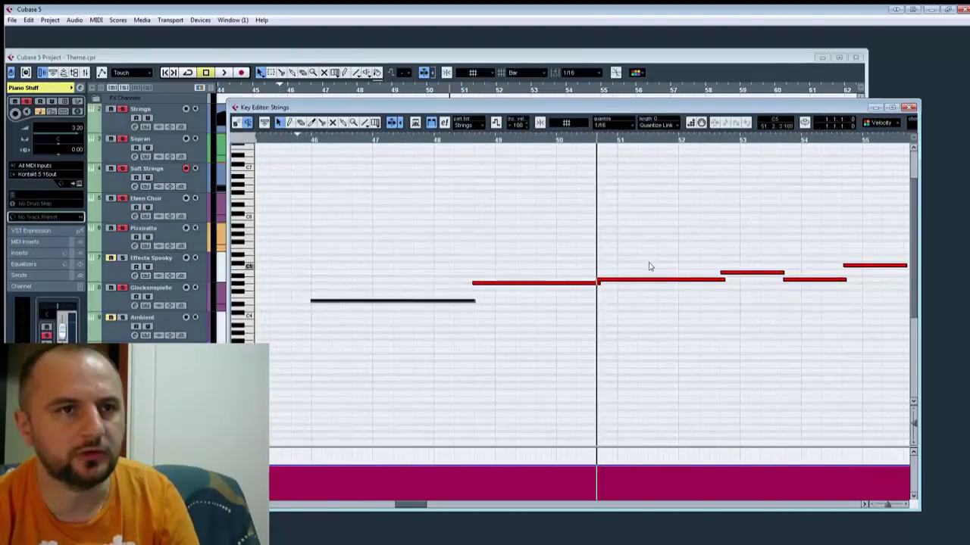
left_click_drag(520, 214, 751, 339)
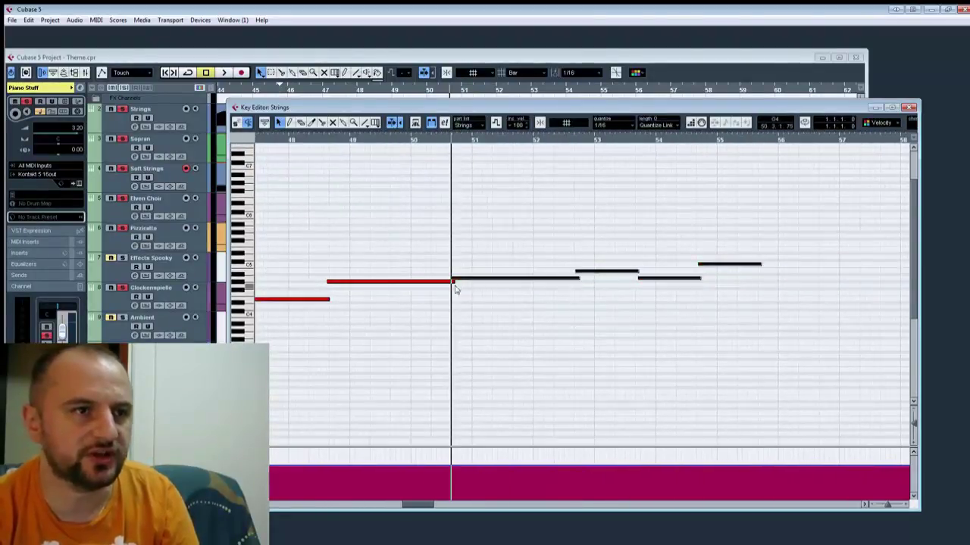
left_click_drag(463, 278, 647, 311)
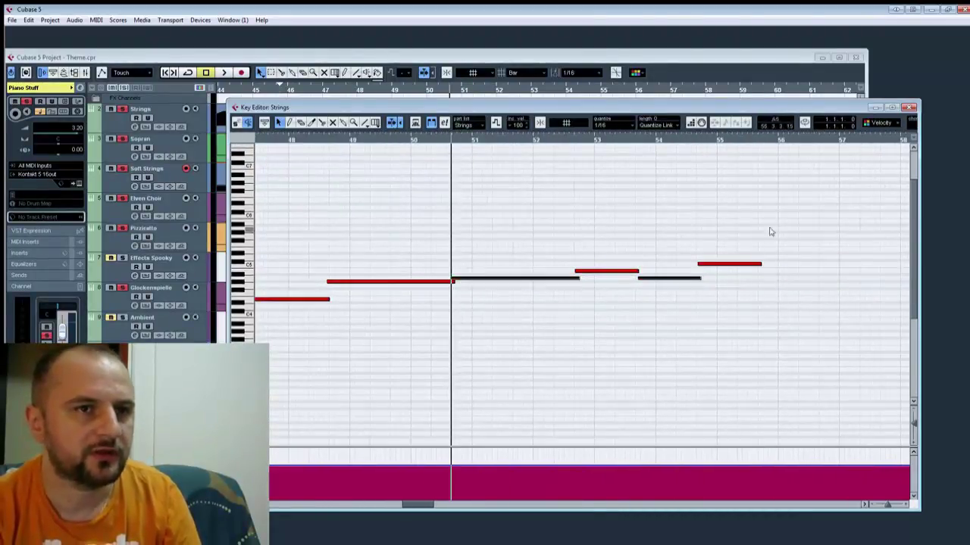
left_click_drag(781, 220, 564, 323)
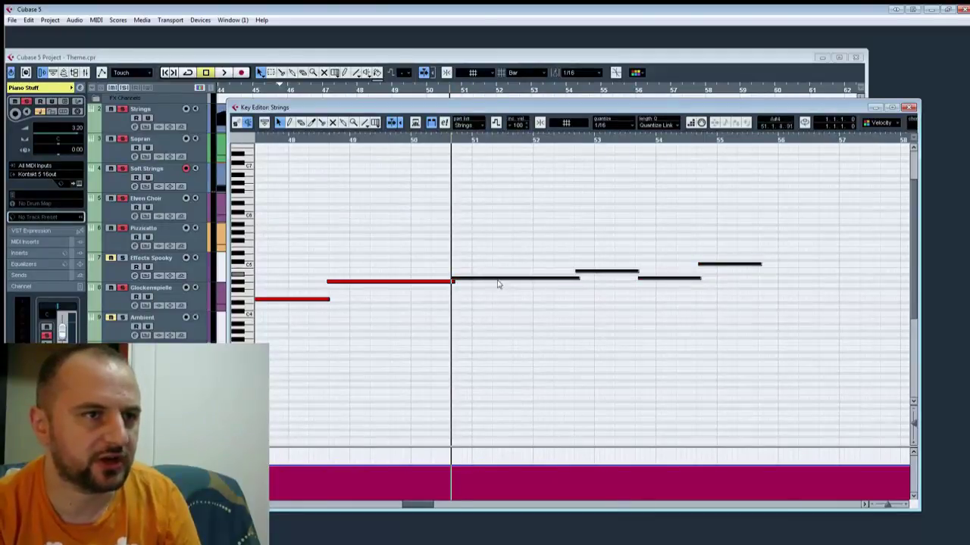
left_click_drag(498, 284, 514, 282)
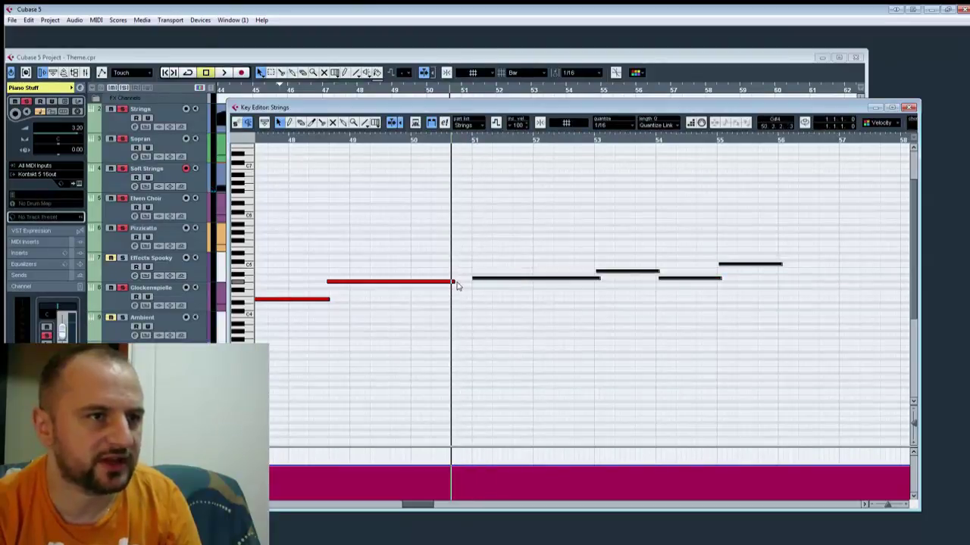
left_click_drag(454, 283, 475, 283)
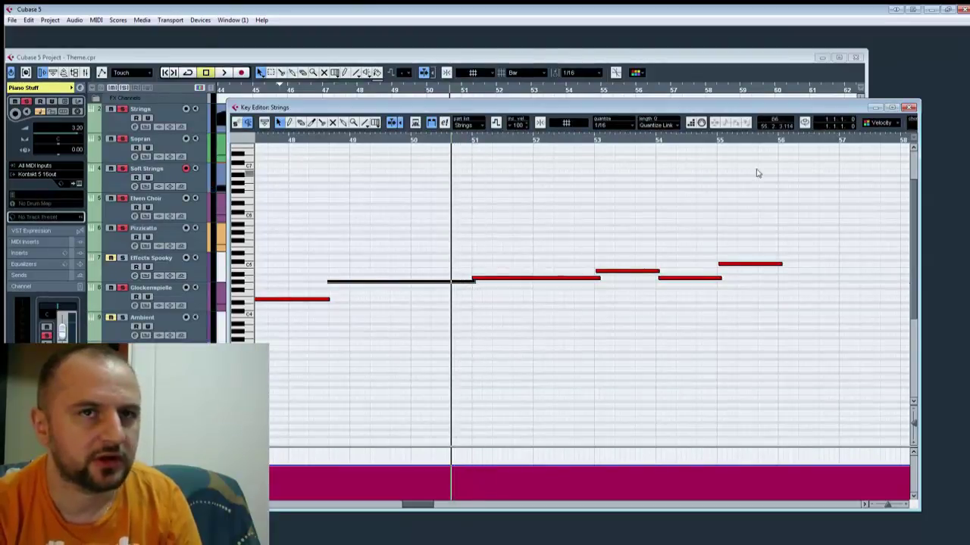
Step: Open the Strings part and delete its long notes between bars 50 and 56
left_click(910, 109)
double_click(520, 132)
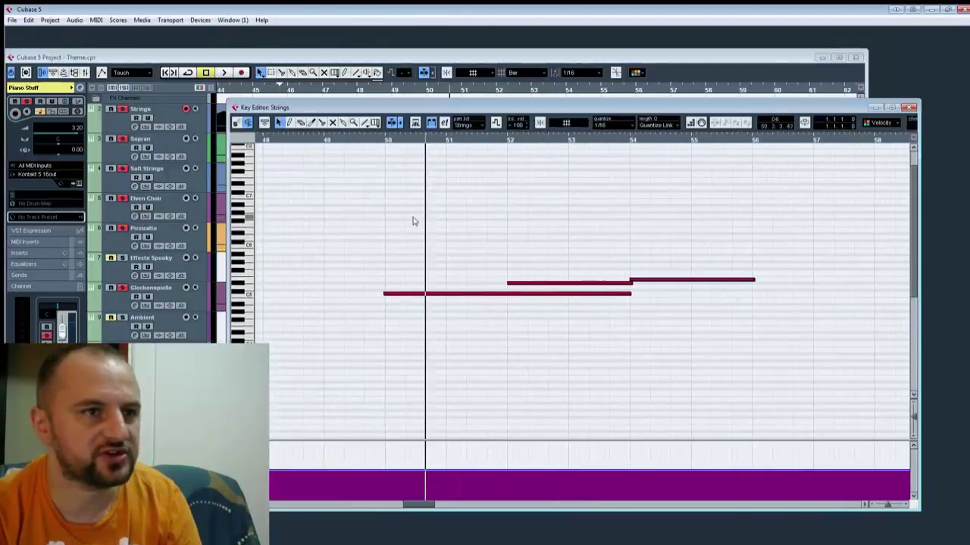
left_click_drag(413, 221, 714, 340)
key("Delete")
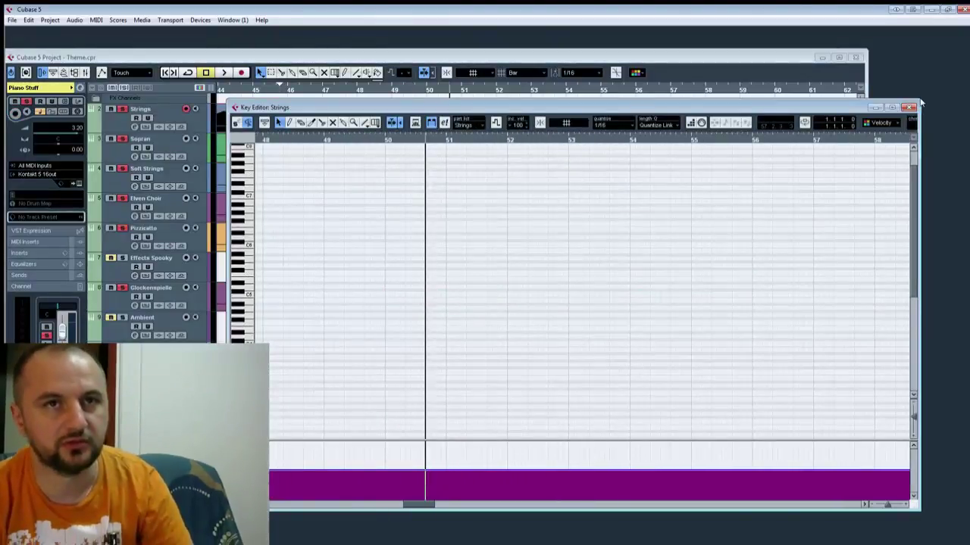
Step: Reopen the Soft Strings part and play it from just before bar 46
left_click(909, 107)
double_click(600, 174)
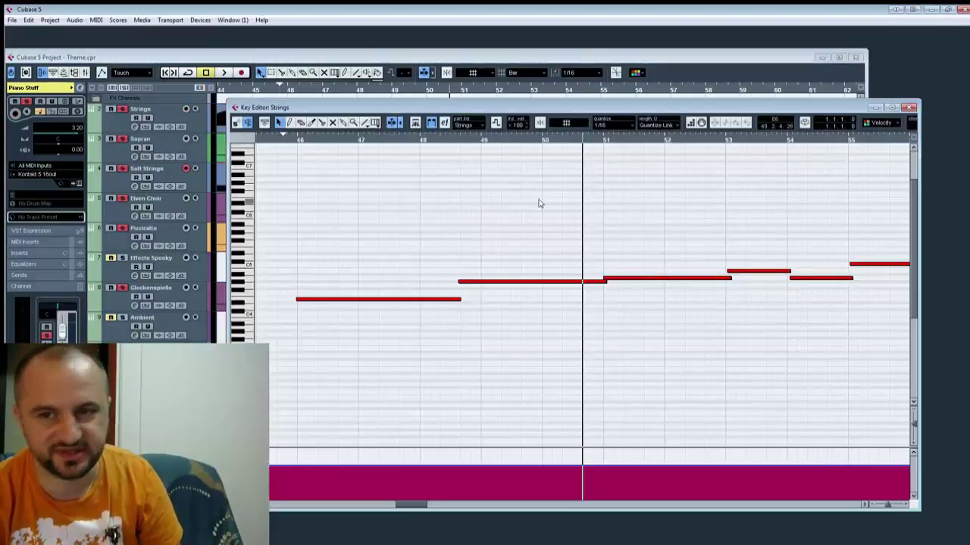
left_click_drag(497, 246, 637, 273)
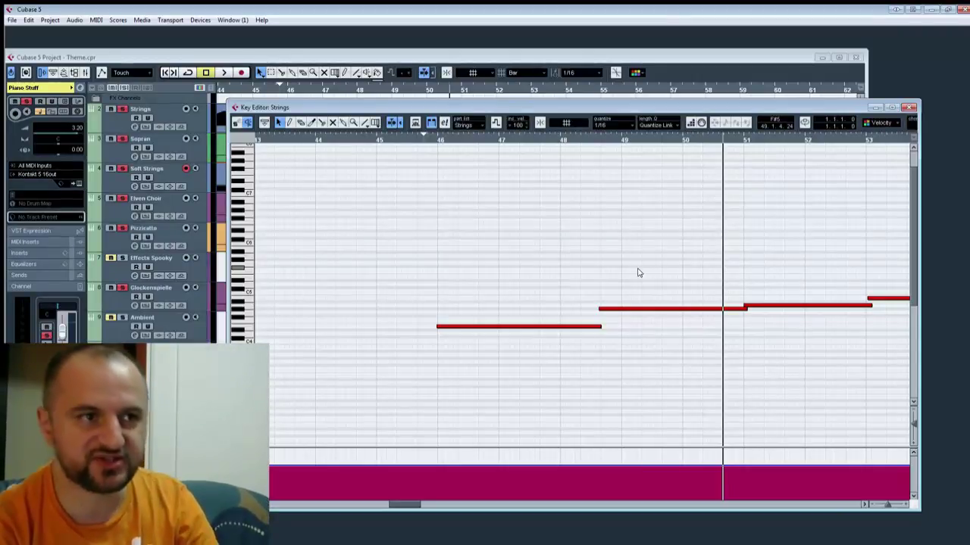
key("KP_0")
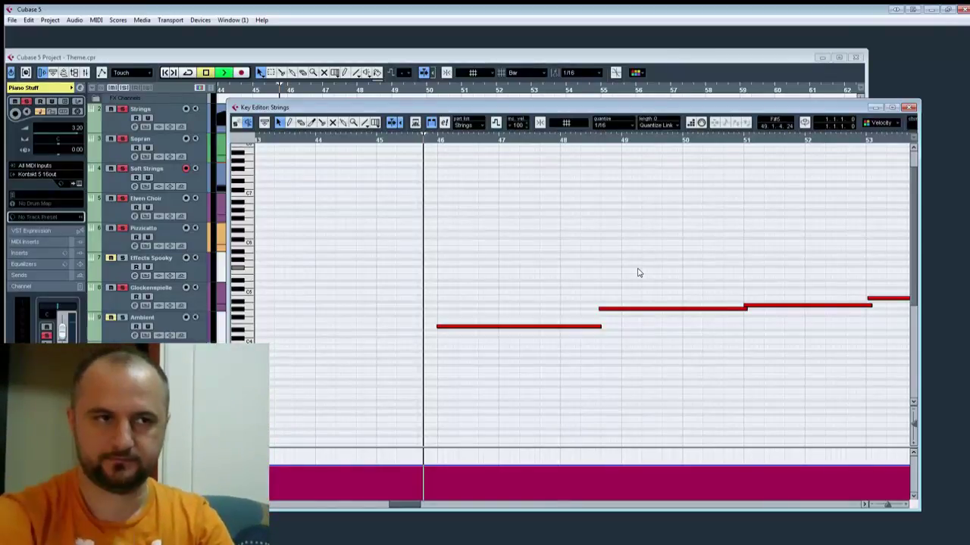
Step: Delete the last two Soft Strings notes, starting at bars 54 and 55, and lengthen the bar 53 note to bar 55
key("space")
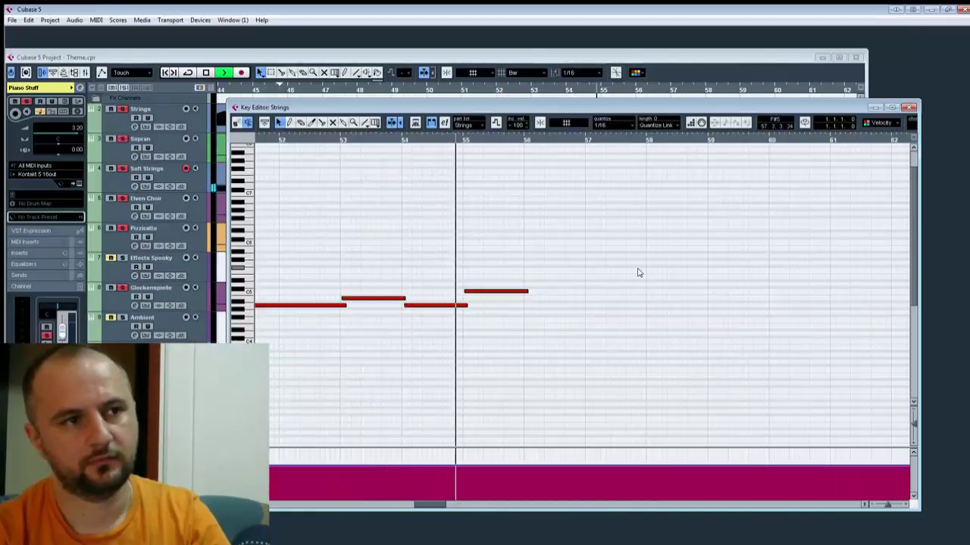
key("space")
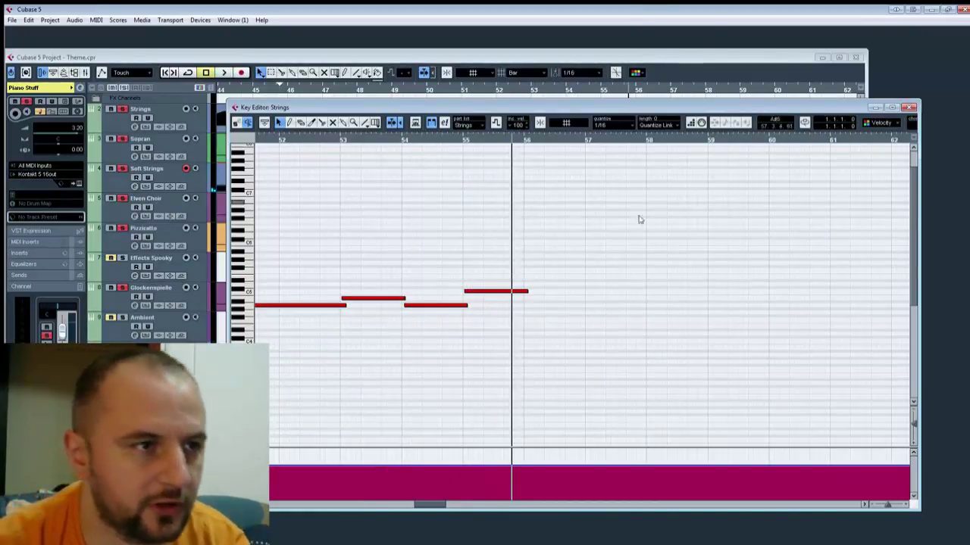
left_click_drag(567, 235, 414, 344)
key("Delete")
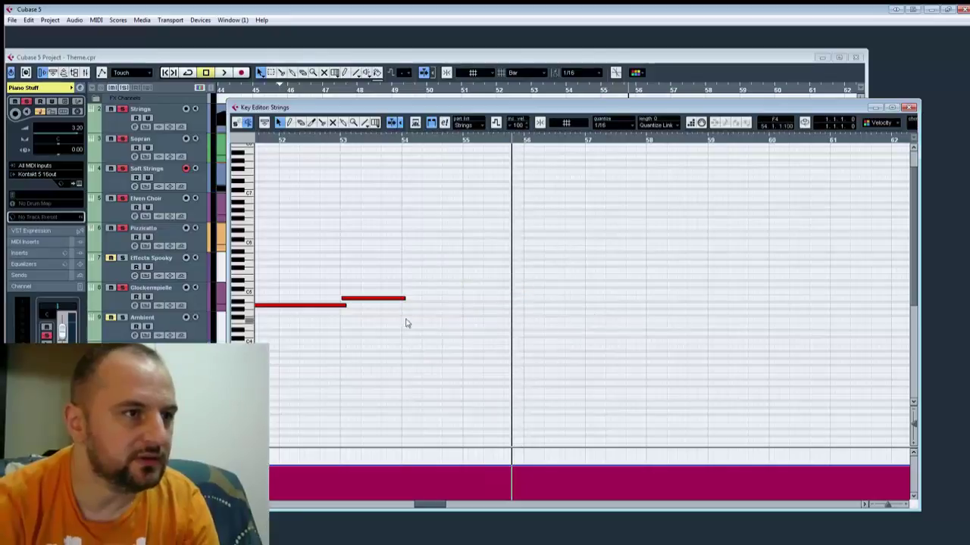
left_click_drag(400, 302, 459, 302)
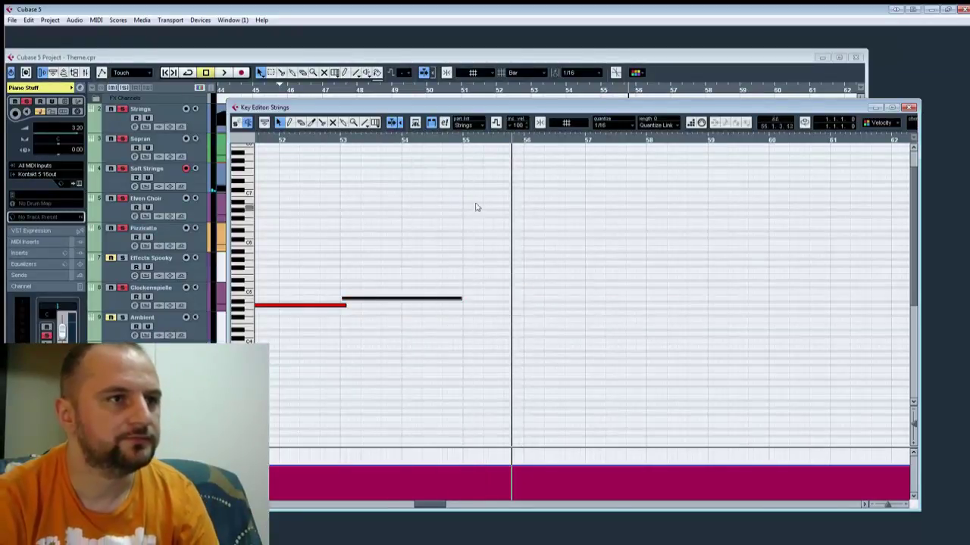
Step: Paste a copy of the bar 53 Soft Strings note at bar 55 and transpose it up to C5
left_click(465, 141)
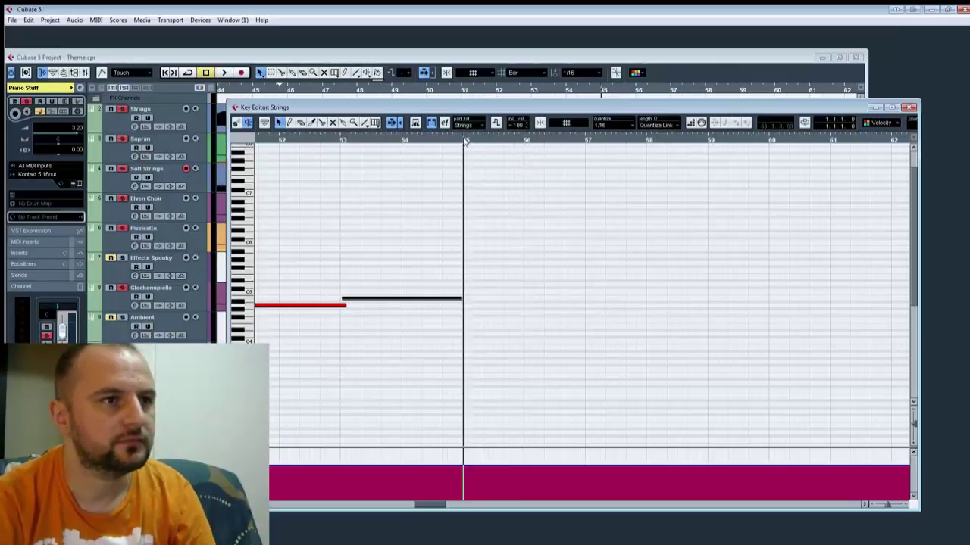
key("Up")
key("Up")
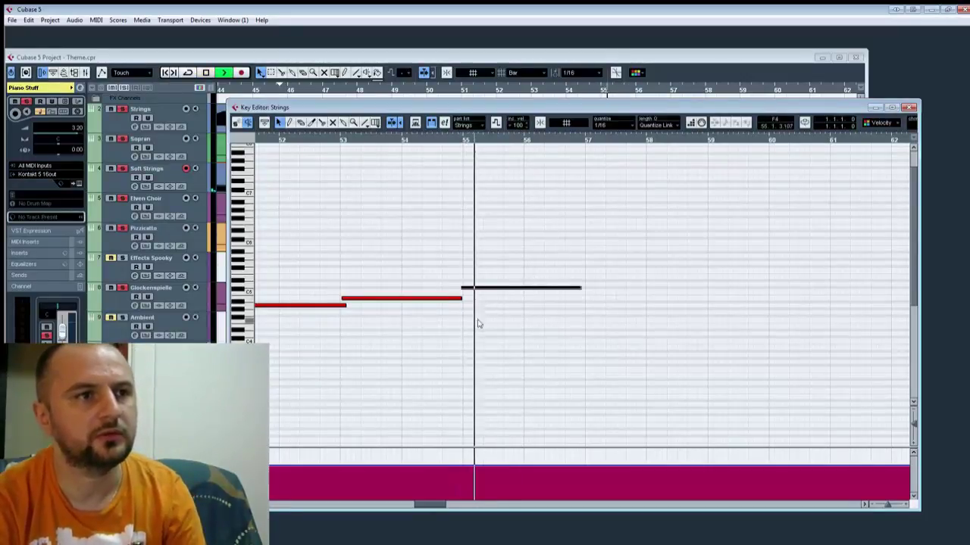
left_click_drag(512, 322, 589, 328)
key("space")
left_click_drag(564, 233, 577, 310)
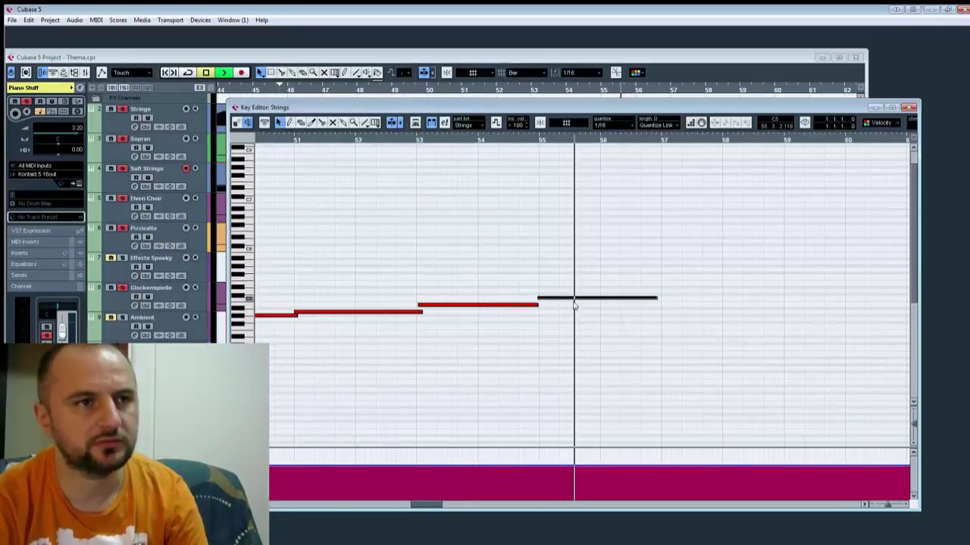
Step: Play the Soft Strings part from just before bar 46 to check the phrase
left_click_drag(471, 325, 716, 326)
key("space")
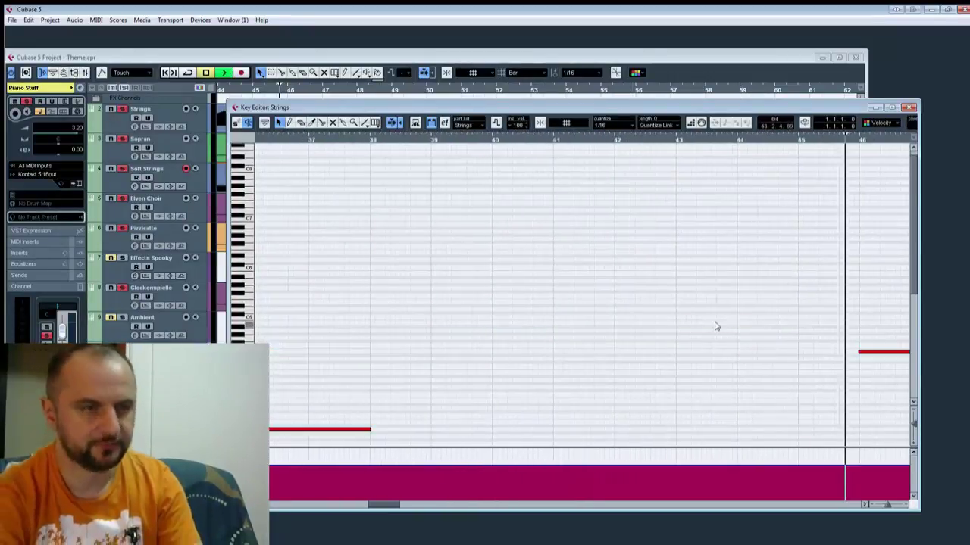
key("space")
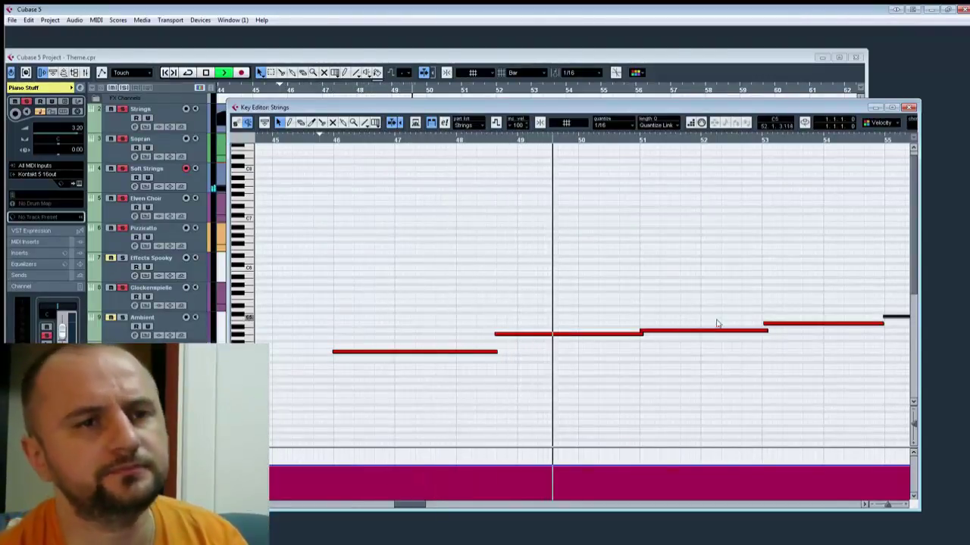
key("space")
Step: Lengthen all Soft Strings notes from bar 46 onward slightly so that they overlap, and play the phrase through
left_click_drag(461, 405, 729, 317)
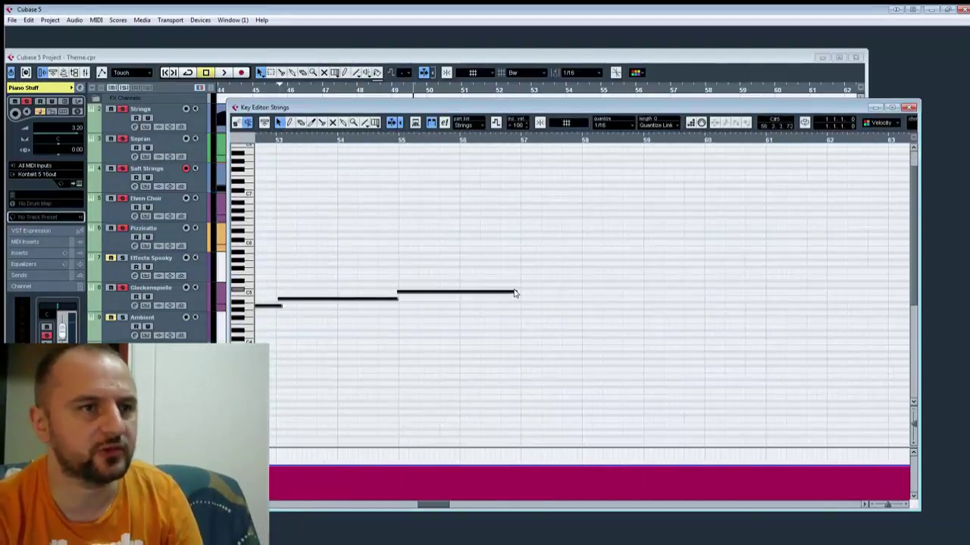
left_click_drag(519, 296, 526, 293)
key("KP_0")
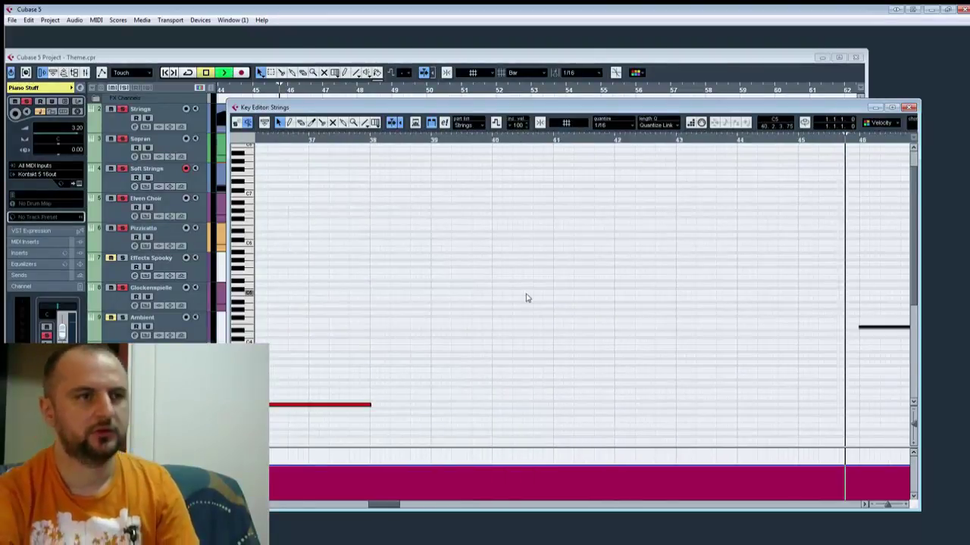
key("space")
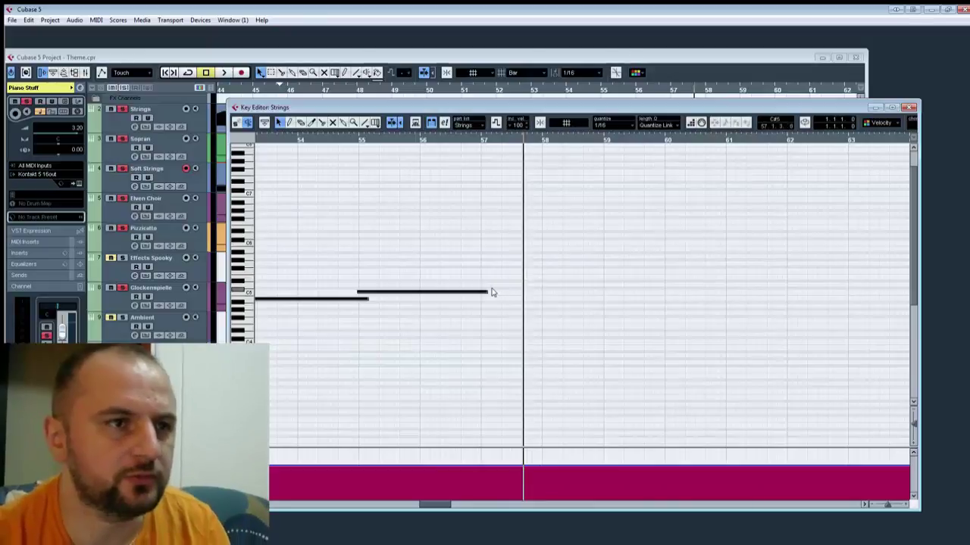
Step: Extend only the last Soft Strings note, starting at bar 55, to about bar 60 and close the part
left_click_drag(486, 290, 642, 291)
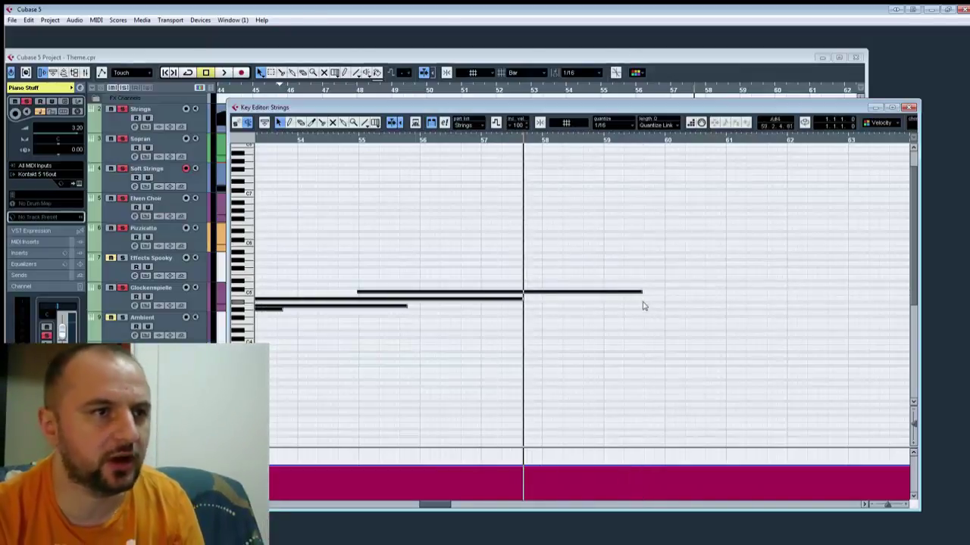
key("ctrl+z")
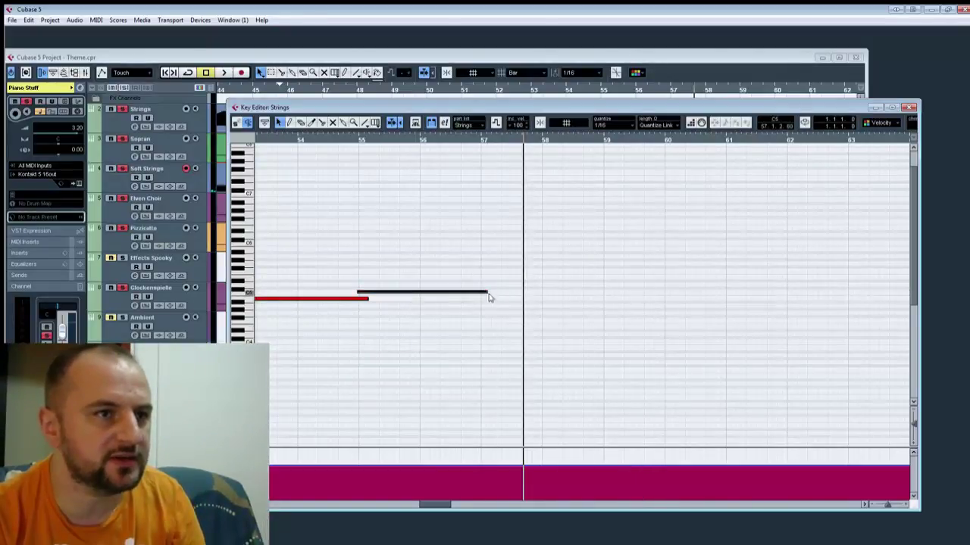
left_click_drag(489, 297, 663, 300)
left_click_drag(331, 298, 677, 314)
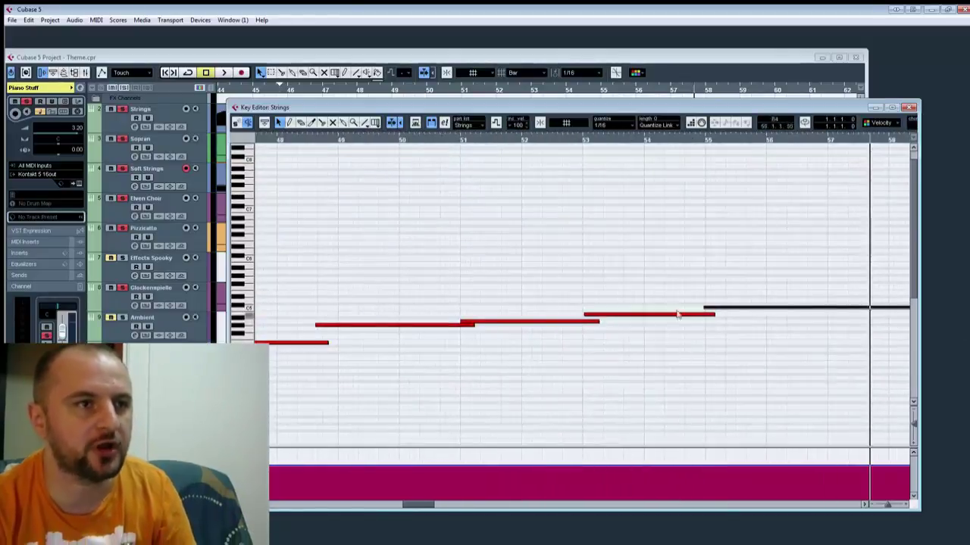
left_click_drag(381, 314, 897, 313)
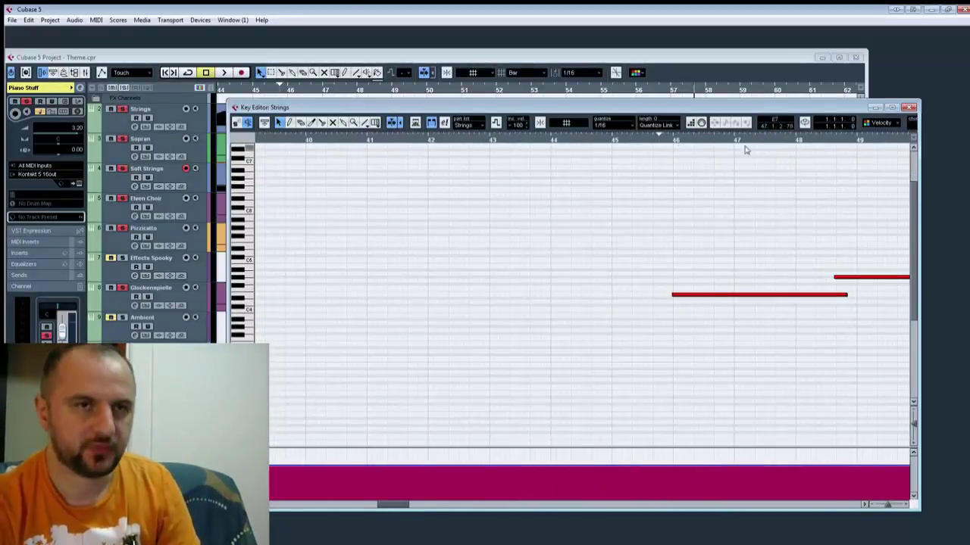
left_click(910, 107)
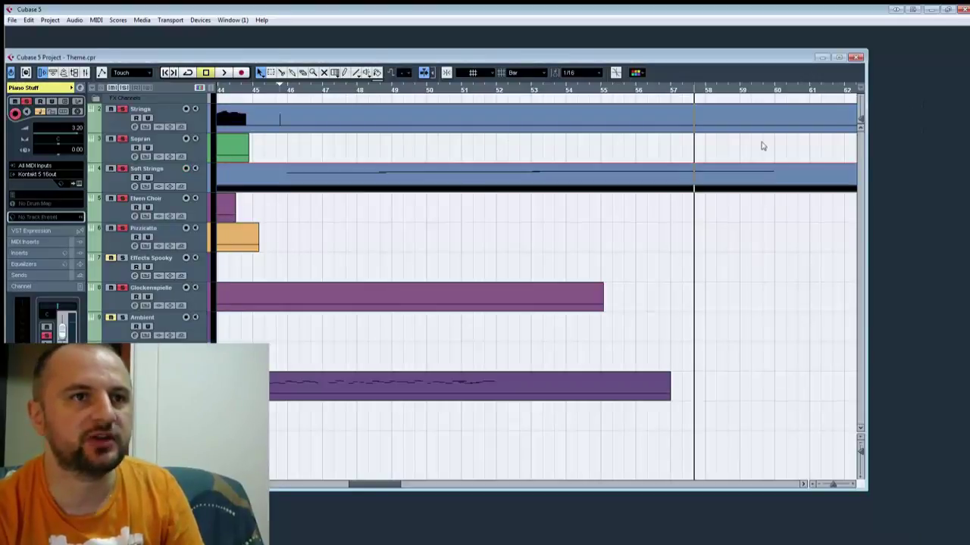
Step: Open the Strings part, play from just before bar 46 up to bar 50, and close the part
double_click(741, 125)
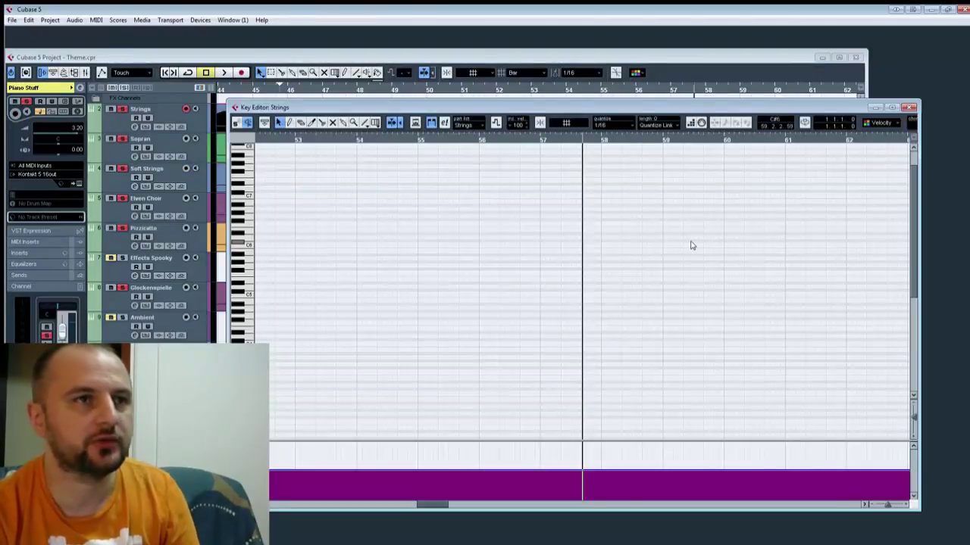
key("KP_0")
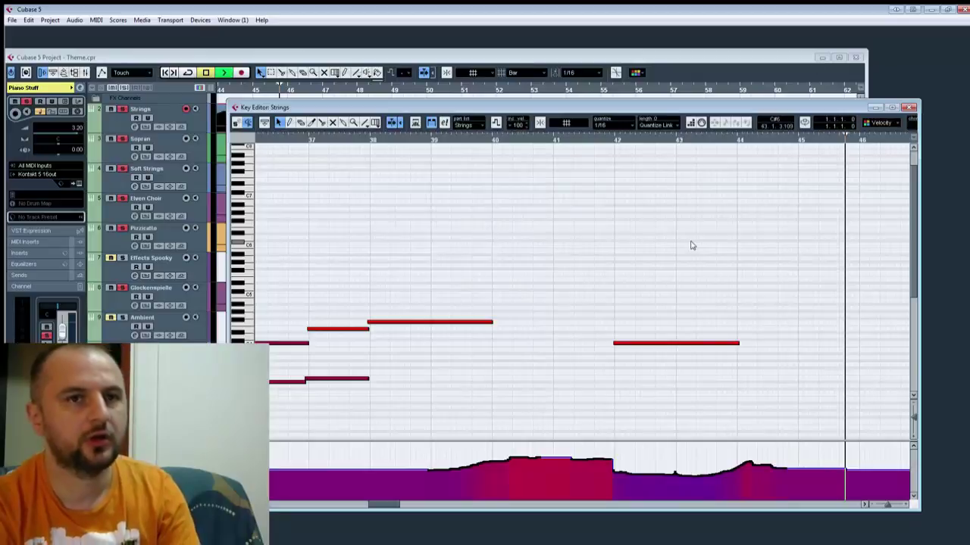
key("KP_Enter")
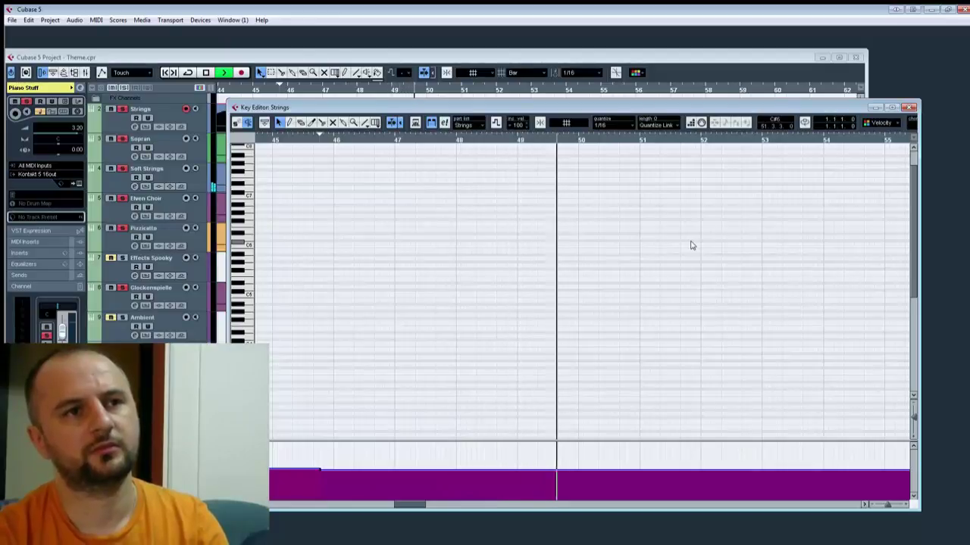
key("space")
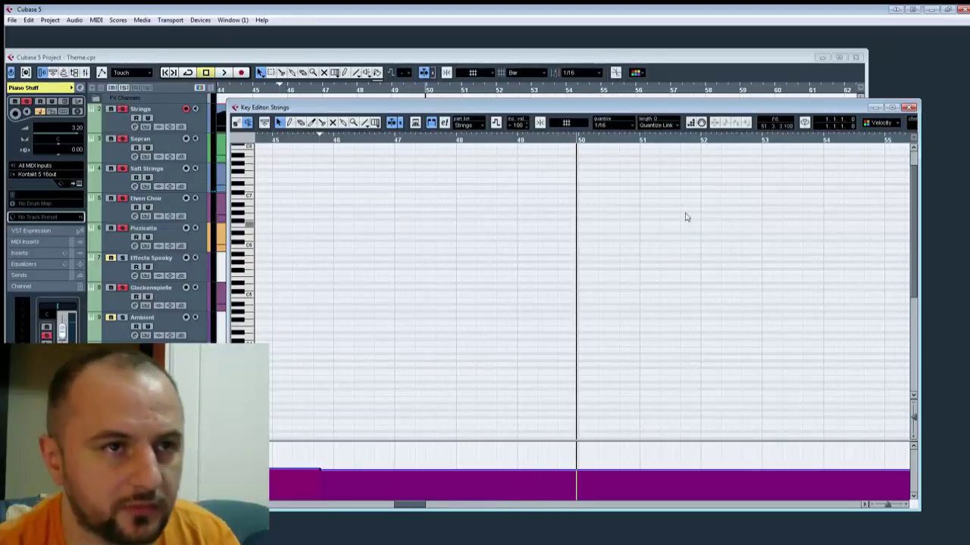
left_click(910, 107)
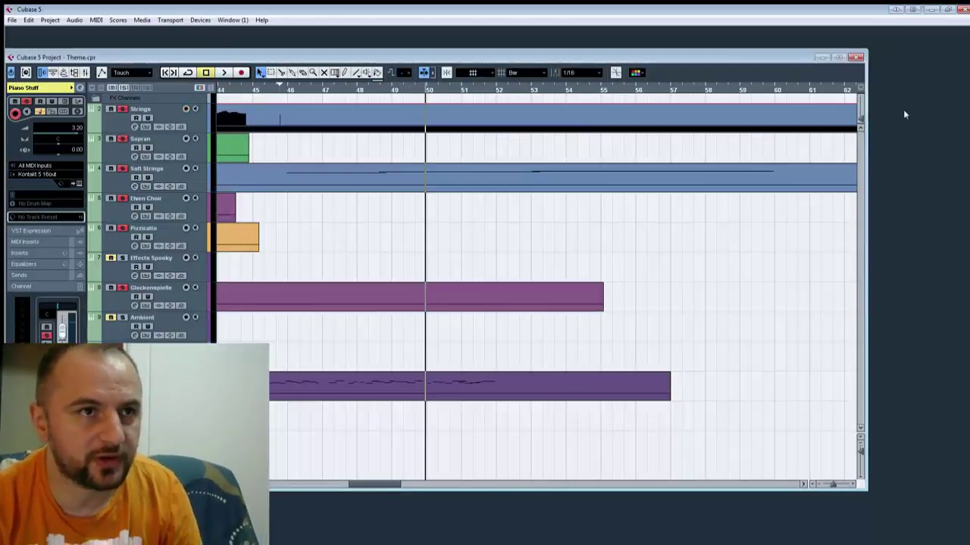
Step: Add a Strings note from bar 50 to about the middle of bar 52 and transpose it up three semitones
double_click(480, 189)
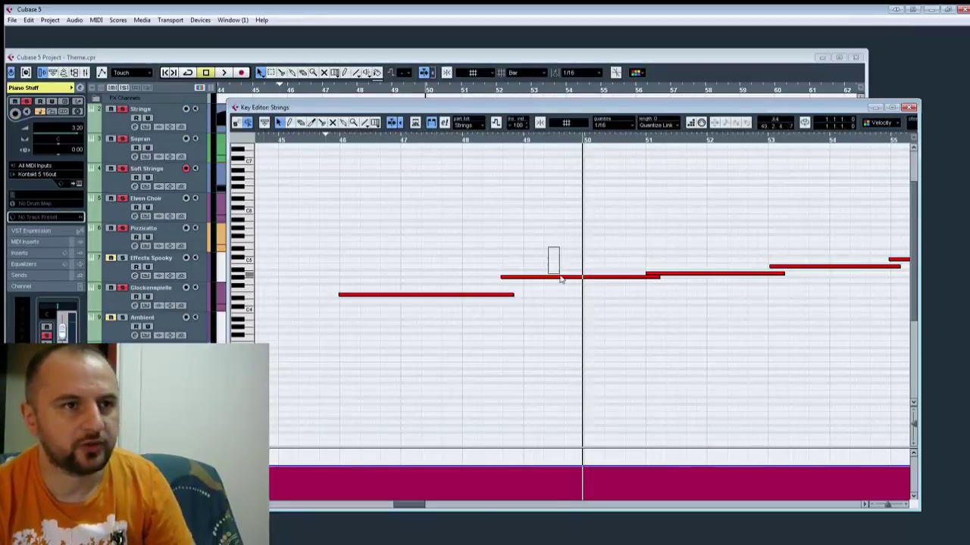
left_click(910, 107)
double_click(484, 123)
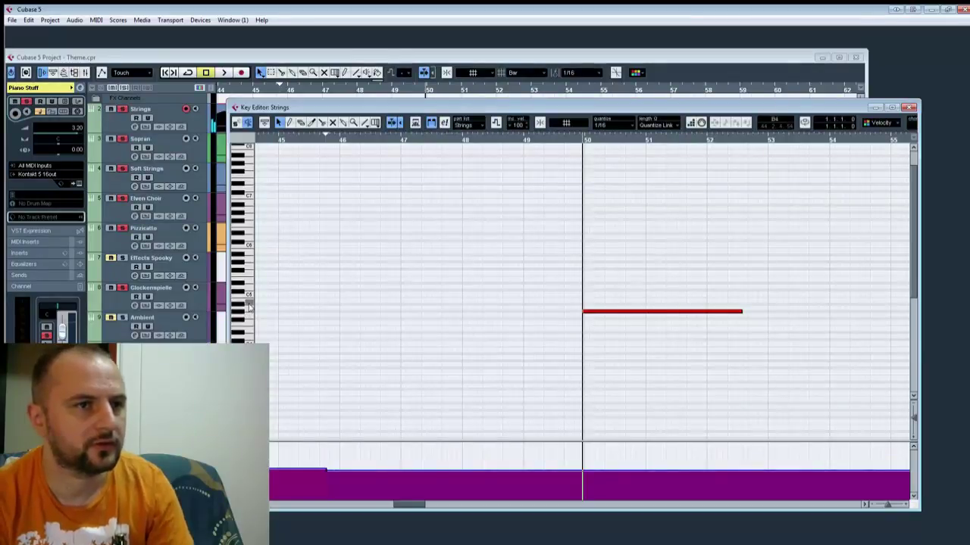
left_click(669, 391)
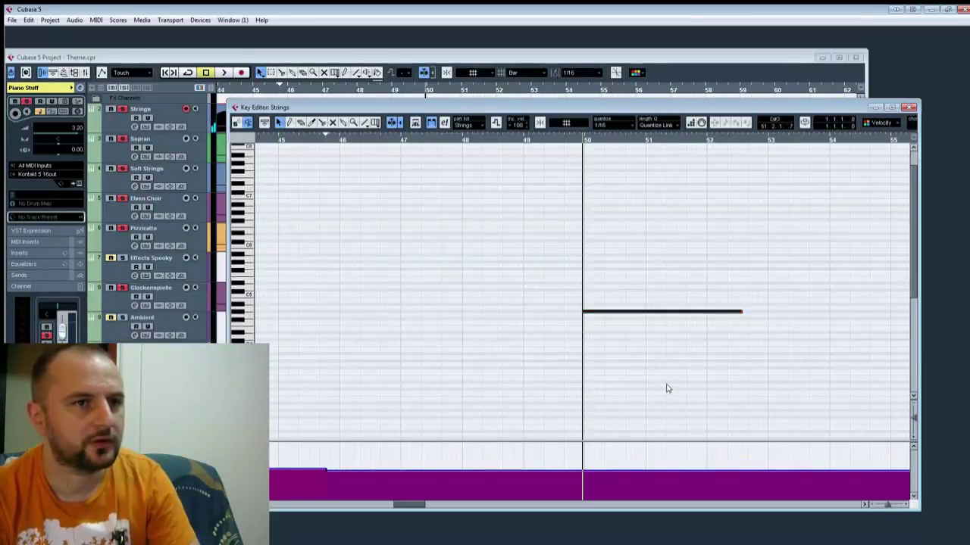
key("Up")
key("Up")
key("Up")
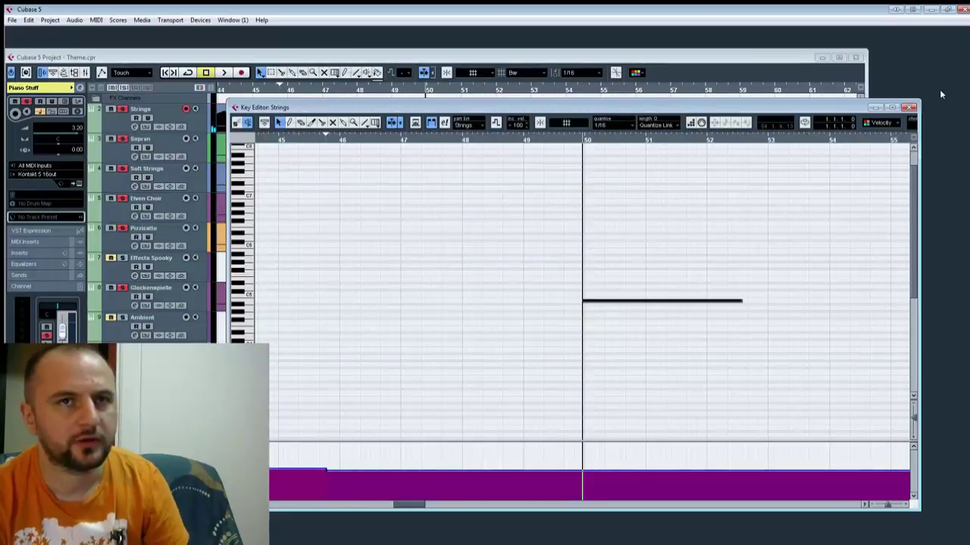
Step: Open the Strings and Soft Strings parts together, shorten the bar 50 Strings note to just past bar 51, and play the passage
left_click(910, 108)
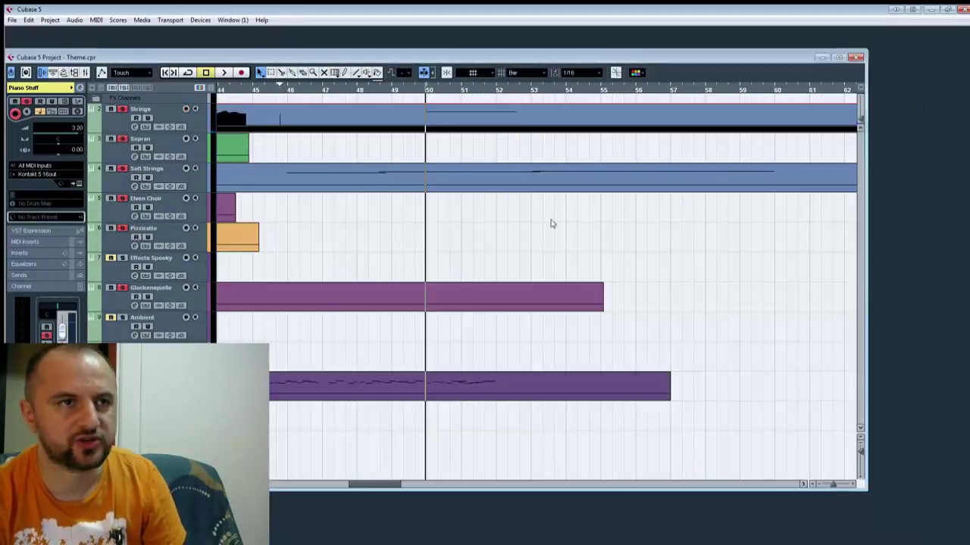
double_click(483, 183)
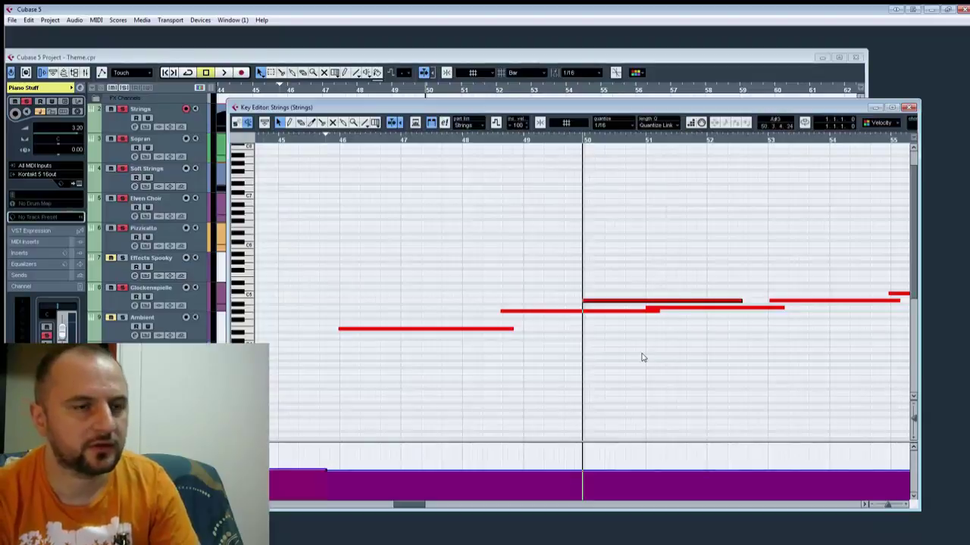
left_click_drag(742, 301, 652, 299)
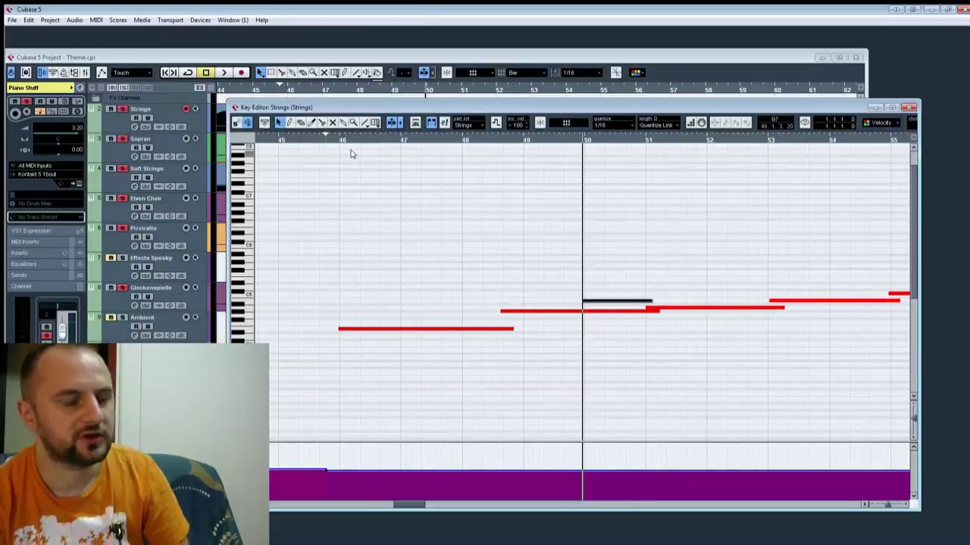
key("space")
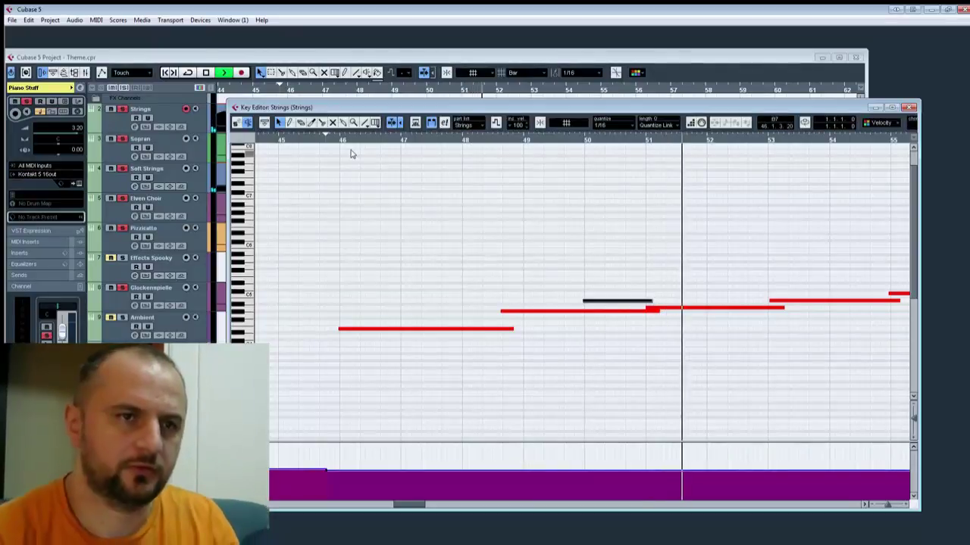
key("space")
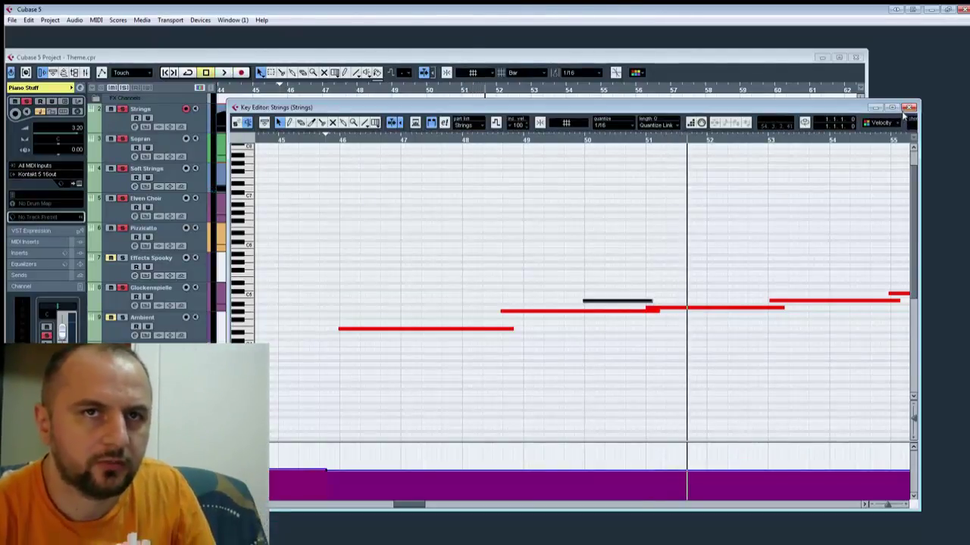
Step: Open the Strings part on its own and show Velocity in its controller lane
left_click(909, 108)
double_click(278, 121)
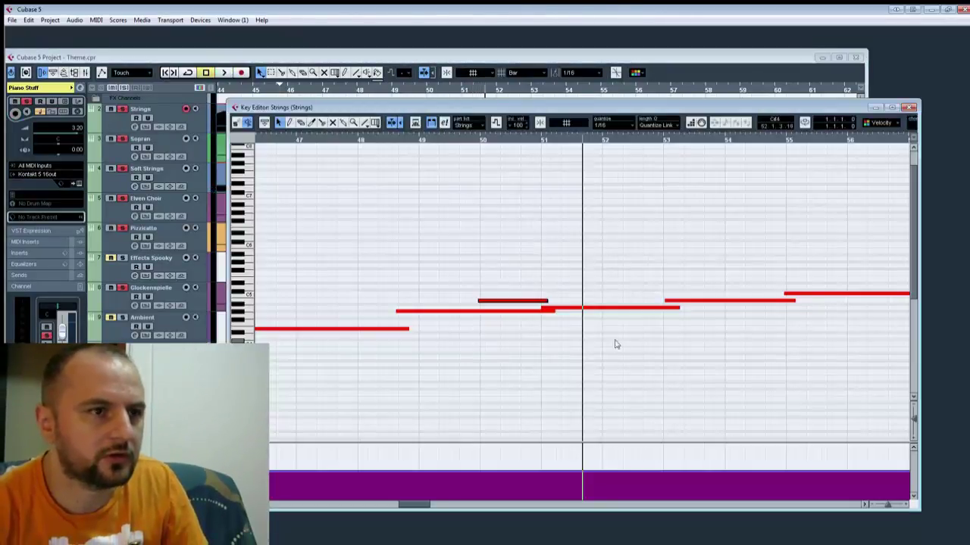
left_click(909, 107)
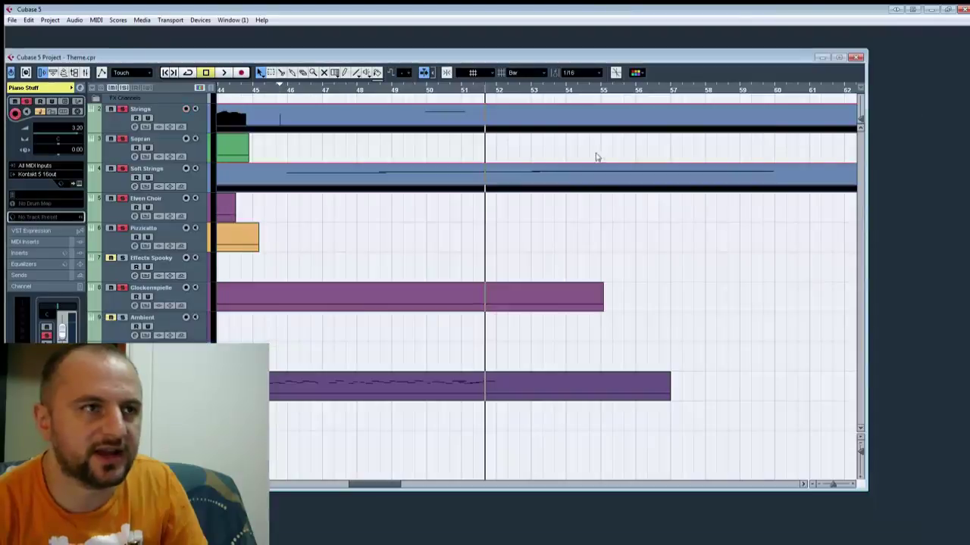
double_click(518, 123)
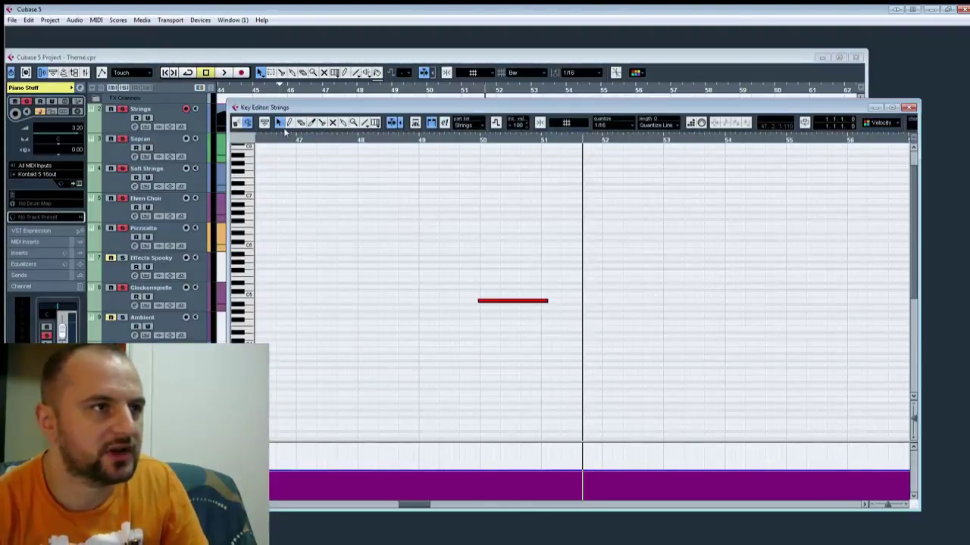
left_click(288, 442)
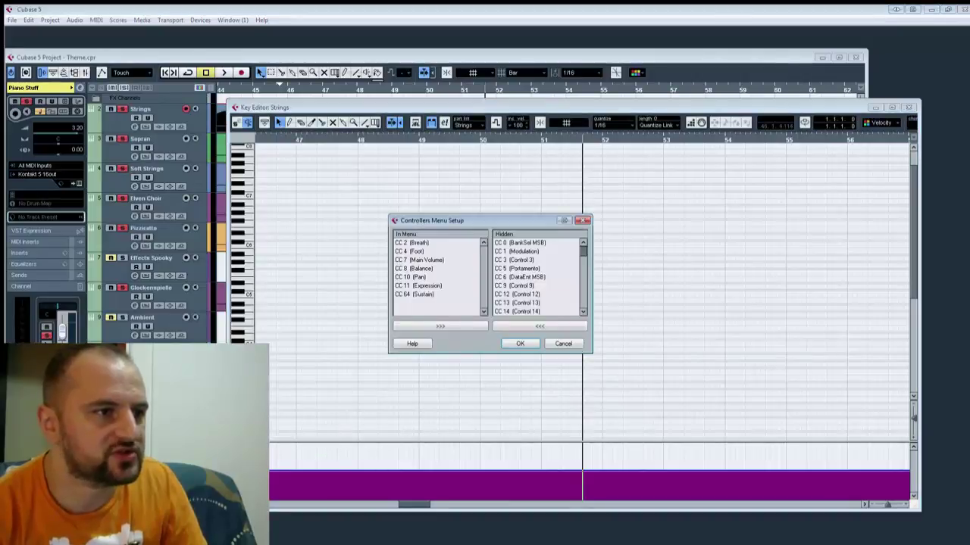
left_click(563, 343)
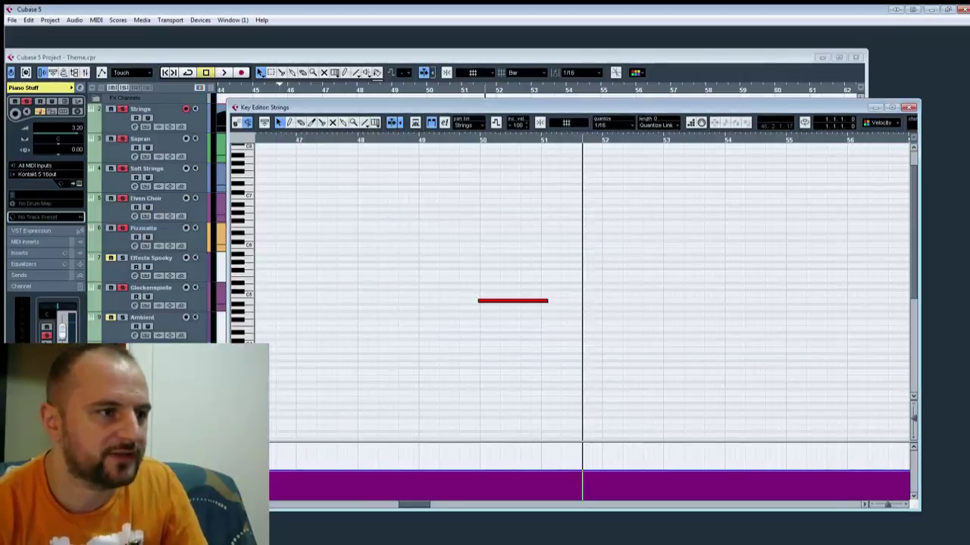
left_click(244, 450)
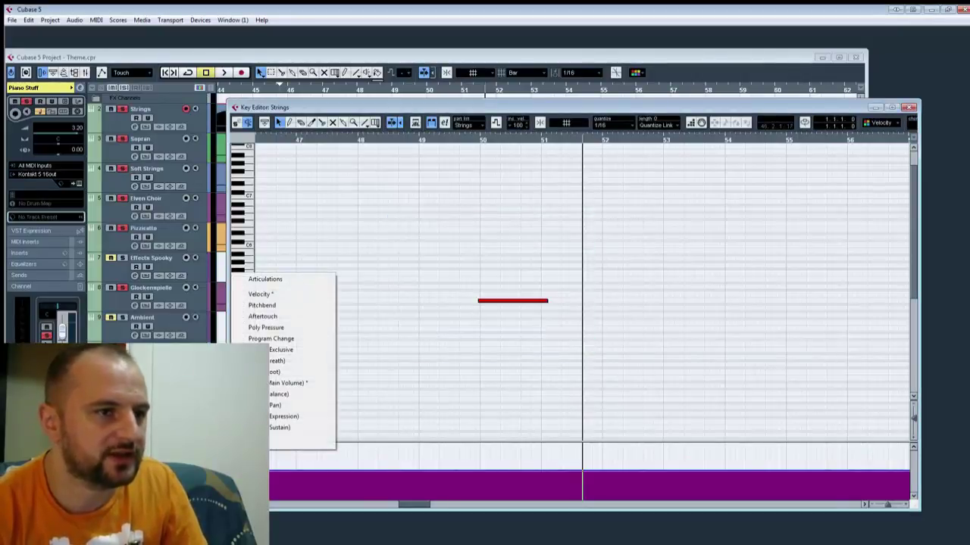
left_click(280, 296)
Step: Lower the bar 50 Strings note's velocity to about 60 percent of the lane height and play until just past bar 51
left_click_drag(488, 448, 497, 466)
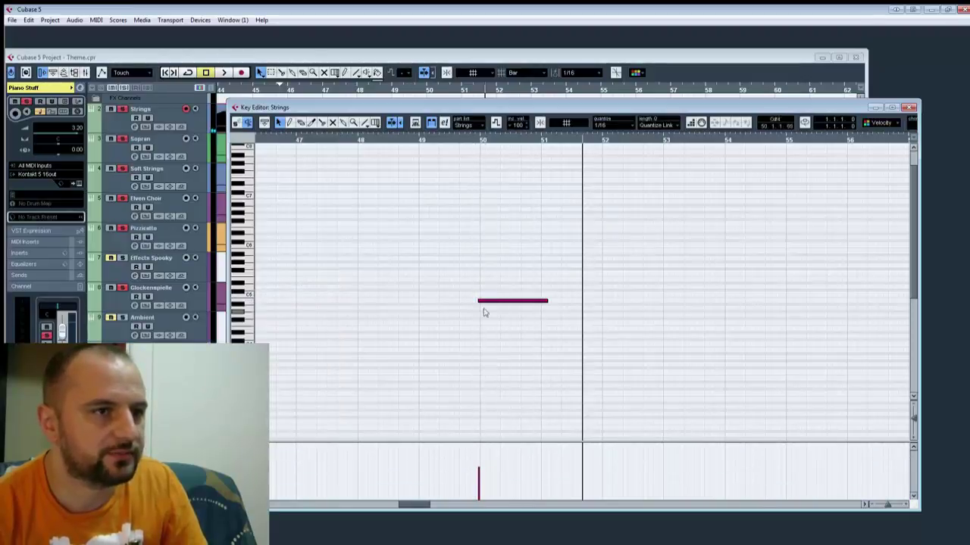
key("space")
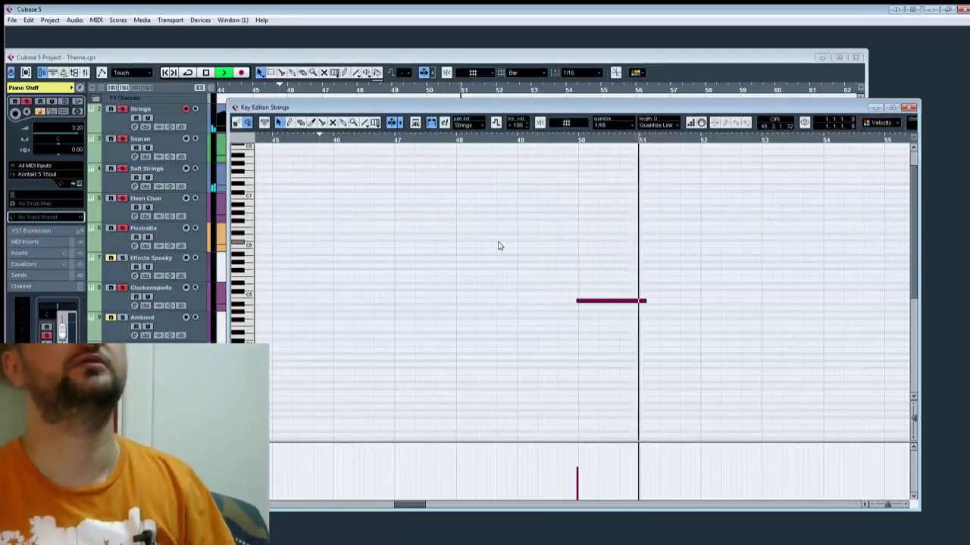
key("space")
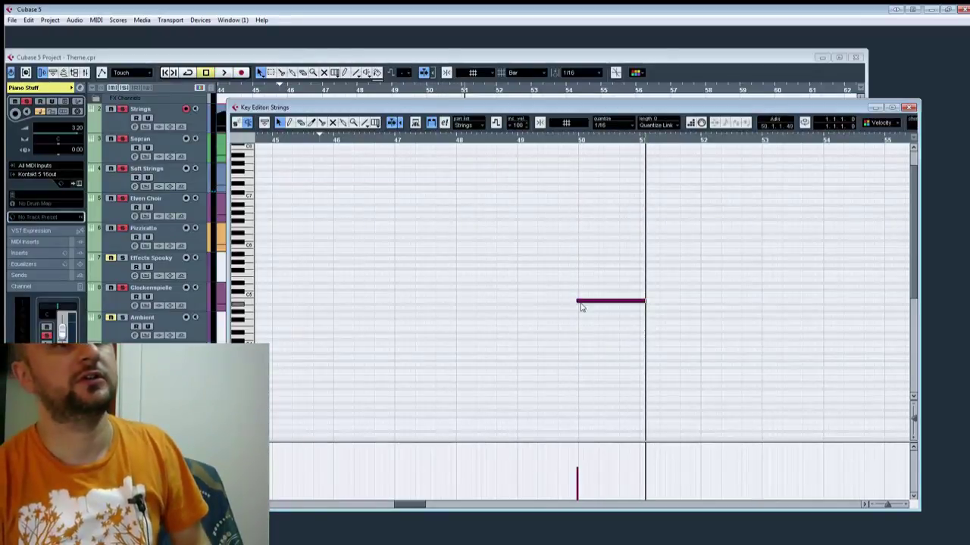
Step: Trim the Strings note's start to mid-bar 50, check the Soft Strings part, and add a C5 Strings note from bar 51 to bar 54
left_click_drag(581, 306, 614, 312)
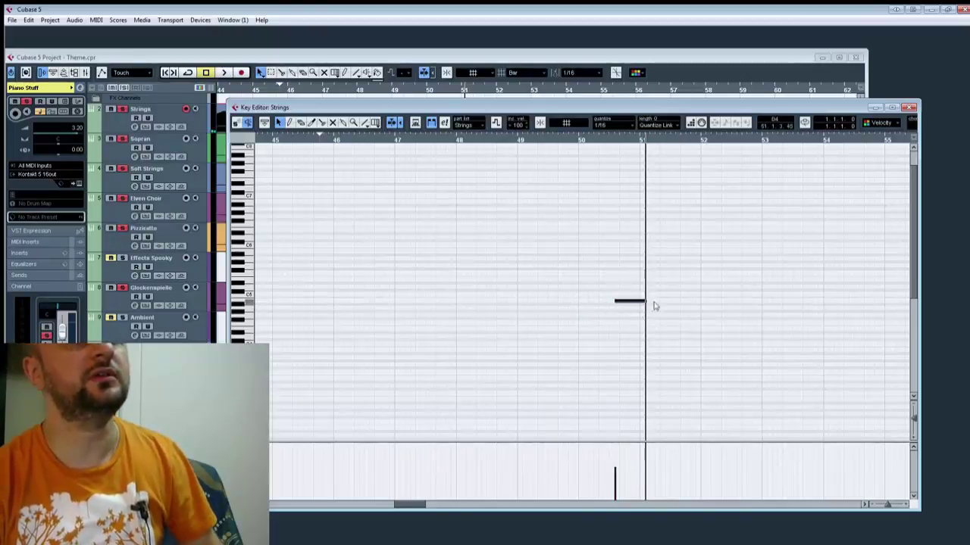
left_click(640, 143)
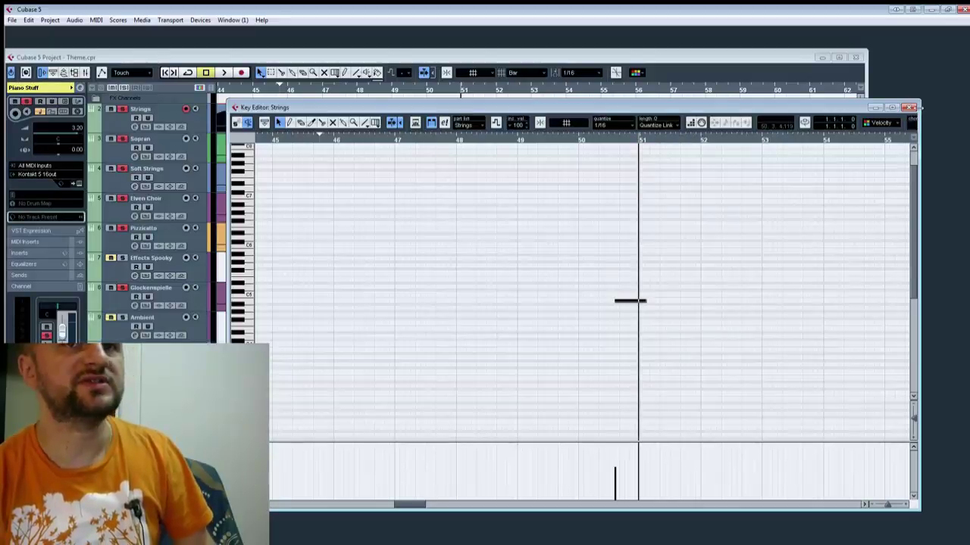
left_click(911, 107)
double_click(585, 173)
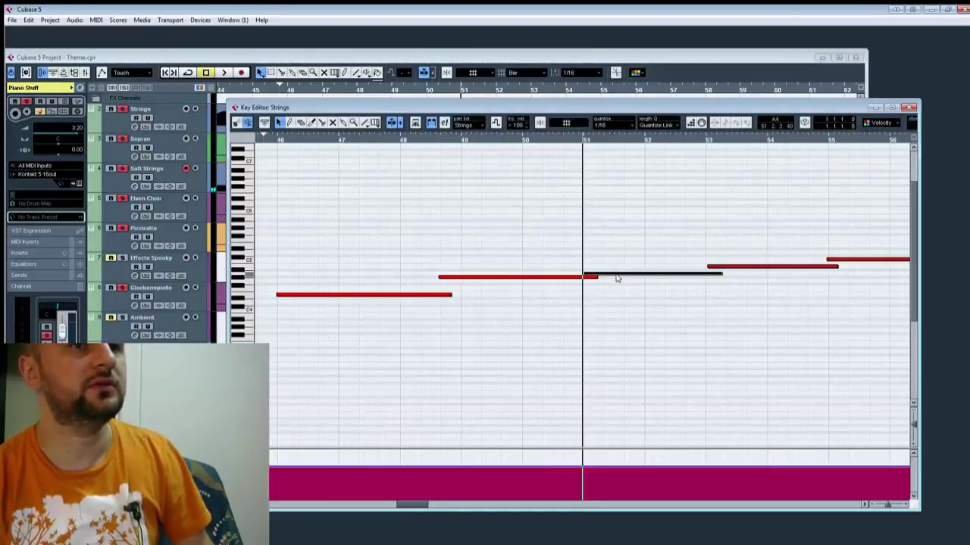
left_click(911, 108)
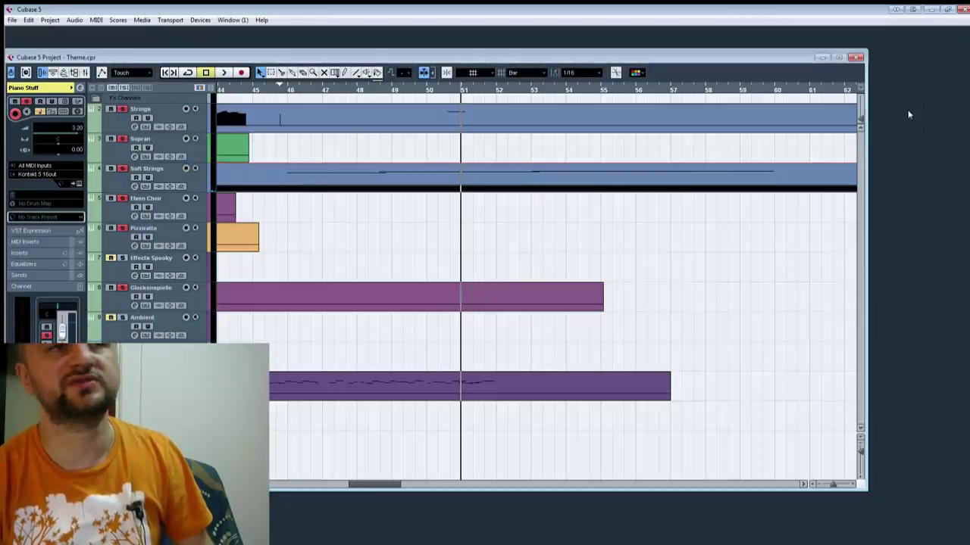
double_click(551, 123)
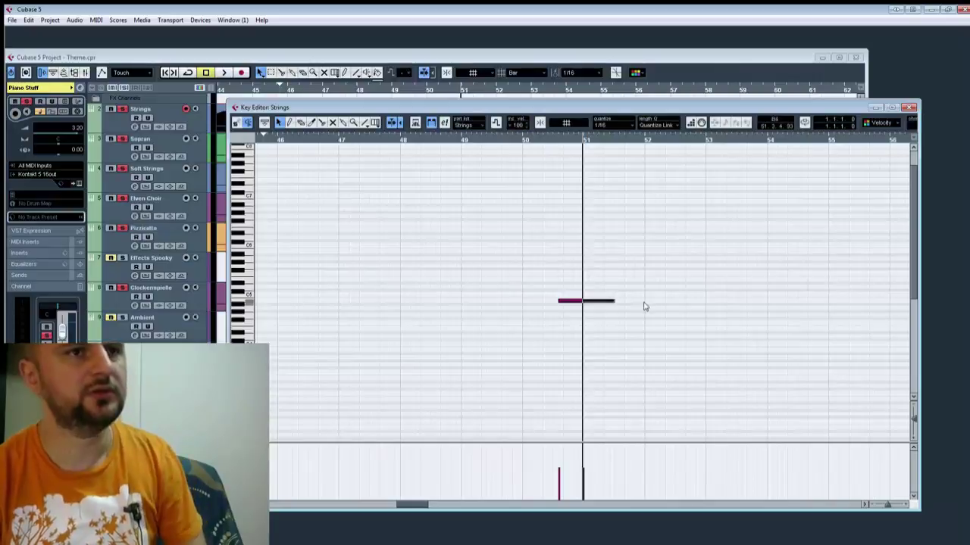
left_click_drag(614, 294, 769, 294)
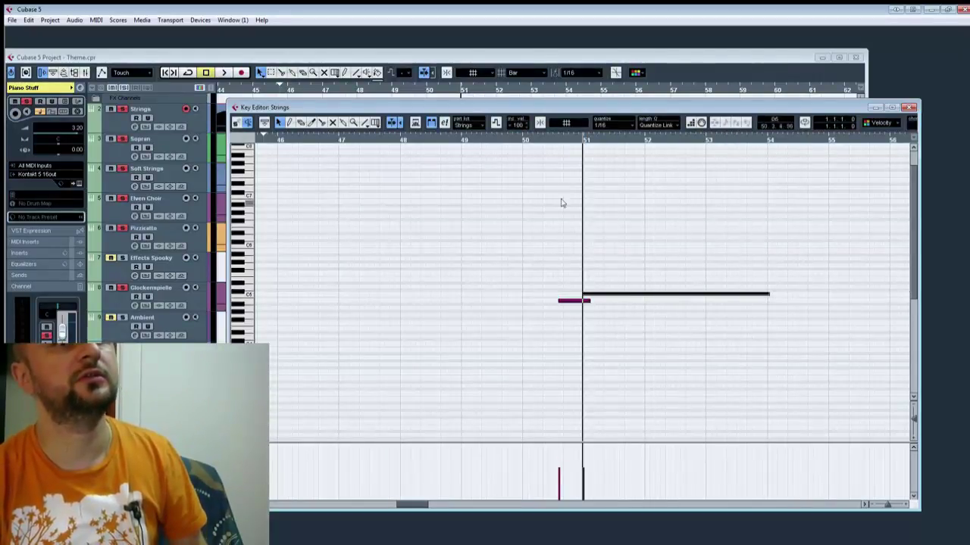
Step: Play the Strings from just past bar 50, then shorten the C5 note to end just past bar 53
left_click(533, 144)
key("space")
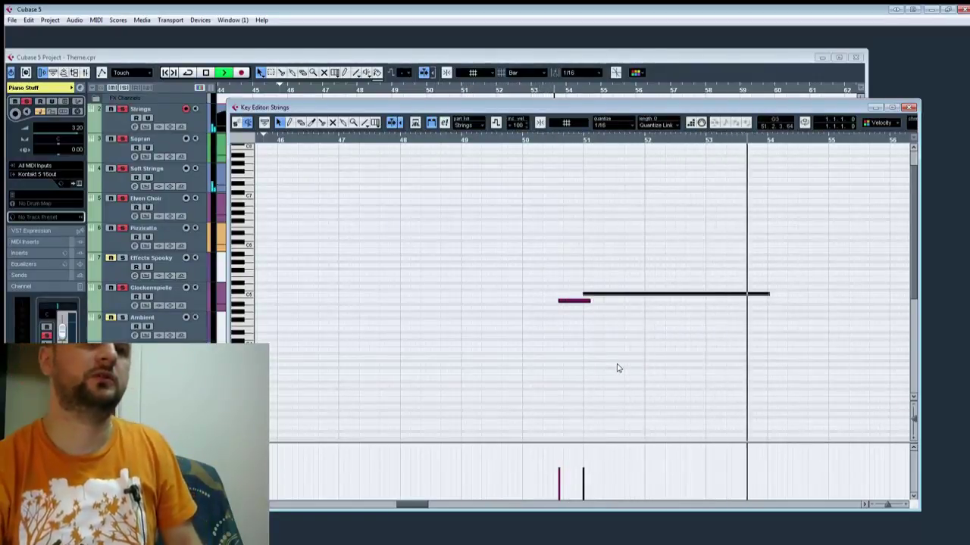
key("space")
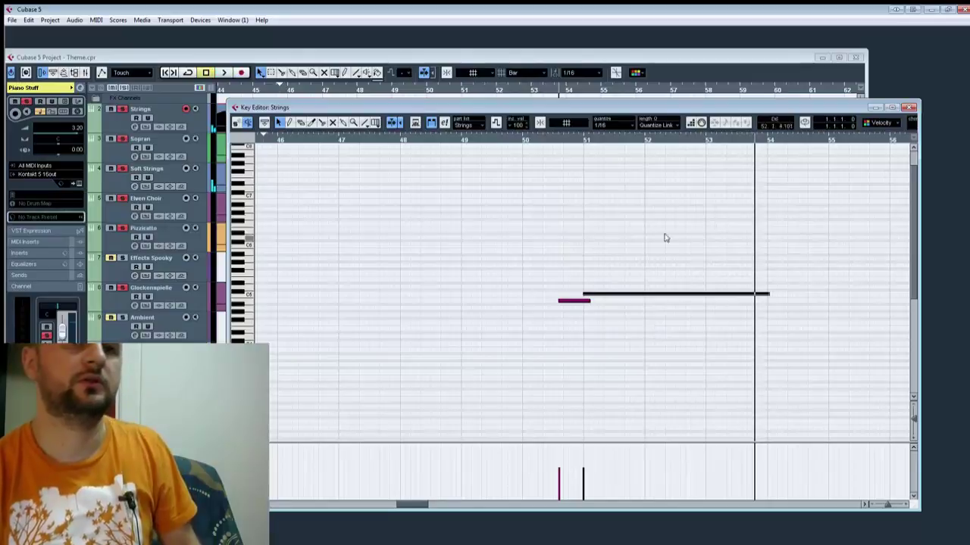
left_click(706, 142)
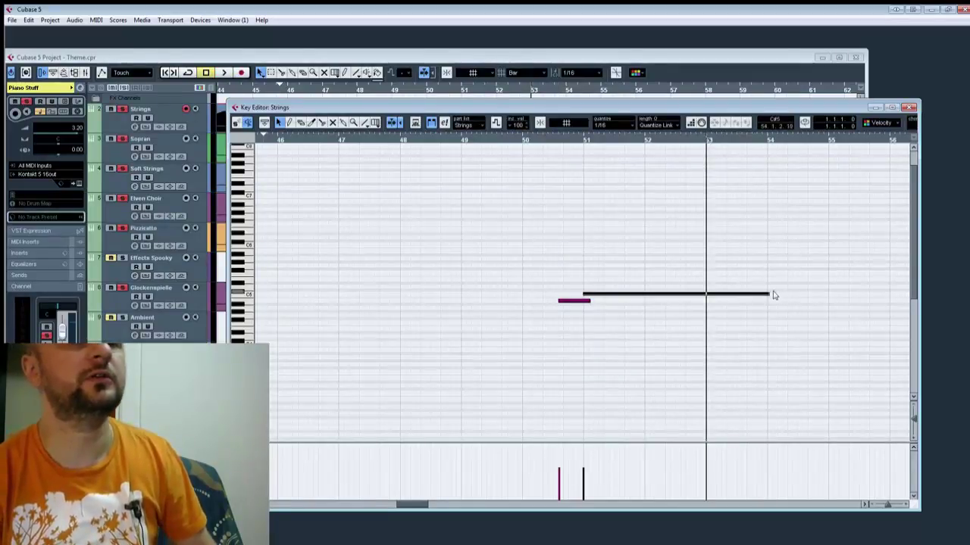
left_click_drag(767, 301, 713, 301)
left_click_drag(647, 247, 671, 309)
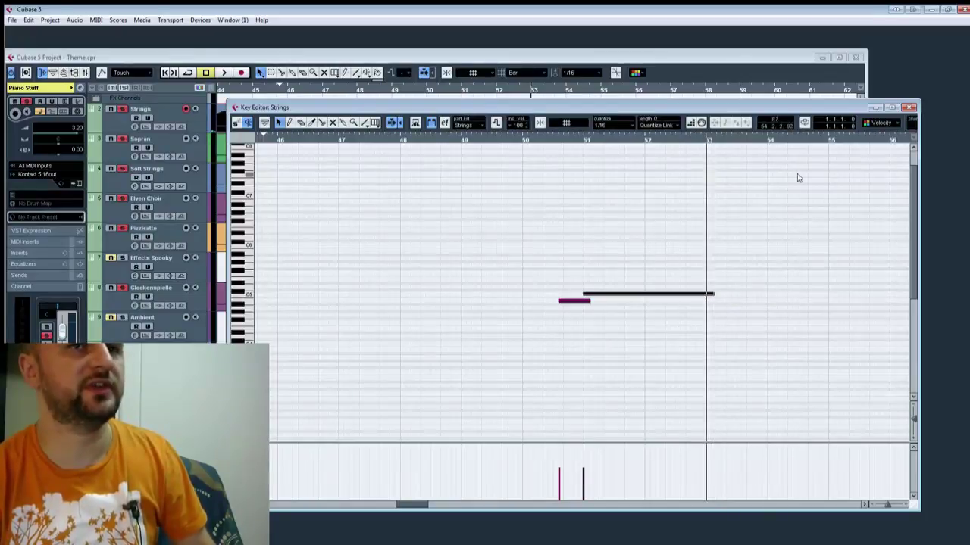
Step: Open the Strings and Soft Strings parts together and lengthen the C5 Strings note slightly further past bar 53
left_click(909, 108)
left_click(589, 182)
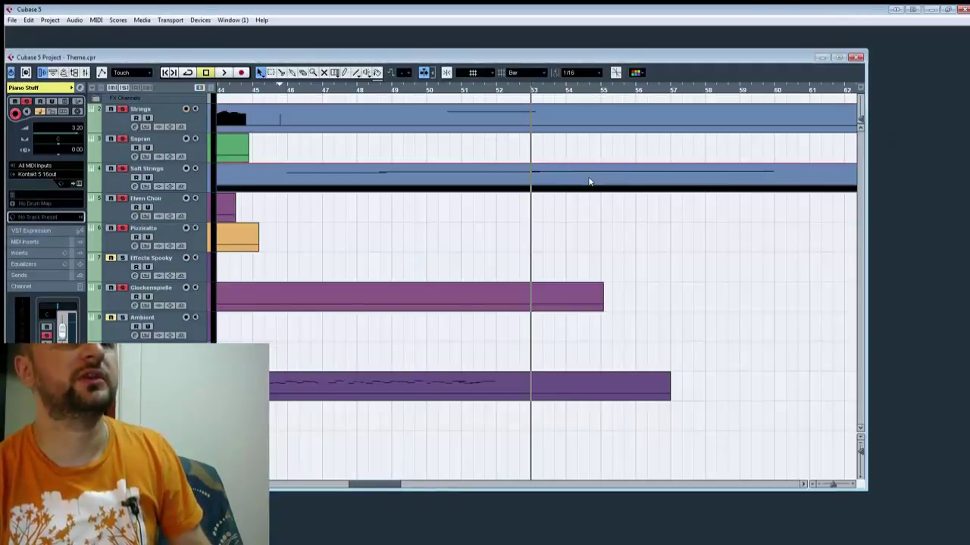
double_click(594, 110)
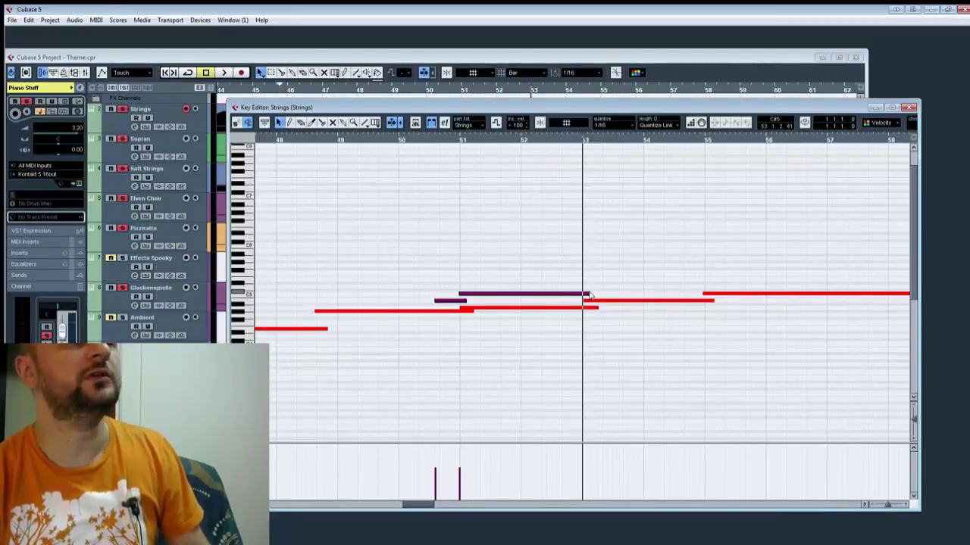
left_click_drag(589, 296, 594, 296)
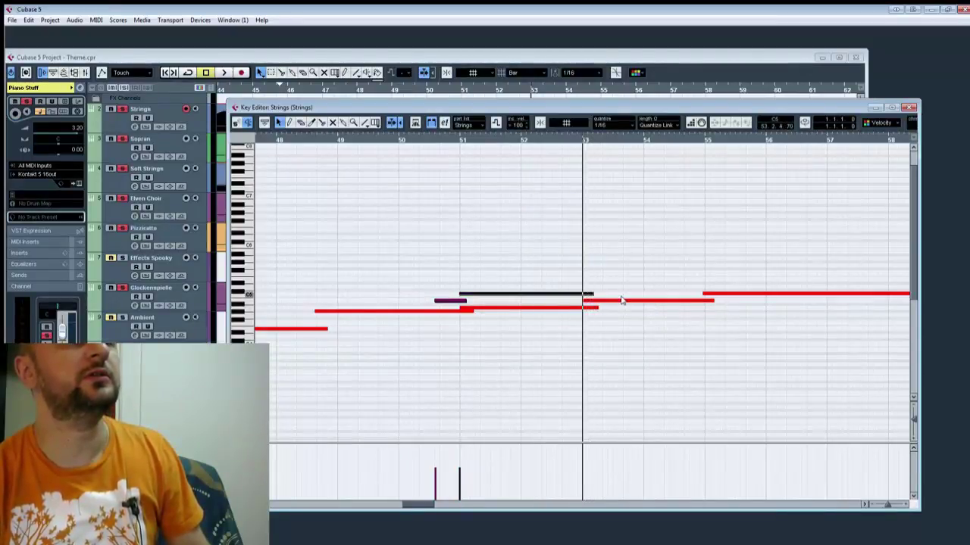
Step: Transpose the short Strings note in bar 50 up four semitones to D#5 and play the passage from bar 50
left_click(625, 302)
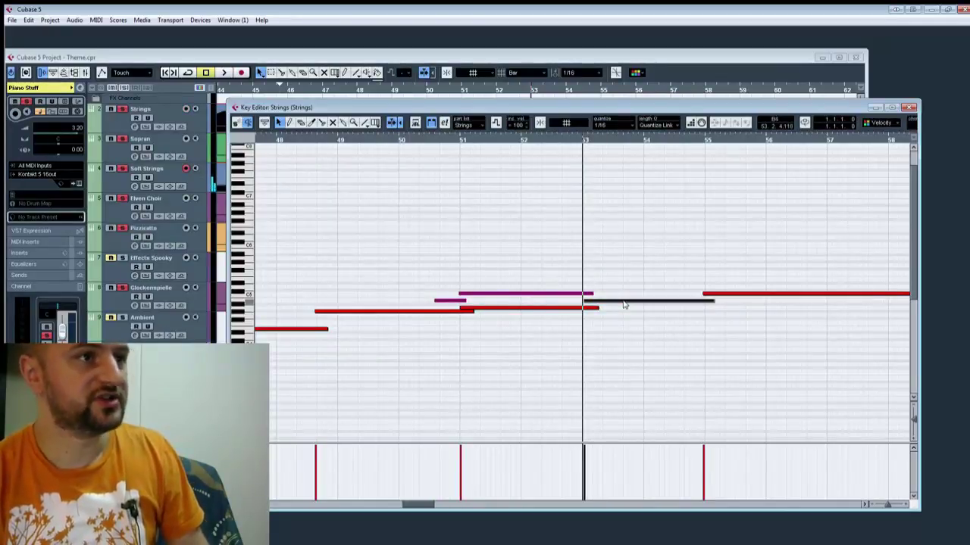
left_click_drag(572, 275, 559, 305)
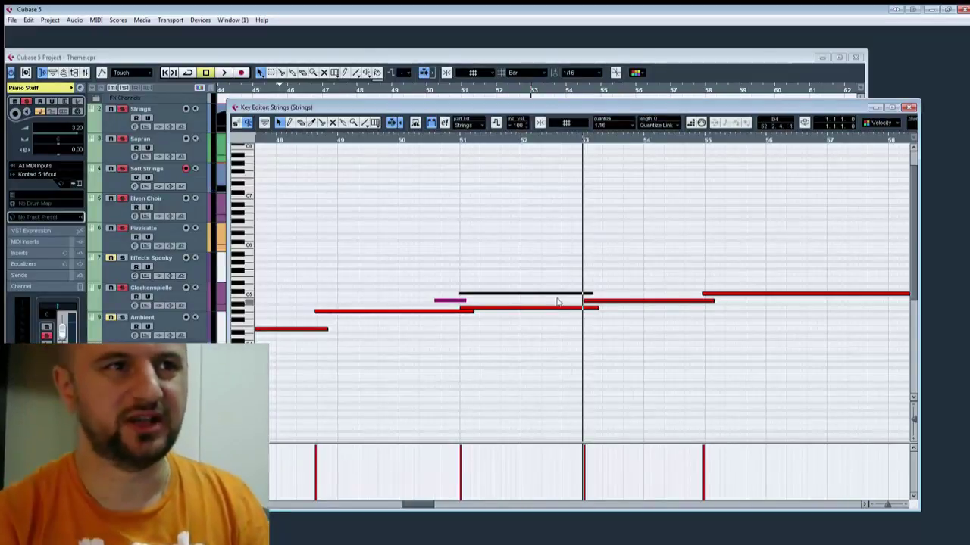
left_click(444, 304)
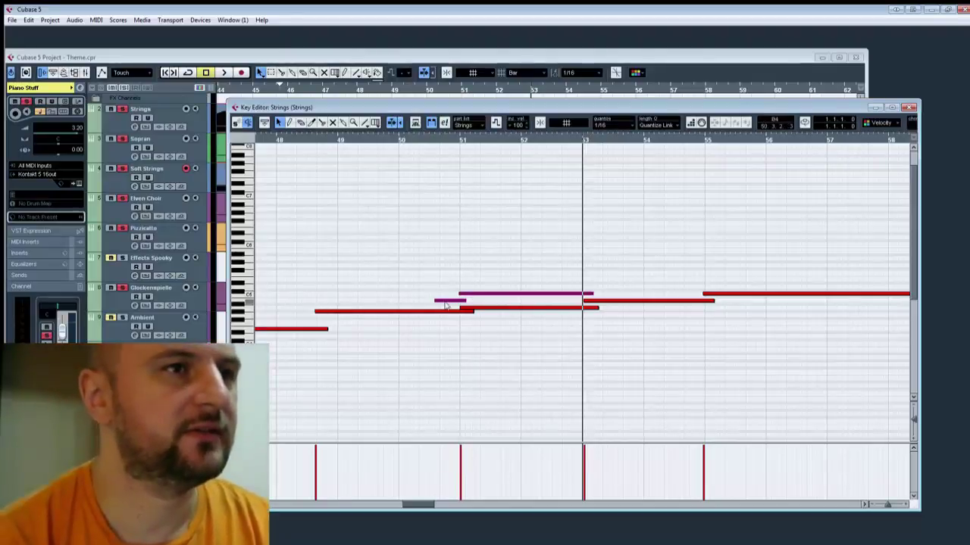
left_click(444, 303)
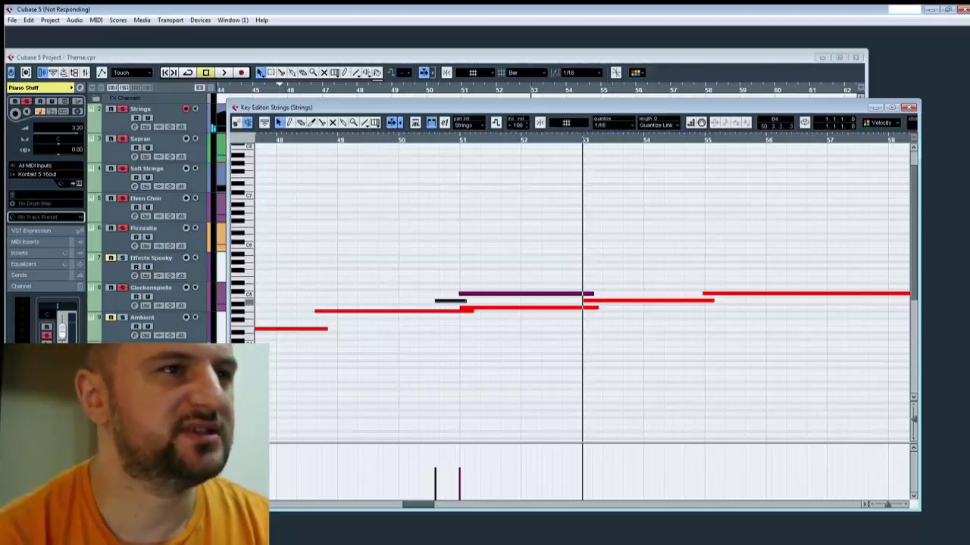
key("Up")
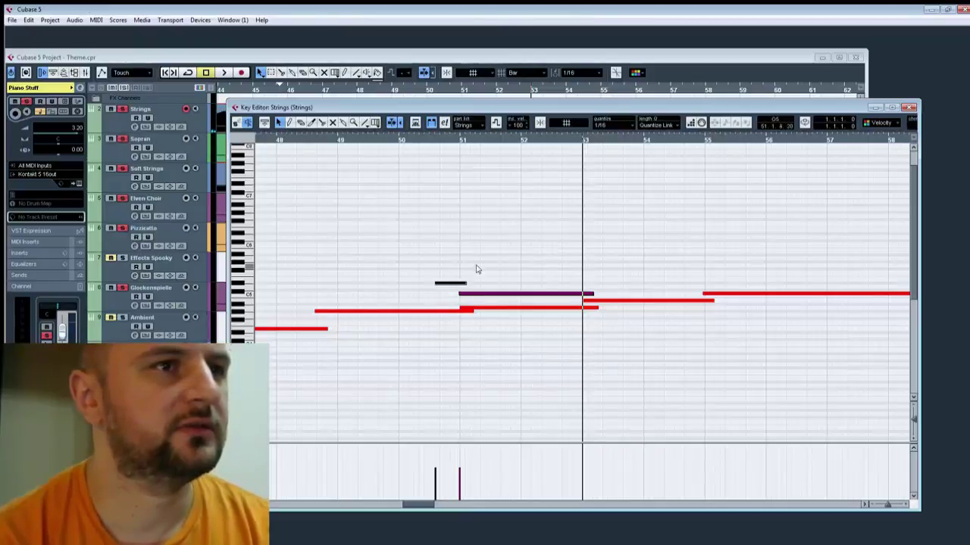
left_click(404, 145)
key("space")
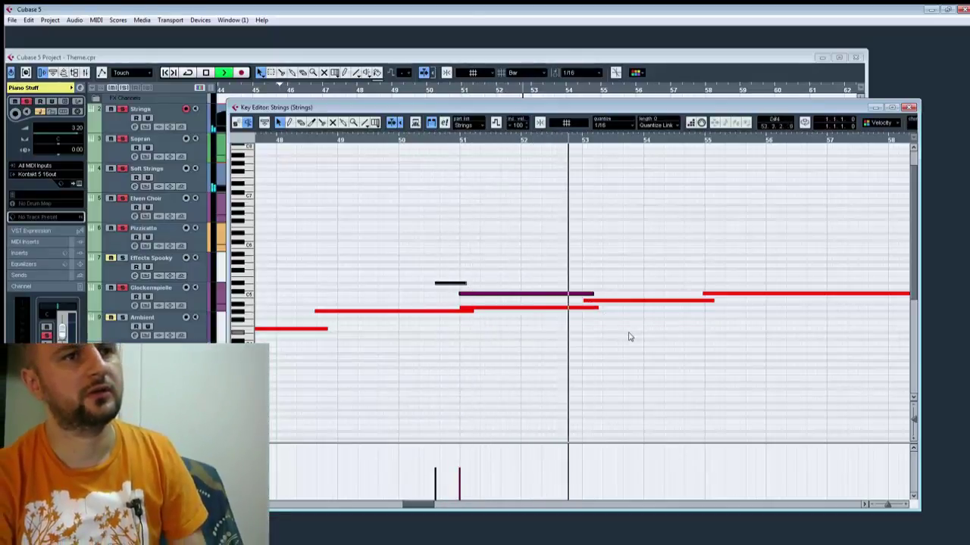
key("space")
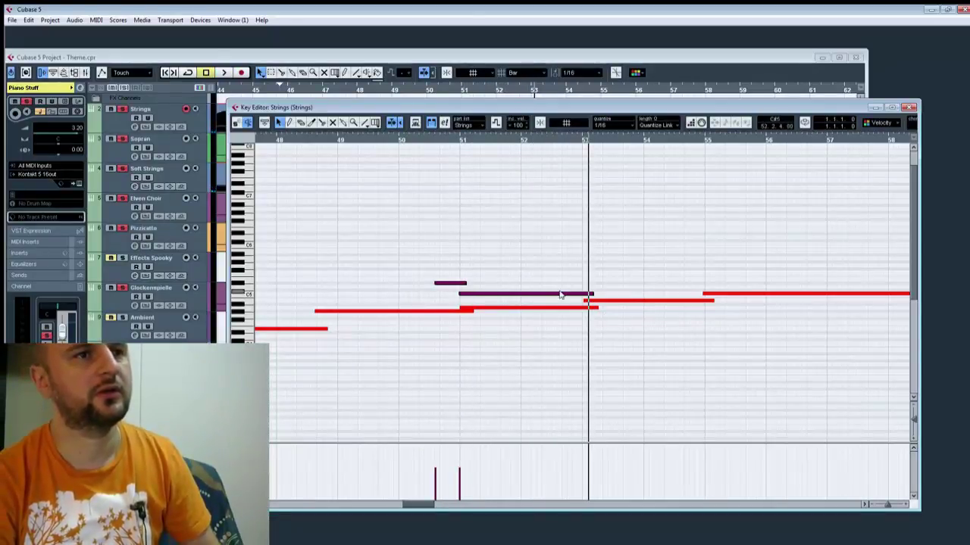
Step: Copy the C5 Strings note from bar 51 to bar 53 and transpose the copy down four semitones to G#4
left_click(561, 293)
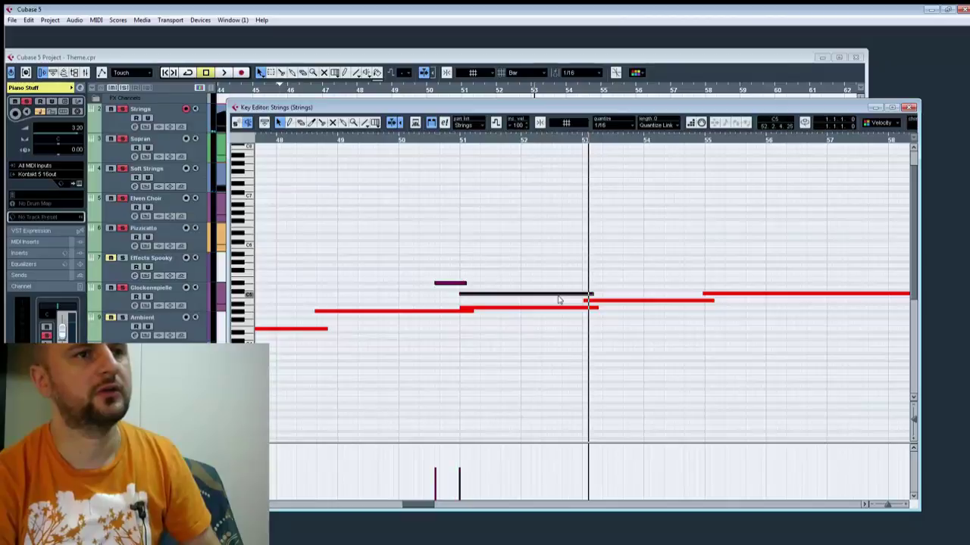
left_click(583, 143)
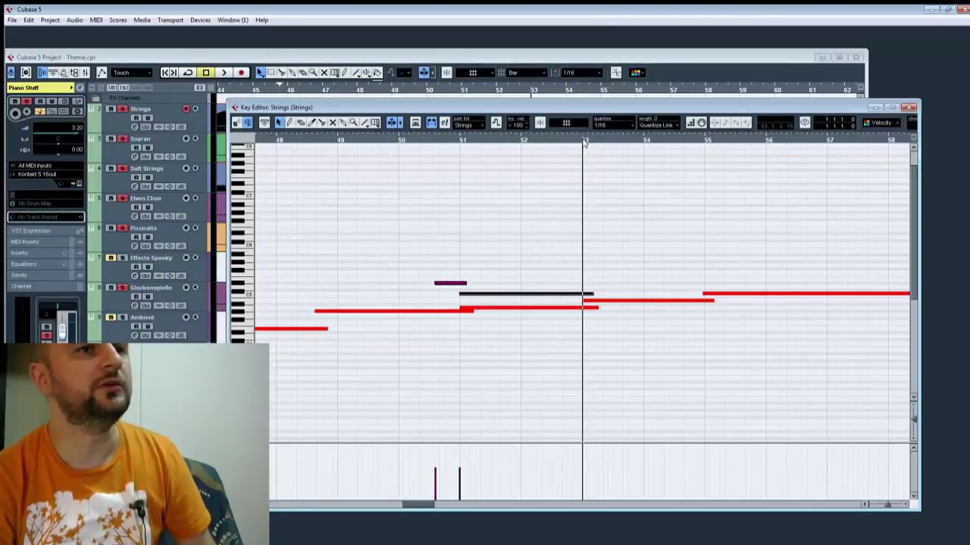
key("alt+x")
key("Down")
key("Down")
key("Down")
key("Down")
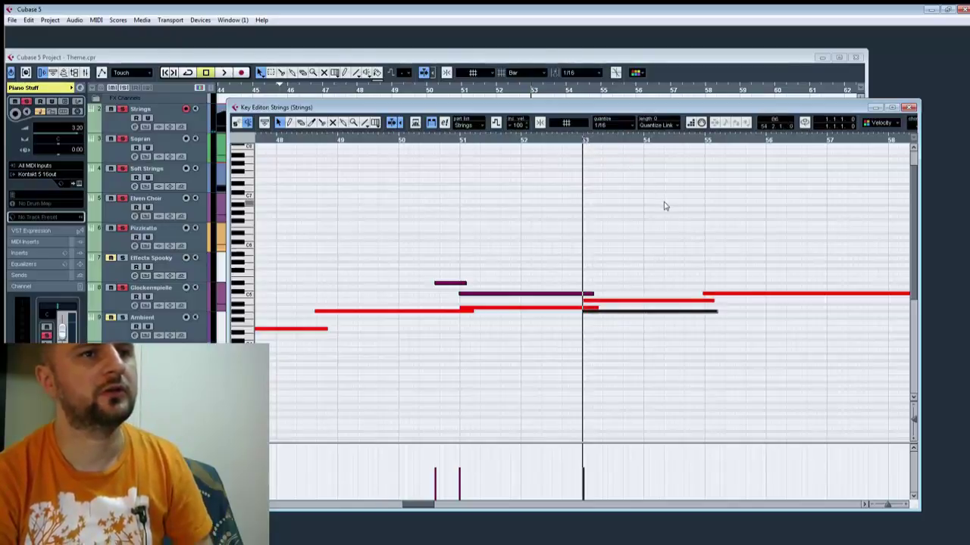
Step: Play from bar 53 and transpose the Strings note there up four semitones to C5
key("space")
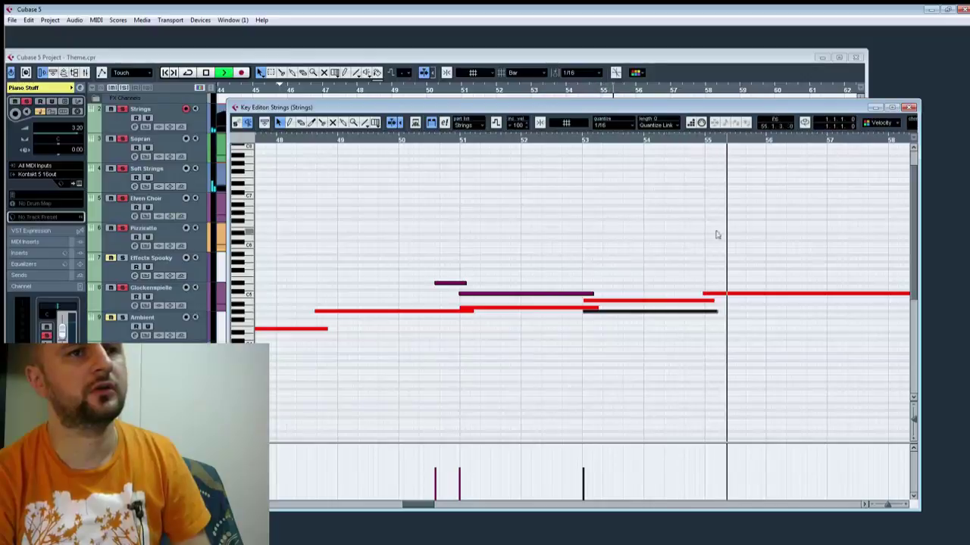
key("space")
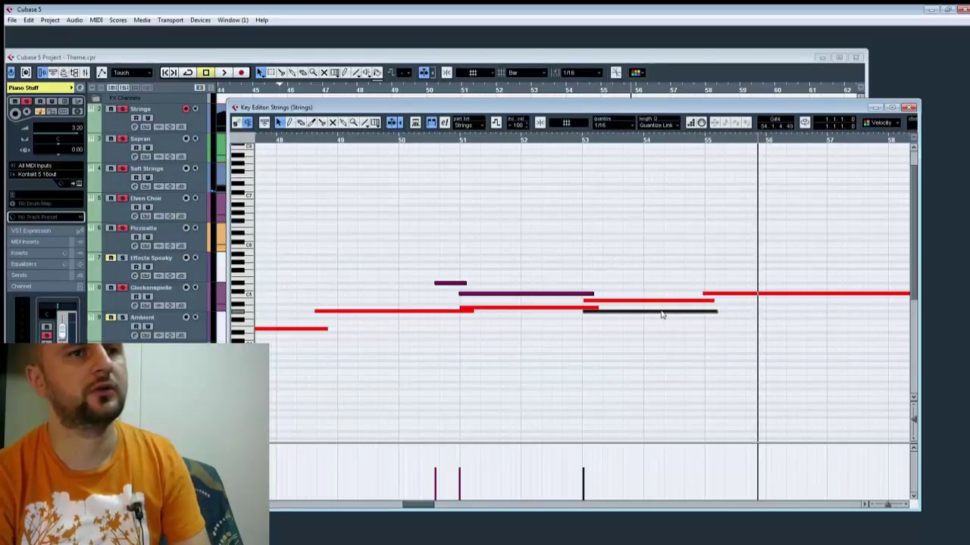
key("Up")
key("Up")
key("Up")
key("Up")
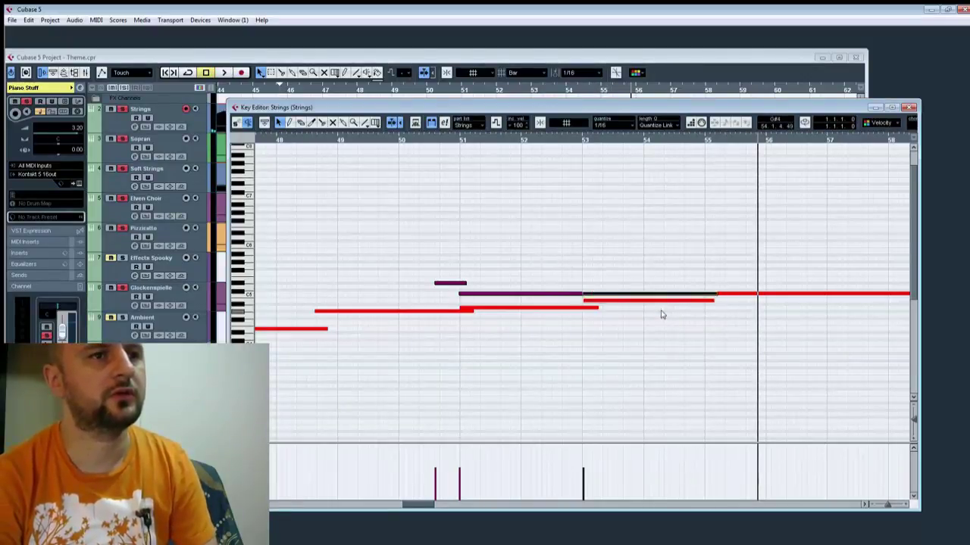
Step: Transpose the Strings note at bar 53 down eight semitones to E4 and set playback to bar 50
key("Down")
key("Down")
key("Down")
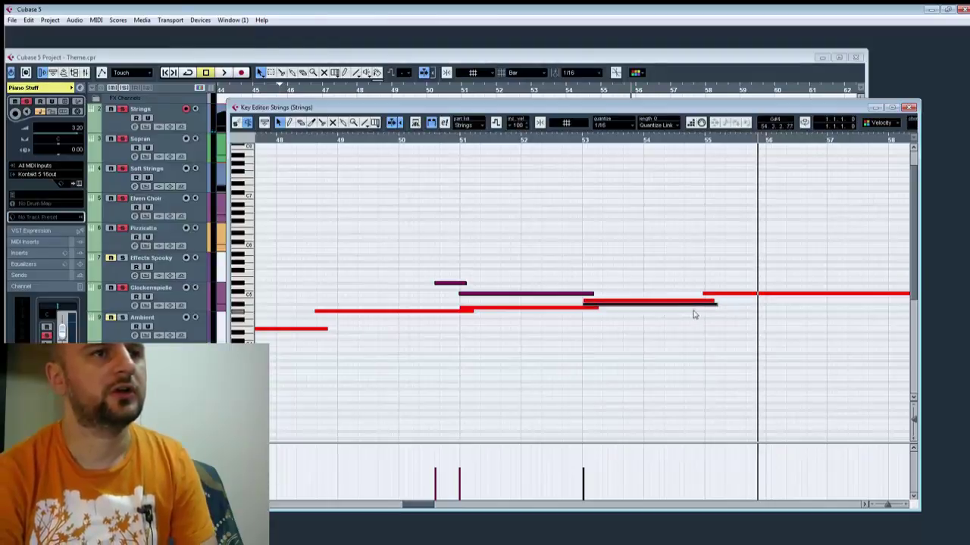
key("Up")
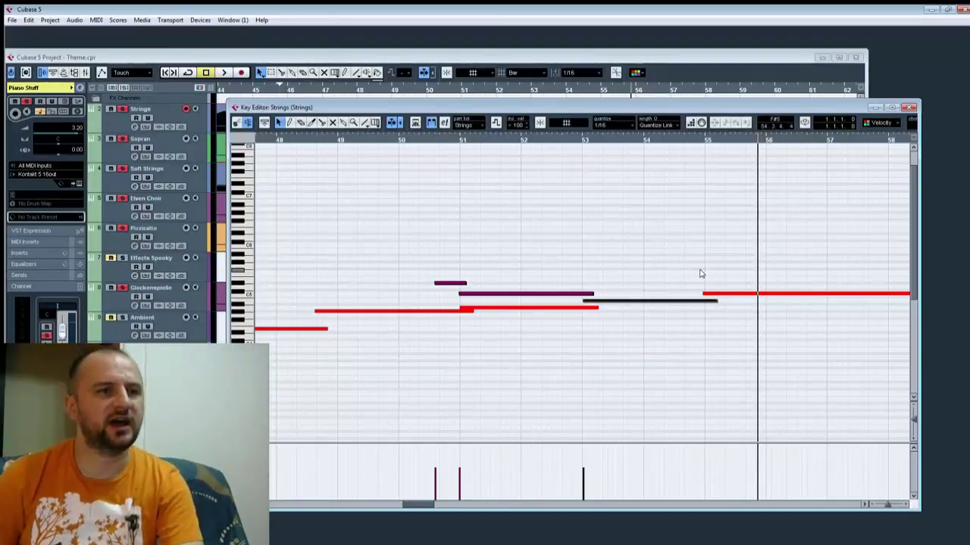
key("Down")
key("Down")
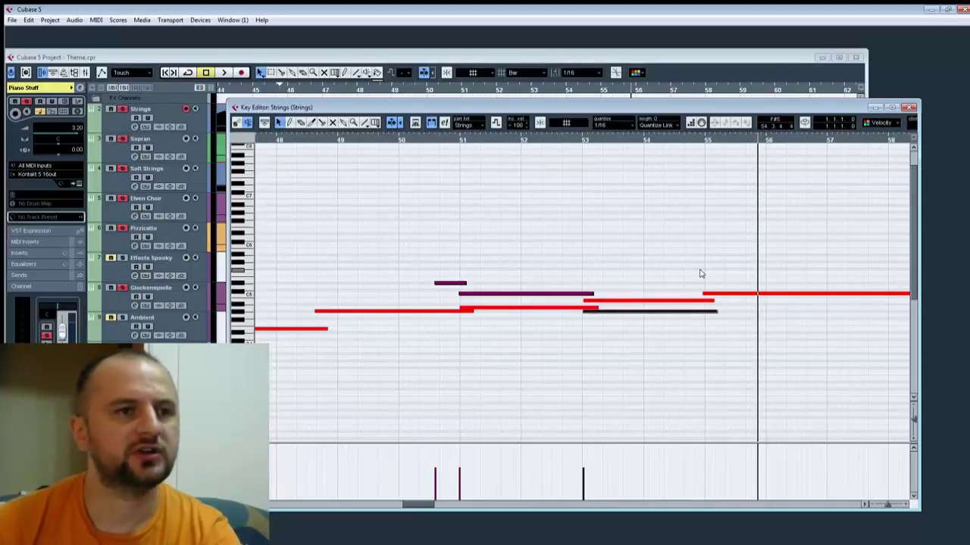
key("Down")
key("Down")
key("Down")
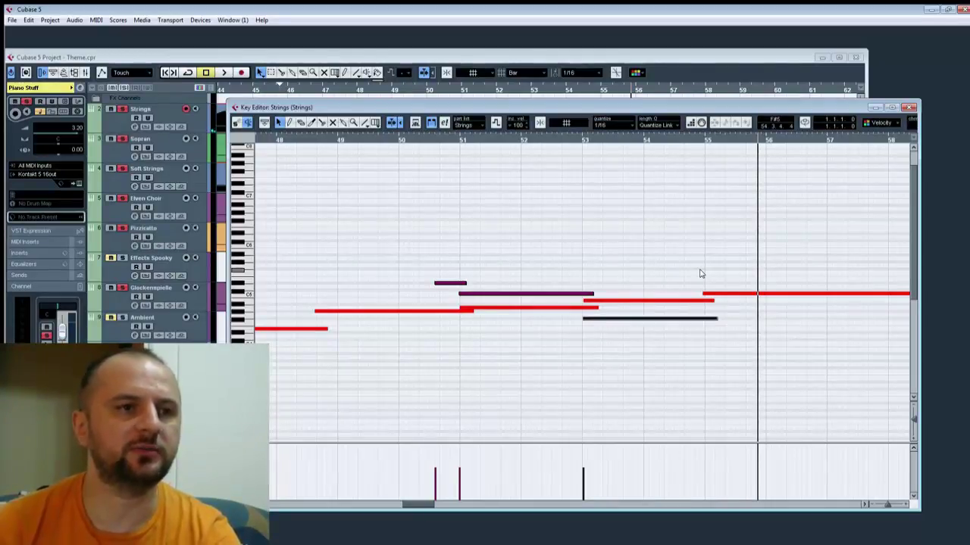
key("Down")
key("Down")
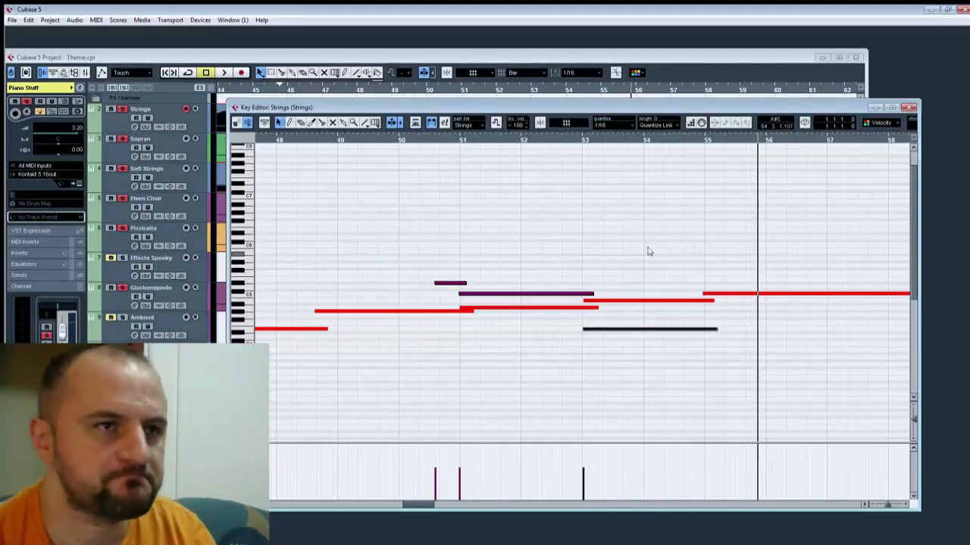
left_click(401, 140)
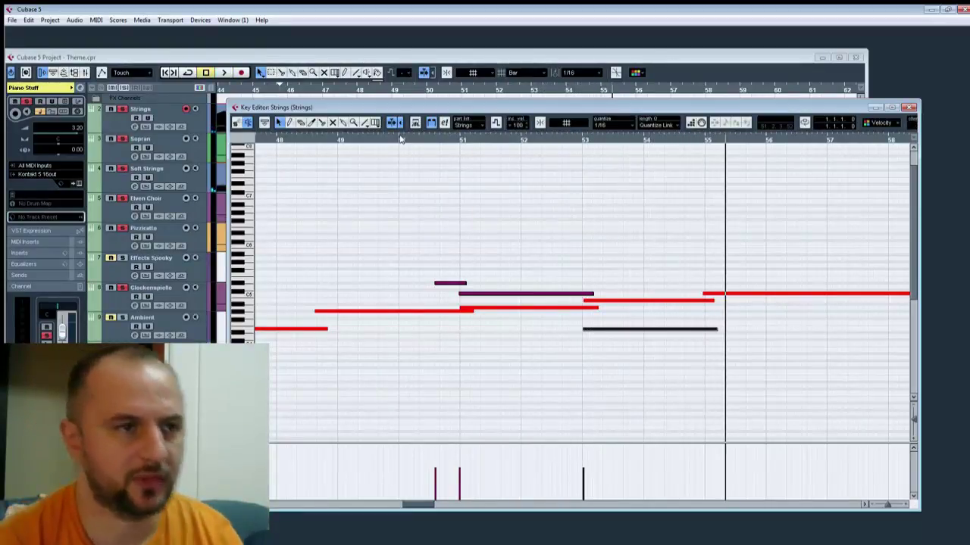
Step: Raise the short Strings note in bar 50 one semitone to E5, lower its velocity and play the passage
left_click(450, 283)
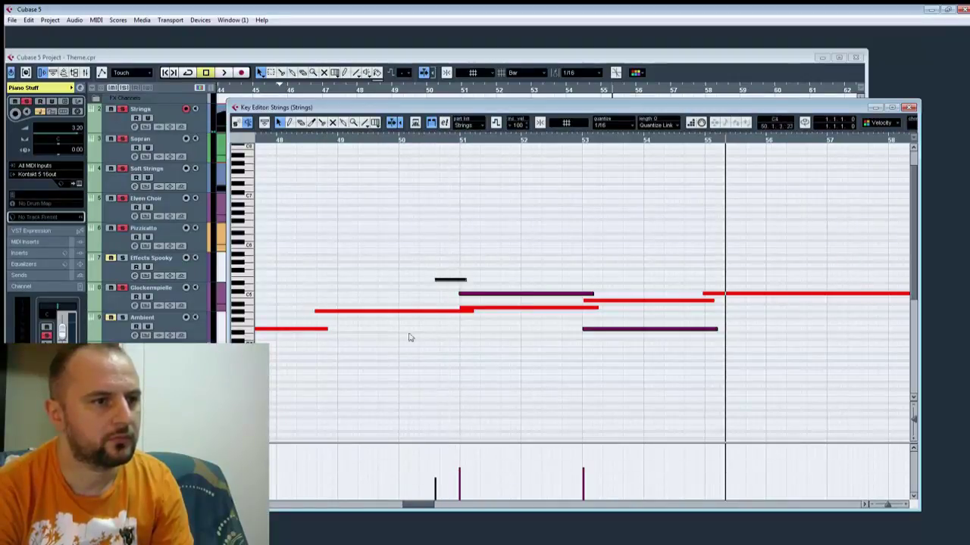
key("space")
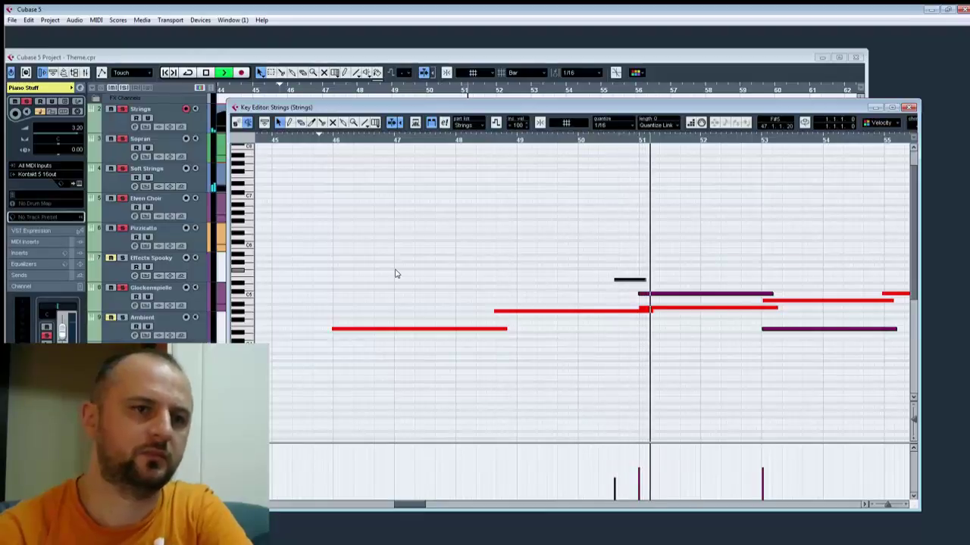
key("space")
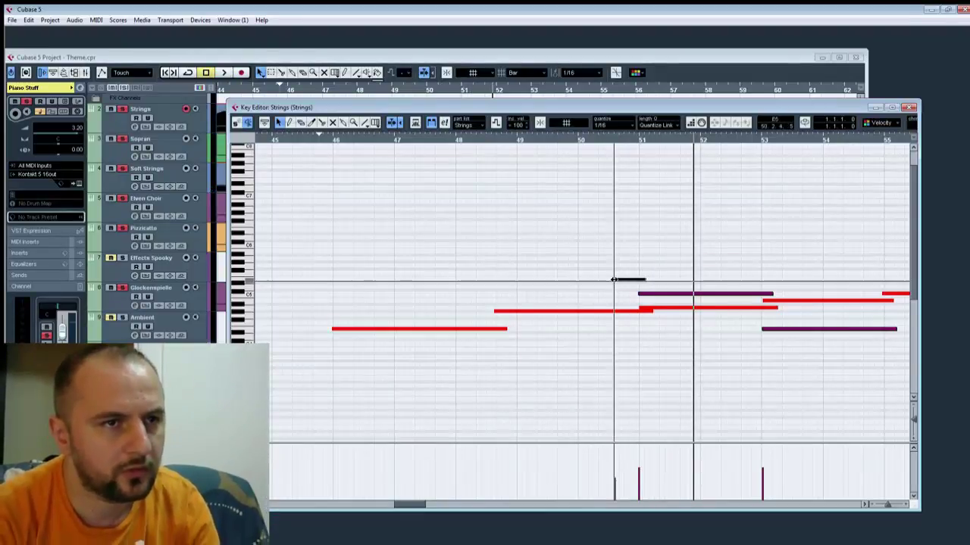
Step: Extend the short Strings note to start earlier in bar 50, transpose it down three semitones to C#5 and play from just before it
left_click_drag(616, 280, 590, 279)
key("Down")
key("Down")
key("Down")
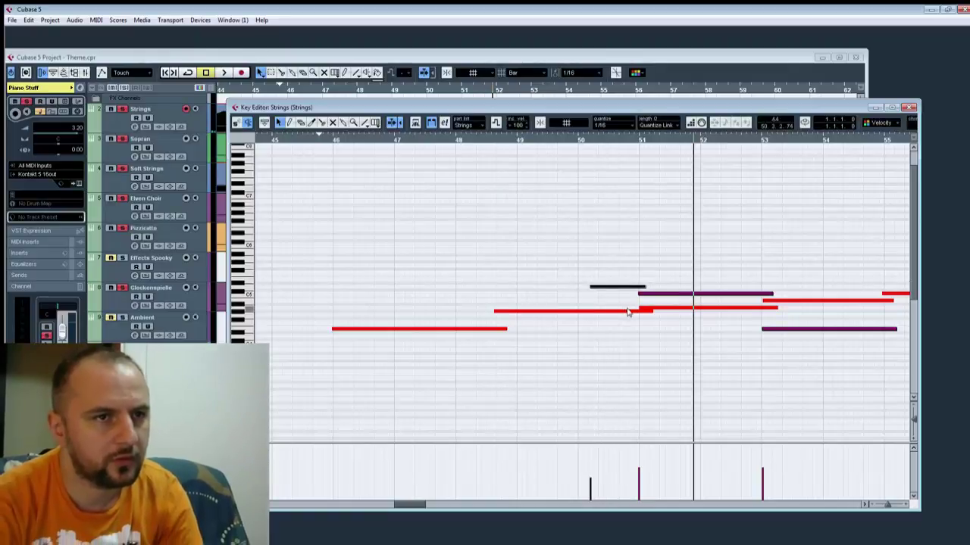
left_click(567, 141)
key("space")
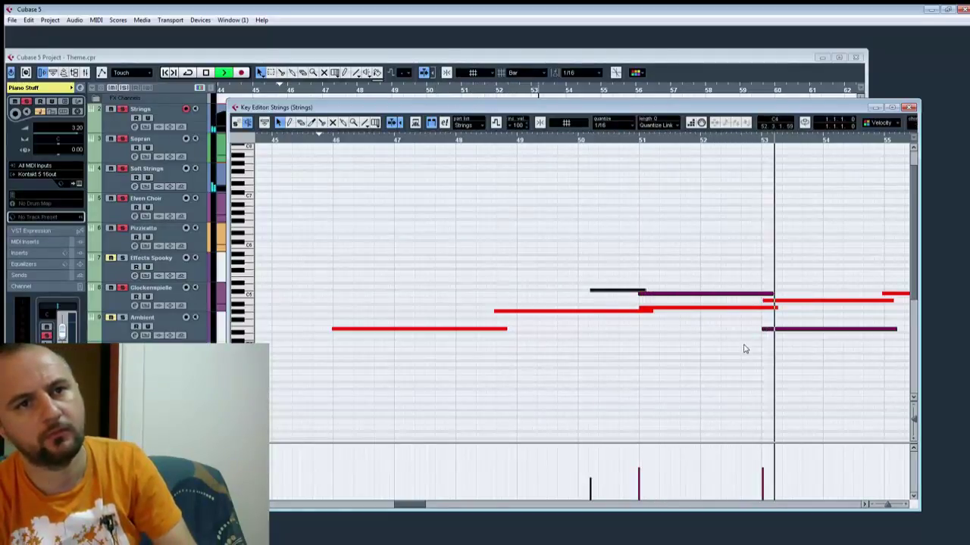
Step: Copy the E4 Strings note from bar 53 to bar 55, transpose the copy up one semitone to F4 and play it
left_click_drag(751, 344, 393, 355)
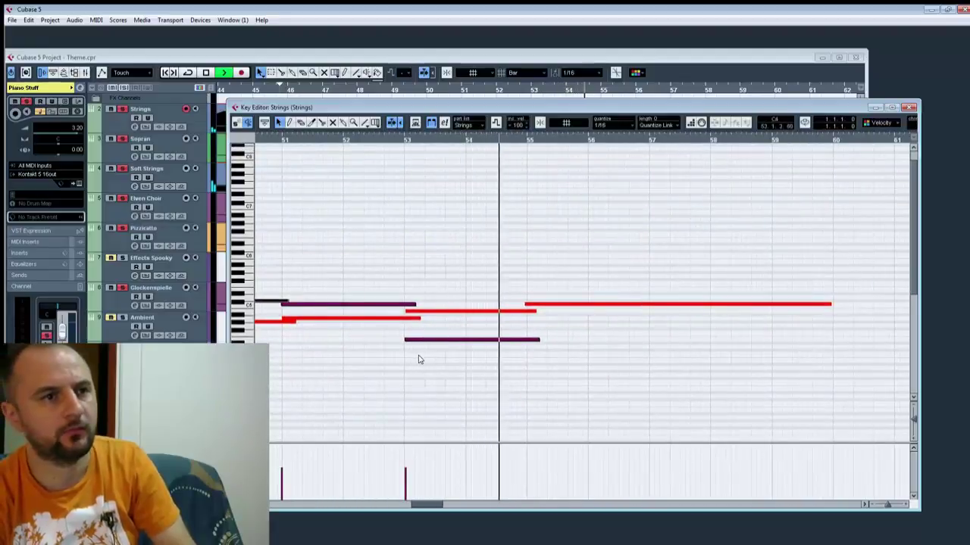
left_click(489, 340)
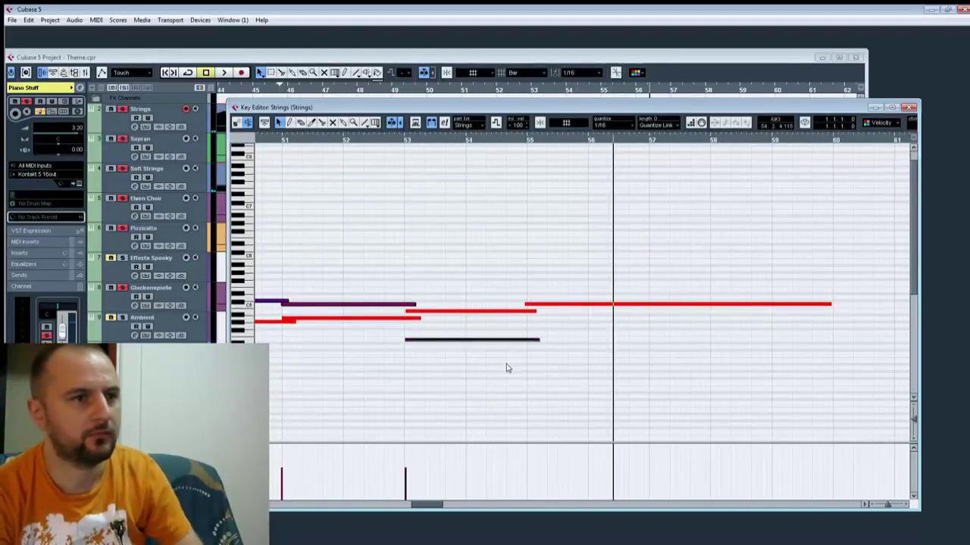
left_click(531, 141)
key("ctrl+v")
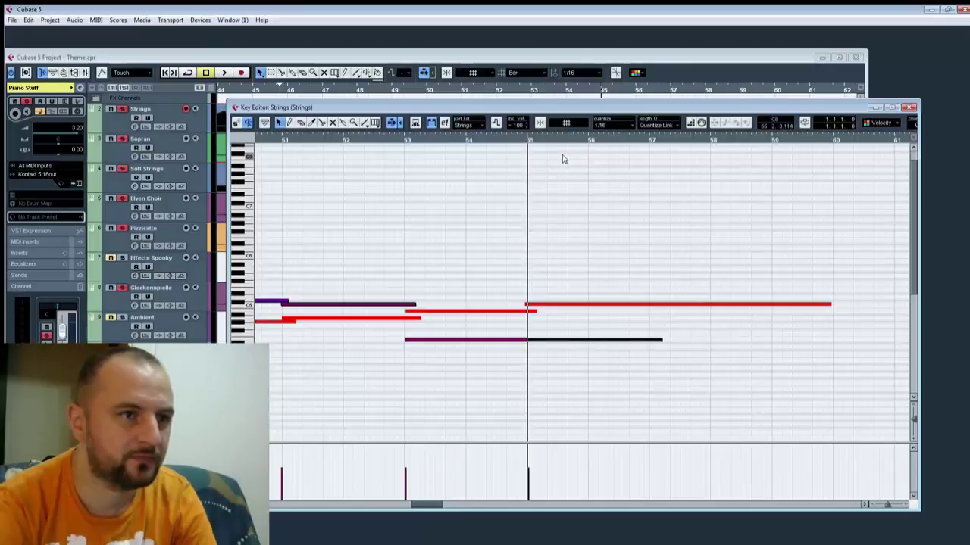
key("Up")
key("Up")
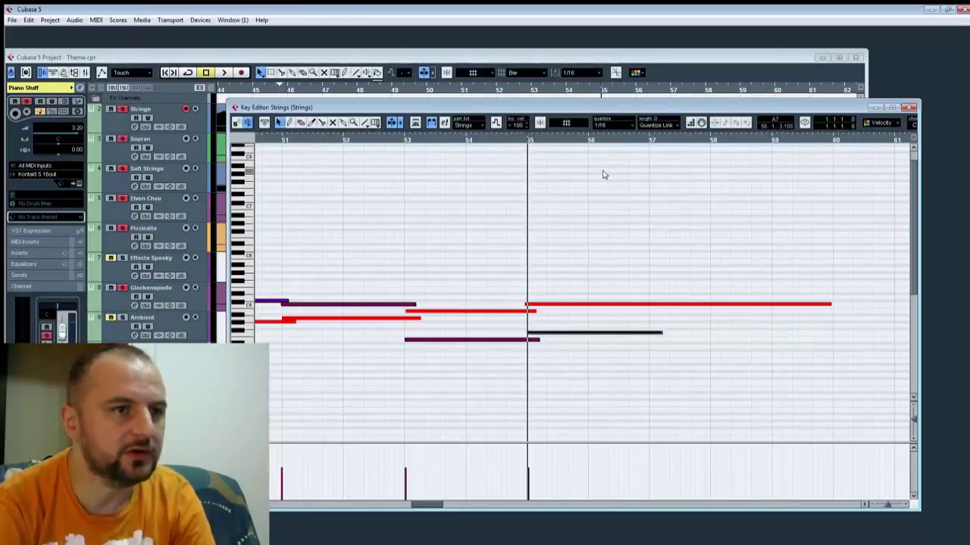
key("space")
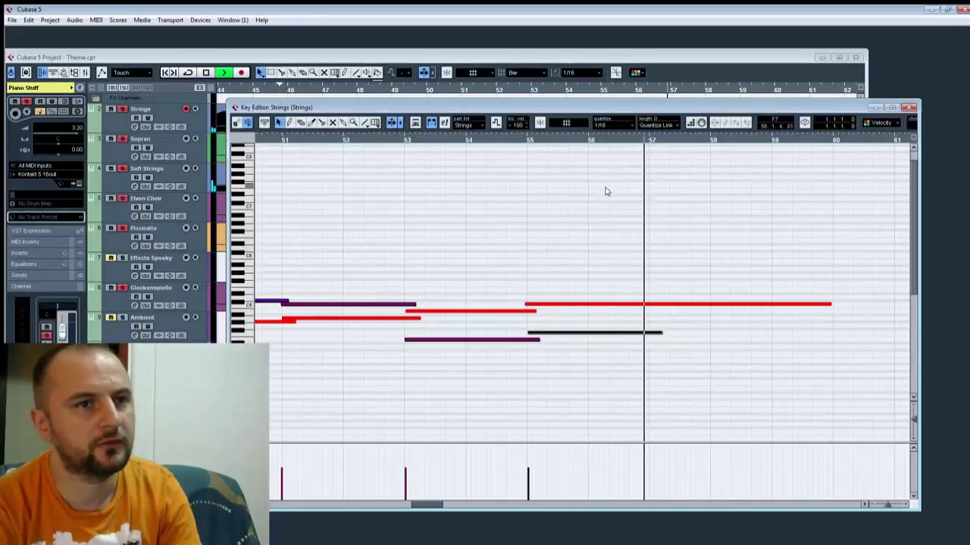
key("space")
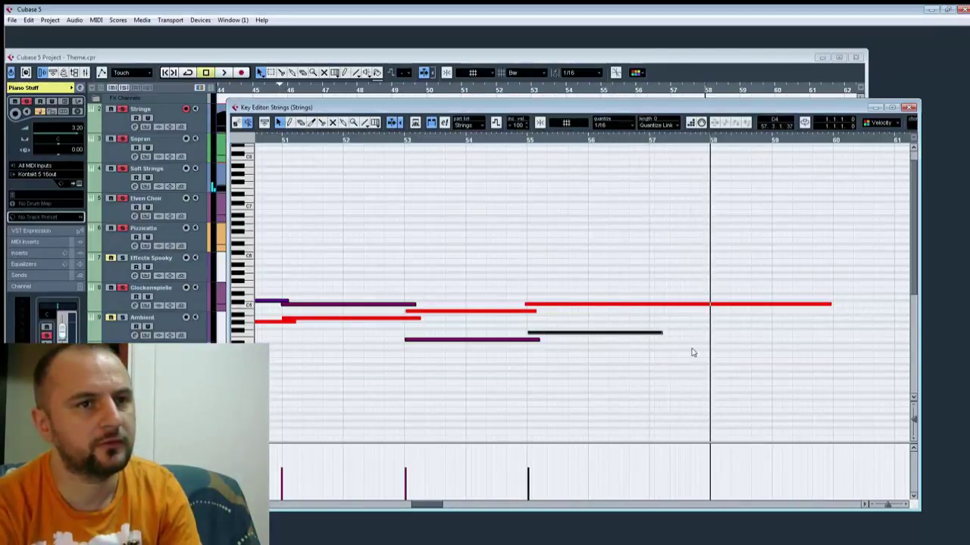
Step: Lengthen the F4 Strings note to bar 58, duplicate it from there to bar 61 and raise the duplicate one semitone to F#4
left_click_drag(658, 341, 709, 343)
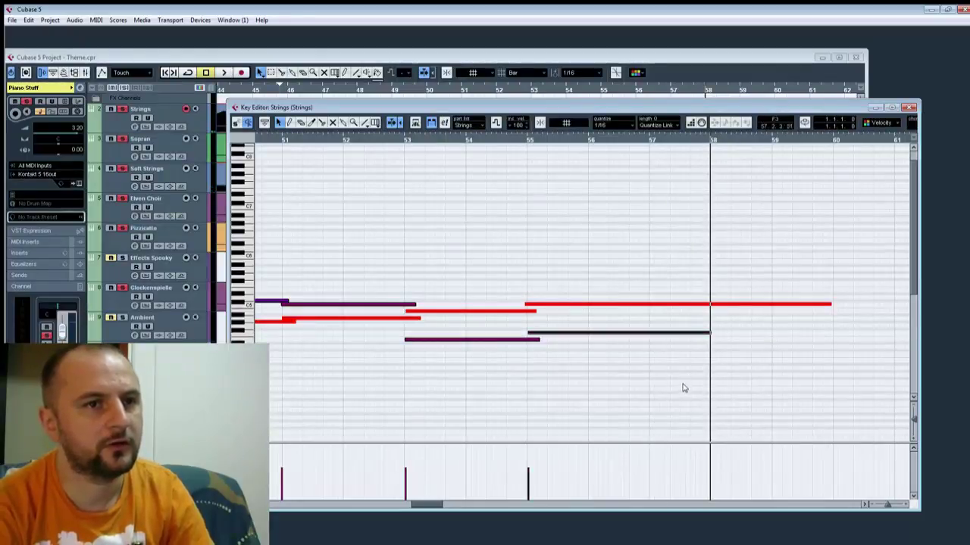
key("alt+d")
key("Down")
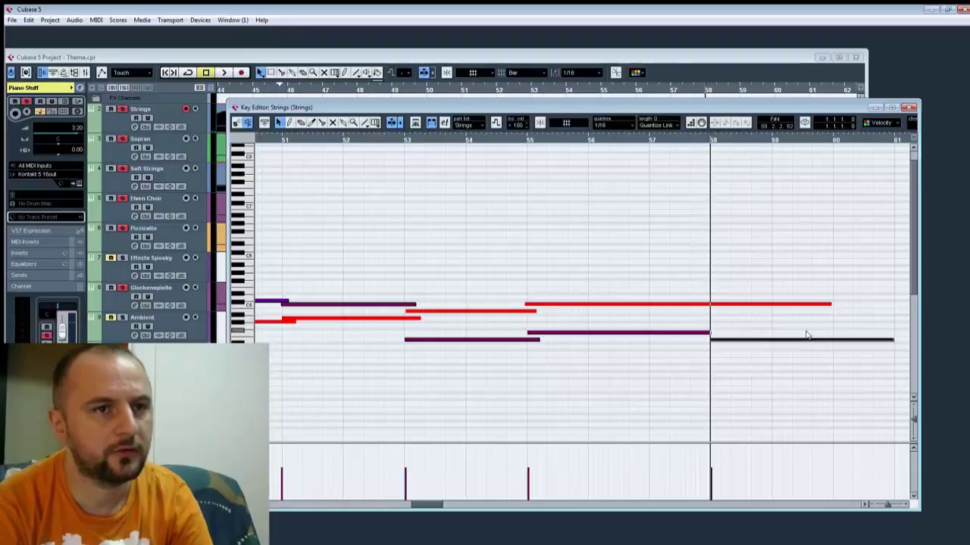
key("Up")
key("Up")
Step: Check the new F#4 note against the long C5 Soft Strings note by playing the ending and the phrase around bar 51
left_click(780, 300)
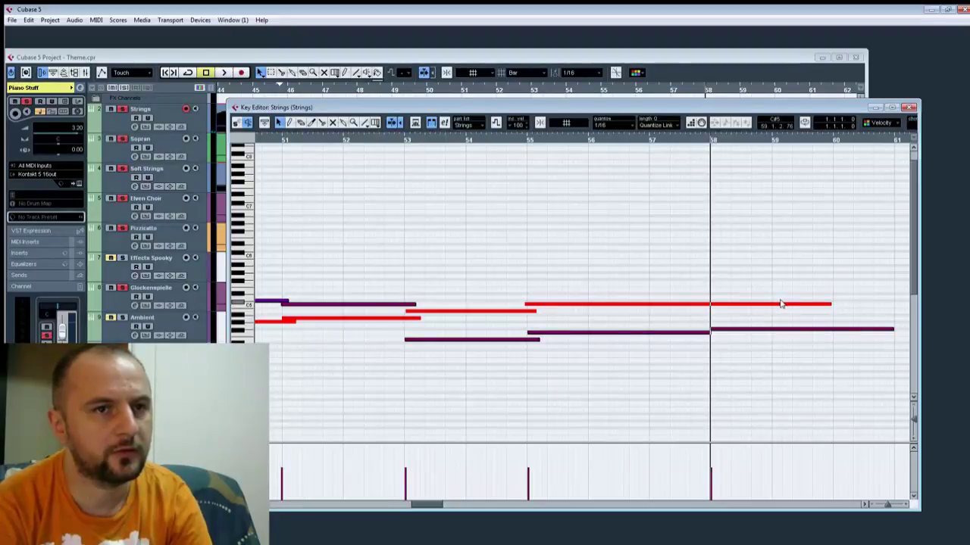
left_click(782, 306)
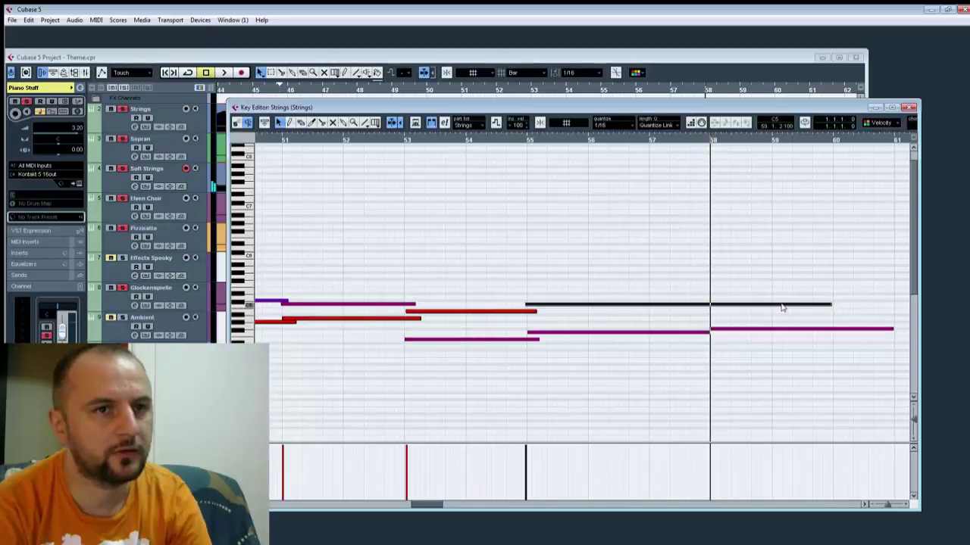
left_click(779, 321)
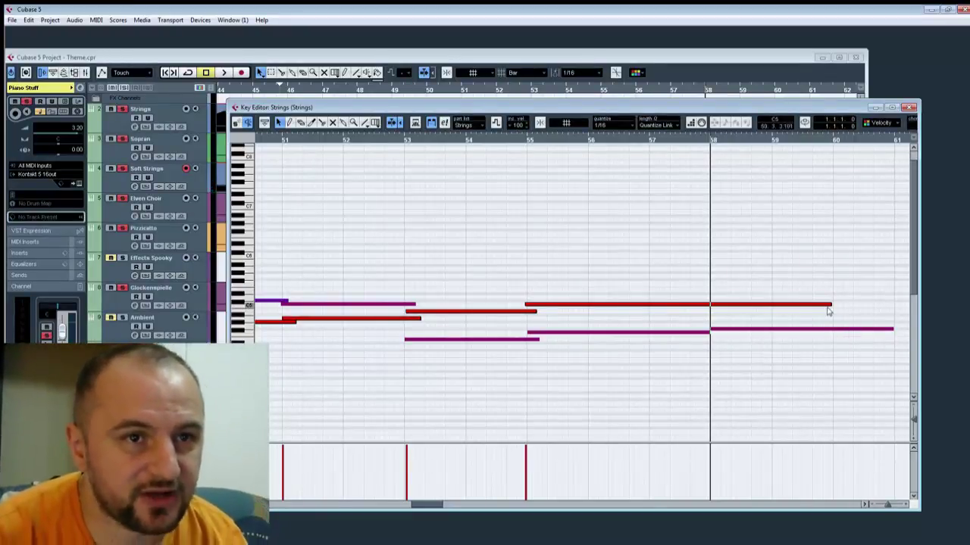
left_click_drag(830, 305, 831, 304)
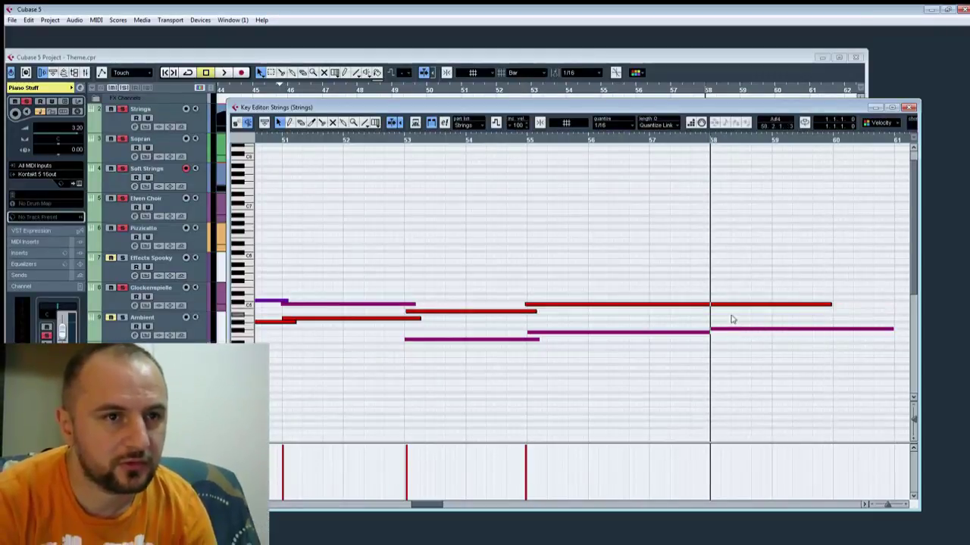
left_click_drag(745, 342, 746, 344)
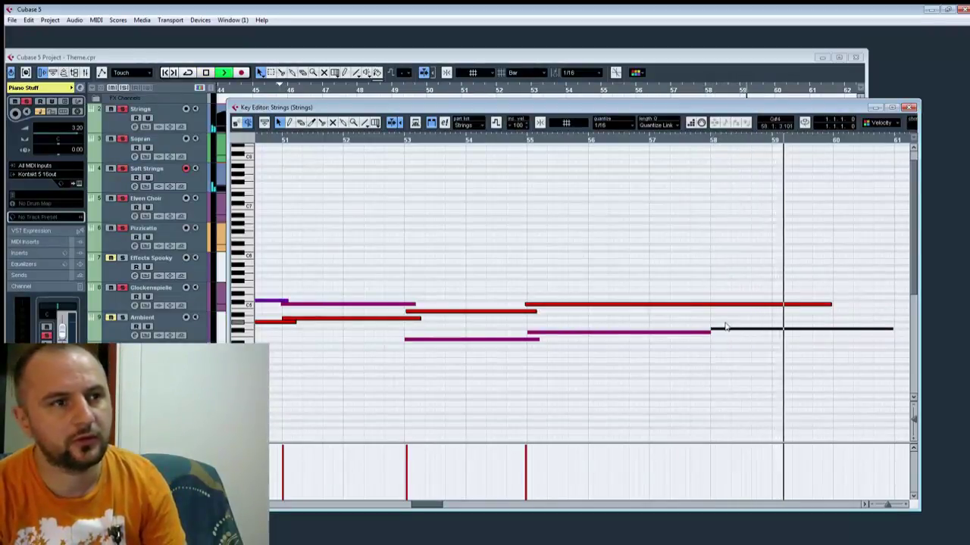
key("space")
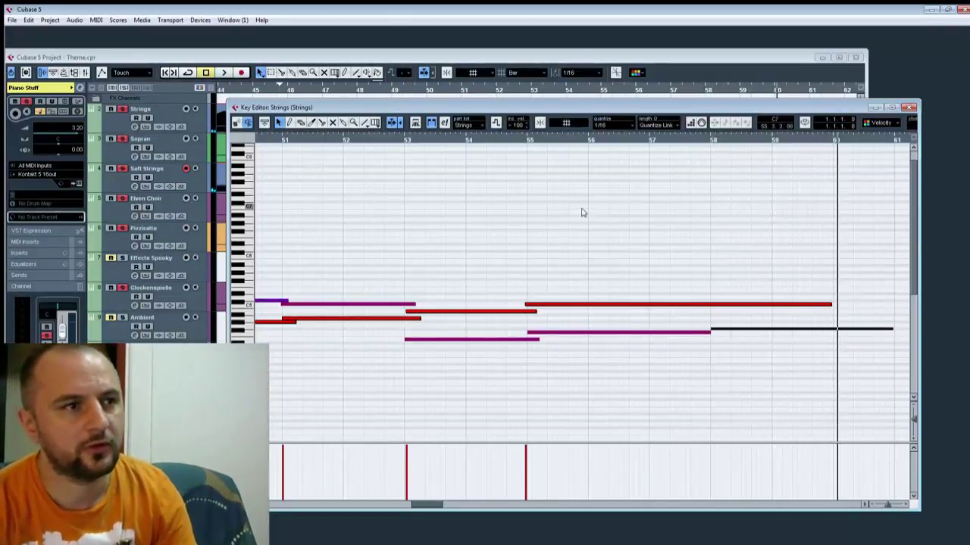
key("space")
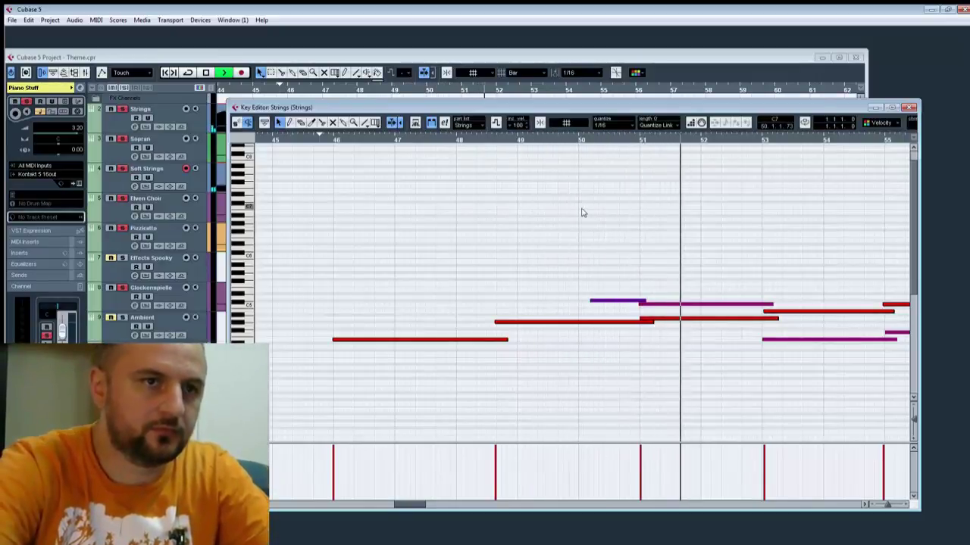
key("space")
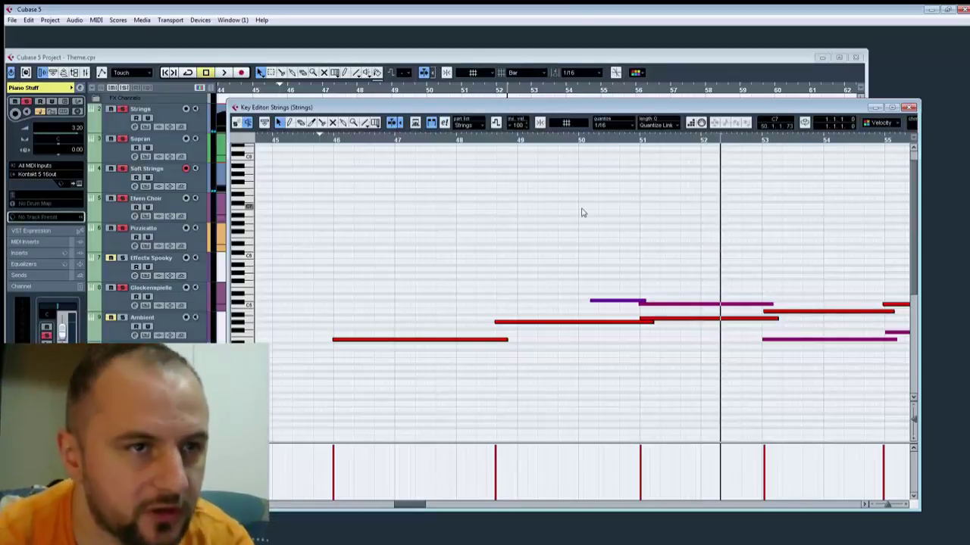
Step: Lower the velocity of the short Strings note in bar 50, transpose it down two semitones to B4 and play the passage
left_click(617, 302)
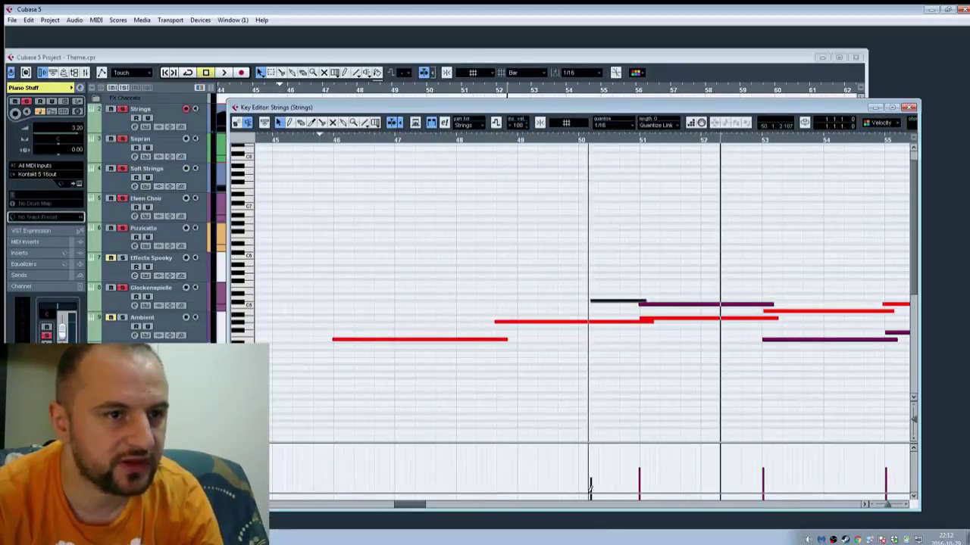
left_click_drag(590, 482, 591, 489)
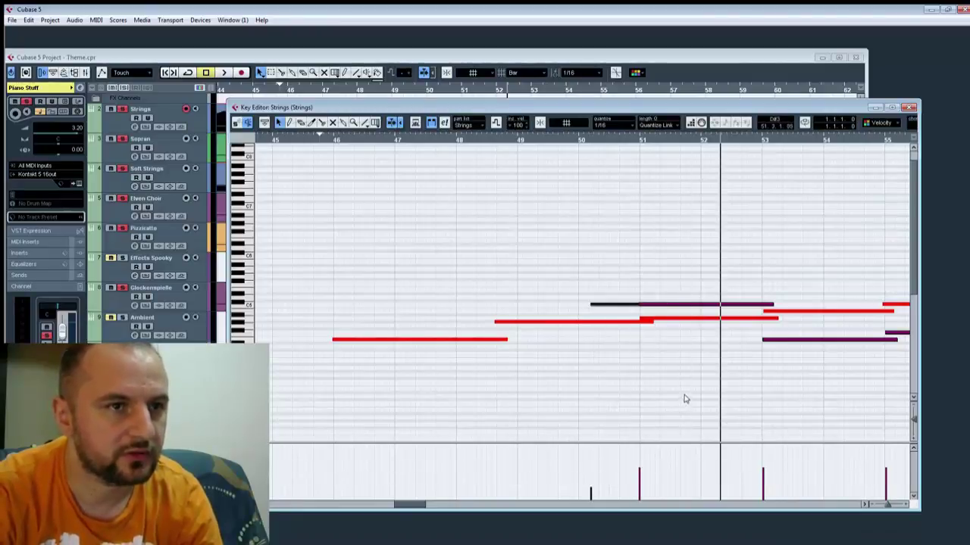
left_click(570, 142)
key("space")
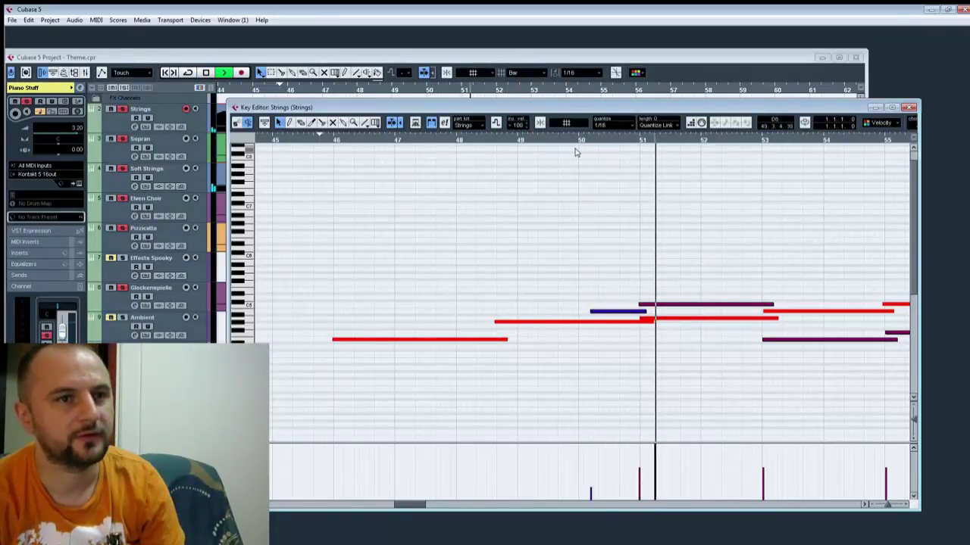
key("space")
key("space")
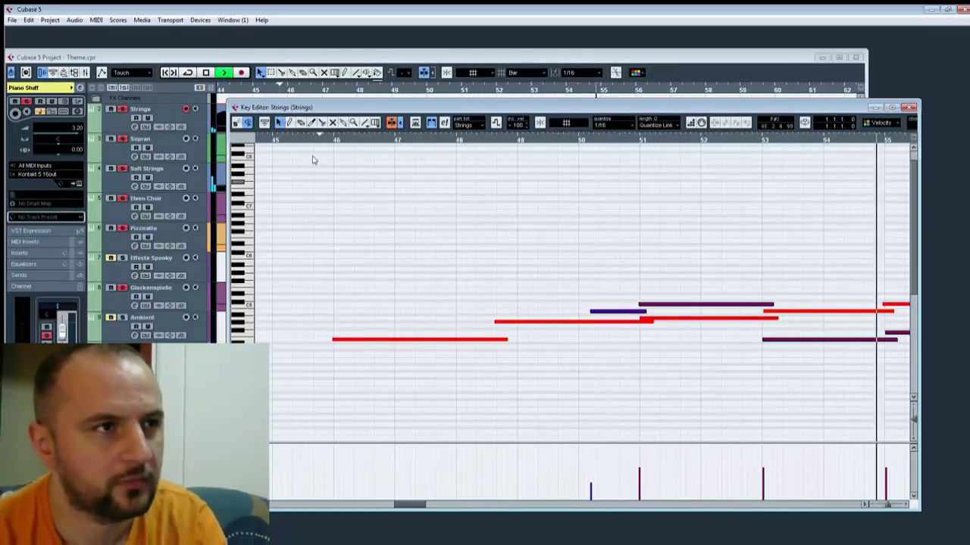
Step: Delete the short Strings note in bar 50 and play the whole phrase from bar 46 past bar 60
left_click_drag(587, 286, 617, 313)
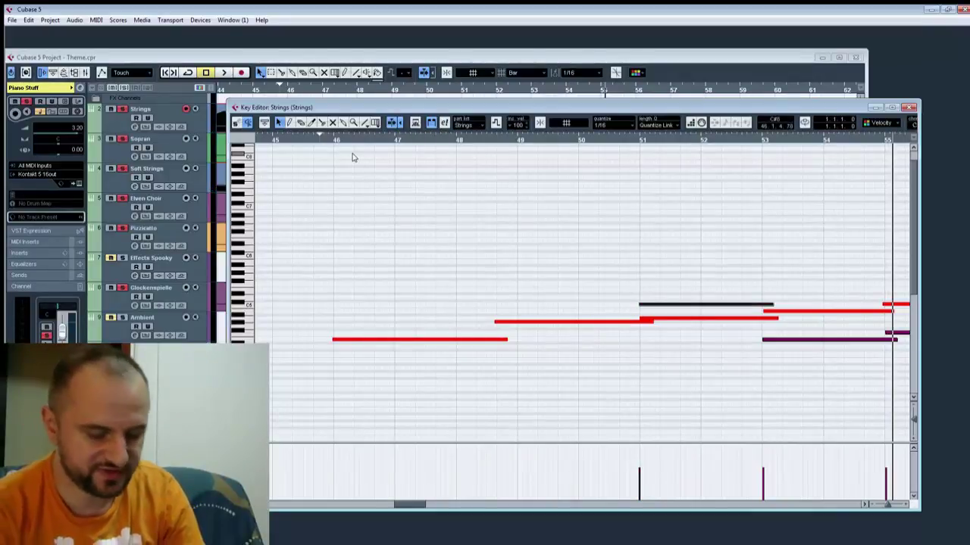
key("space")
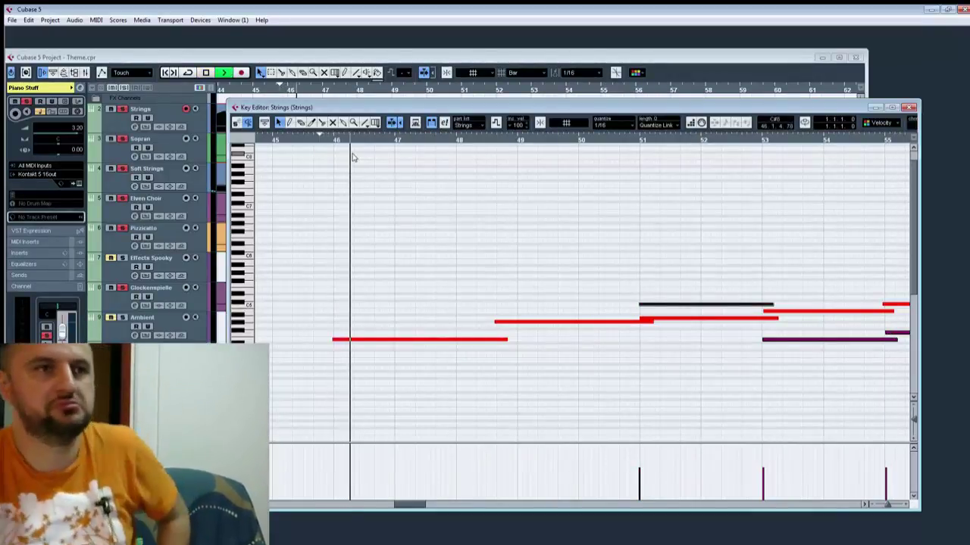
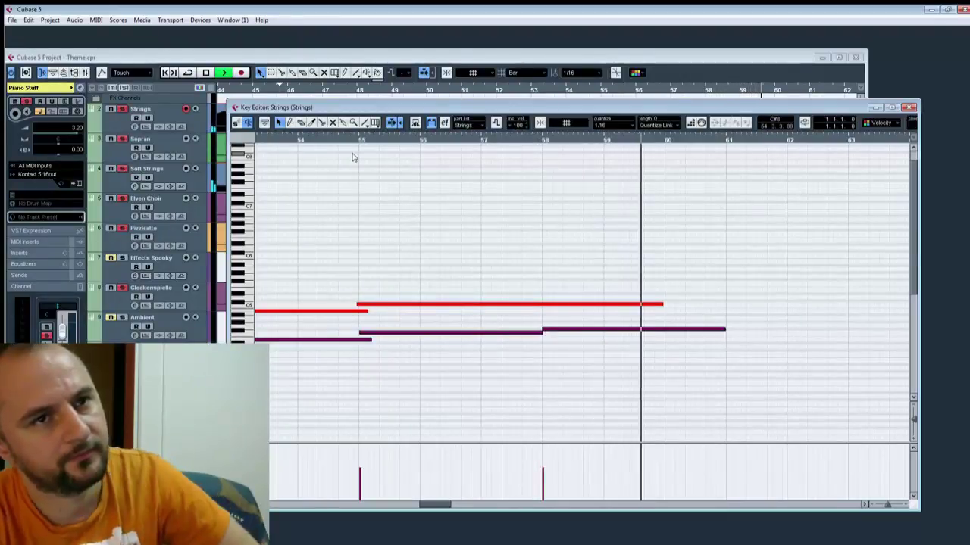
key("space")
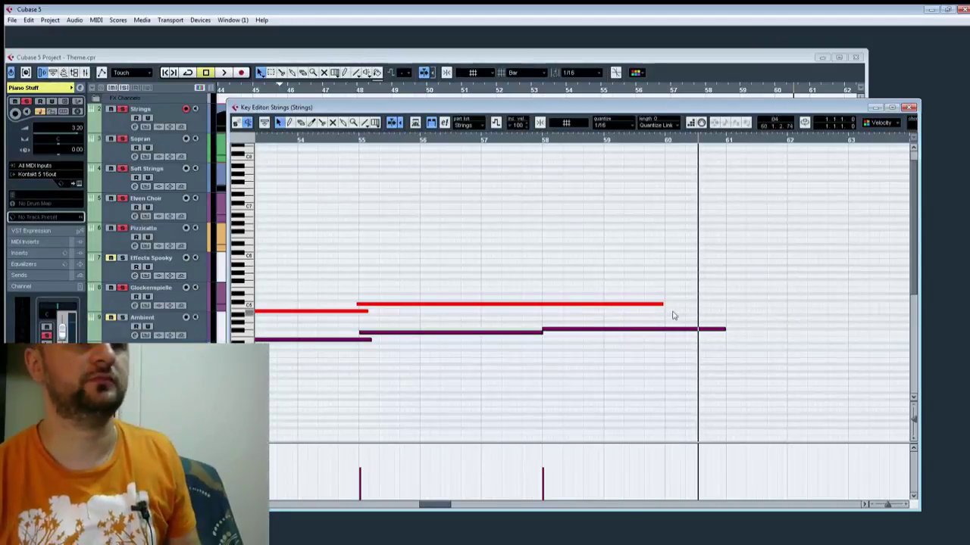
Step: Lengthen the C5 Soft Strings note and the F#4 Strings note to bar 62, and play the passage from just before bar 53
left_click_drag(663, 307, 788, 320)
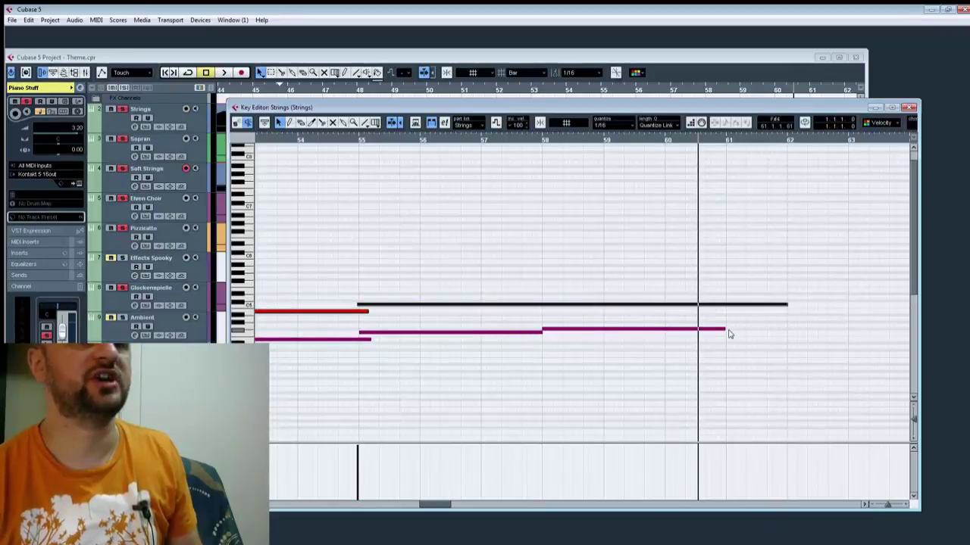
left_click_drag(725, 333, 787, 336)
left_click_drag(602, 390, 711, 384)
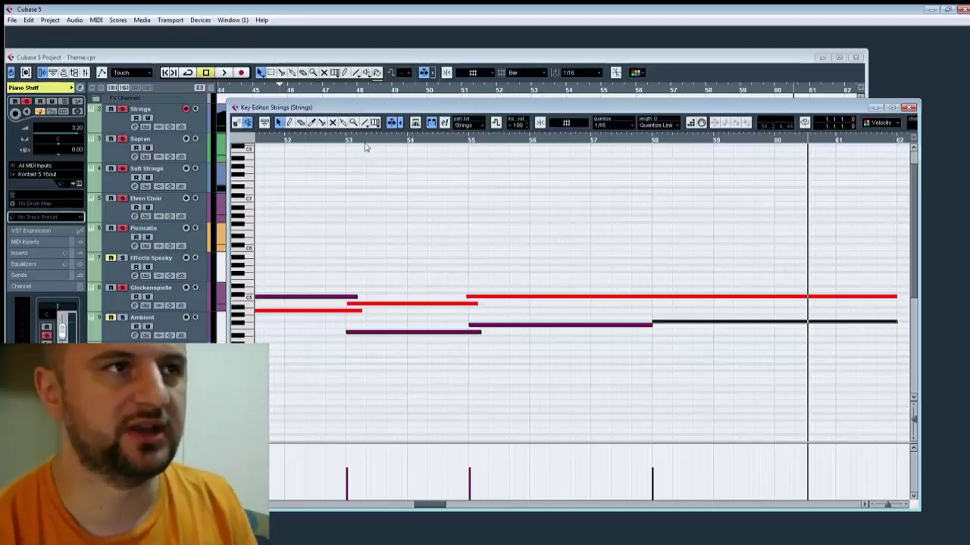
left_click(335, 146)
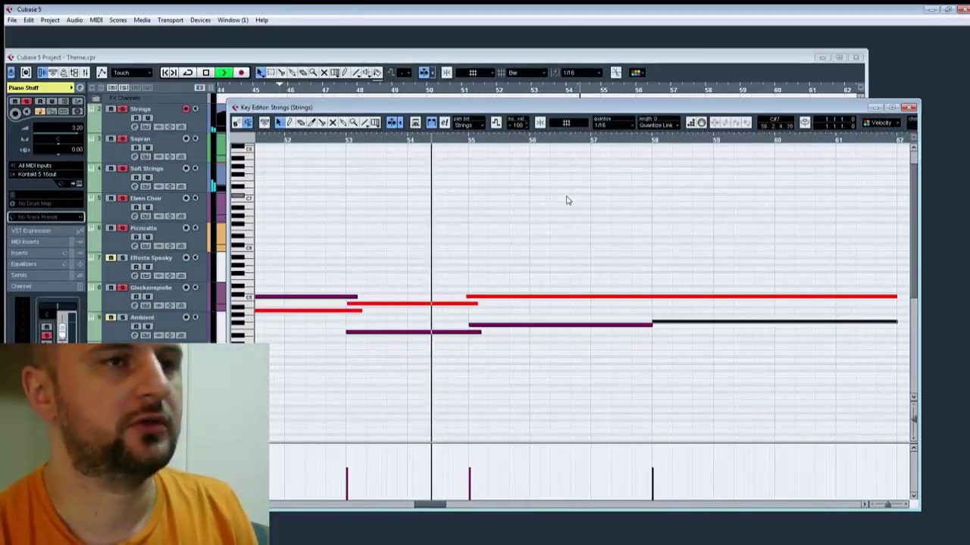
key("space")
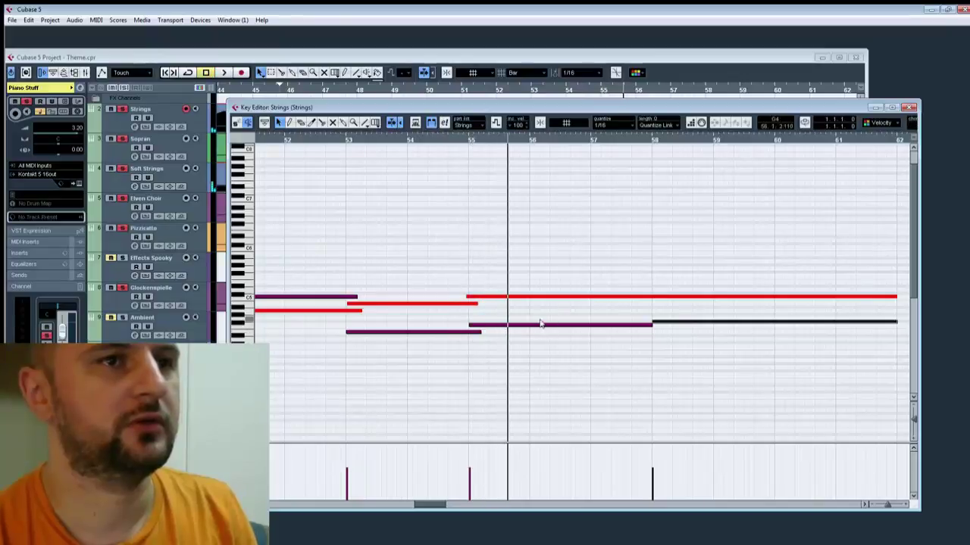
Step: Try the Strings note between bars 55 and 58 at lower pitches down to C4, and play it from just before bar 53
left_click(540, 325)
key("Down")
key("Up")
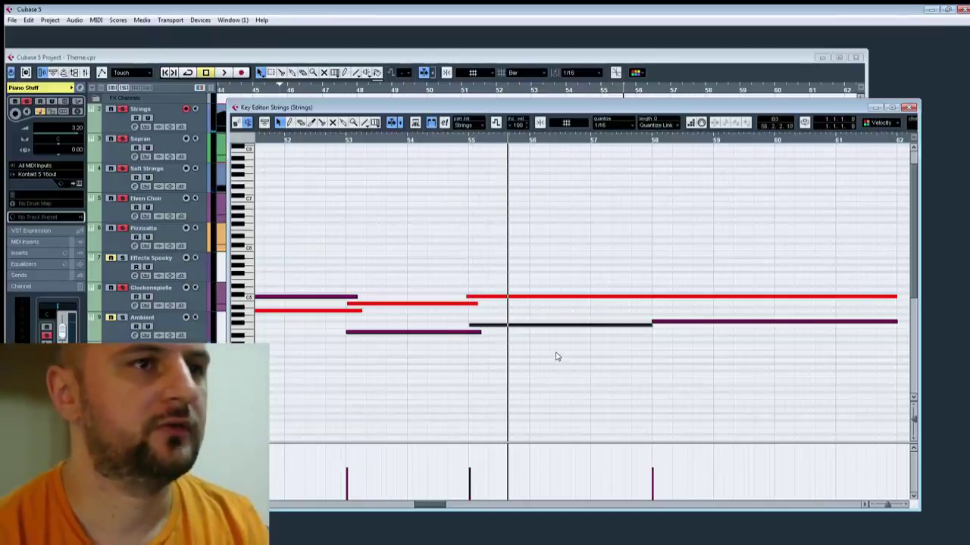
key("Down")
key("Down")
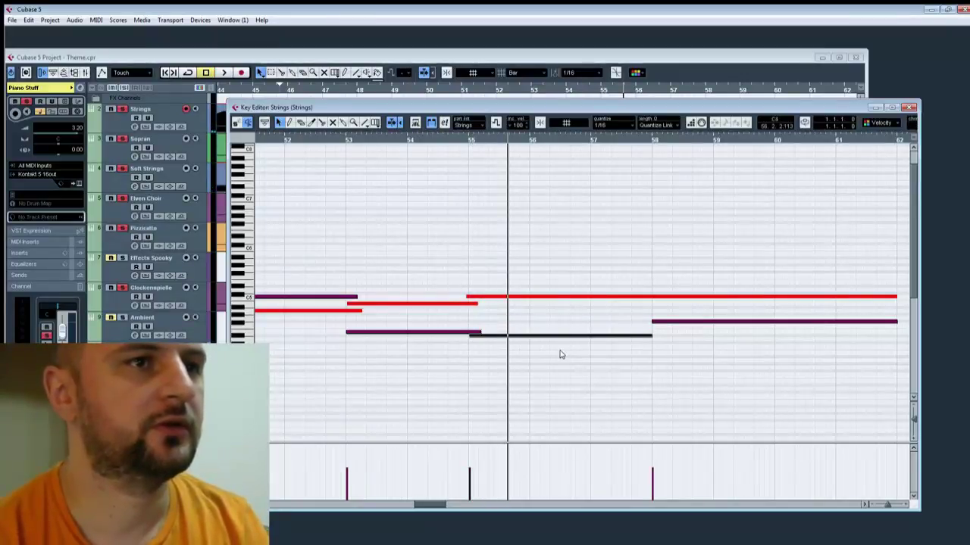
key("Up")
key("Up")
key("Down")
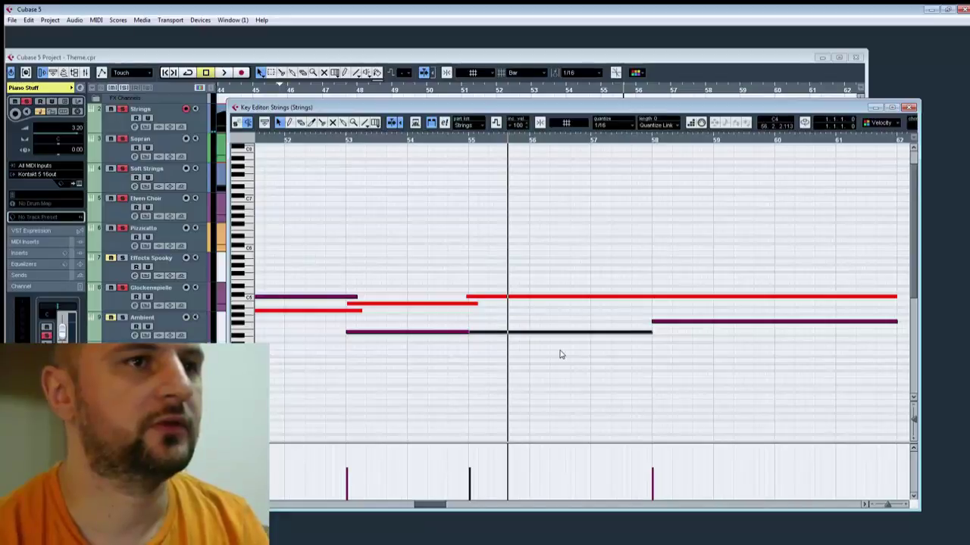
key("Down")
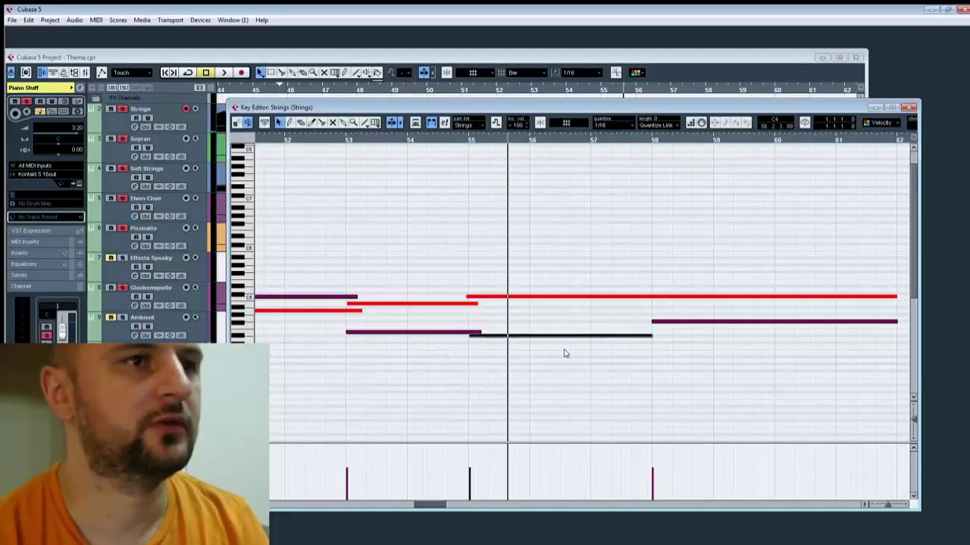
key("Down")
key("Down")
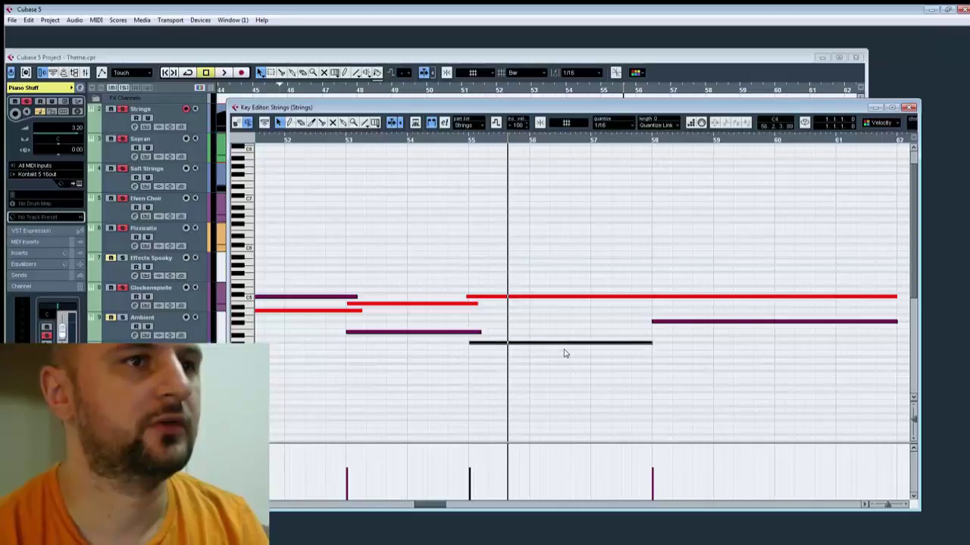
key("Down")
left_click(334, 142)
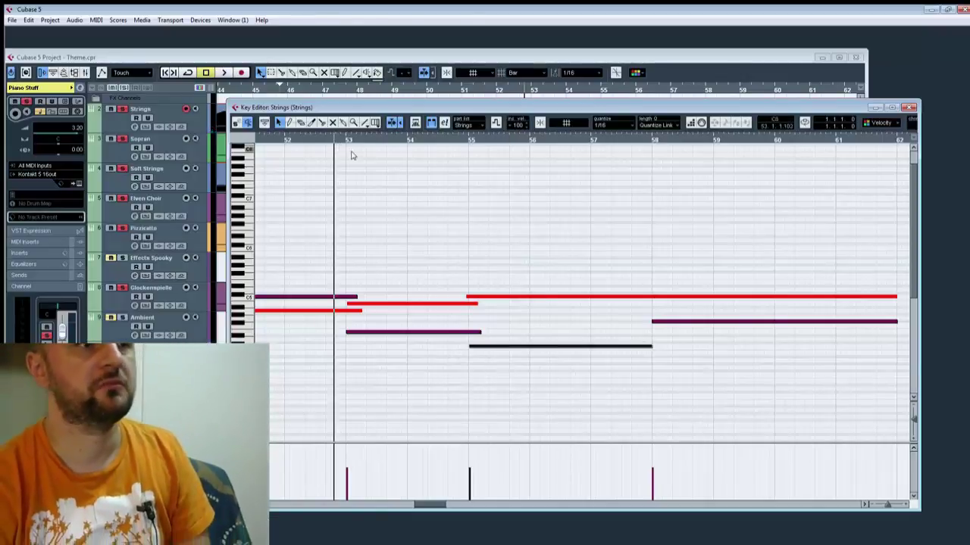
key("space")
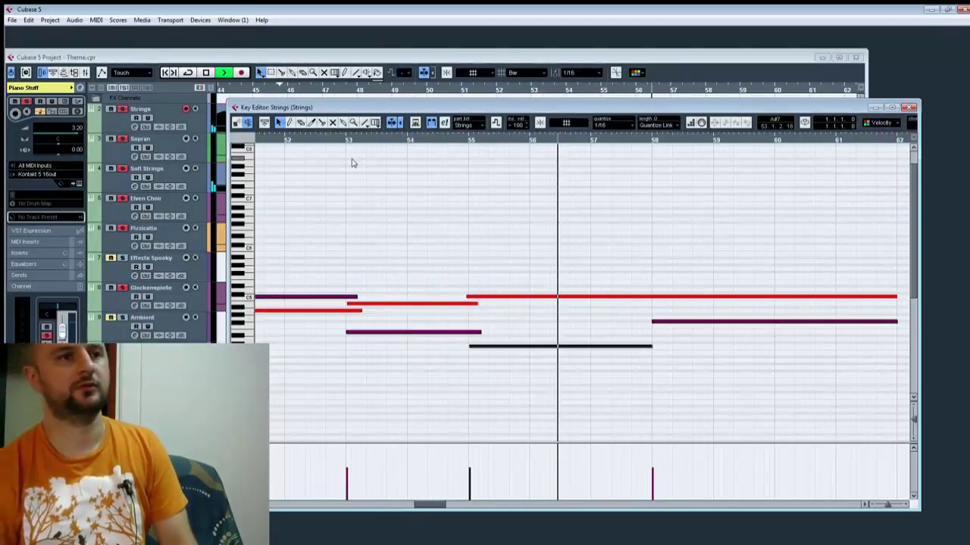
key("space")
Step: Transpose the Strings note between bars 55 and 58 back up to F4
key("Up")
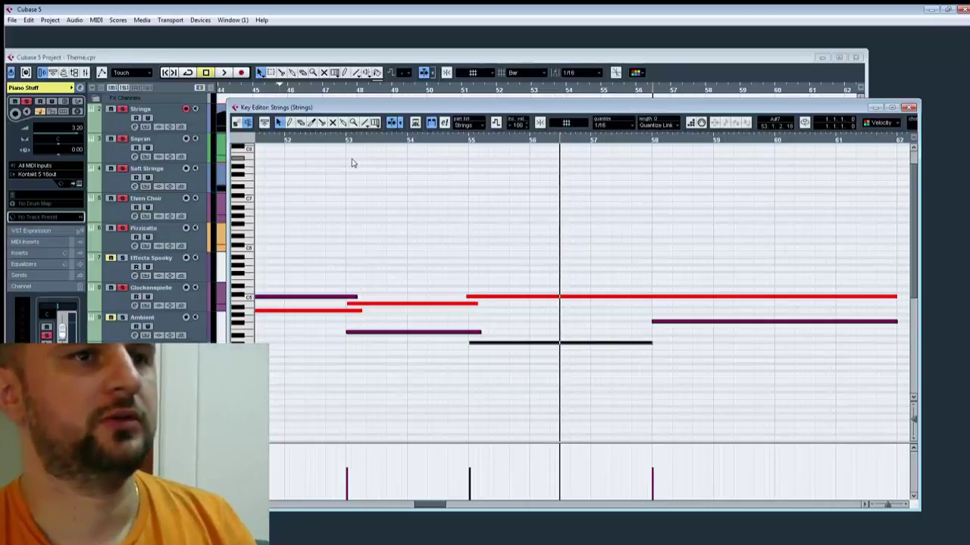
key("Up")
key("Up")
key("Up")
key("Up")
key("Down")
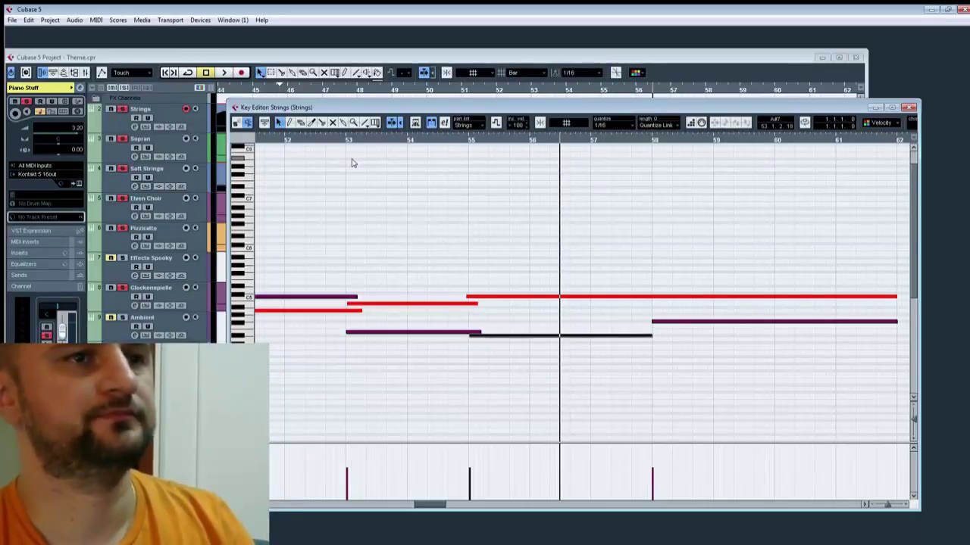
key("Up")
key("Up")
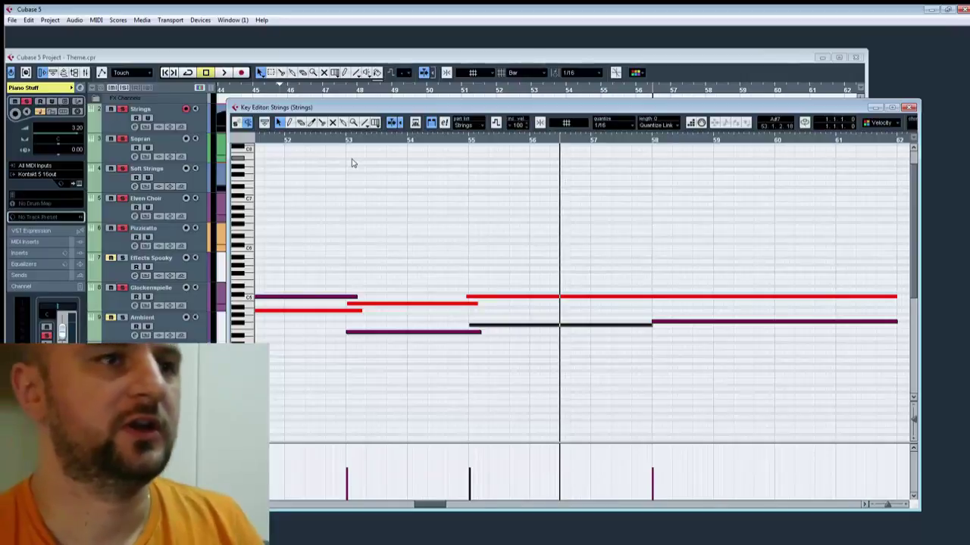
Step: Quantize the E4 Strings note at bar 53 and transpose it up one octave to E5
left_click_drag(447, 258, 608, 232)
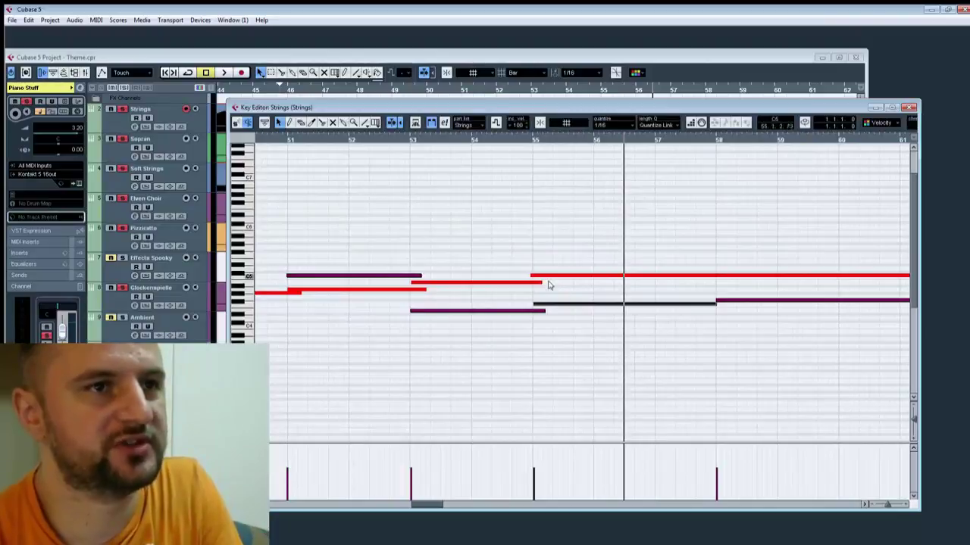
left_click(465, 311)
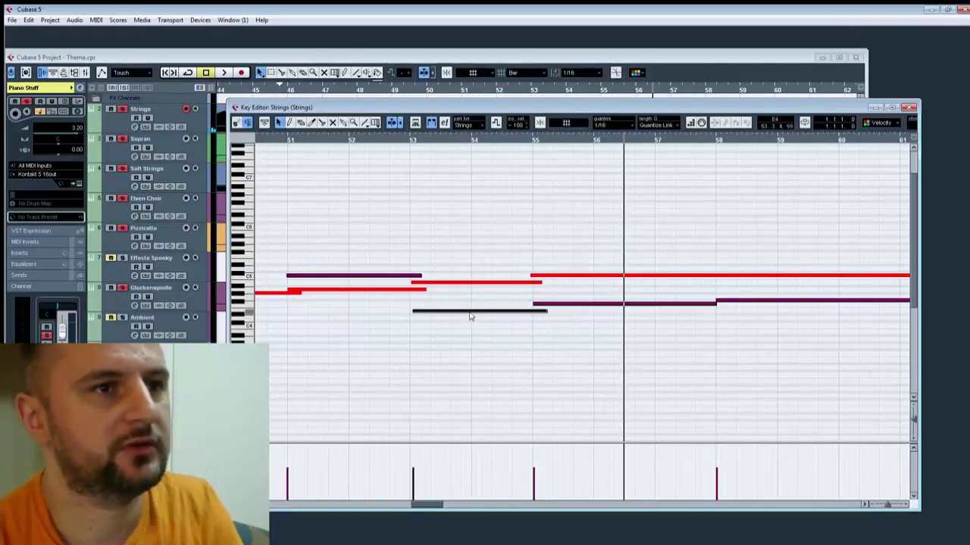
key("q")
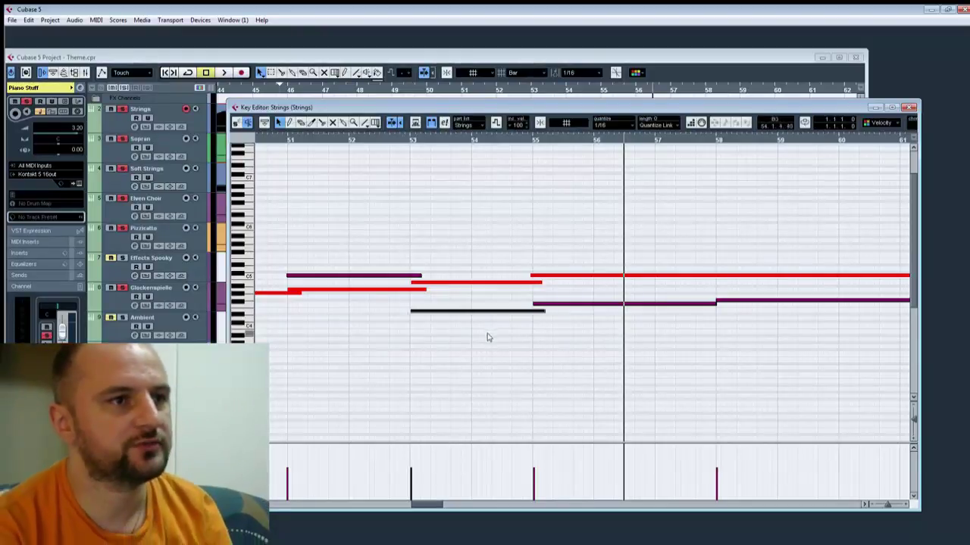
left_click_drag(464, 337, 468, 301)
key("Up")
key("Up")
key("Up")
key("Up")
key("Up")
key("Up")
key("Up")
key("Up")
Step: Raise the Strings note between bars 55 and 58 to G#4 and play the passage from just before bar 55
key("Up")
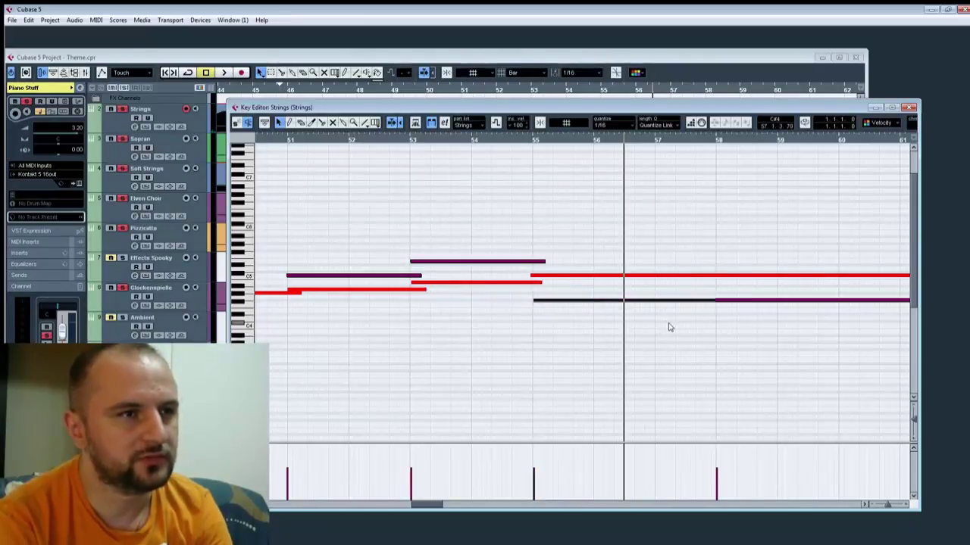
key("Up")
key("Up")
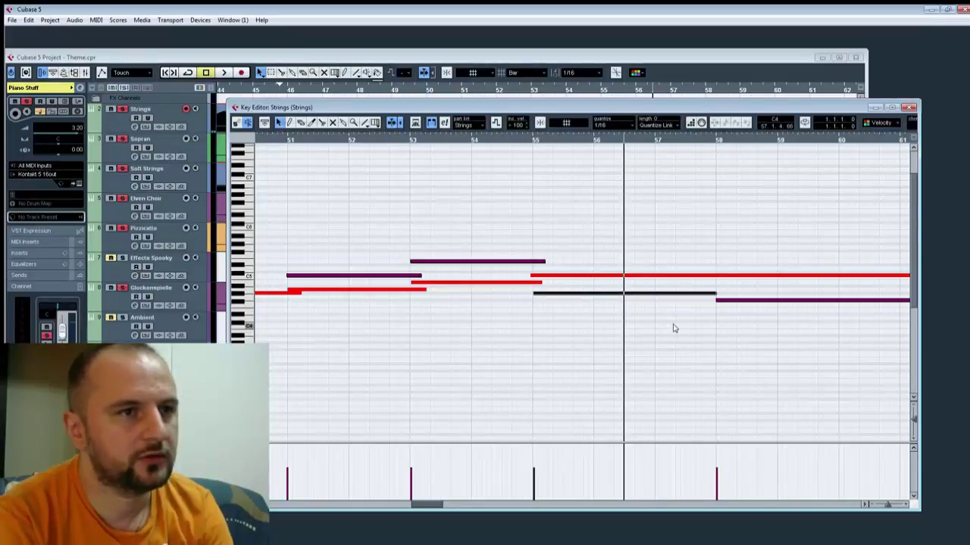
key("Up")
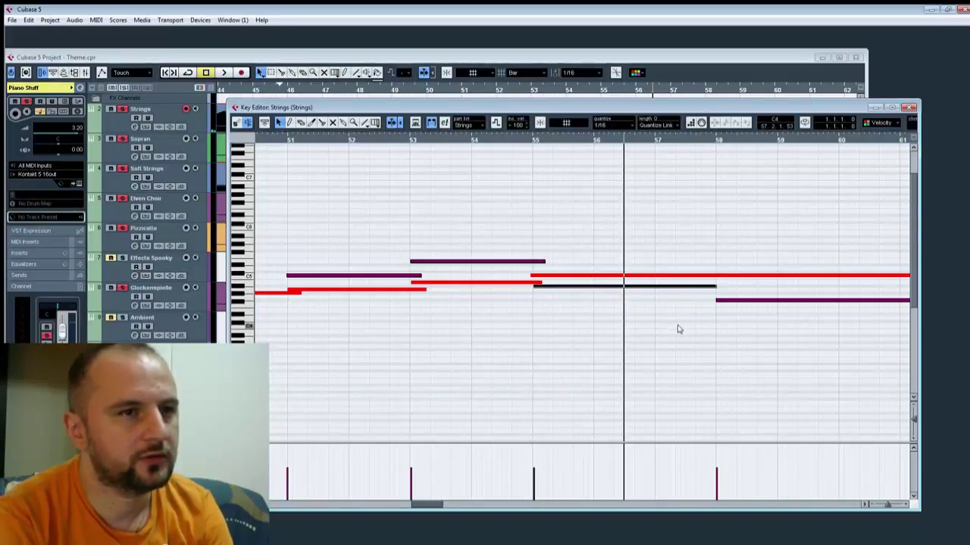
key("Up")
key("Down")
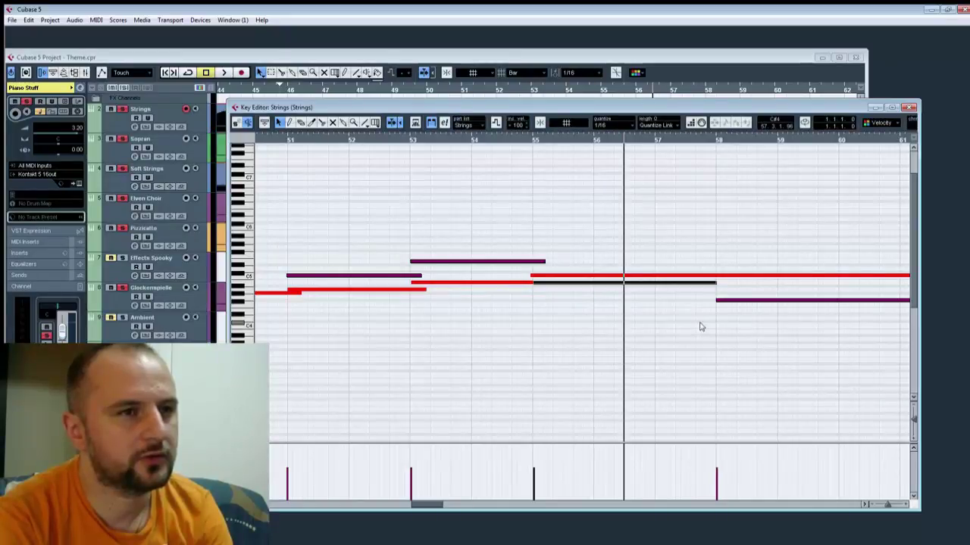
key("Down")
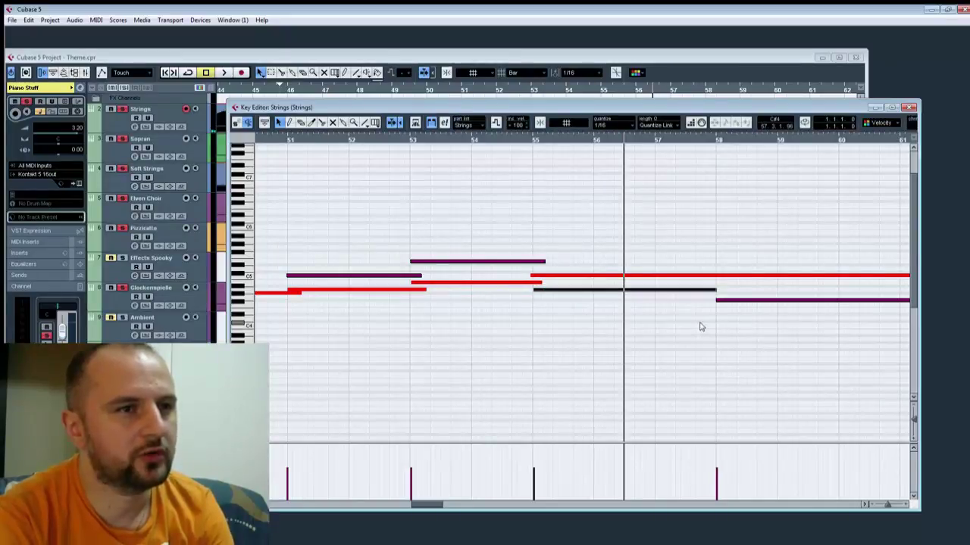
key("Down")
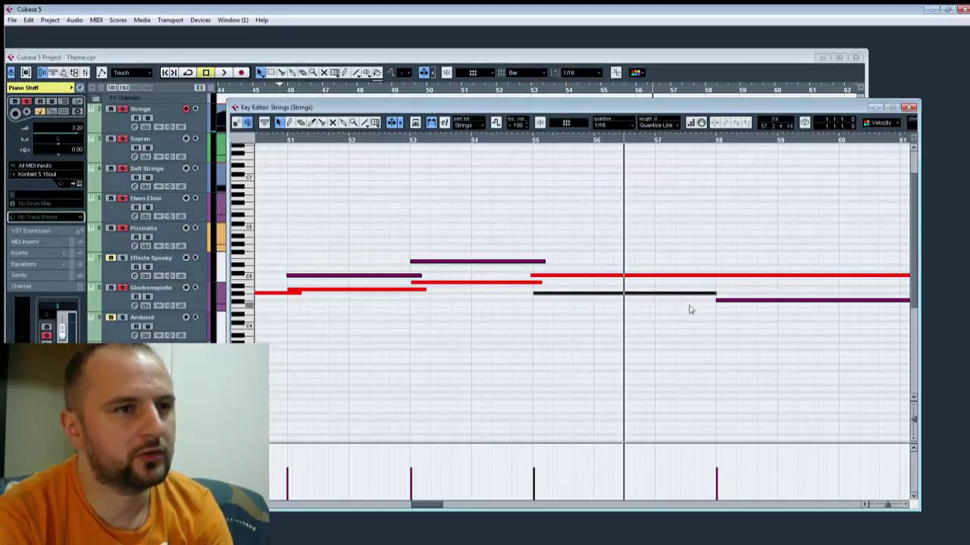
left_click(524, 143)
key("space")
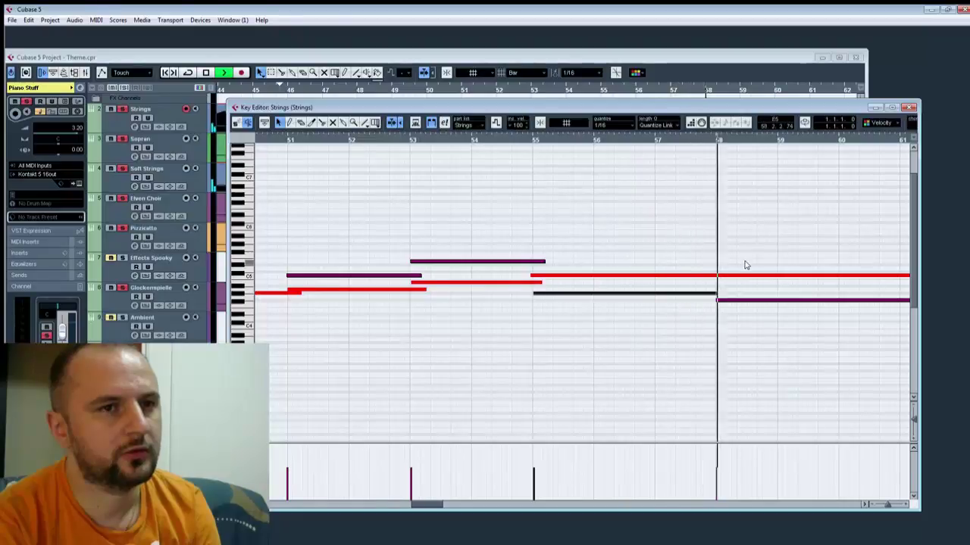
Step: Transpose the last Strings note, from bar 58 to 62, down to E4 and play the passage from just before bar 53
left_click(763, 301)
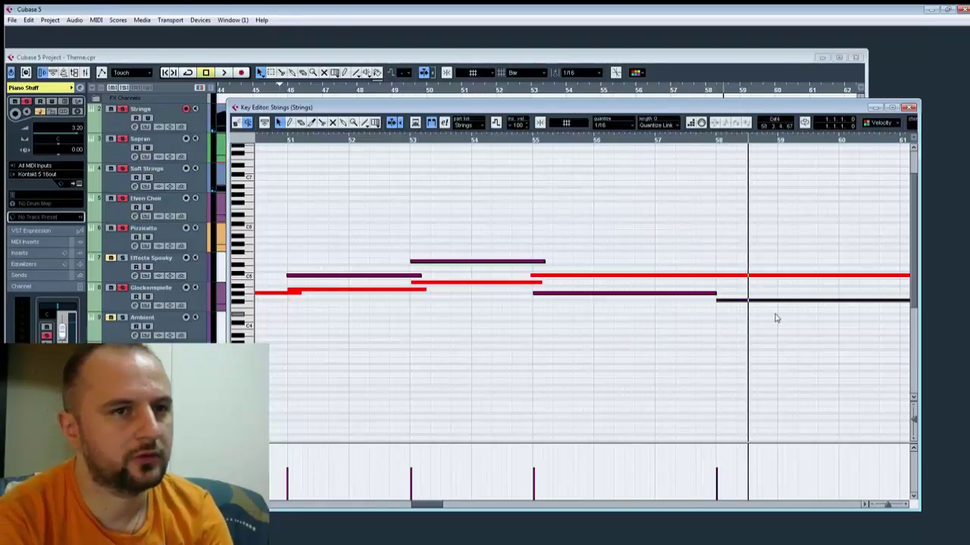
key("Down")
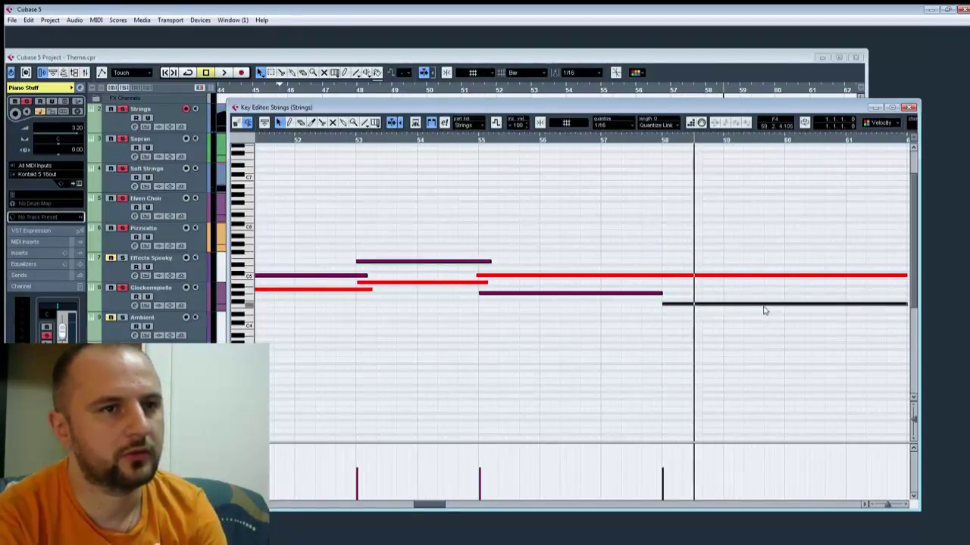
key("Down")
key("Down")
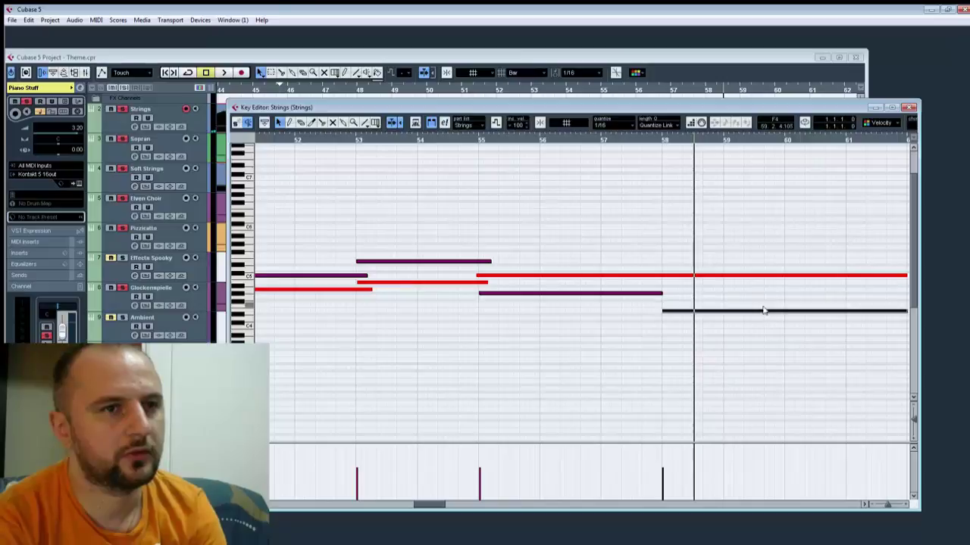
left_click(348, 140)
key("space")
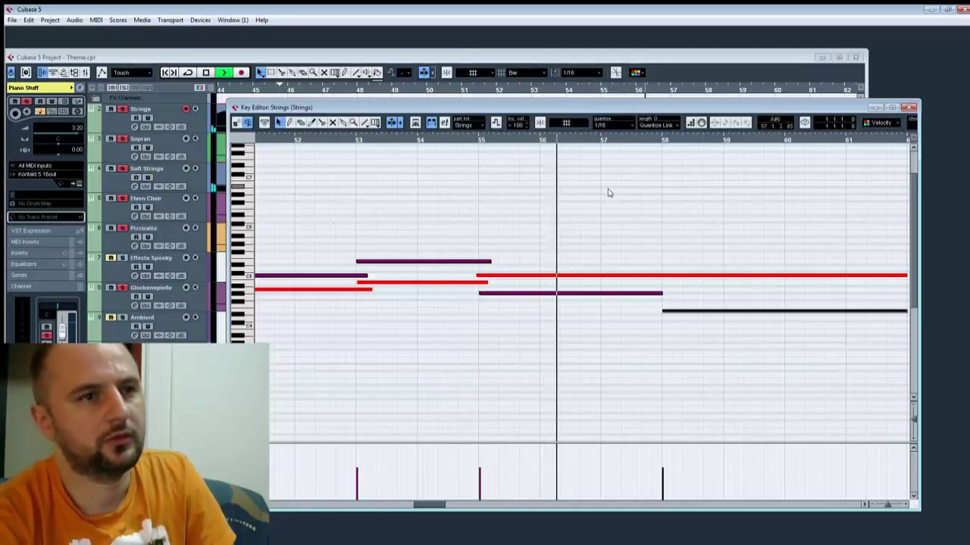
key("space")
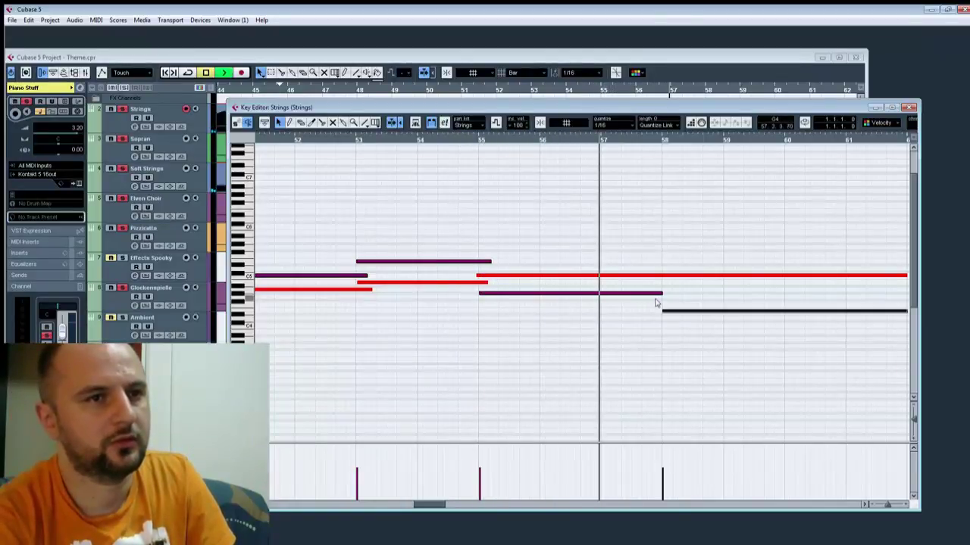
key("space")
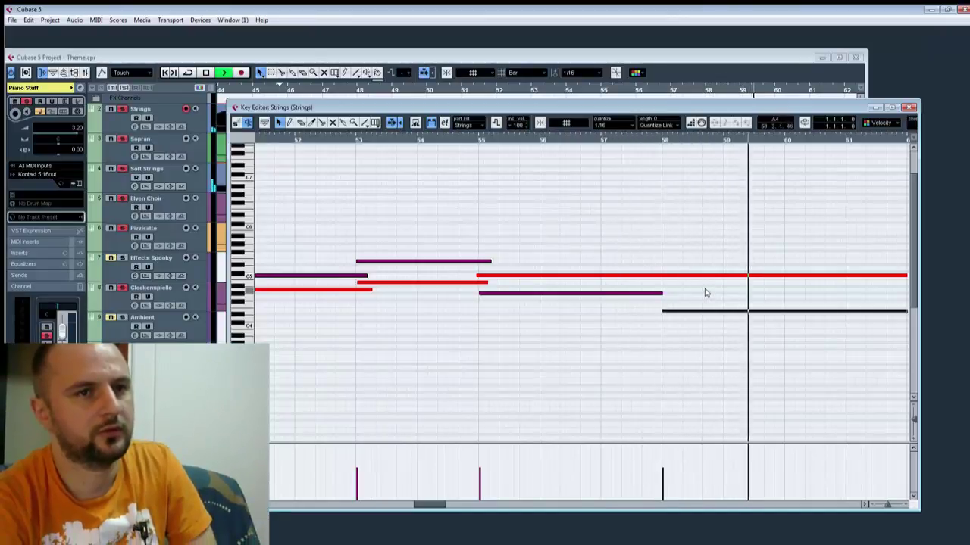
key("space")
Step: Shorten the long C5 Soft Strings note to bar 60, duplicate it from there, lower the duplicate one semitone to B4 and play it
scroll(750, 300, "right", 3)
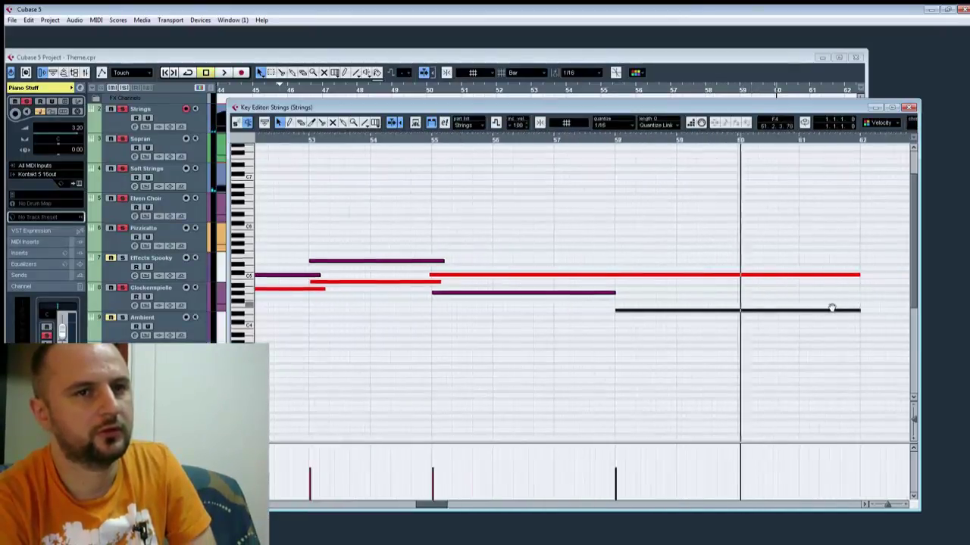
left_click_drag(824, 313, 701, 311)
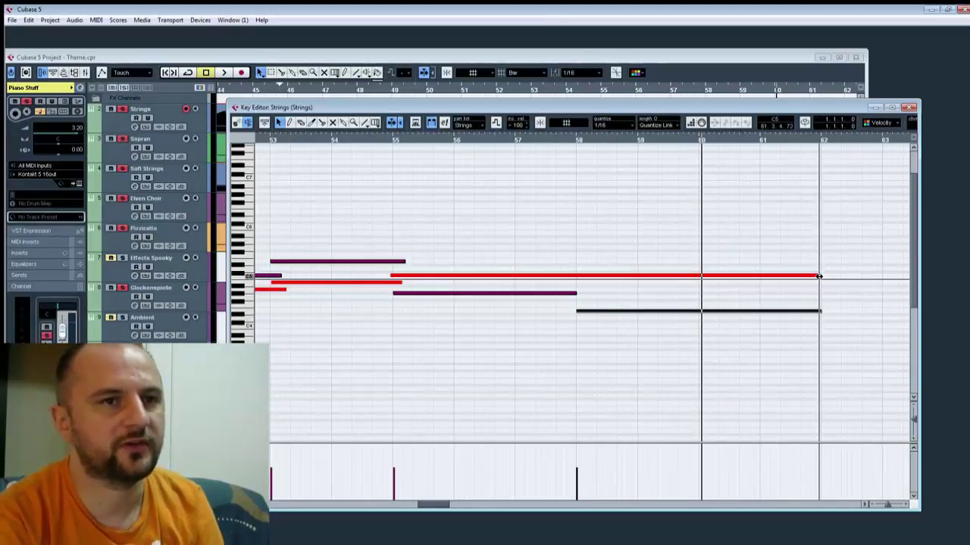
left_click_drag(820, 278, 701, 278)
key("ctrl+d")
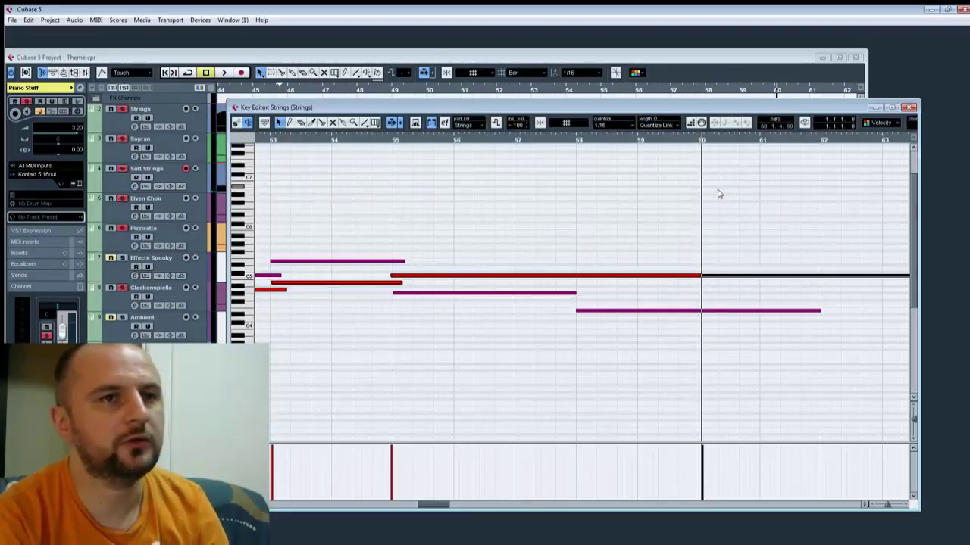
key("Down")
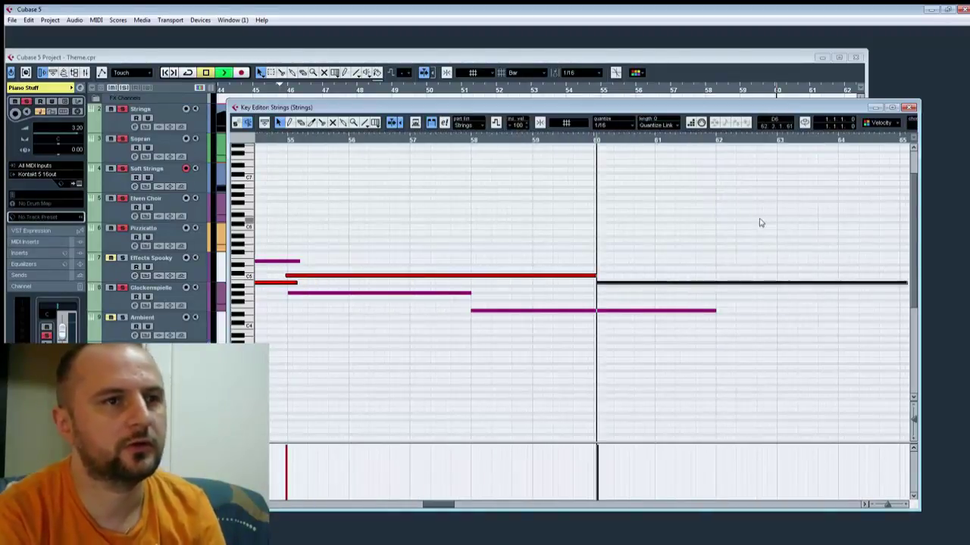
key("space")
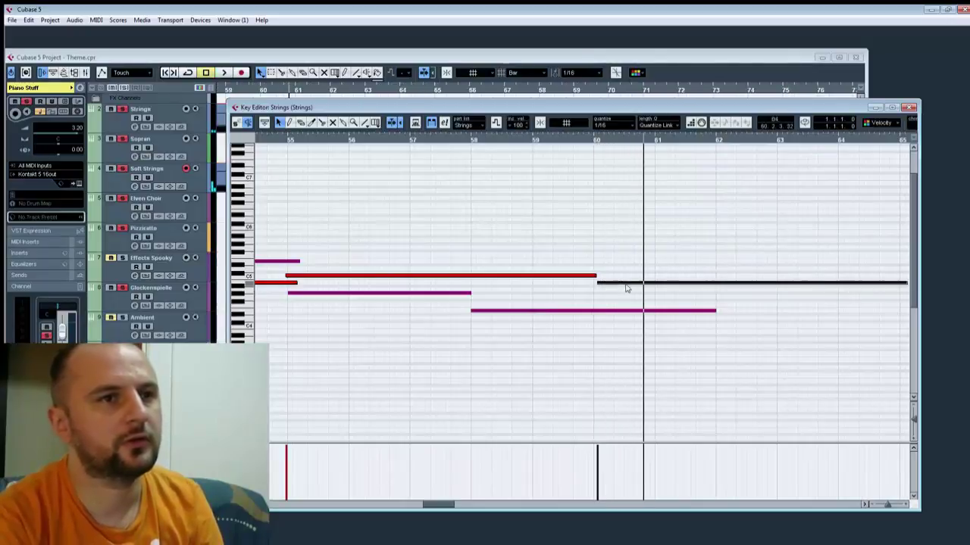
Step: Shift the B4 Soft Strings note slightly ahead of bar 60 and play the phrase through past bar 62
left_click_drag(620, 285, 613, 290)
scroll(810, 284, "left", 5)
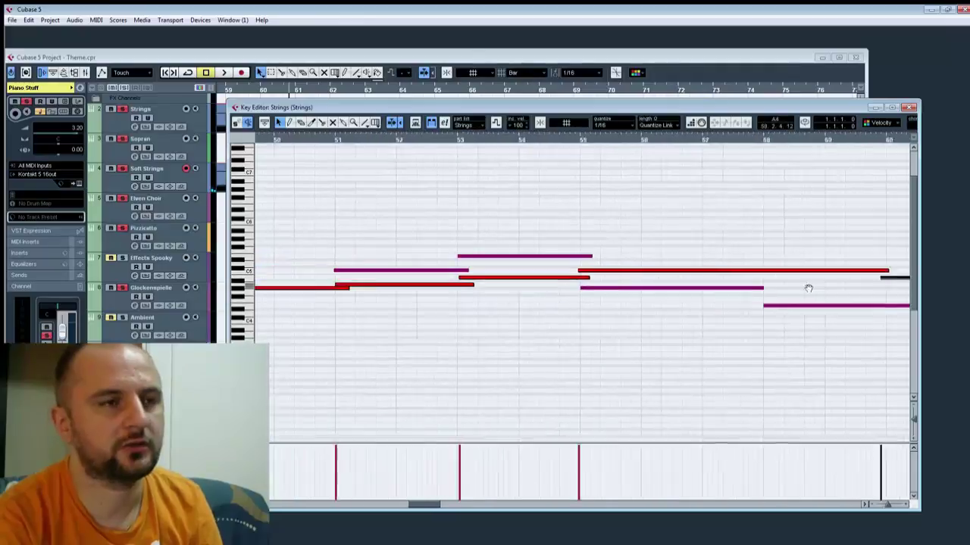
key("KP_Subtract")
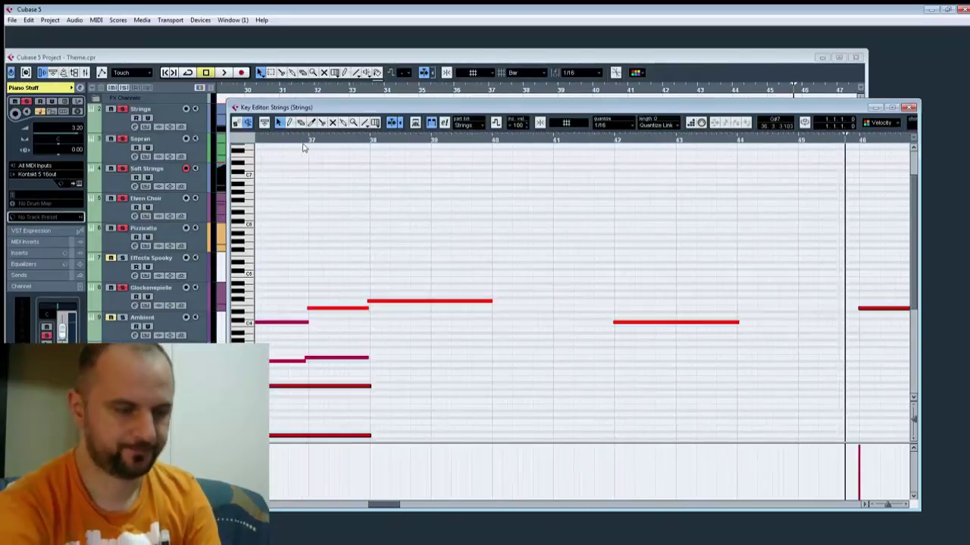
key("space")
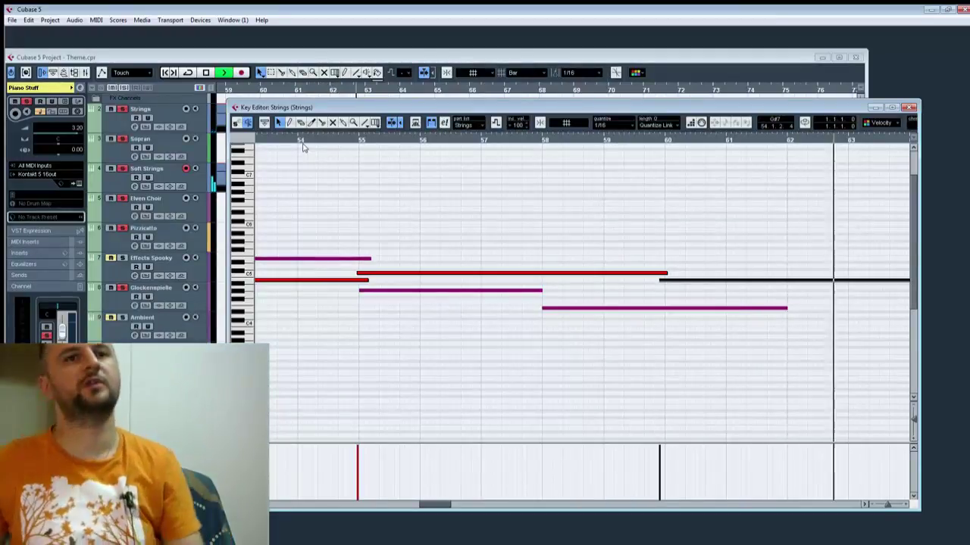
key("space")
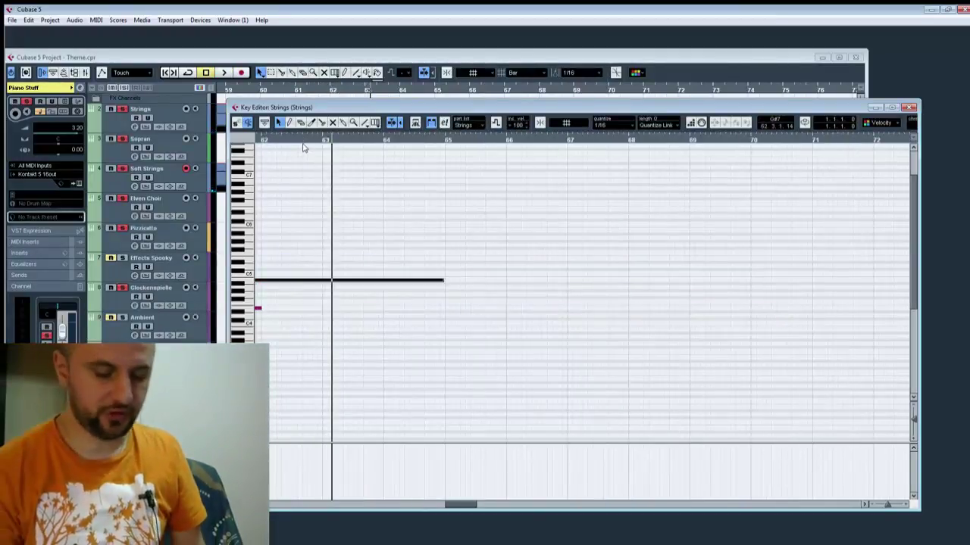
Step: Play up to bar 50 and try a copy of the bar 46 Soft Strings note there, raised to C5
key("KP_0")
key("space")
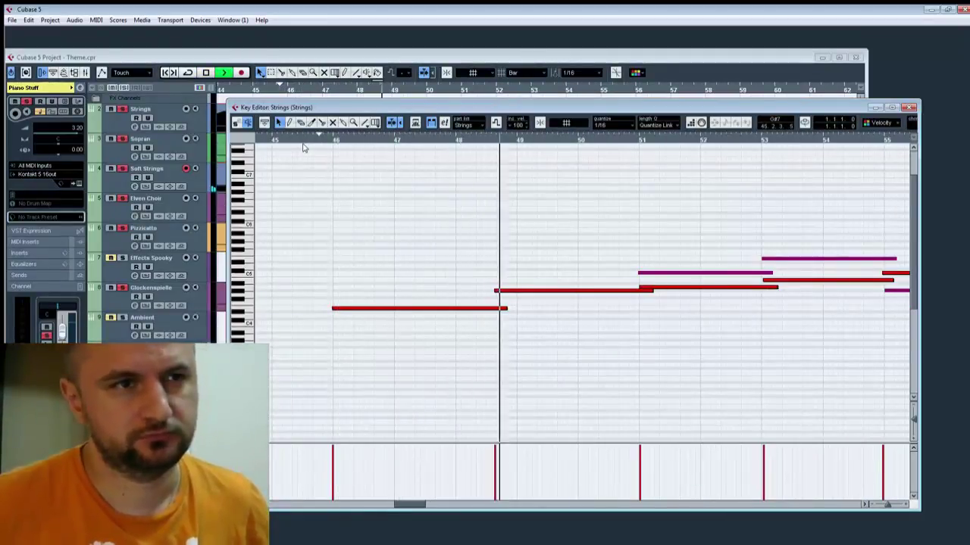
key("space")
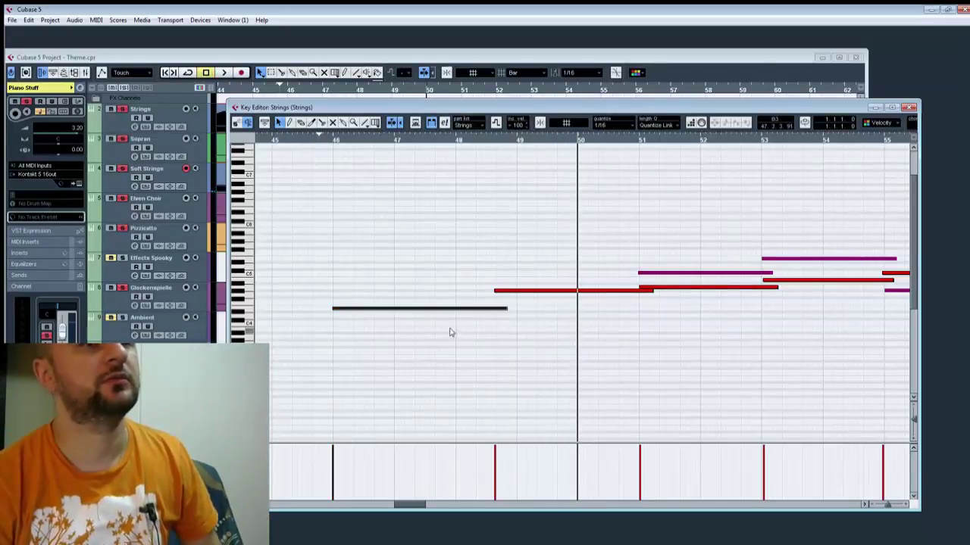
key("ctrl+v")
key("Up")
key("Up")
key("Up")
key("Up")
key("Up")
key("Up")
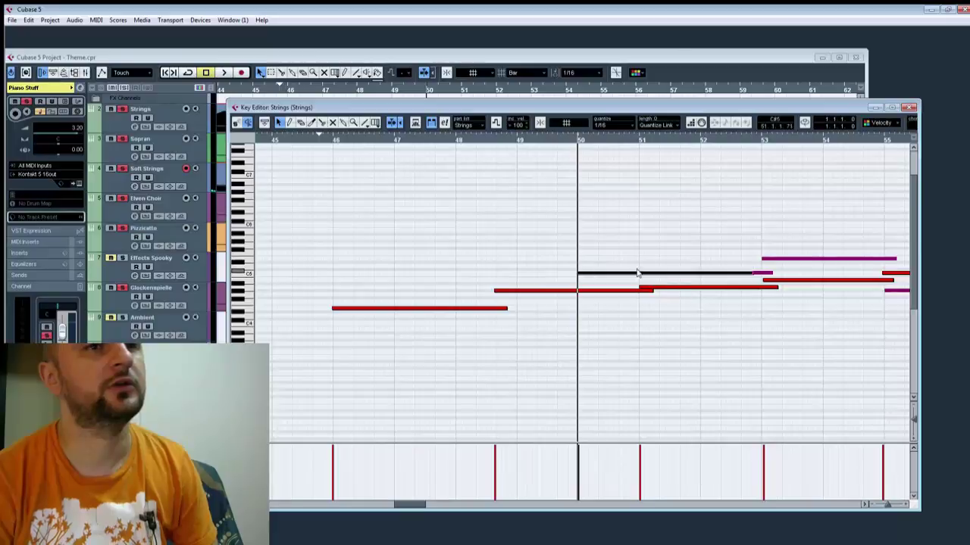
key("Delete")
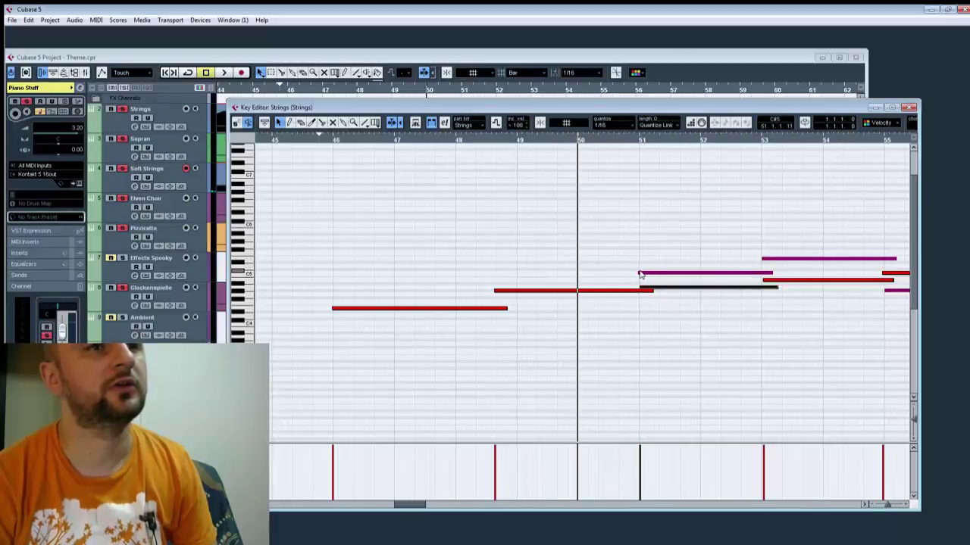
Step: Extend the start of the C5 Strings note back to bar 50 and play from just before bar 46
left_click_drag(640, 274, 578, 276)
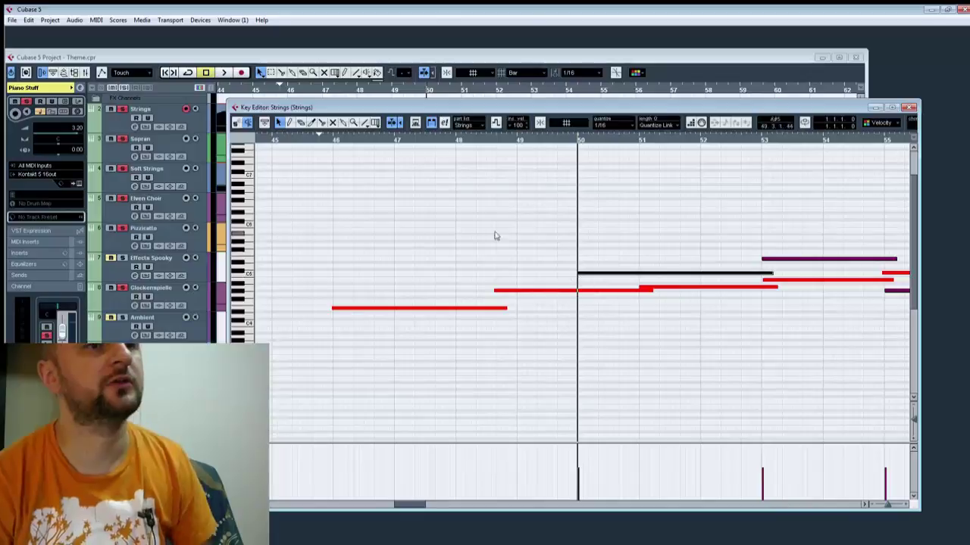
left_click(320, 144)
key("space")
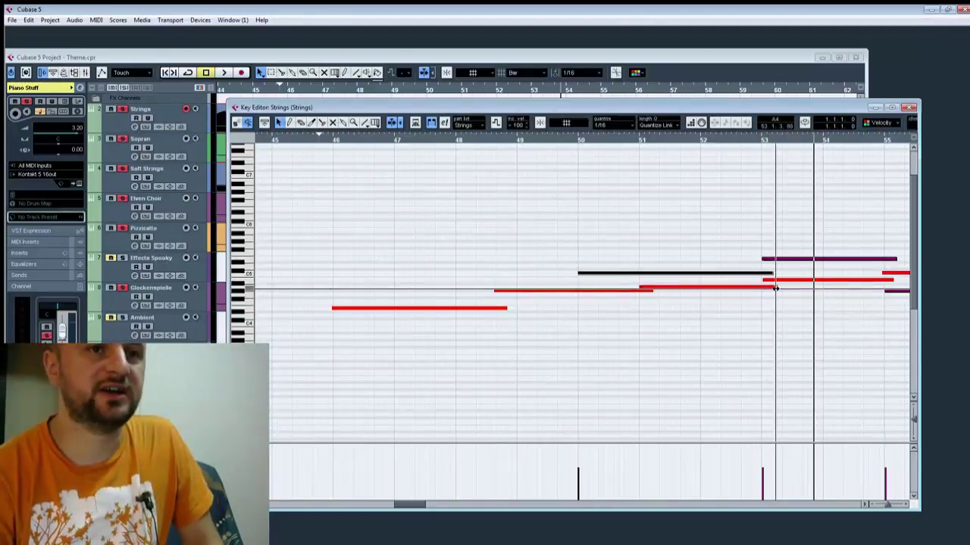
Step: Try the Soft Strings change at bar 52 by shortening the A4 note and extending the B4 note's start back, and play it
left_click_drag(775, 289, 702, 289)
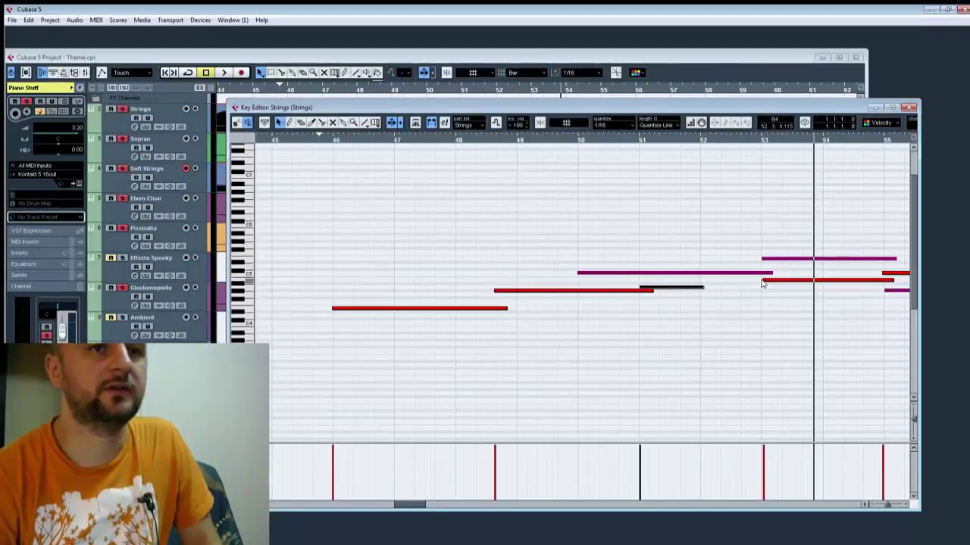
left_click_drag(764, 281, 697, 279)
key("KP_1")
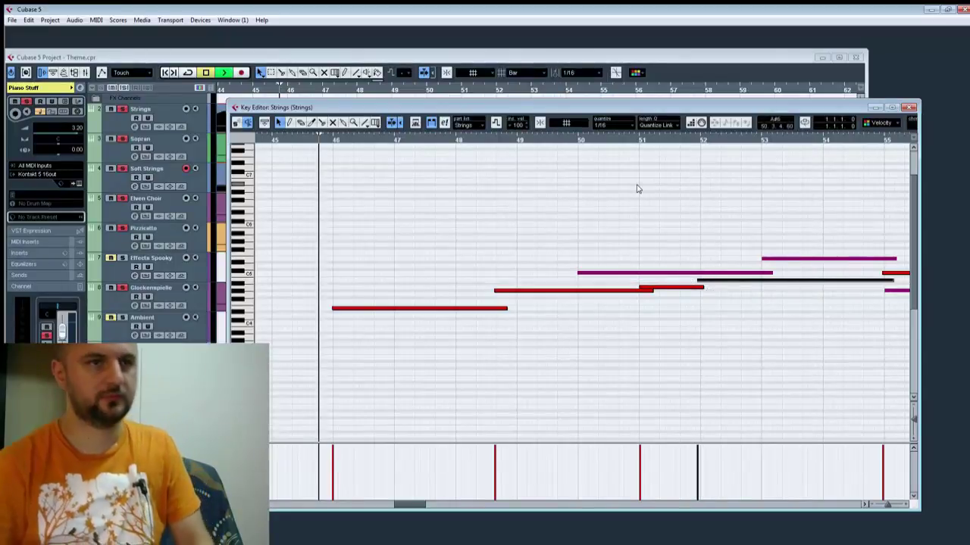
key("space")
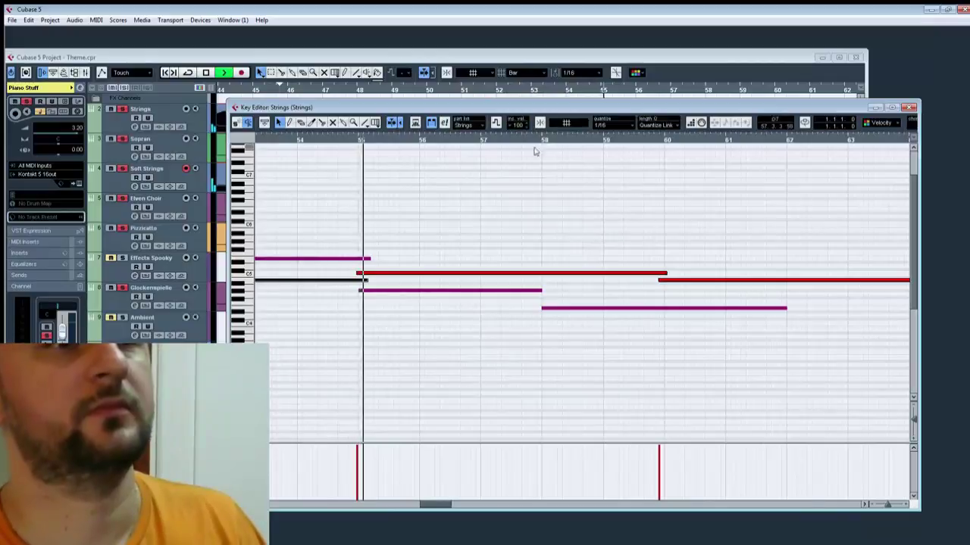
left_click_drag(394, 339, 811, 327)
key("space")
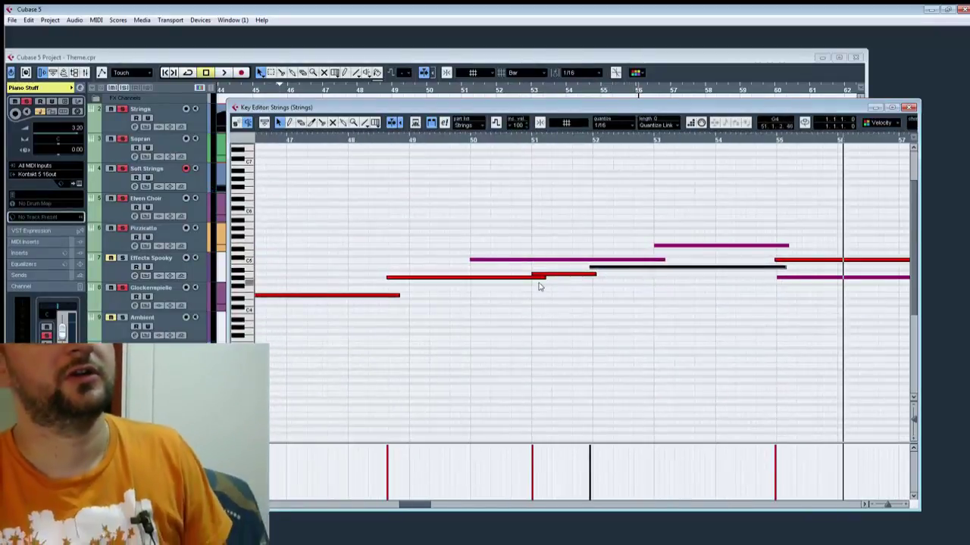
Step: Shorten the C5 Strings note to just before bar 52, add a C#5 note from there, and play the passage
left_click(602, 267)
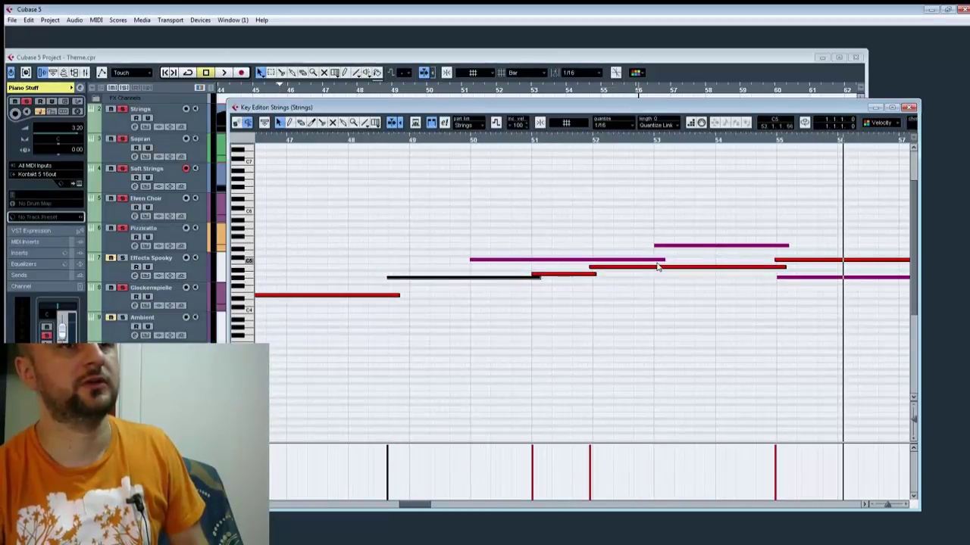
left_click_drag(661, 263, 589, 261)
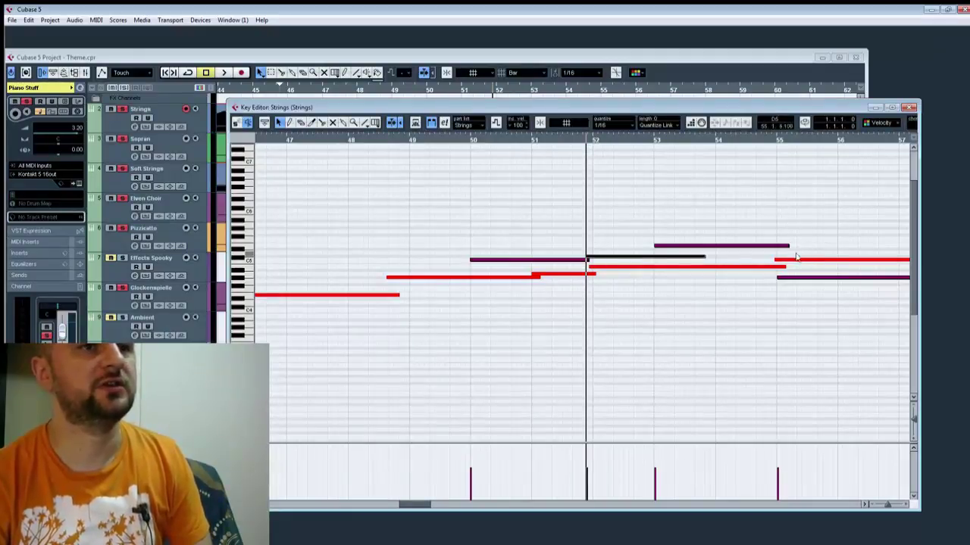
key("space")
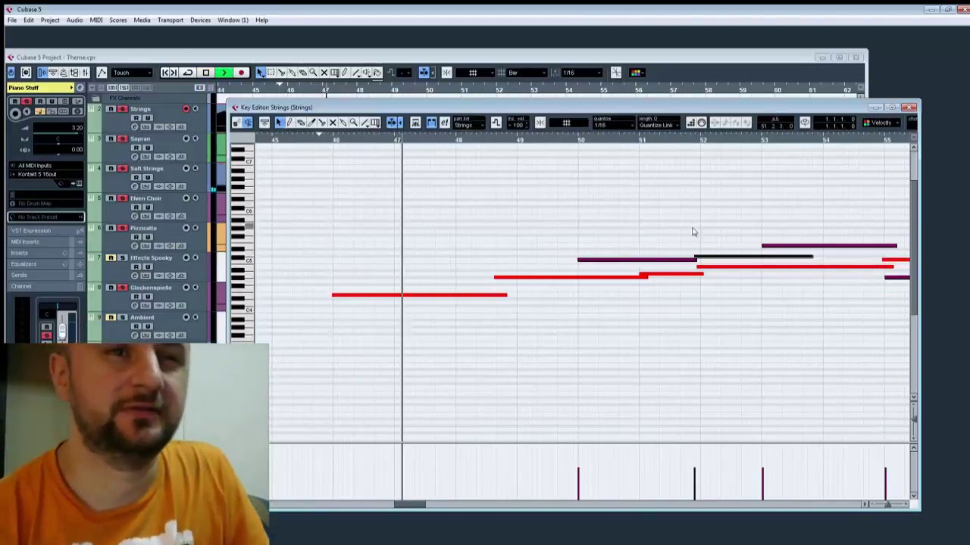
Step: Raise the bar 52 Strings note to D#5, ending just past bar 53, return the Soft Strings change to bar 53, and play
left_click_drag(808, 256, 771, 256)
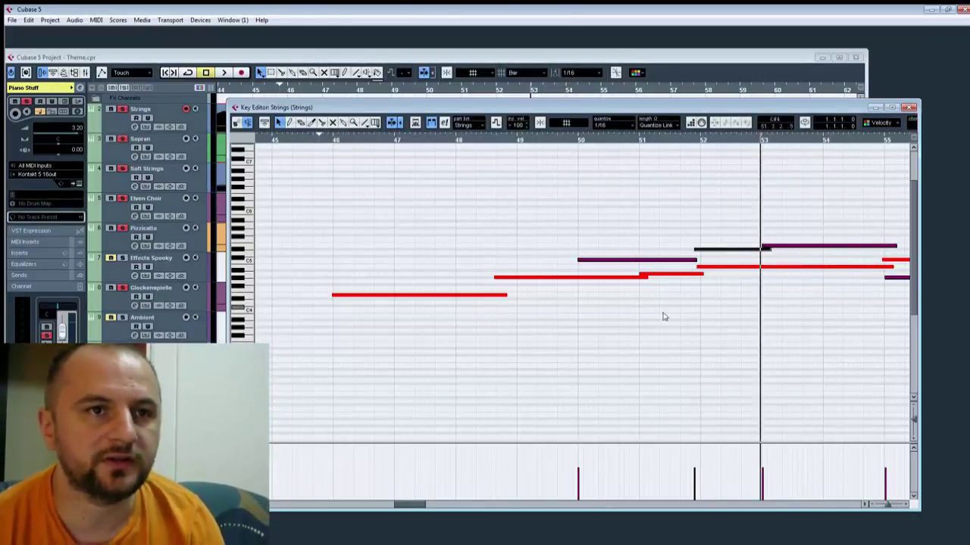
left_click_drag(698, 267, 761, 275)
key("KP_1")
key("space")
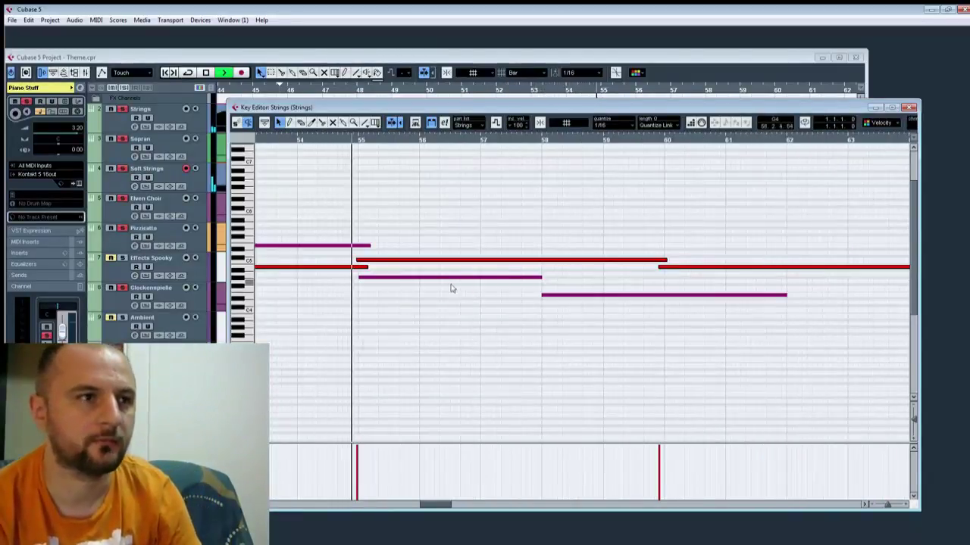
Step: Lengthen the C5 Strings note slightly toward bar 52 and play the phrase through past bar 62
left_click_drag(344, 311, 859, 284)
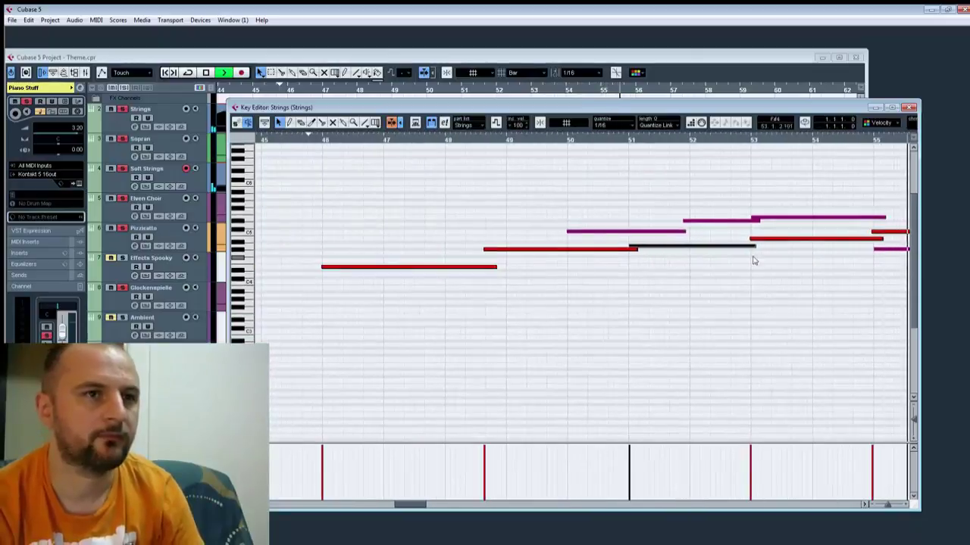
left_click(685, 231)
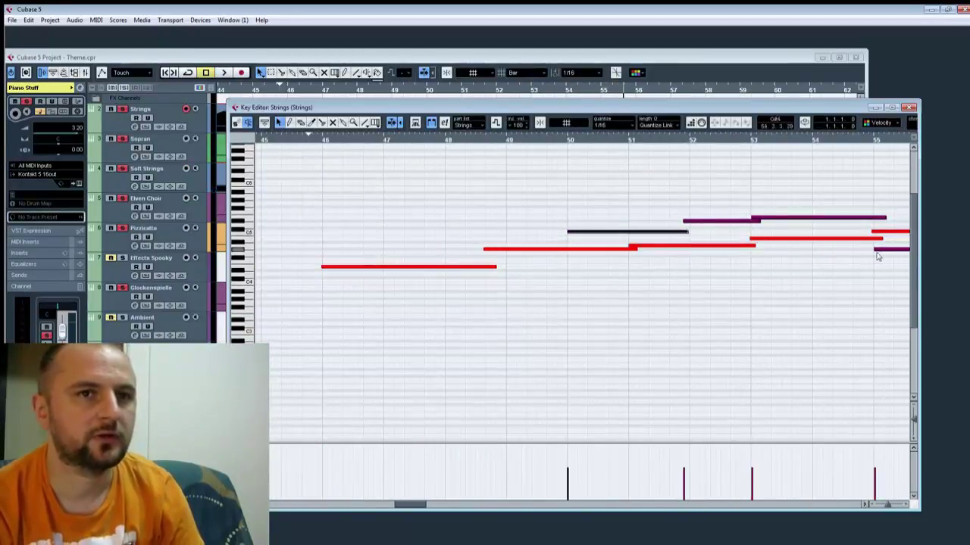
left_click_drag(800, 302, 494, 344)
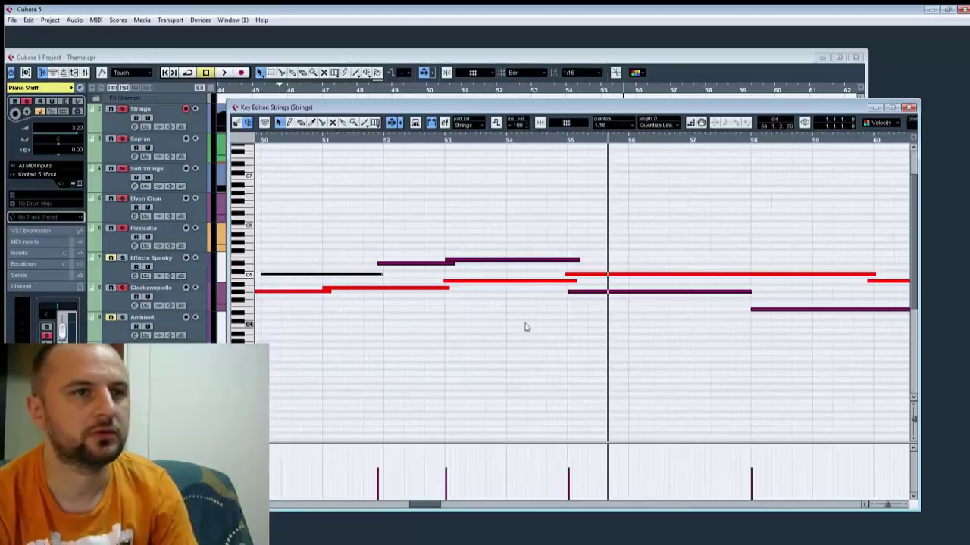
left_click(594, 278)
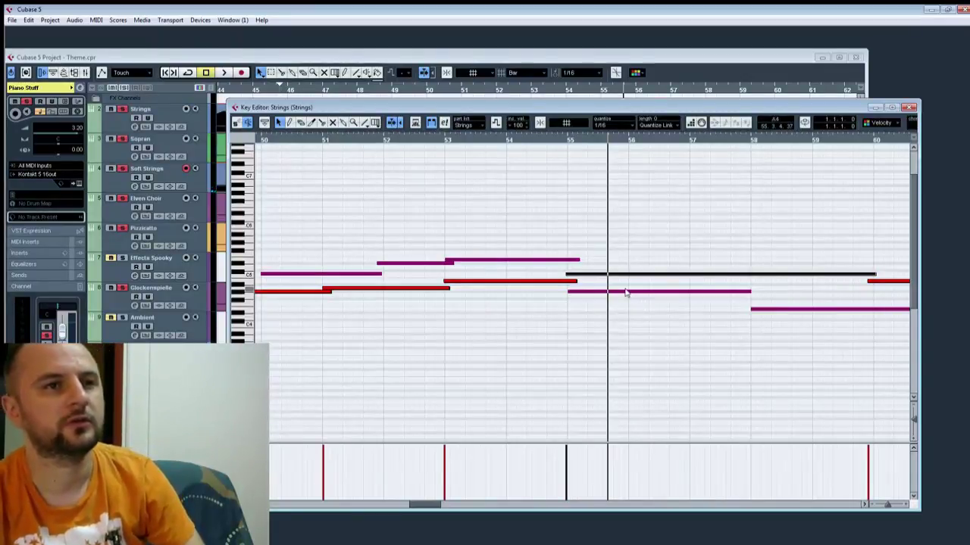
left_click(584, 293)
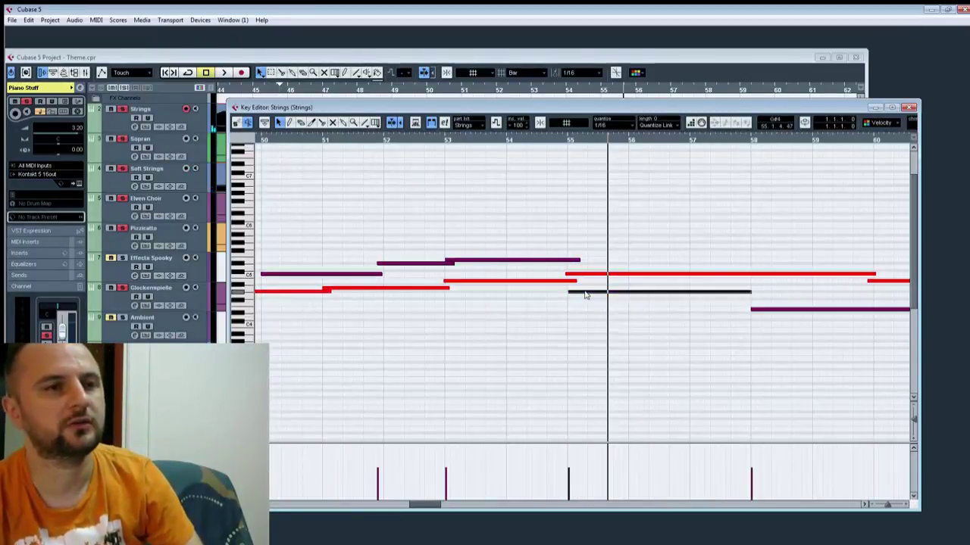
key("space")
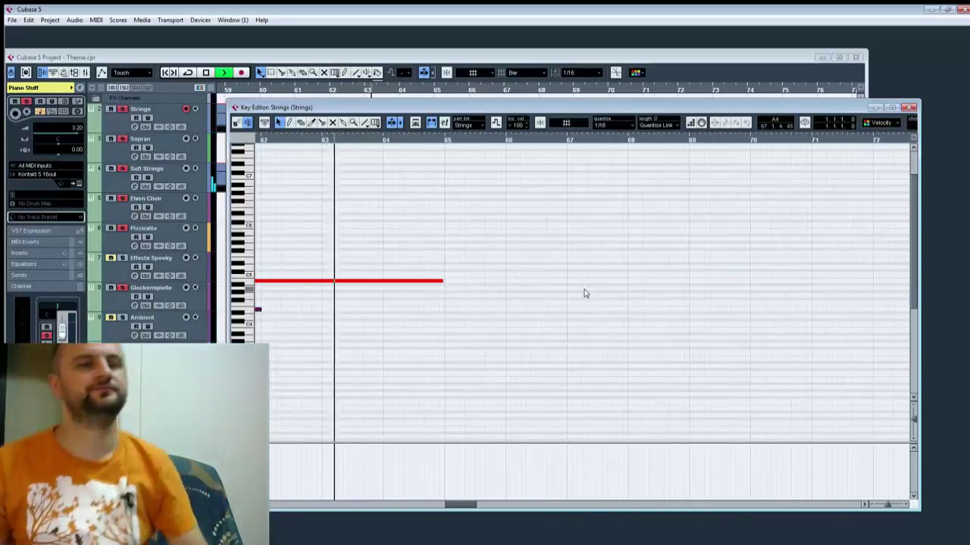
Step: Review the Strings and Soft Strings notes between bars 51 and 65, and play the passage with the Strings part open
scroll(448, 289, "left", 5)
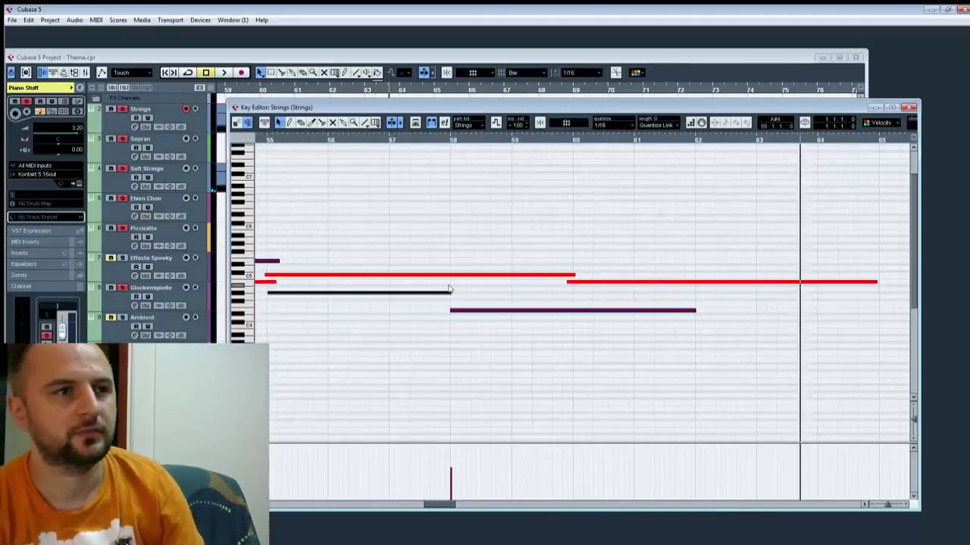
scroll(587, 223, "left", 2)
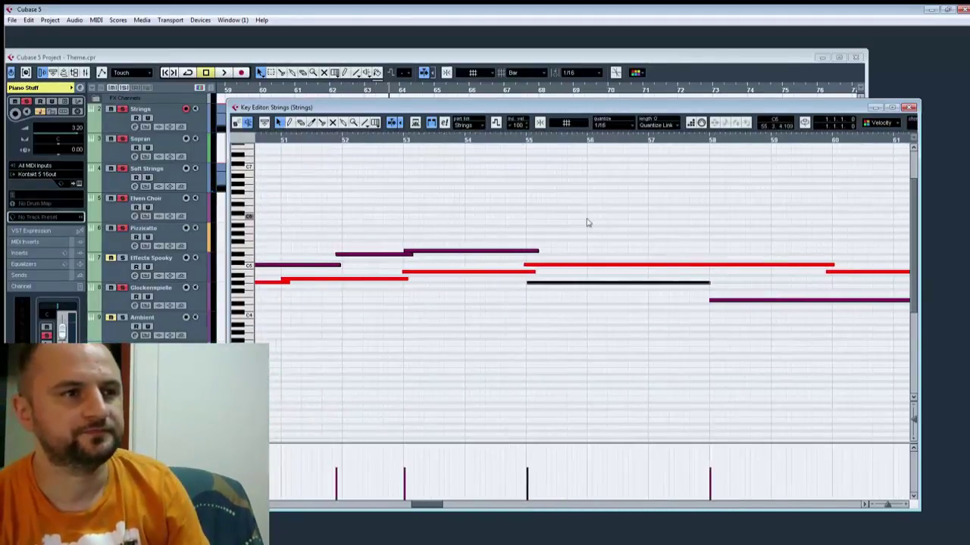
left_click(910, 108)
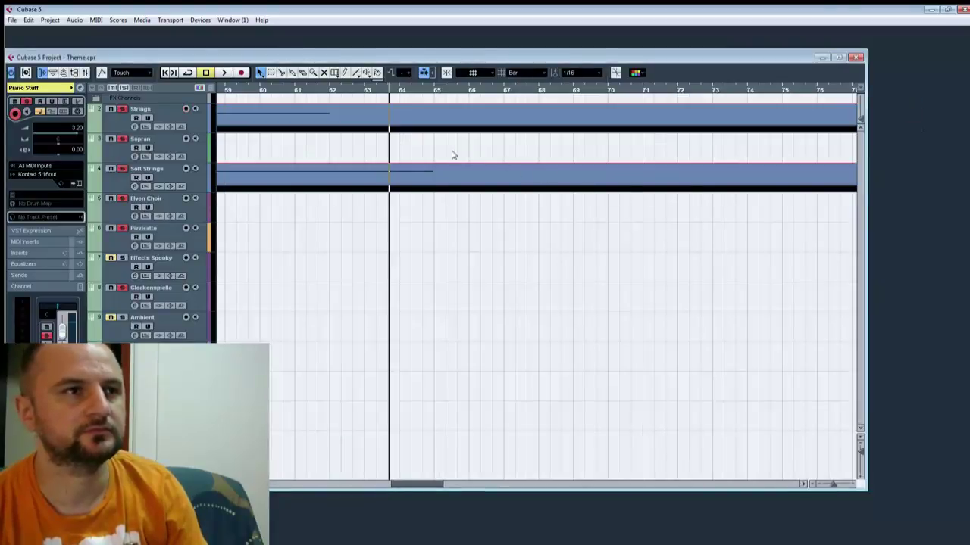
left_click(398, 164)
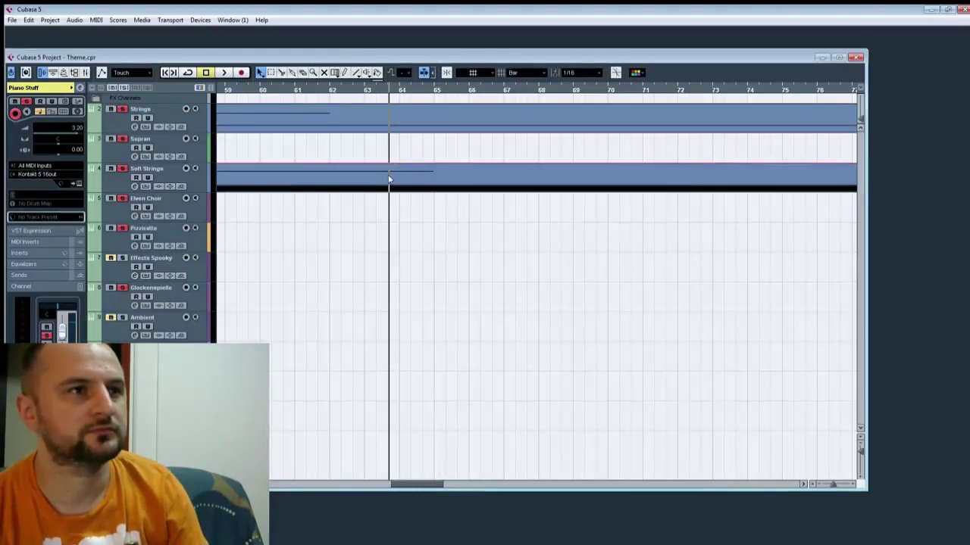
double_click(374, 178)
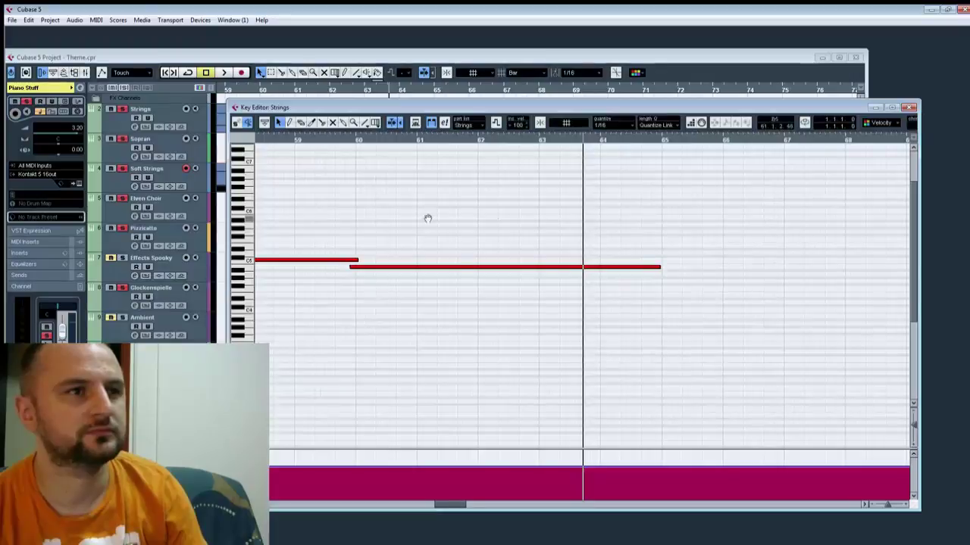
left_click(911, 108)
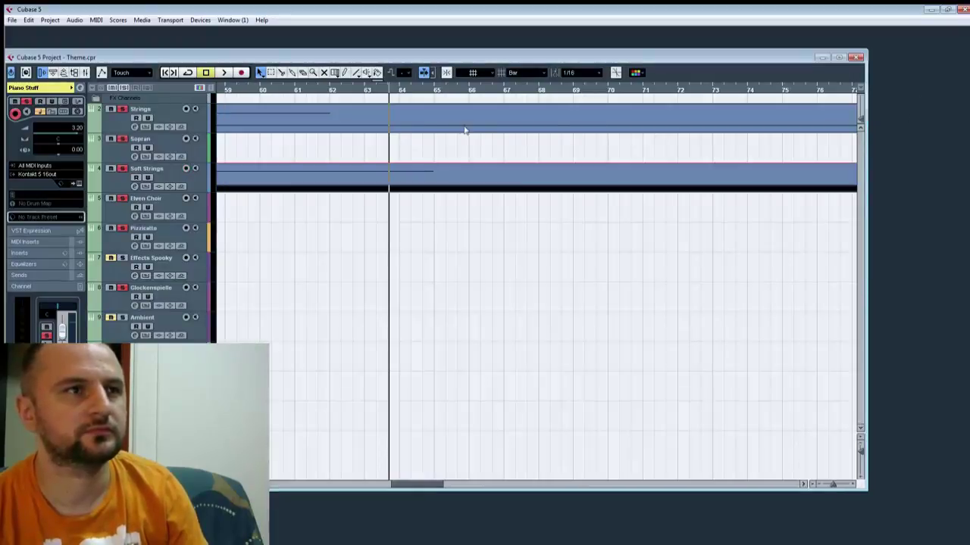
double_click(396, 126)
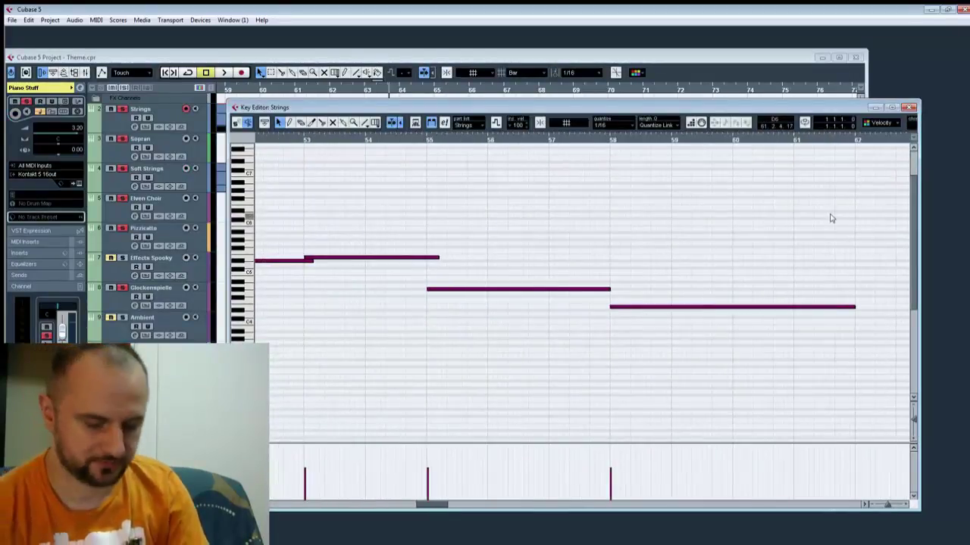
key("space")
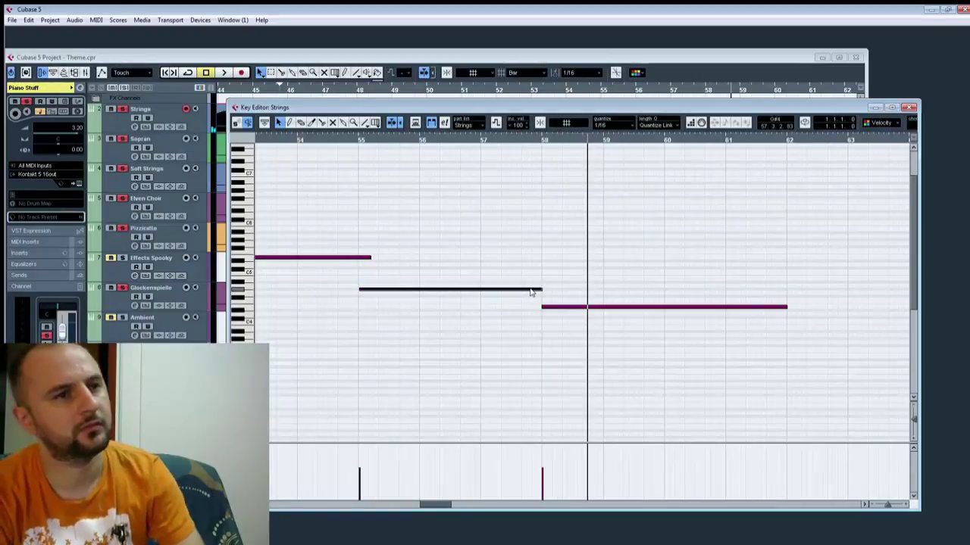
Step: Raise the Strings note running from bar 58 to bar 62 by five semitones to A4
left_click(580, 306)
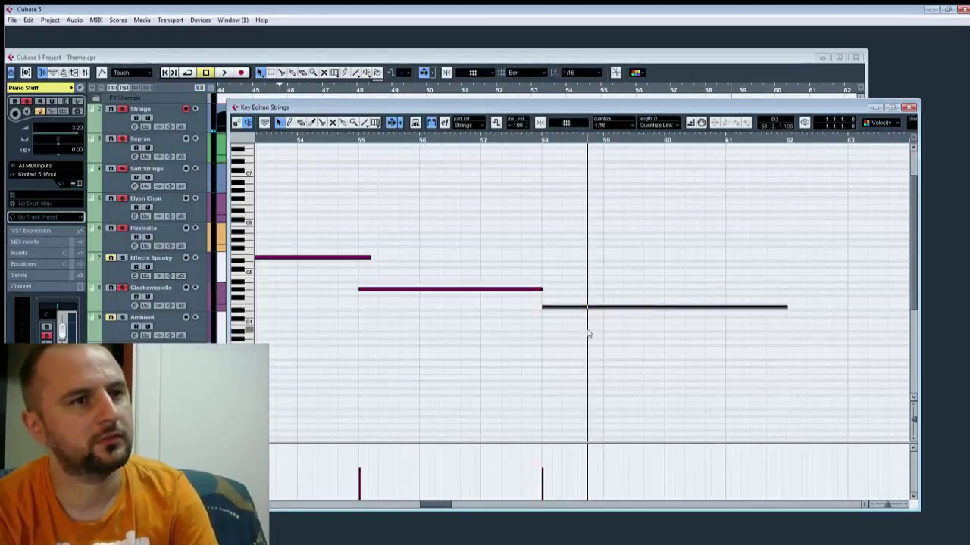
key("Up")
key("Up")
key("Up")
key("Up")
key("Up")
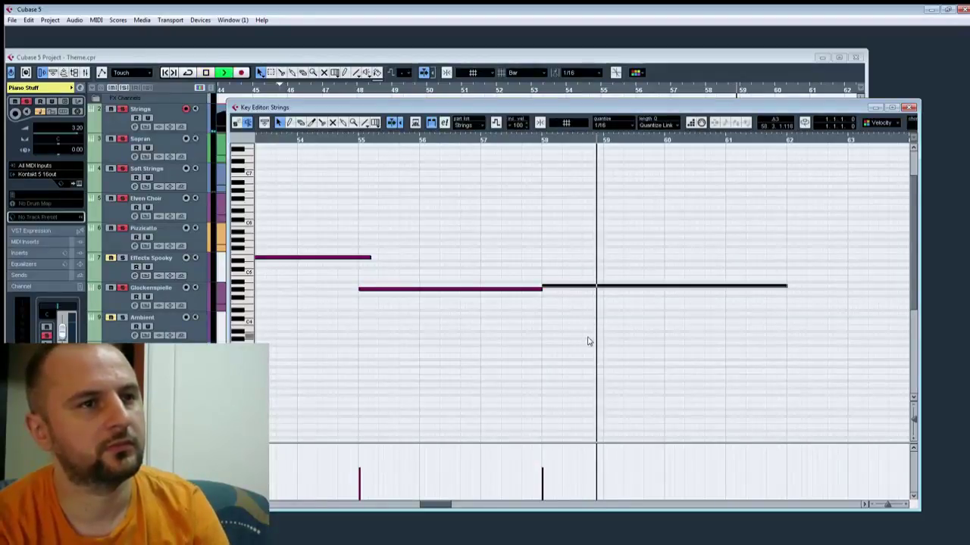
Step: Play the Strings line from about bar 54.4 to bar 62, and extend its final A4 note to just before bar 66
key("space")
left_click(324, 141)
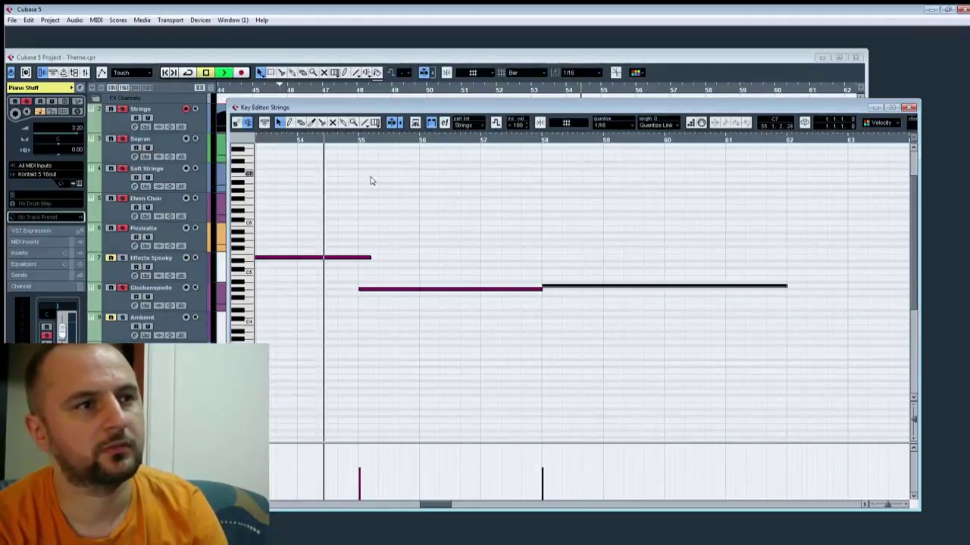
key("space")
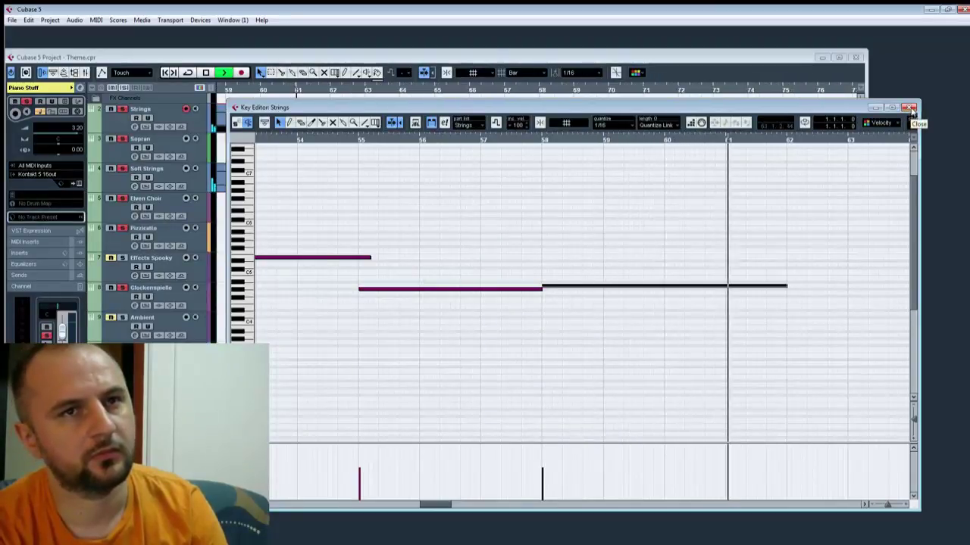
key("space")
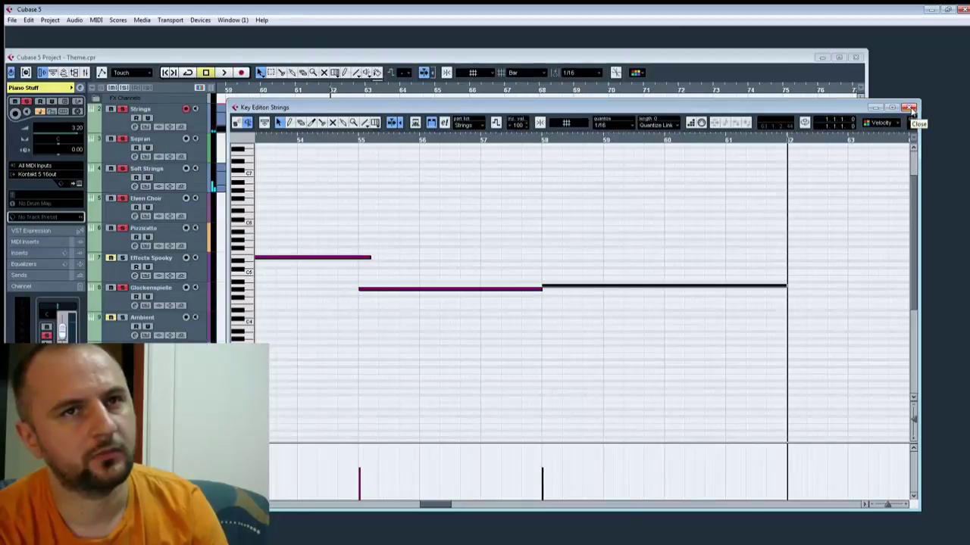
left_click(911, 111)
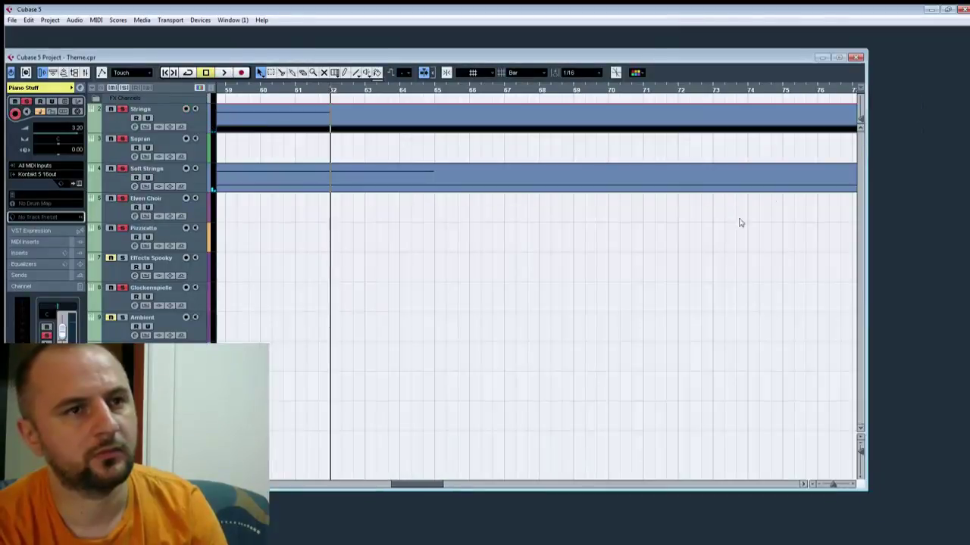
double_click(355, 118)
left_click_drag(581, 286, 820, 286)
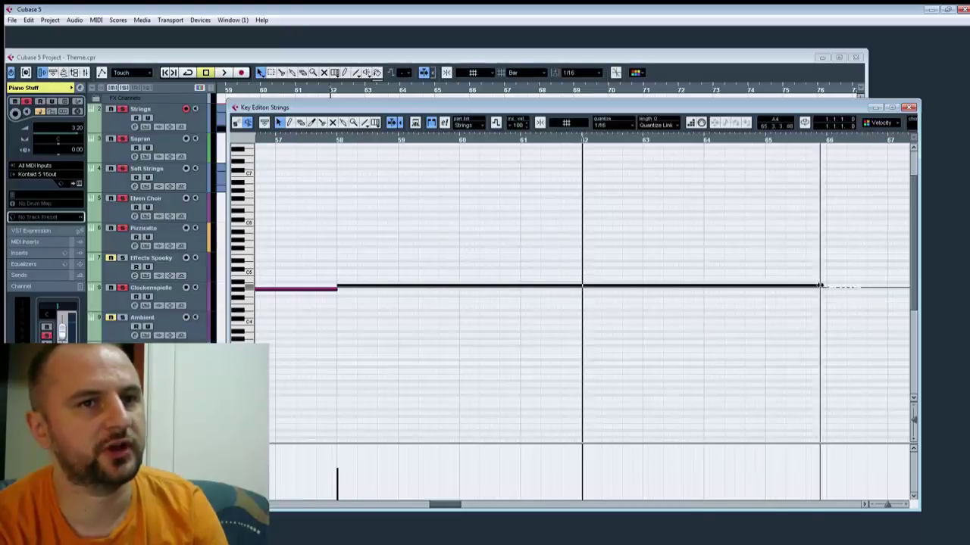
left_click(912, 107)
Step: In the Soft Strings part, end the held B4 note just after bar 62 and add an A4 note from bar 62 to bar 68
double_click(453, 193)
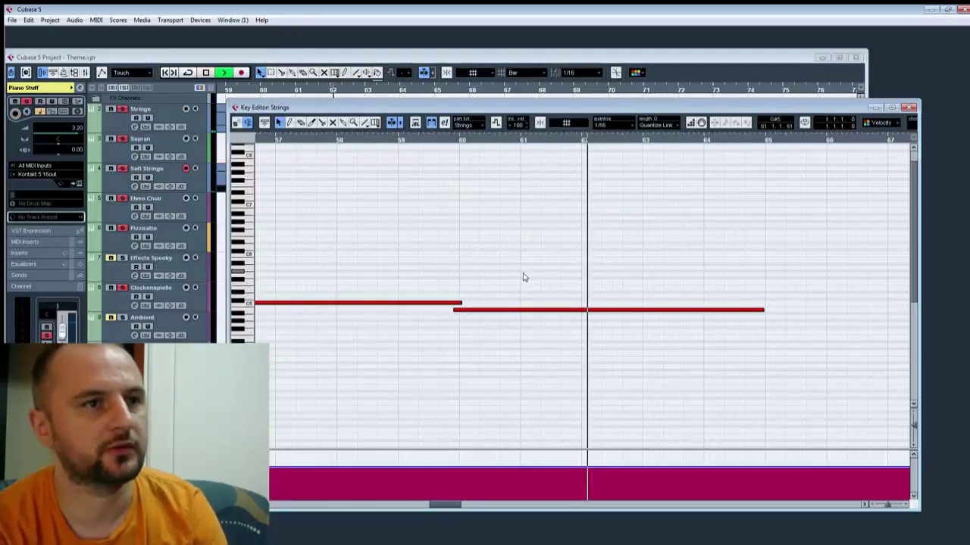
key("space")
left_click_drag(459, 278, 800, 298)
left_click(383, 141)
key("space")
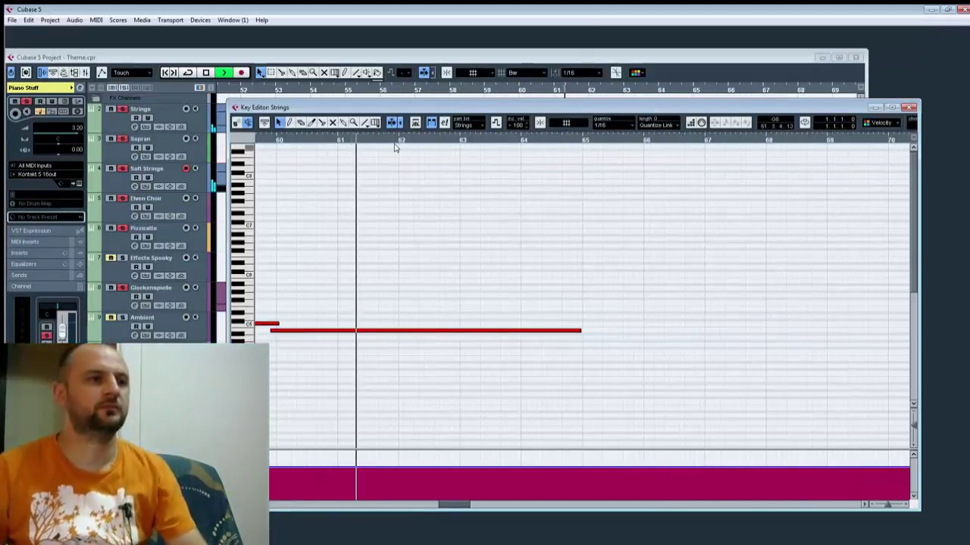
key("space")
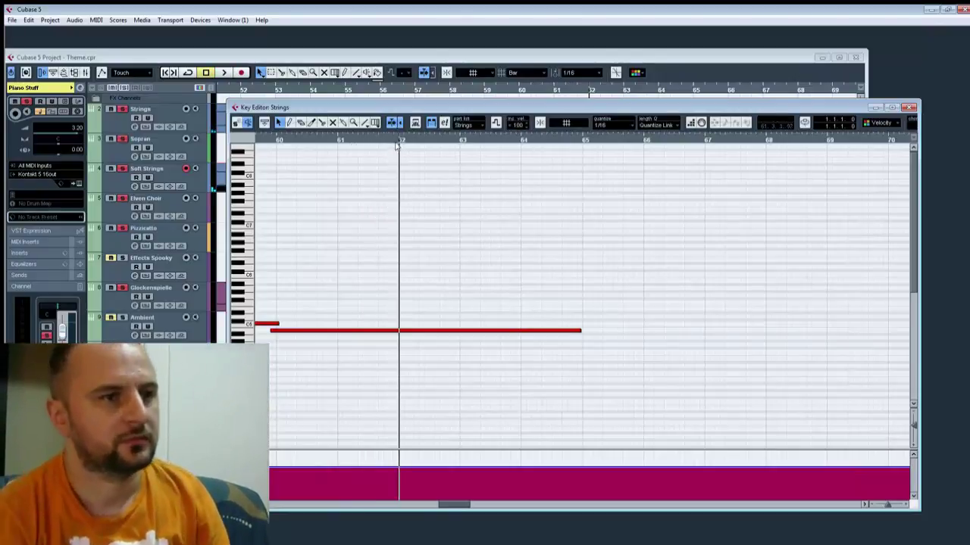
left_click_drag(588, 335, 400, 333)
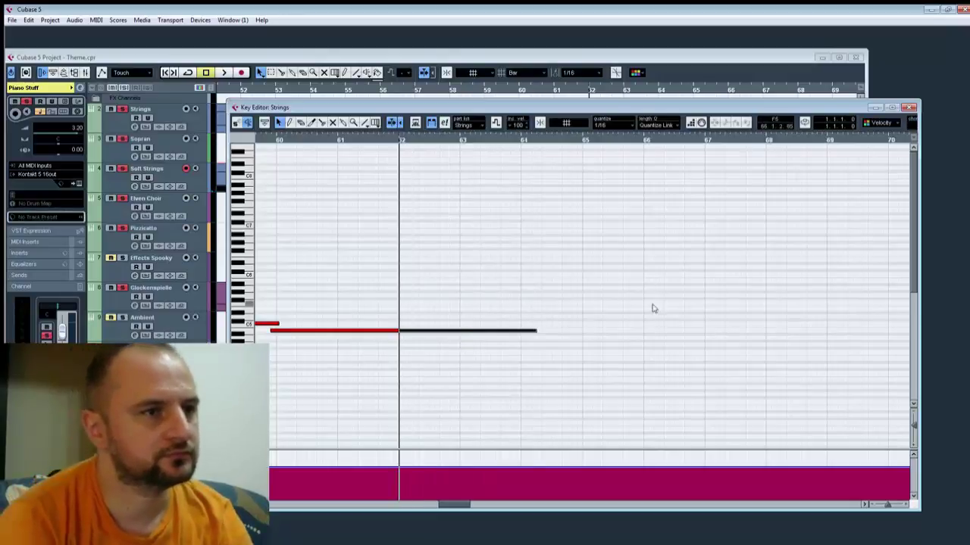
left_click_drag(537, 342, 767, 354)
key("space")
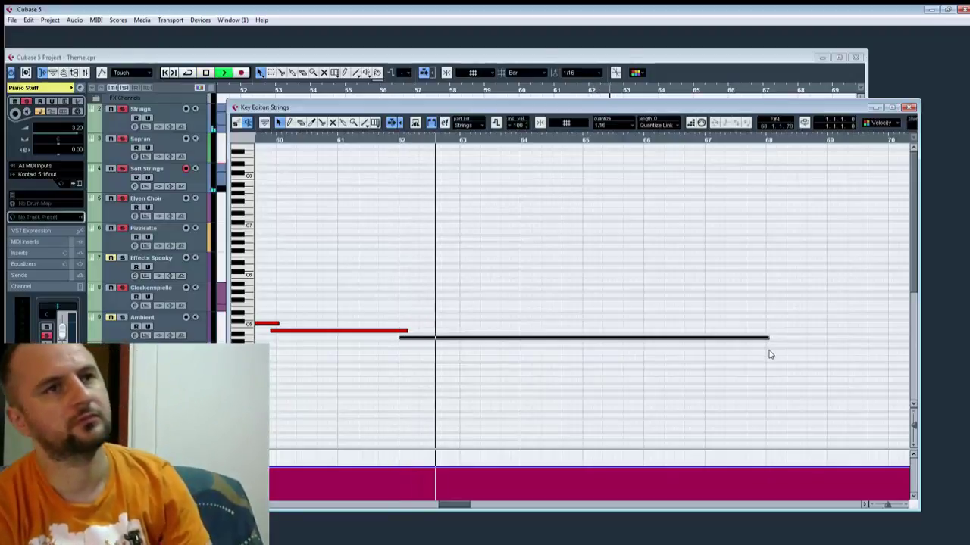
key("space")
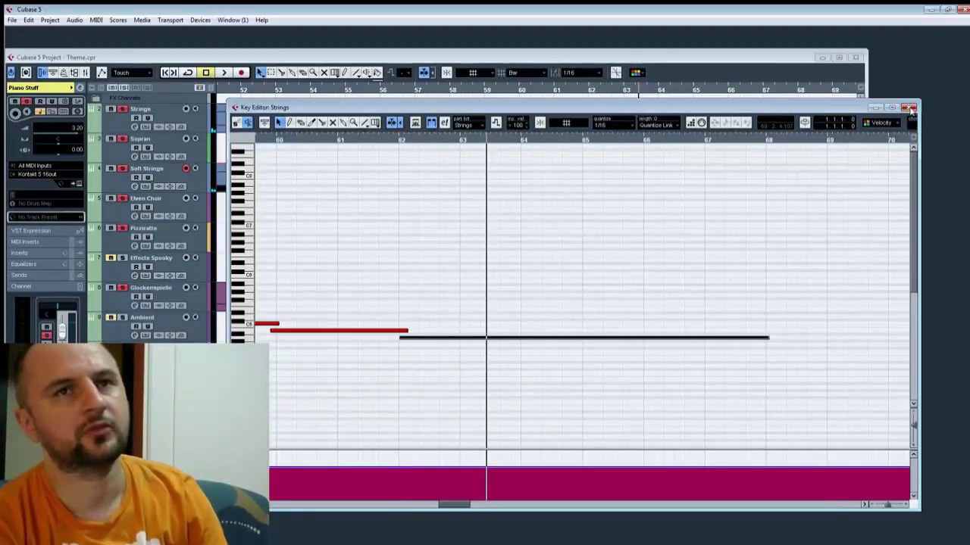
Step: Check the Strings part's last note, and lower the Soft Strings note running from bar 62 to bar 68 to E4
left_click(911, 108)
double_click(564, 126)
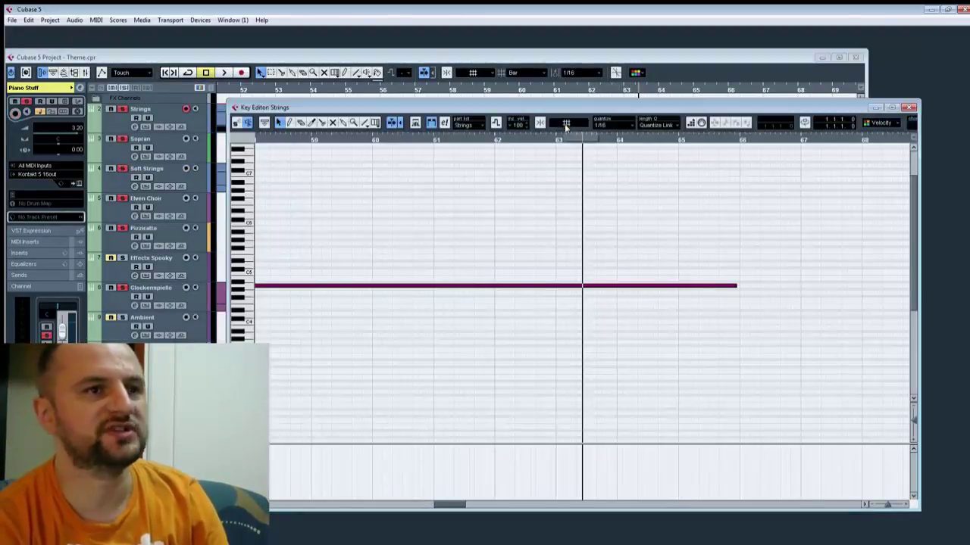
left_click(911, 107)
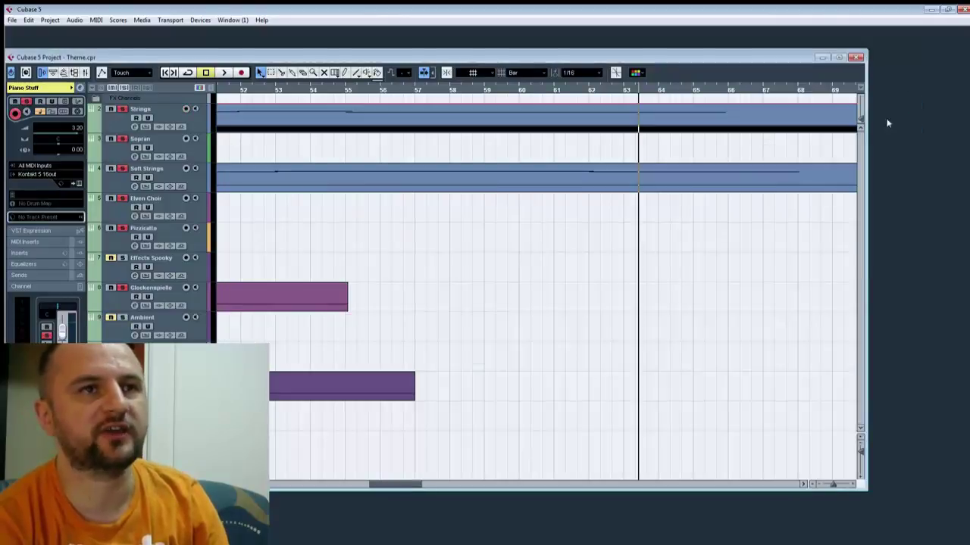
double_click(567, 191)
left_click(597, 337)
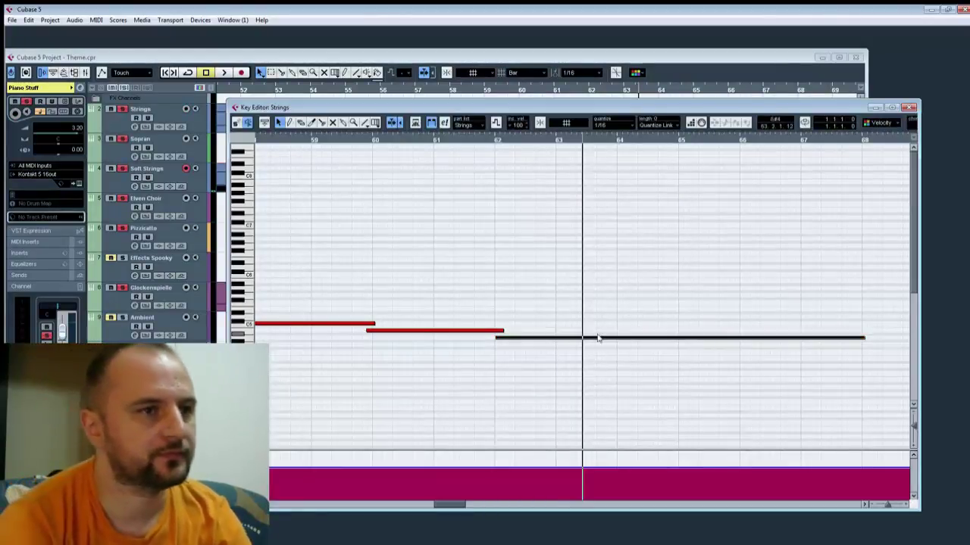
key("Down")
key("Down")
key("Down")
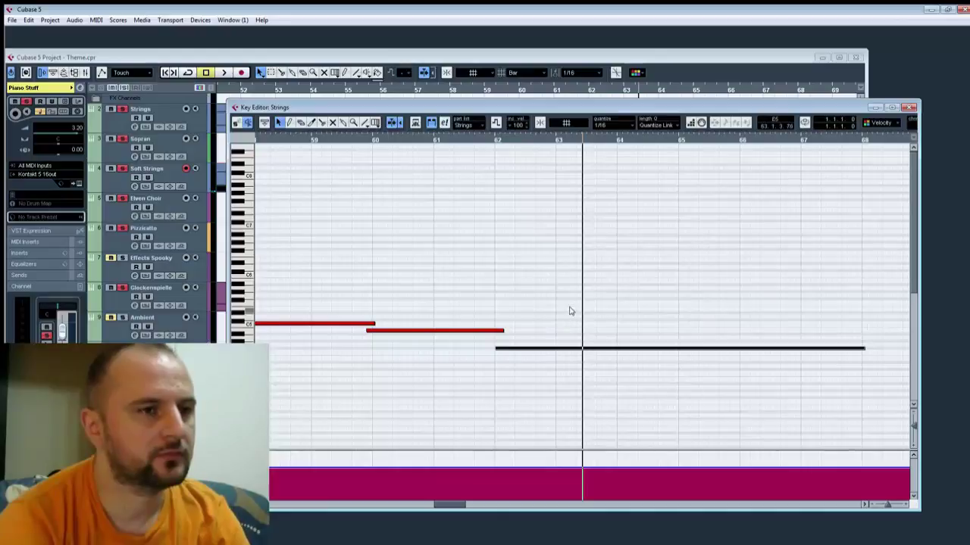
key("Down")
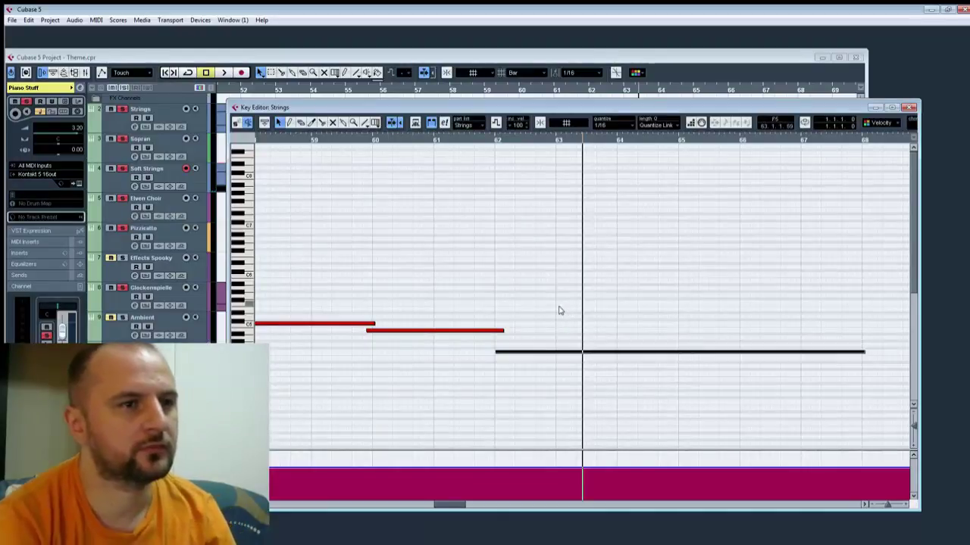
key("Down")
key("Down")
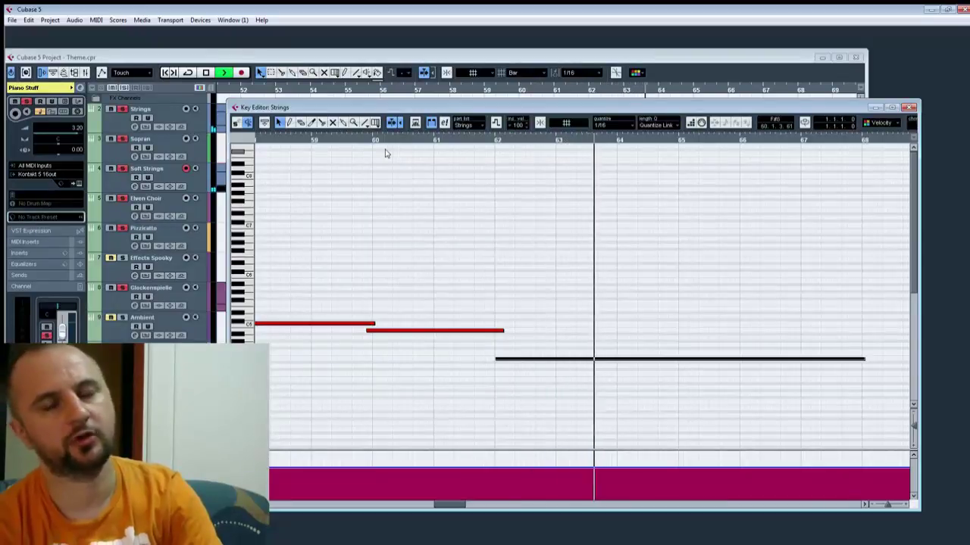
Step: Play the passage from the left locator to bar 65 to hear both string lines together, and close the Soft Strings editor
key("space")
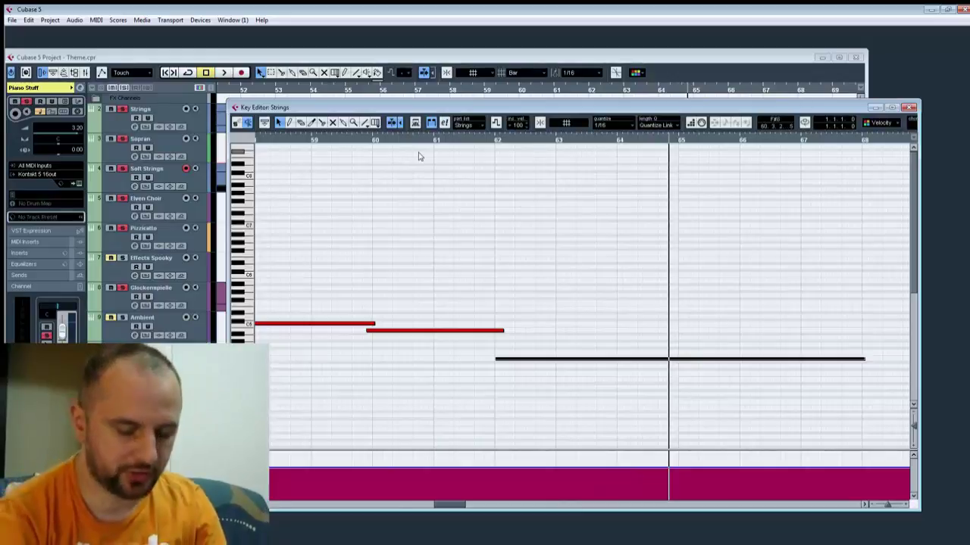
key("KP_1")
key("space")
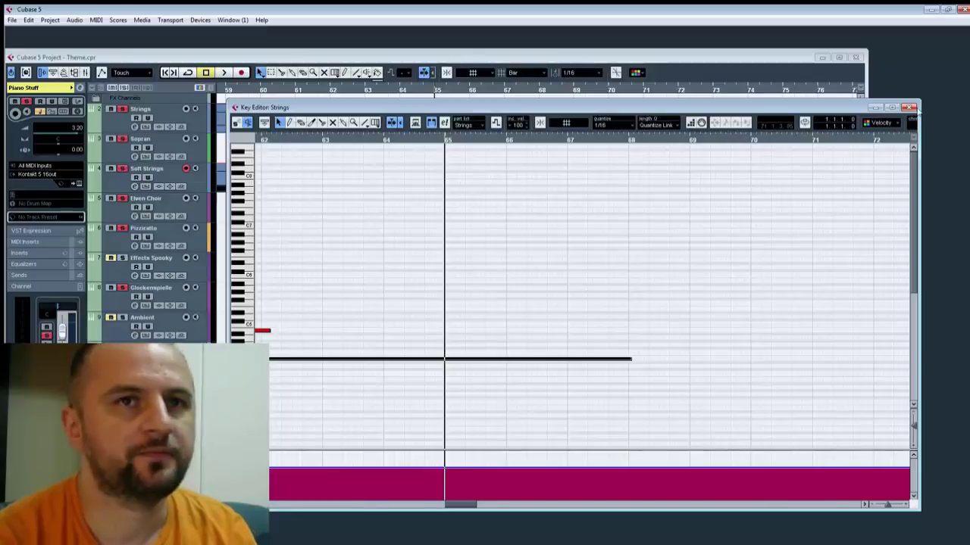
left_click(911, 107)
Step: Extend the end of the Glockenspielle track's part to beyond bar 73
scroll(526, 356, "left", 6)
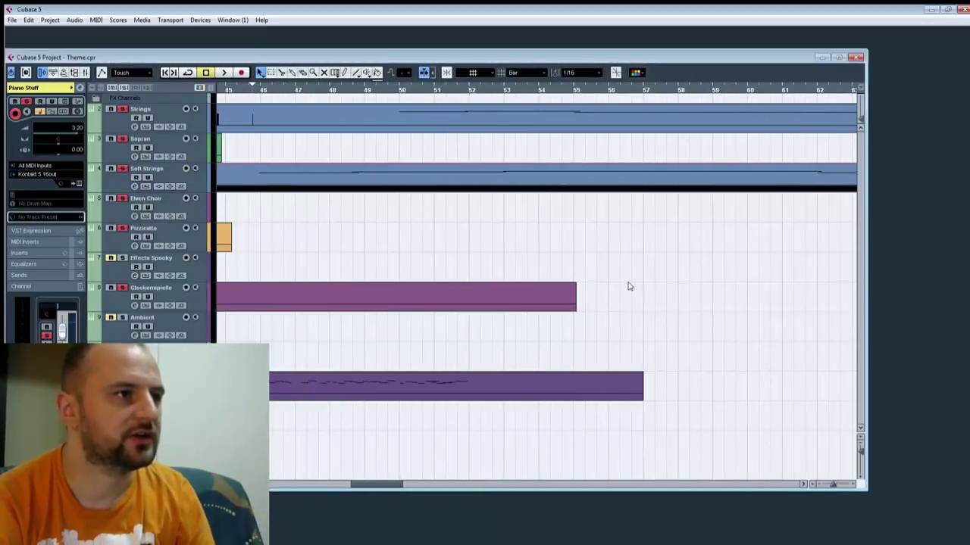
left_click(565, 309)
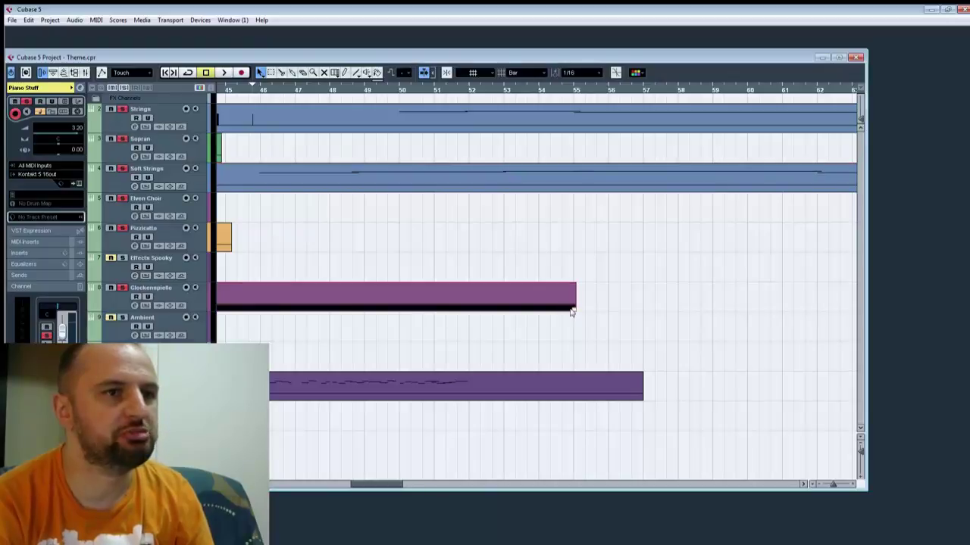
left_click_drag(572, 311, 694, 324)
scroll(528, 403, "left", 2)
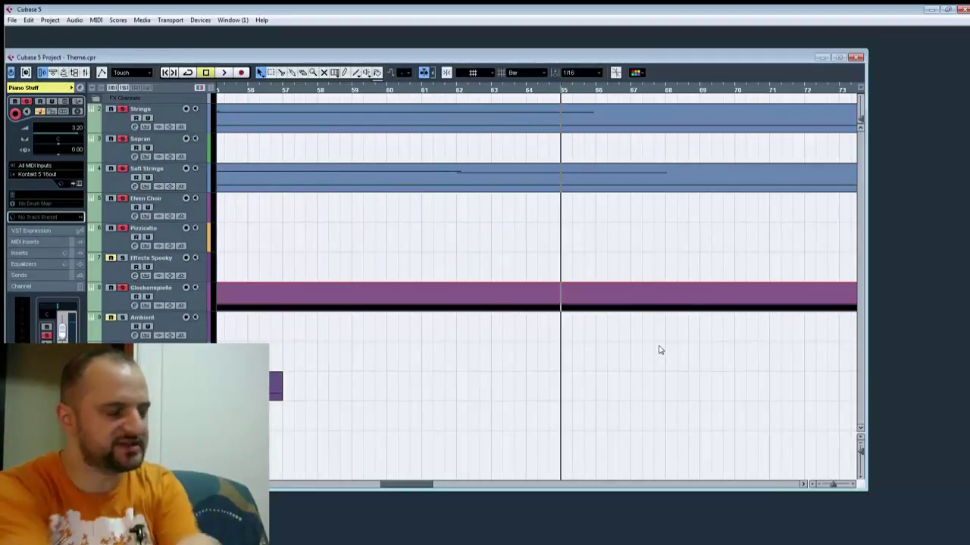
Step: Open the extended Glockenspielle part and draw an E4 note at bar 65, about 0.4 bar long
double_click(602, 305)
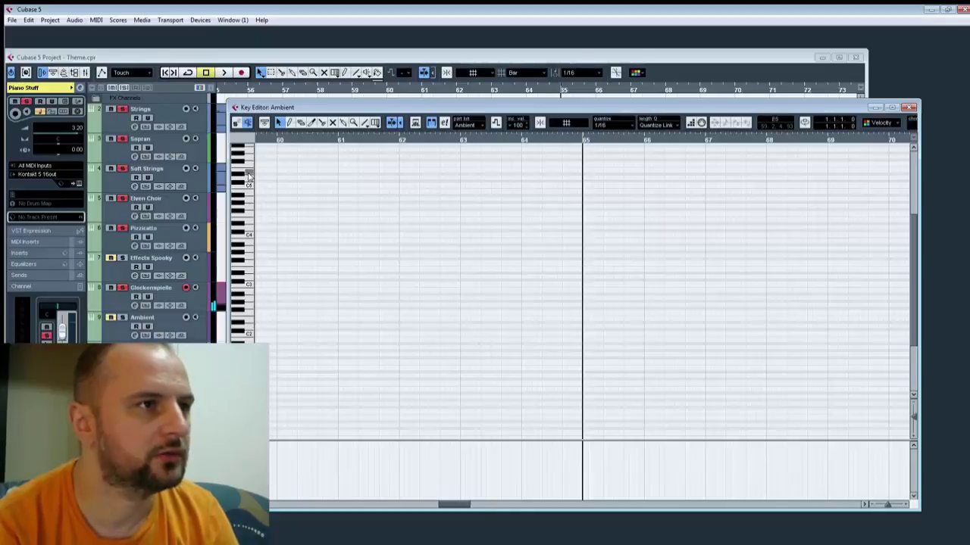
scroll(258, 260, "up", 5)
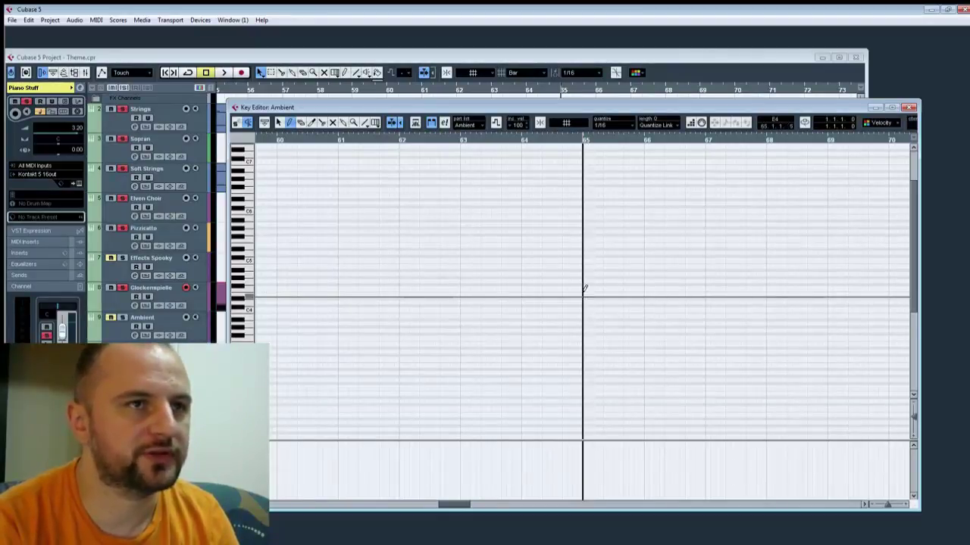
left_click_drag(588, 295, 610, 296)
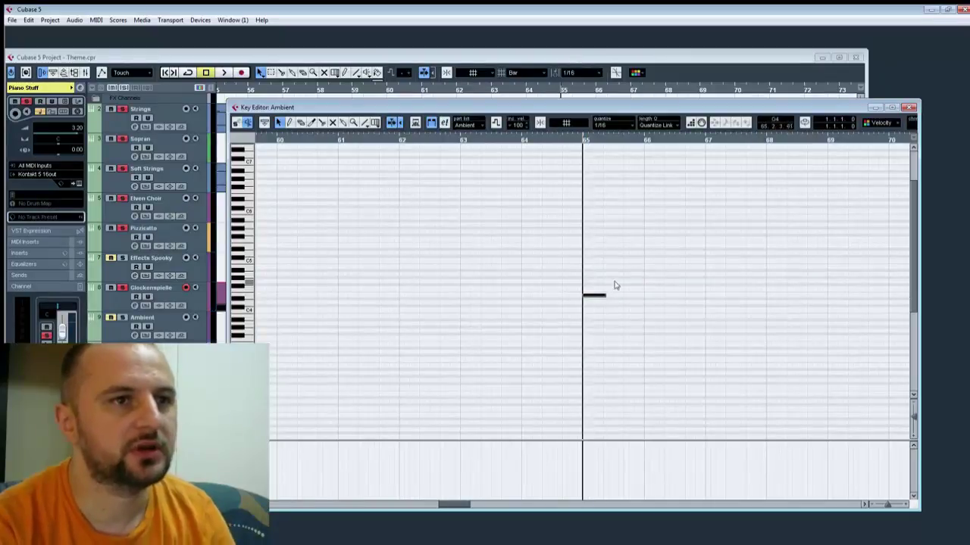
Step: Trim the E4 note at bar 65 and place a copy of it at G3 directly after it
left_click(600, 297)
left_click_drag(603, 311, 603, 296)
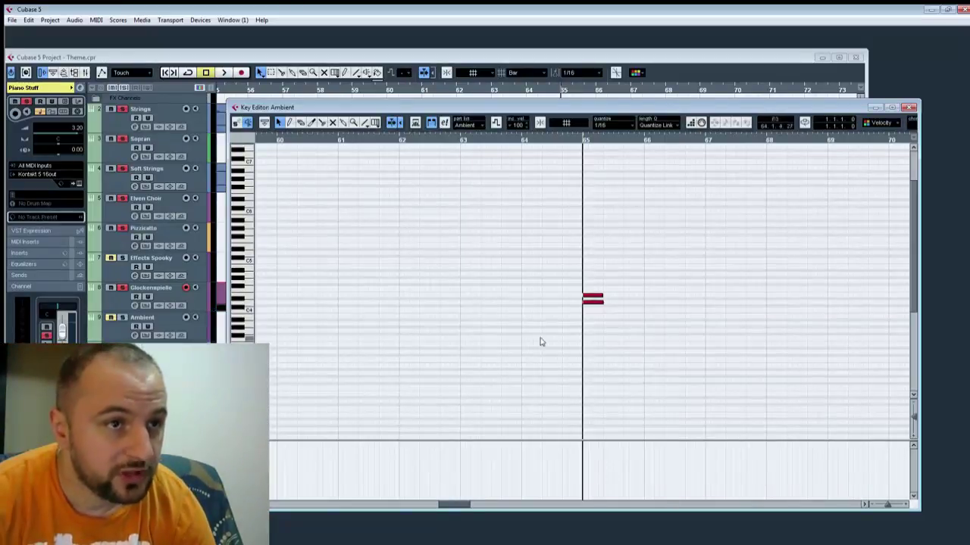
left_click_drag(596, 303, 618, 338)
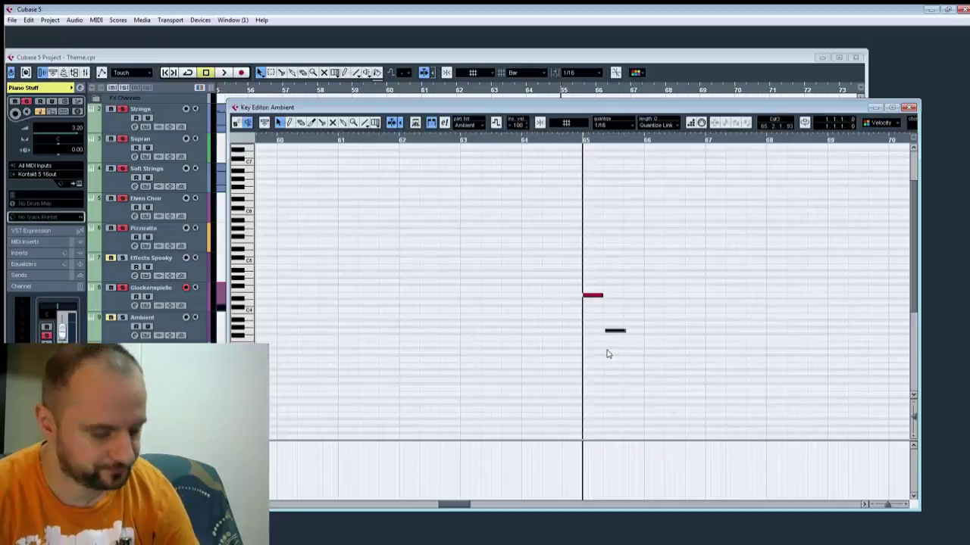
key("h")
key("h")
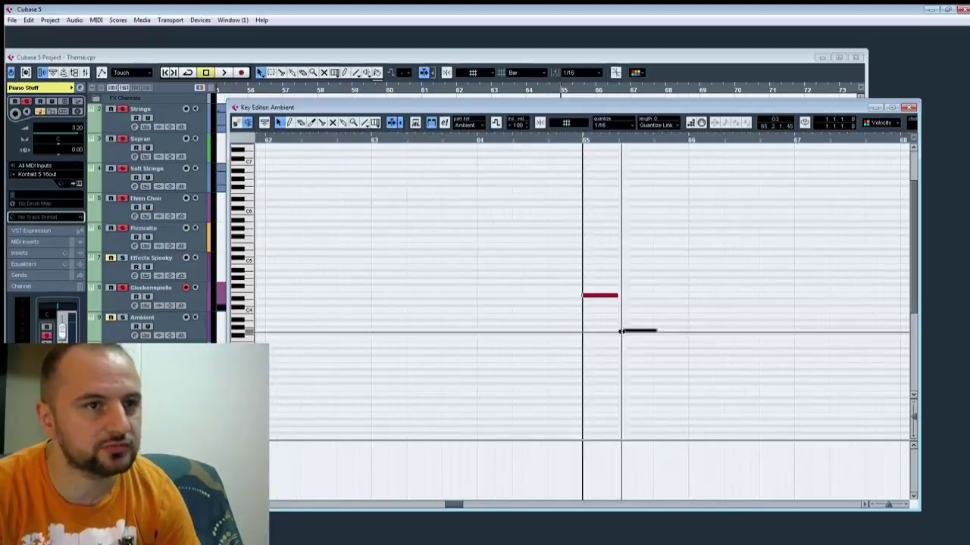
left_click_drag(635, 336, 648, 331)
Step: Add a third note of similar length, pitched between the first two, ending just before bar 66, and play the figure
left_click_drag(615, 296, 673, 324)
key("ctrl+v")
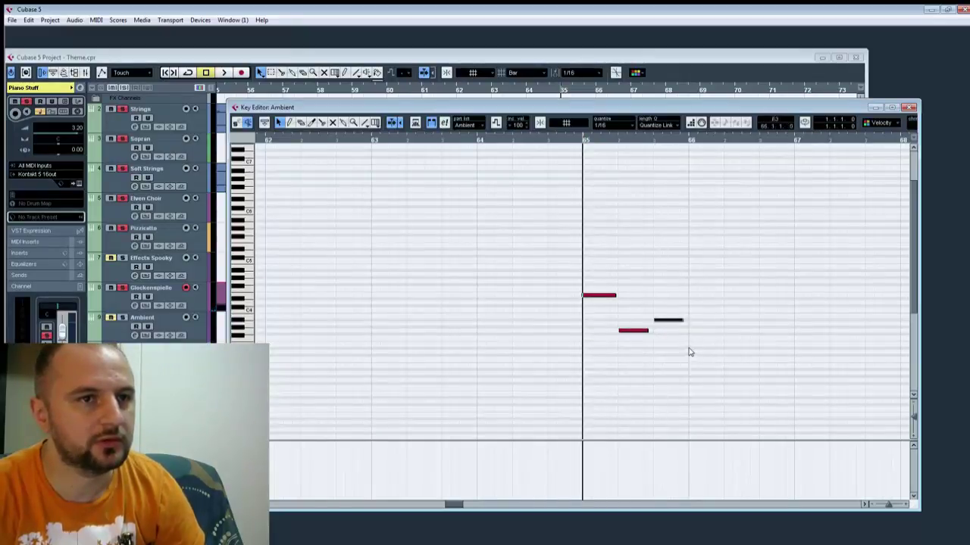
key("space")
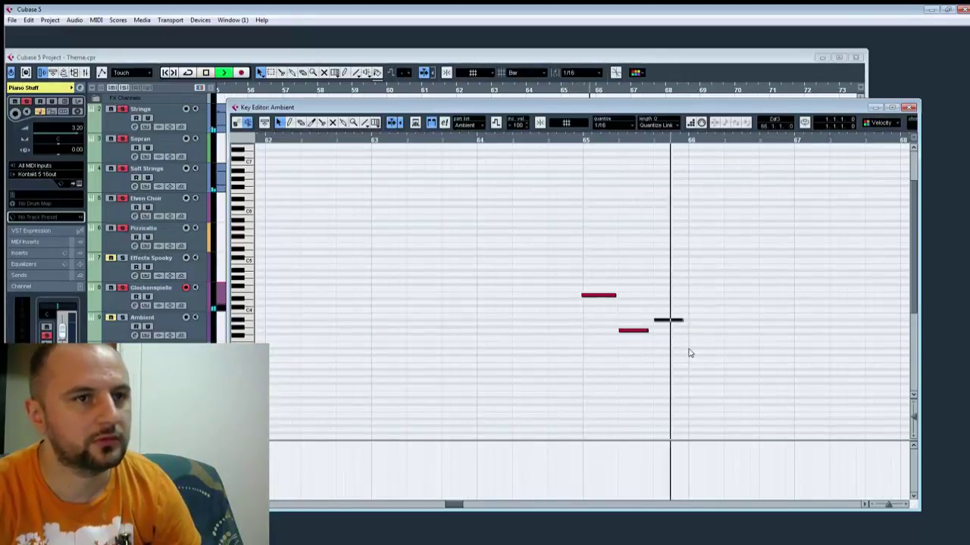
key("space")
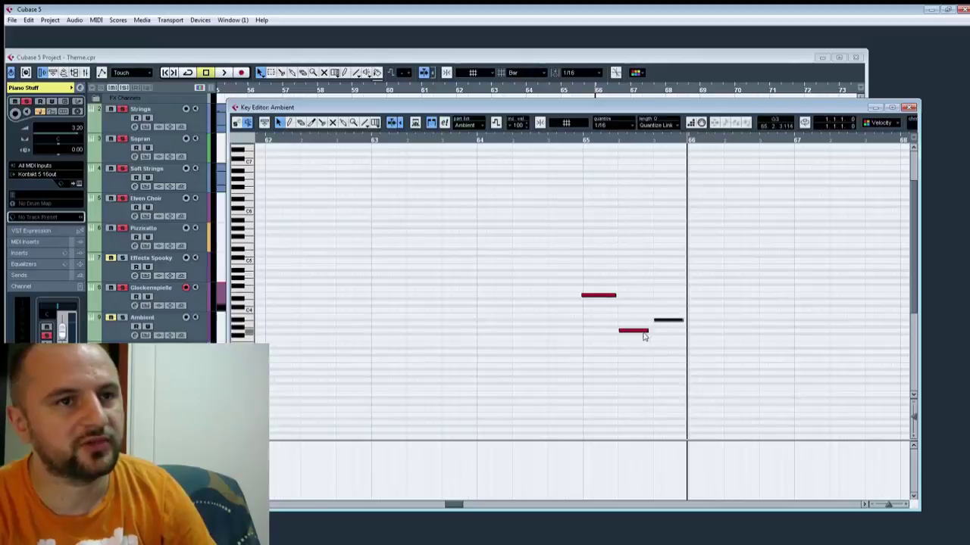
Step: Show velocity in the controller lane, and shape the three notes with the strongest velocity on the first and the weakest on the second
left_click_drag(581, 260, 665, 385)
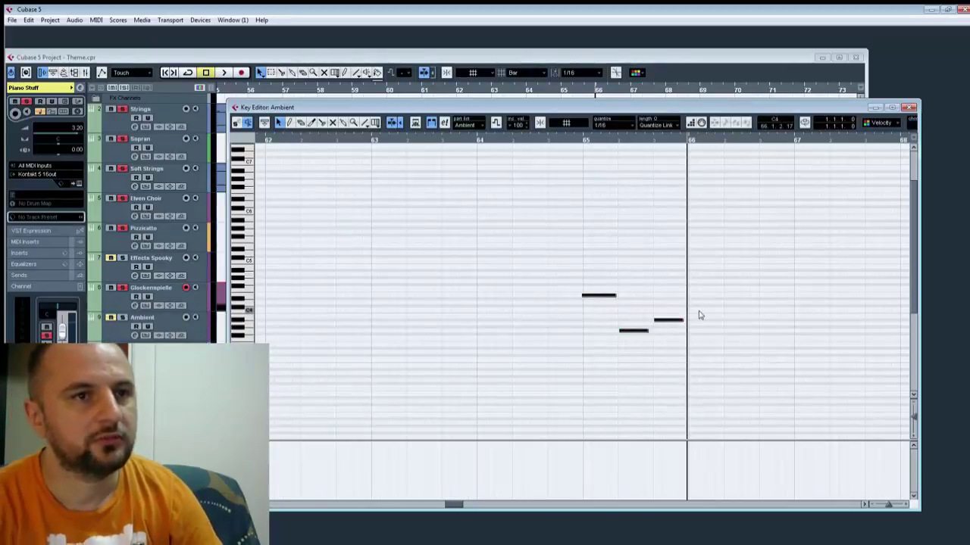
left_click(685, 140)
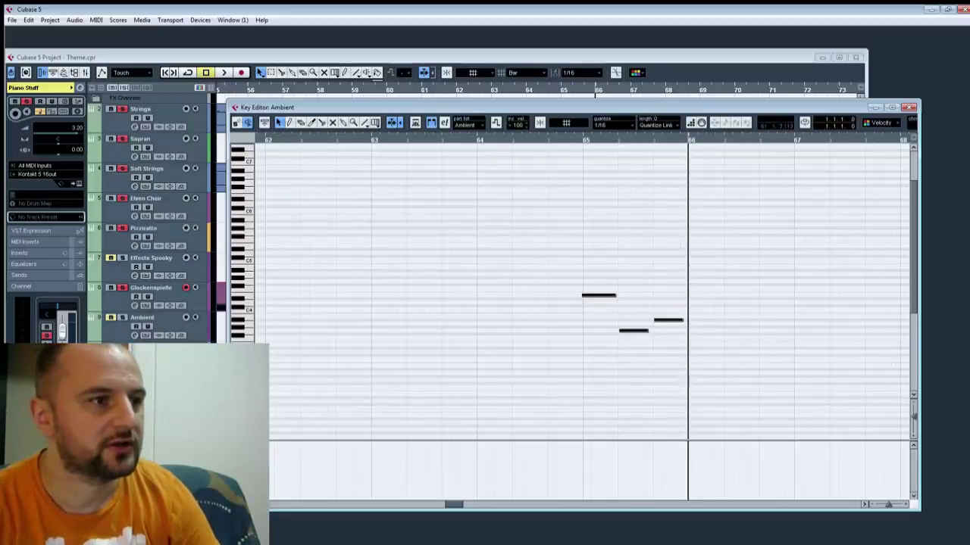
left_click(241, 448)
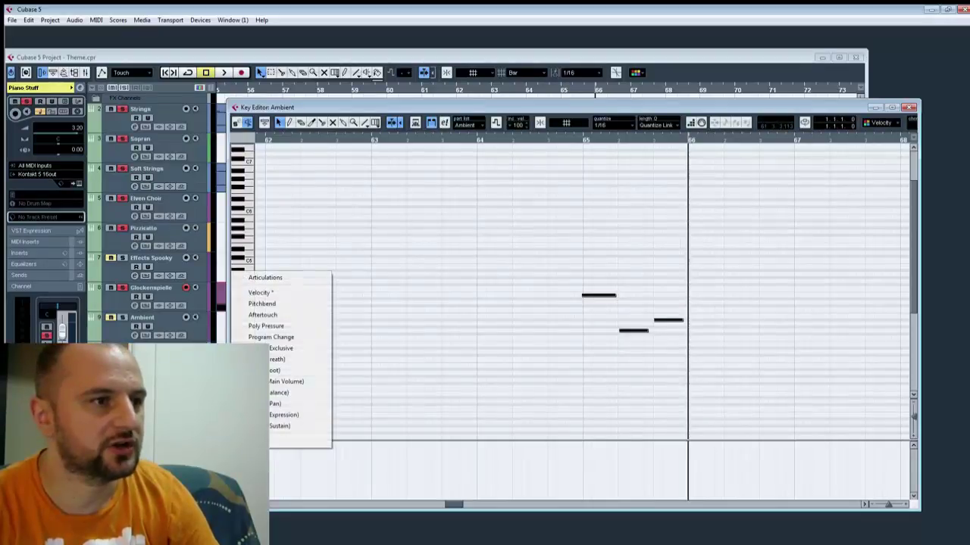
left_click(285, 295)
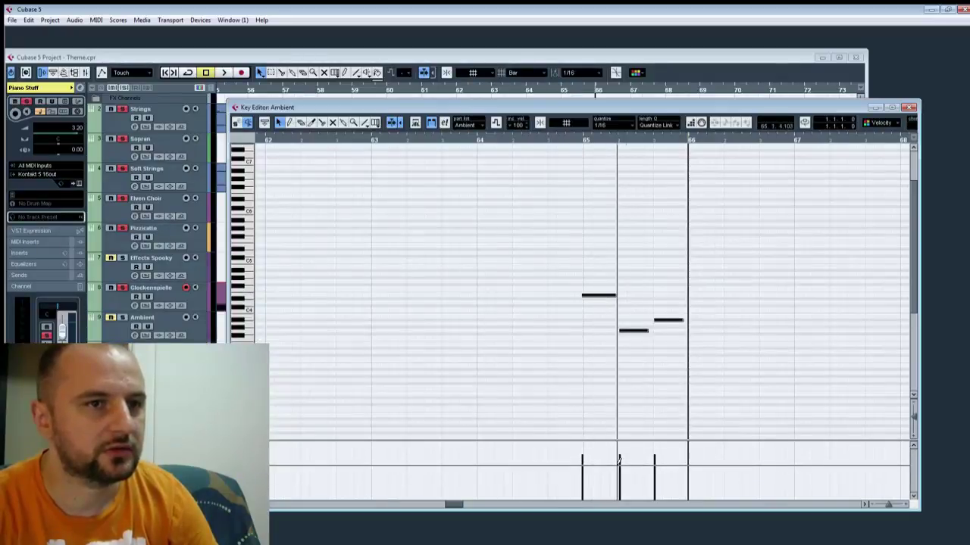
left_click(620, 471)
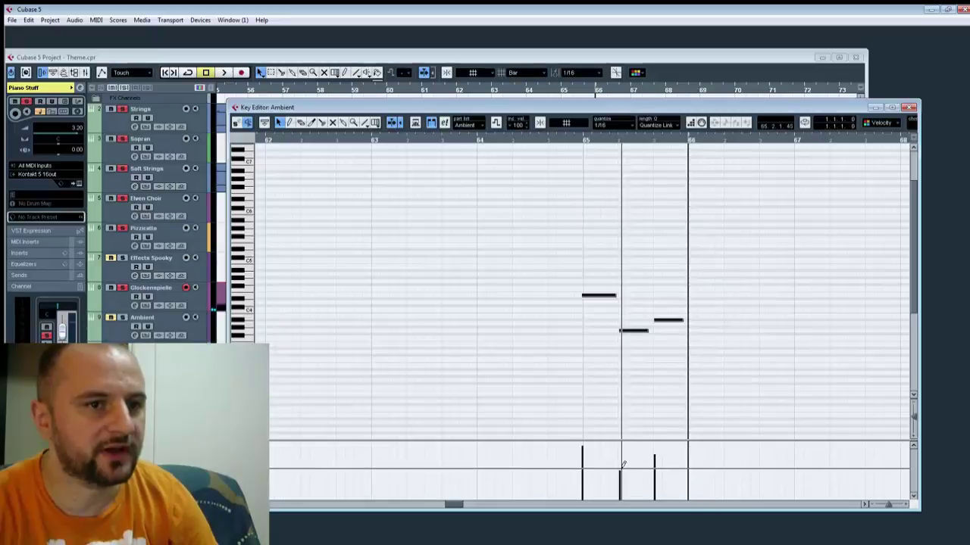
left_click(621, 461)
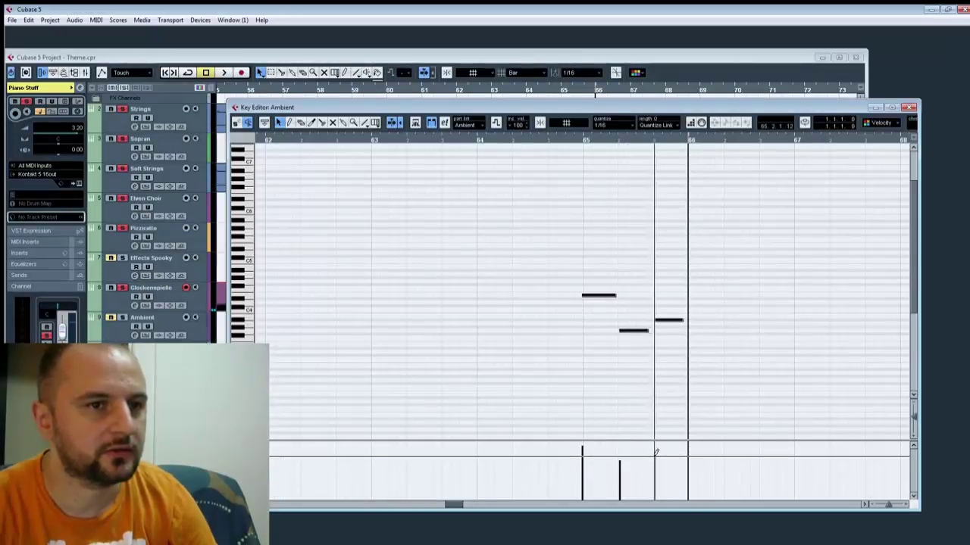
left_click(656, 452)
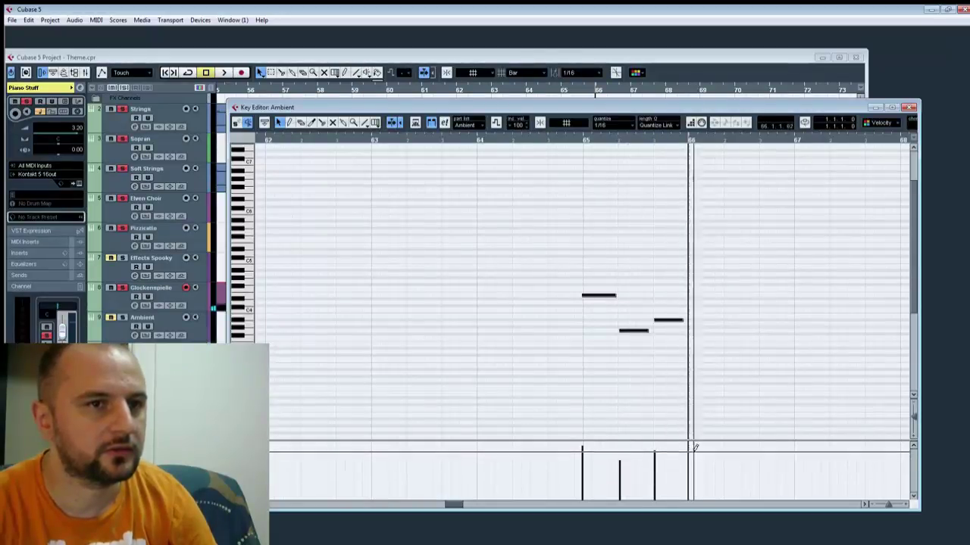
Step: Copy the three-note figure to bar 66 and play both bars from just before bar 65
left_click_drag(580, 244, 665, 395)
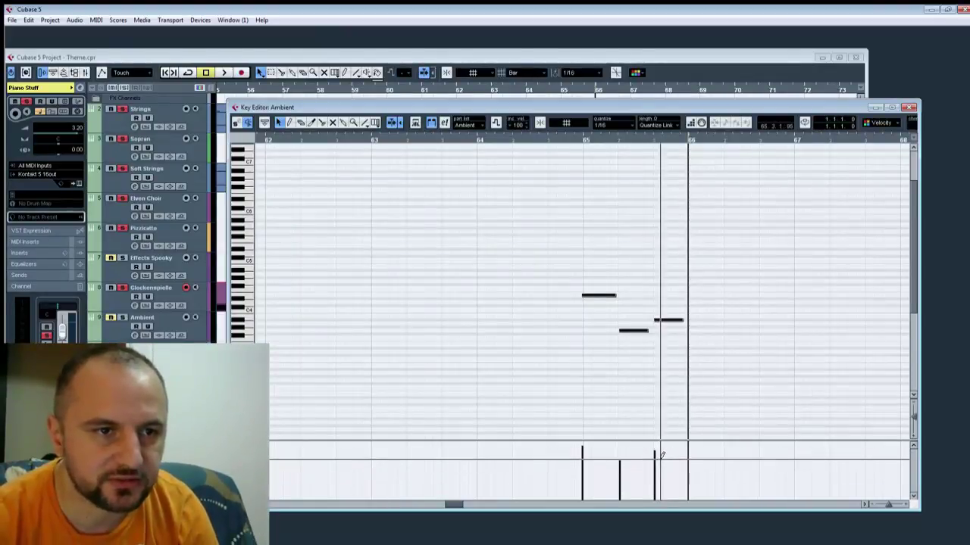
left_click_drag(578, 253, 669, 374)
key("ctrl+c")
key("ctrl+v")
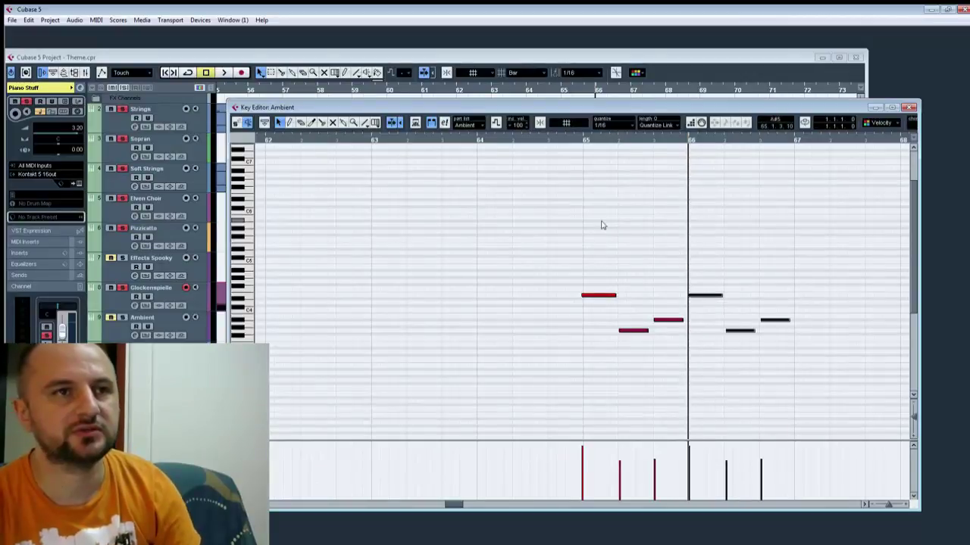
left_click(573, 139)
key("space")
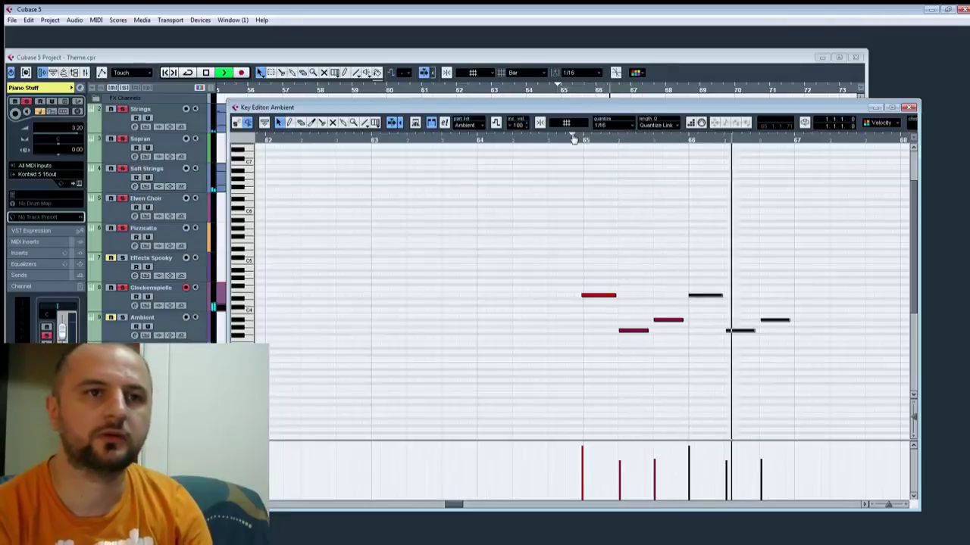
key("space")
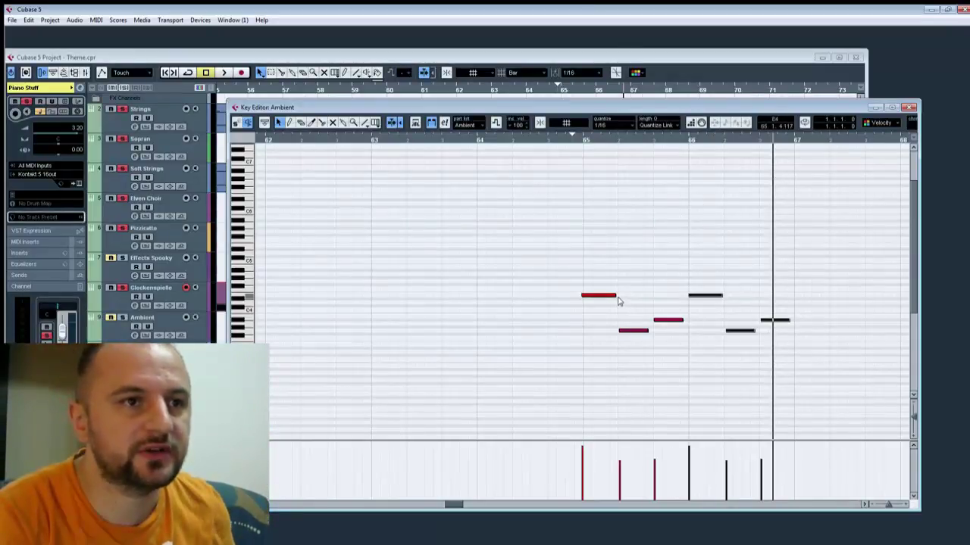
Step: Shorten the three notes at bar 65 and close them up to fill the first half of the bar, and play the result
left_click_drag(615, 295, 599, 296)
left_click_drag(645, 331, 611, 337)
left_click_drag(681, 320, 670, 321)
left_click_drag(673, 270, 744, 329)
left_click_drag(663, 320, 626, 323)
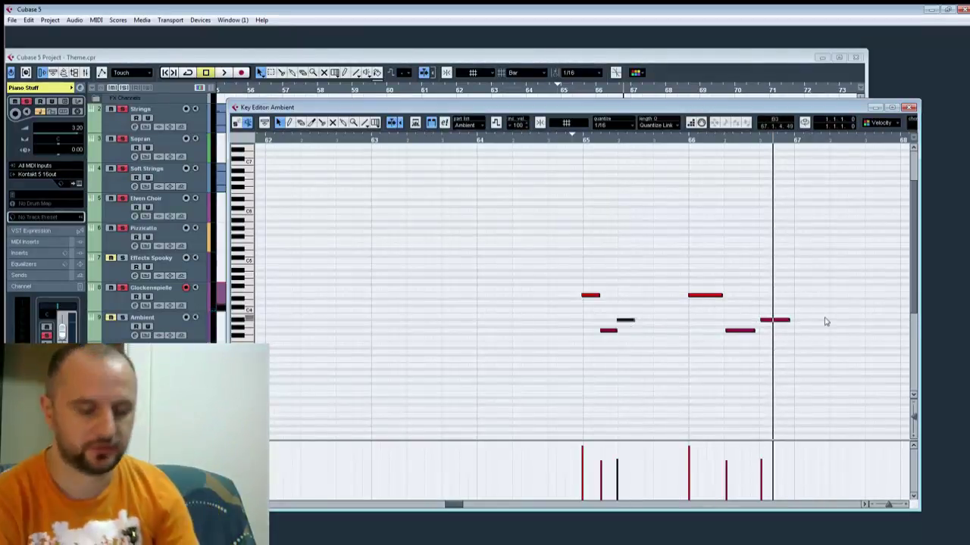
key("space")
key("space")
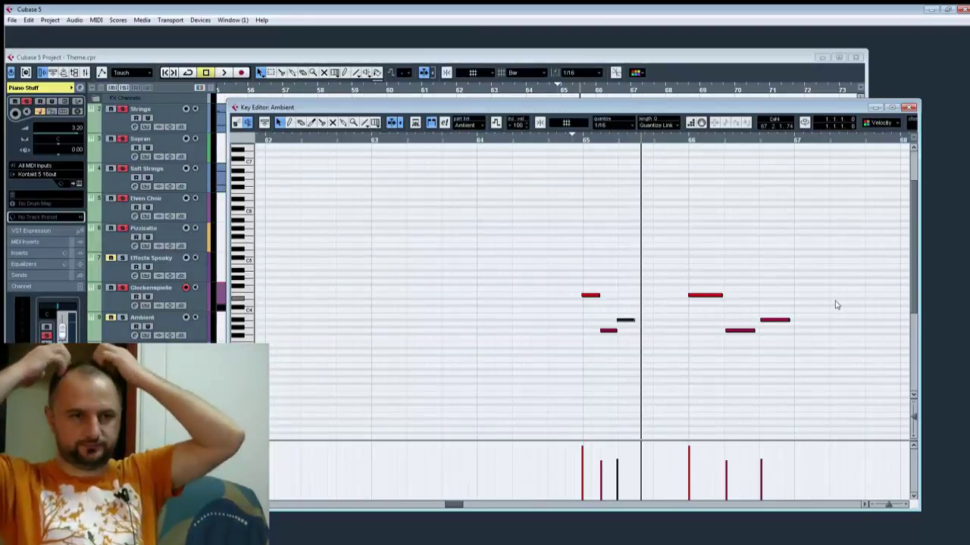
Step: Delete the three notes at bar 66 and paste a copy of the shortened figure into the second half of bar 65
left_click_drag(664, 264, 852, 380)
key("Delete")
left_click_drag(578, 262, 624, 361)
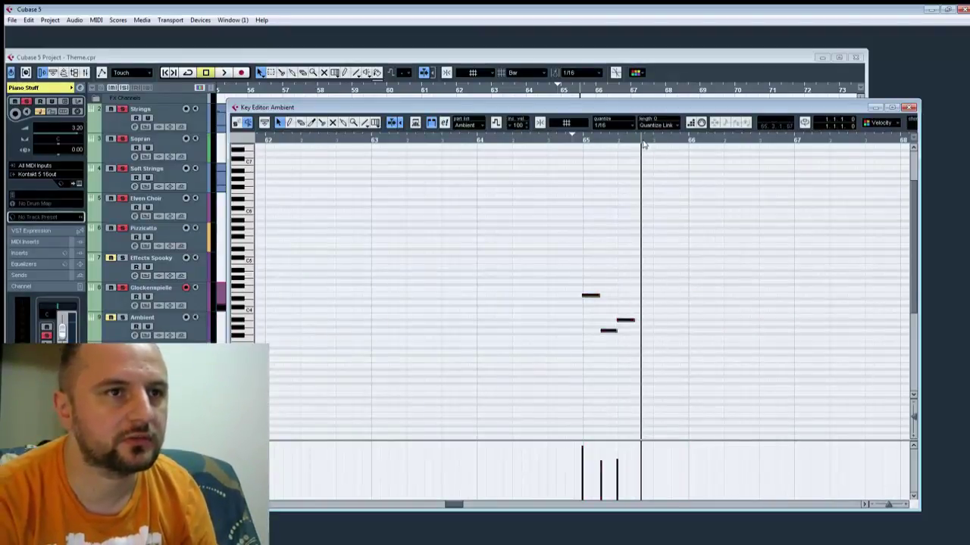
mouse_move(644, 144)
left_mouse_down()
mouse_move(655, 148)
mouse_move(636, 140)
left_mouse_up()
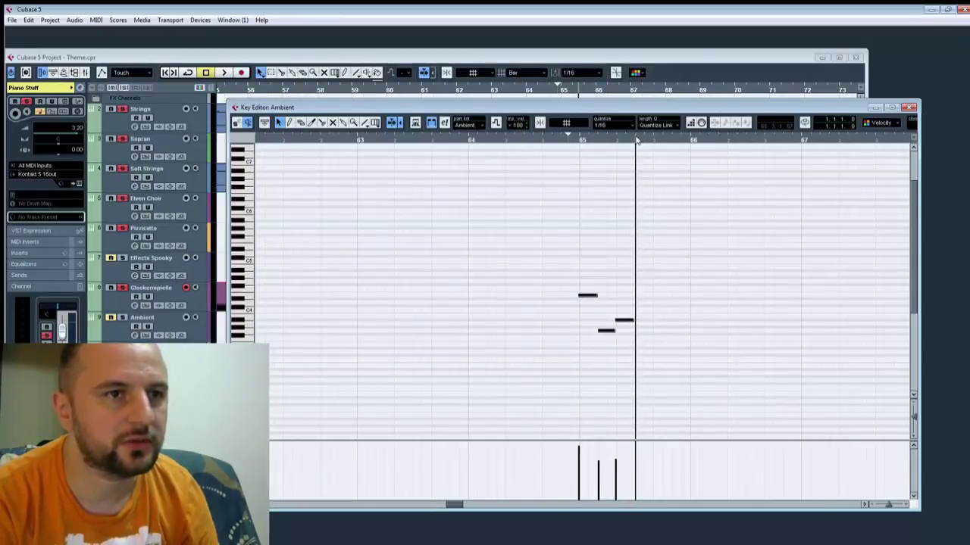
key("ctrl+v")
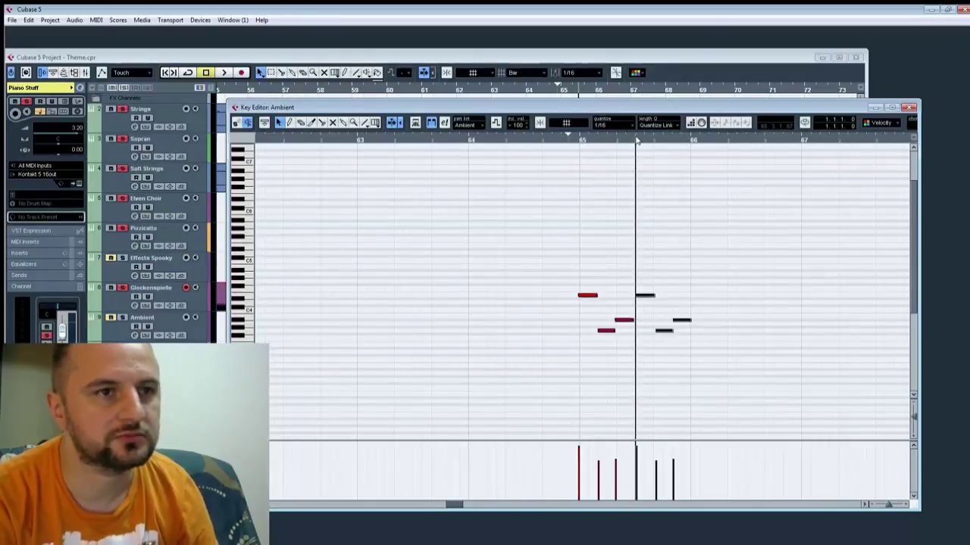
Step: Lower the first note of the repeated figure in the second half of bar 65 to D#4
left_click(599, 262)
left_click(644, 296)
key("Down")
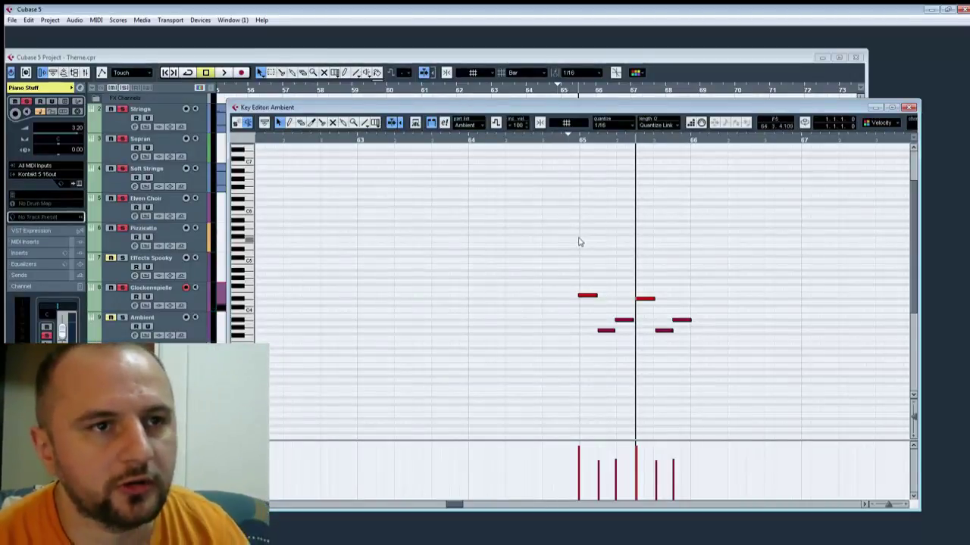
Step: Copy the six-note pattern of bar 65 to bar 66 and play the passage through bar 66
left_click_drag(577, 236, 680, 385)
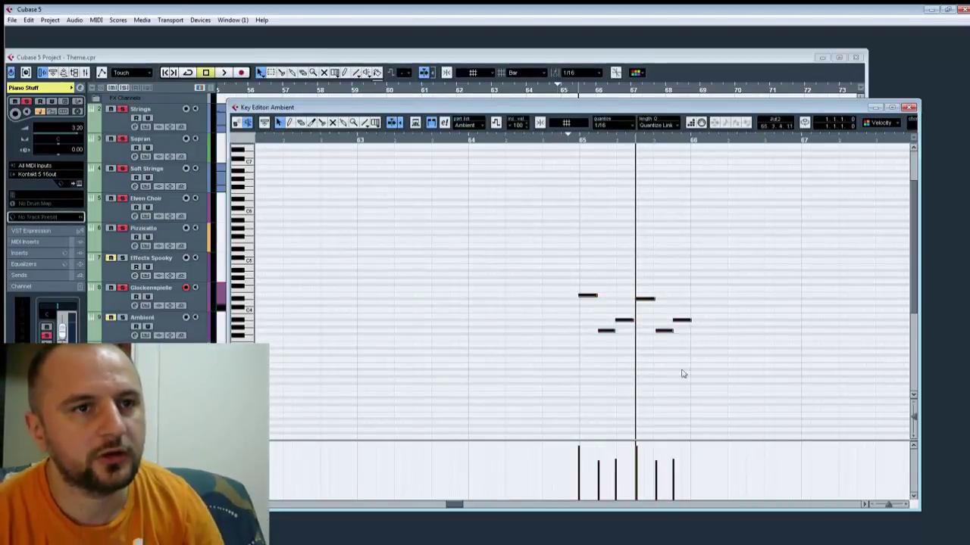
left_click(694, 141)
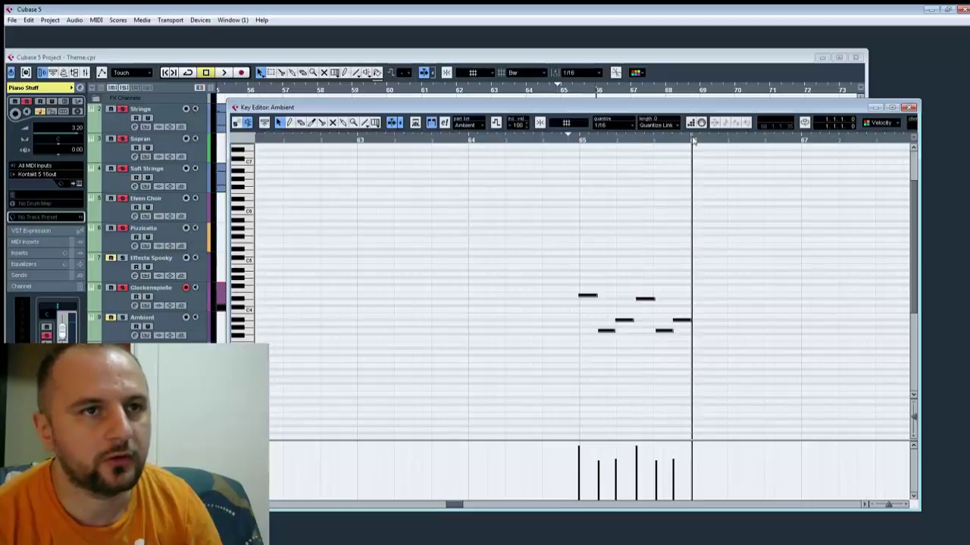
key("ctrl+v")
key("space")
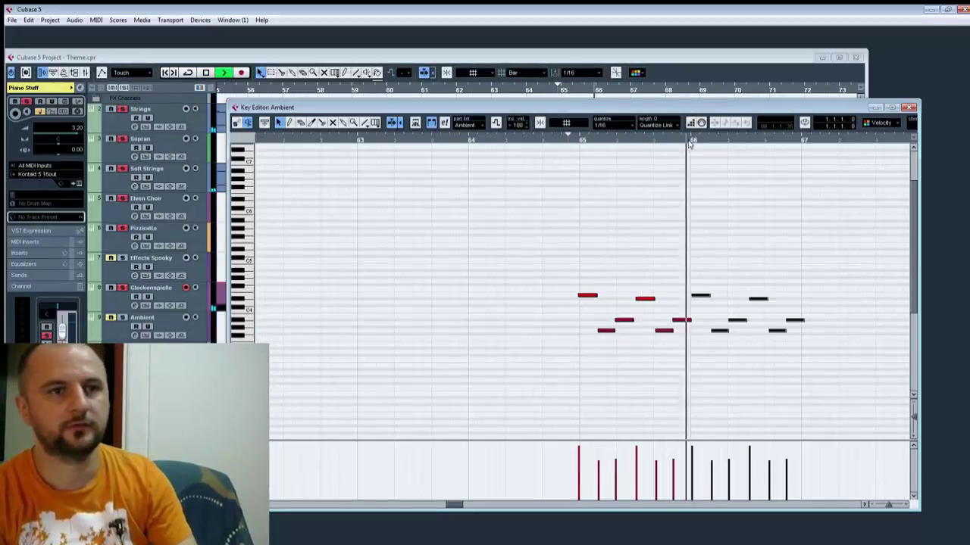
key("space")
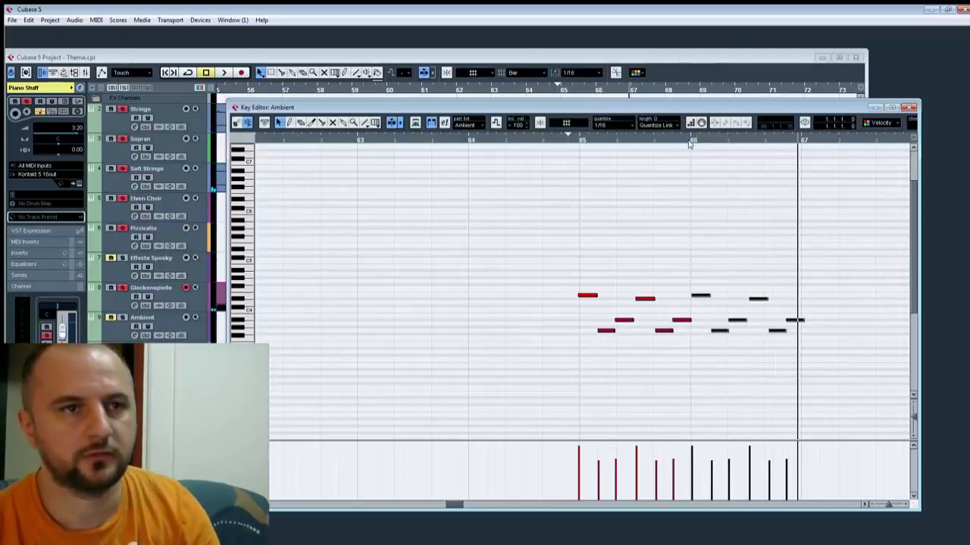
Step: Copy the whole two-bar pattern from bars 65 and 66 to bar 67
left_click_drag(561, 262, 686, 379)
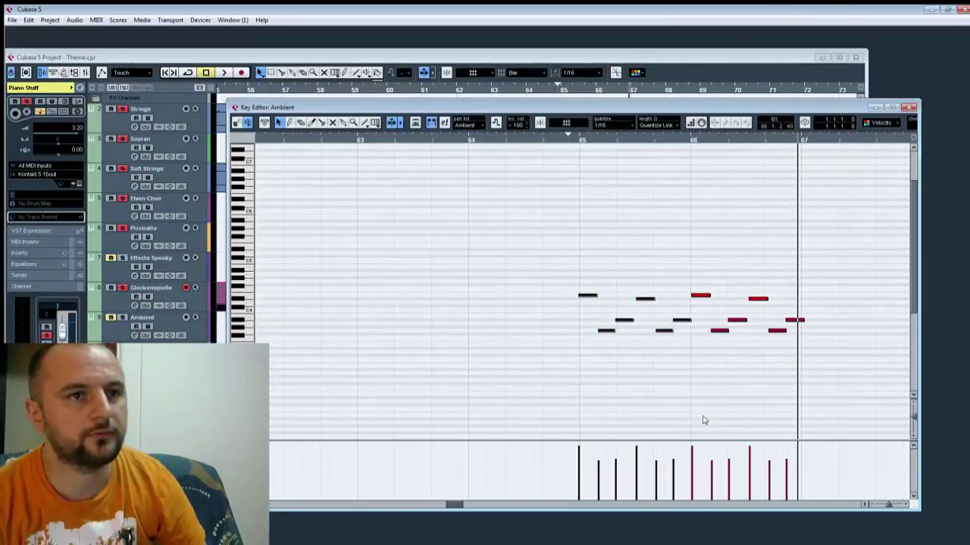
left_click(802, 140)
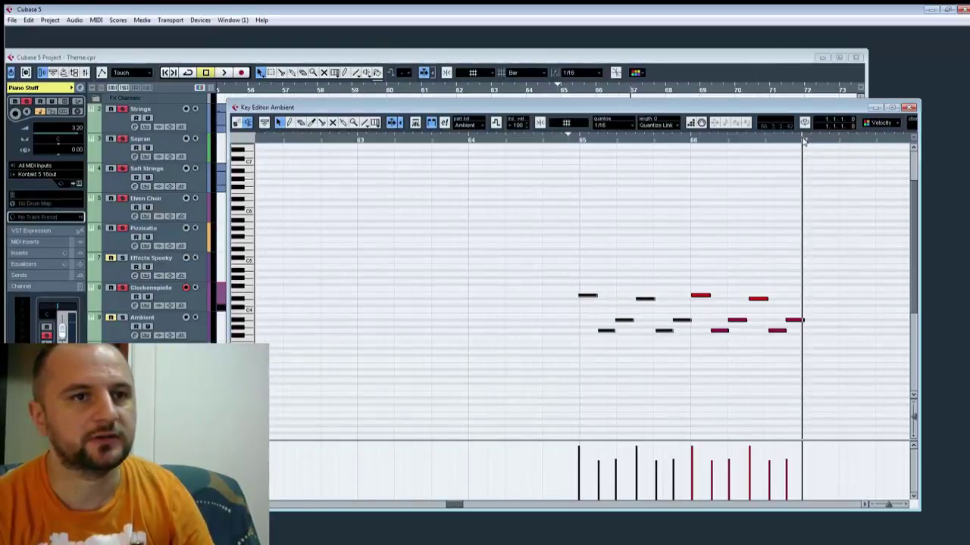
key("ctrl+a")
key("ctrl+c")
key("ctrl+v")
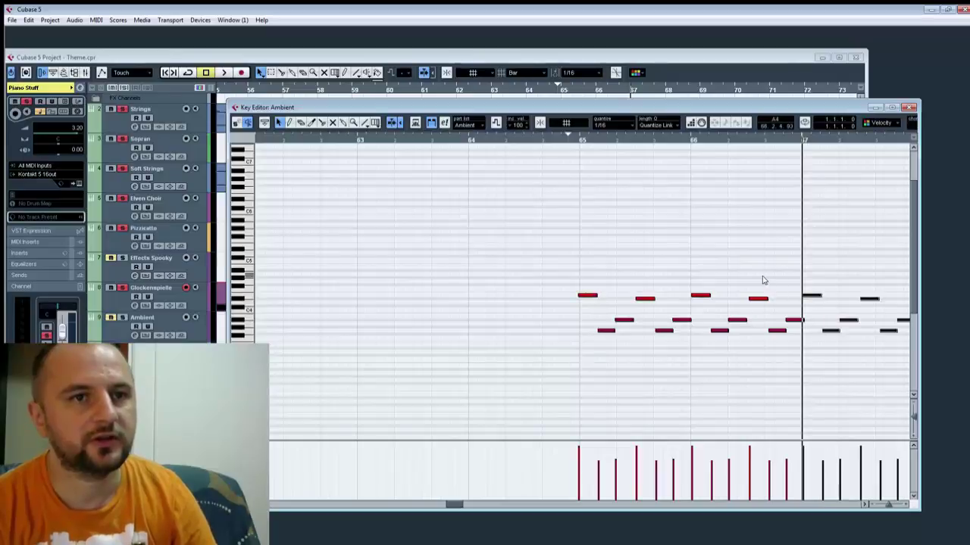
Step: Shift the last three notes of bar 66 slightly earlier so they line up with the middle of the bar
left_click_drag(763, 277, 804, 362)
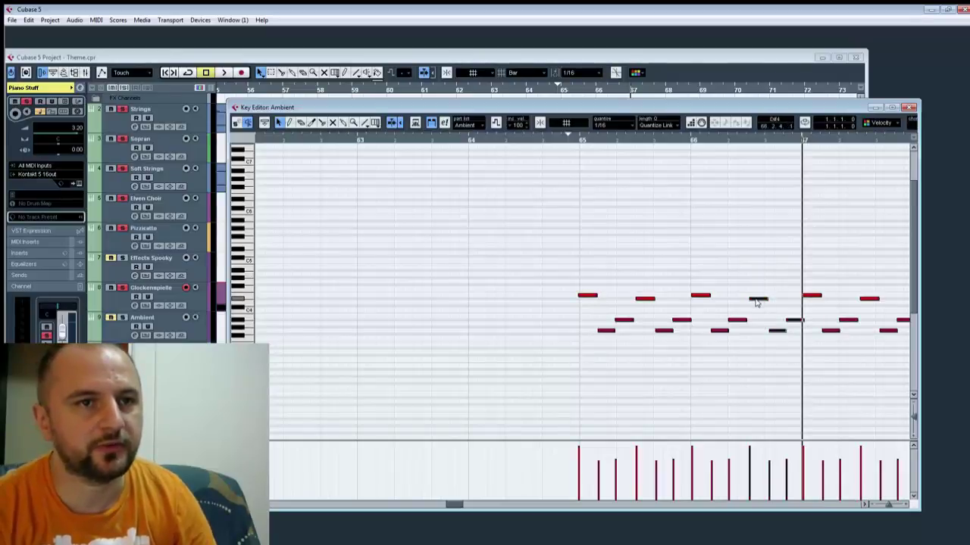
left_click_drag(753, 302, 752, 301)
key("h")
key("h")
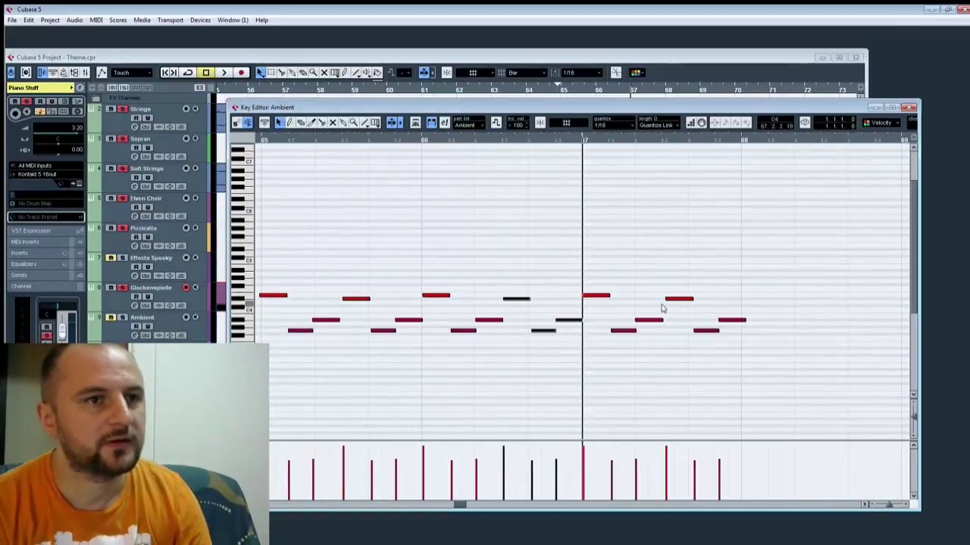
left_click(598, 267)
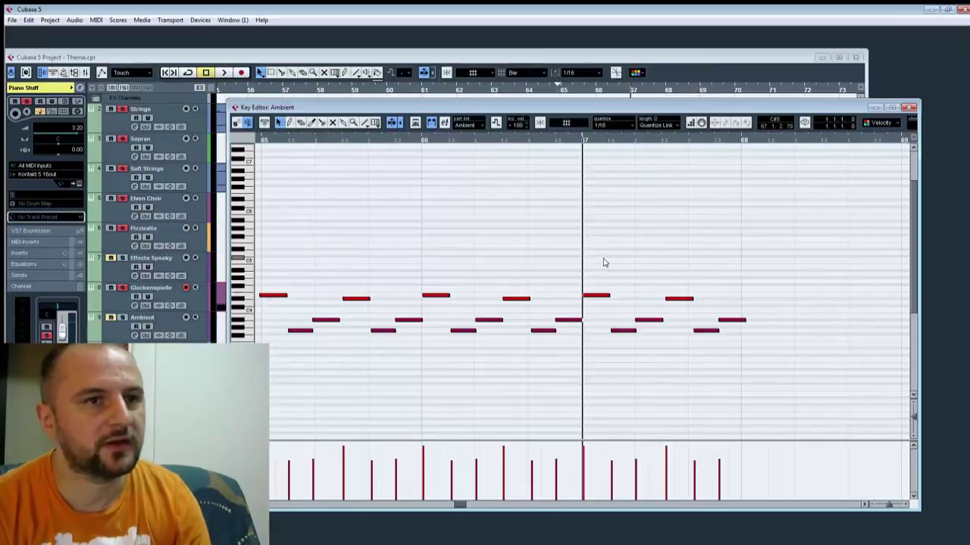
Step: Nudge the first three notes of bar 66 slightly earlier so the group starts exactly on the bar line
left_click_drag(505, 230, 715, 237)
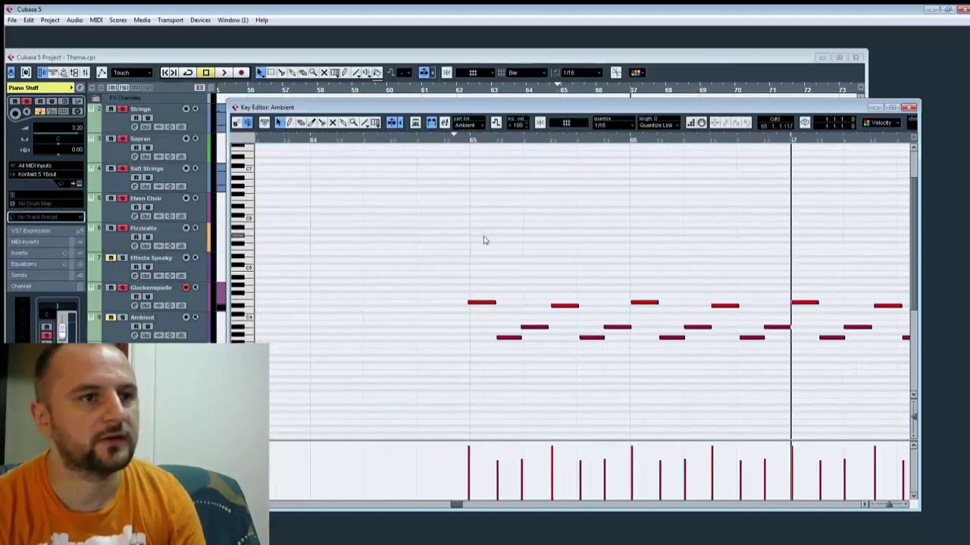
left_click_drag(637, 253, 751, 362)
left_click(639, 304)
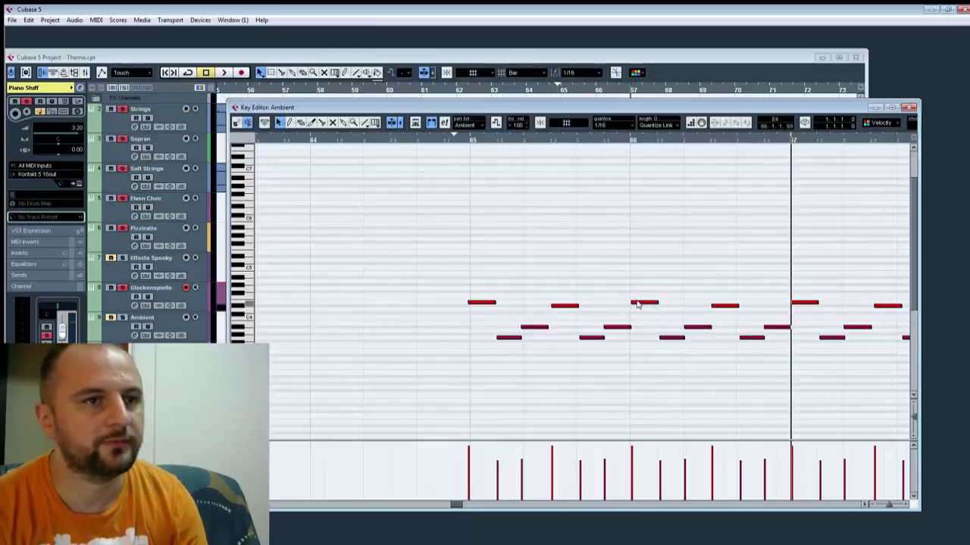
left_click(643, 304)
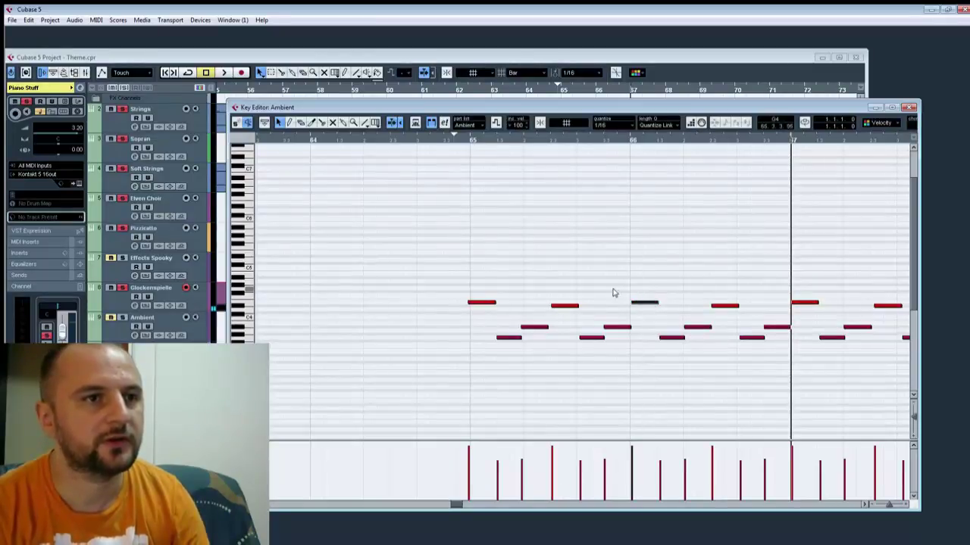
left_click_drag(454, 238, 509, 414)
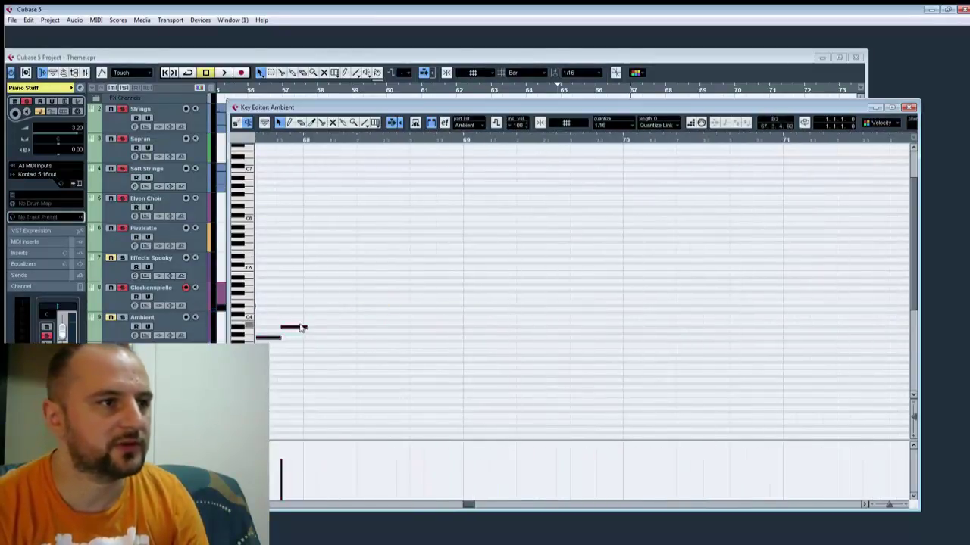
left_click_drag(308, 328, 306, 328)
left_click_drag(370, 363, 916, 344)
left_click(559, 360)
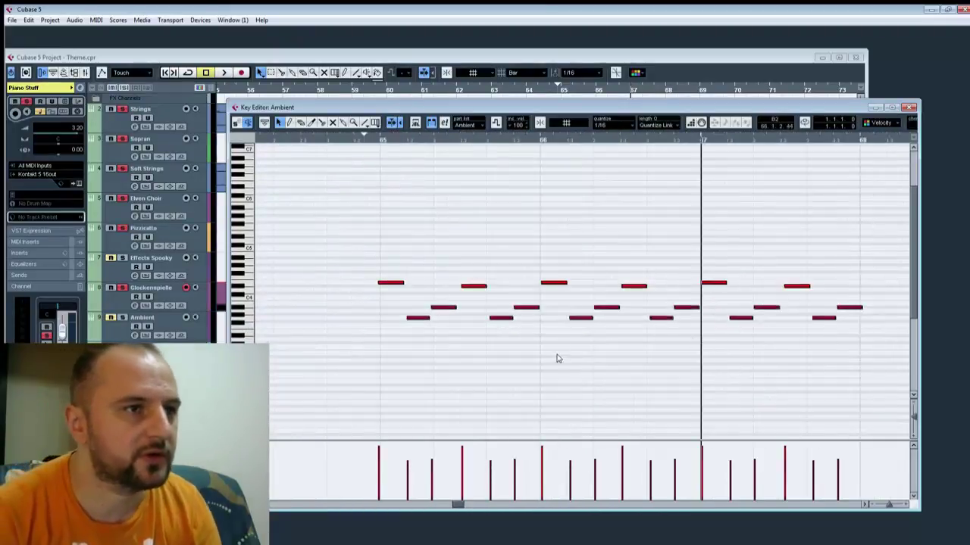
left_click_drag(553, 256, 617, 340)
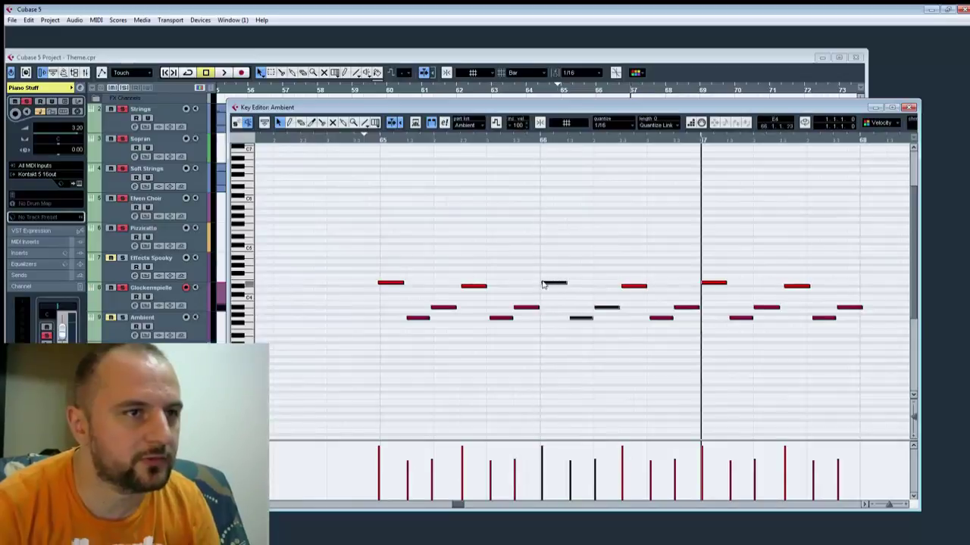
mouse_move(545, 288)
left_mouse_down()
mouse_move(569, 309)
mouse_move(548, 291)
left_mouse_up()
Step: Nudge the last three notes of bar 67 slightly earlier so the group starts exactly at mid-bar
left_click_drag(640, 255, 689, 346)
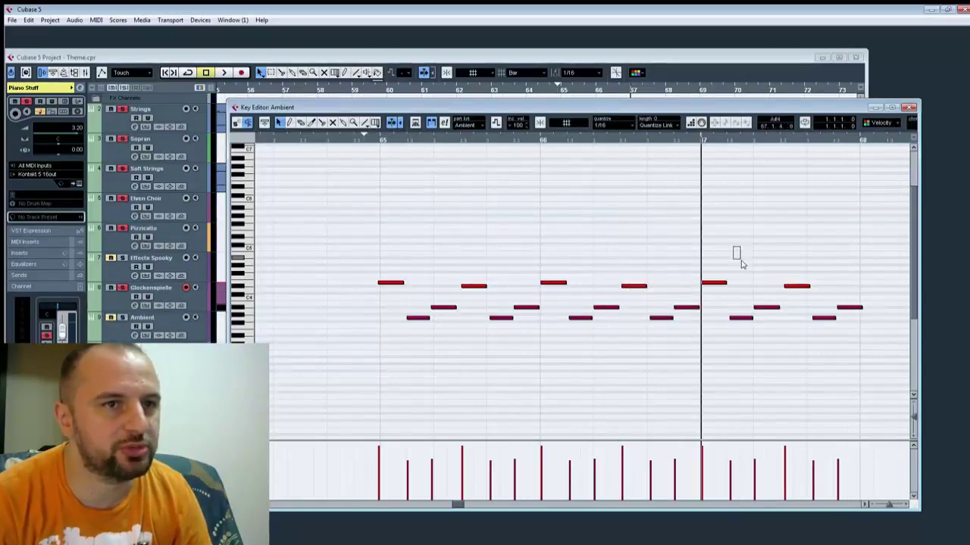
left_click_drag(792, 265, 862, 341)
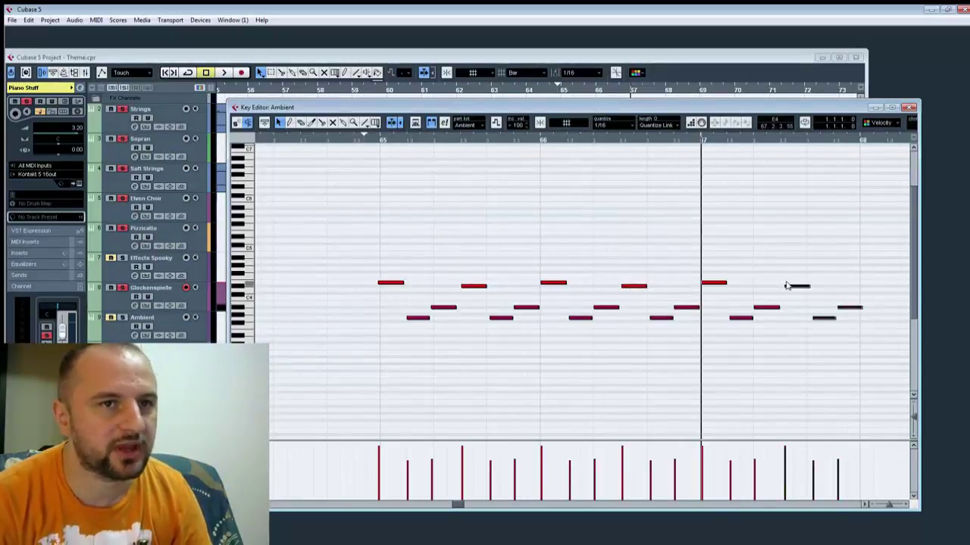
left_click_drag(790, 290, 793, 291)
left_click(507, 377)
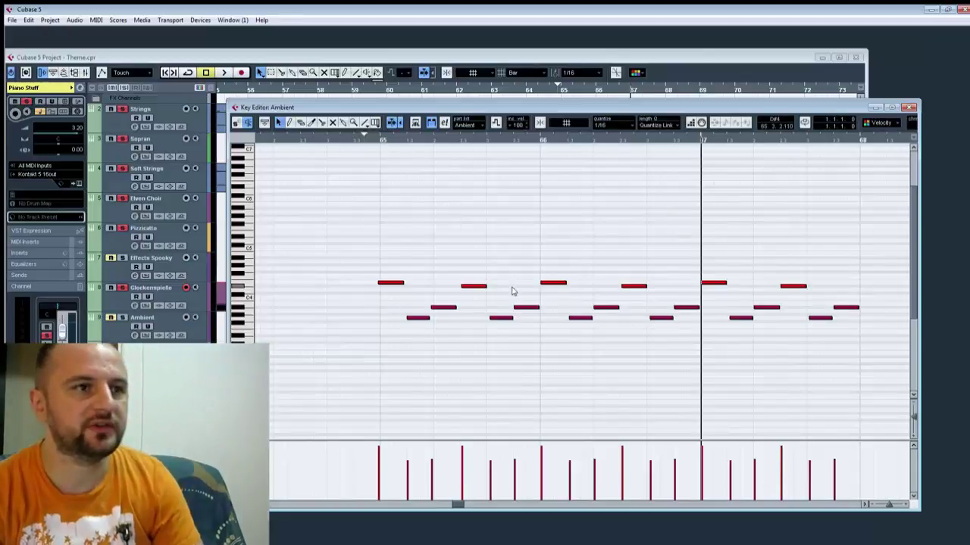
Step: Raise the first note of bar 67 by two semitones to F#4
scroll(651, 358, "right", 3)
left_click_drag(520, 260, 560, 298)
scroll(560, 299, "left", 2)
key("Up")
left_click(725, 314)
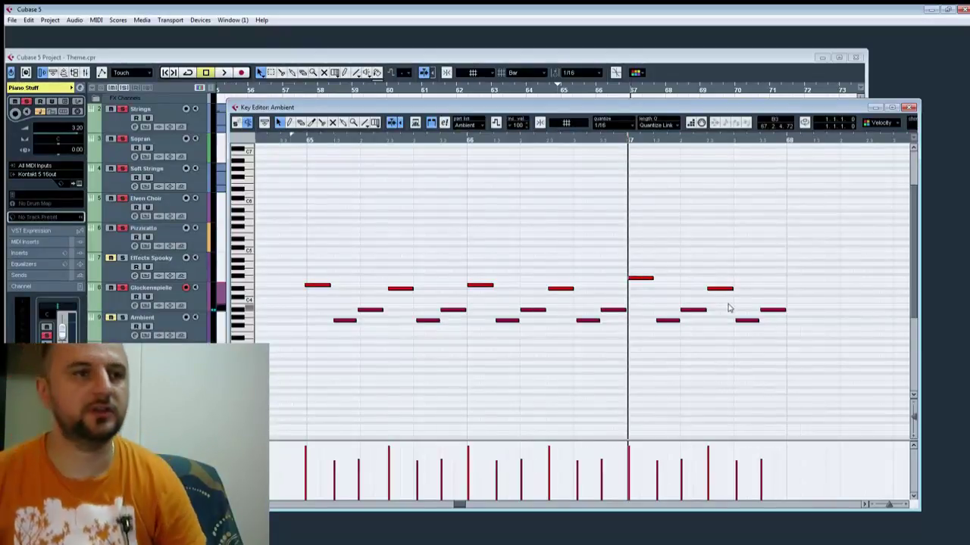
Step: Raise the second note of bar 67 to G3, the third to D4 and the fourth to E4
left_click_drag(652, 299, 701, 362)
key("Up")
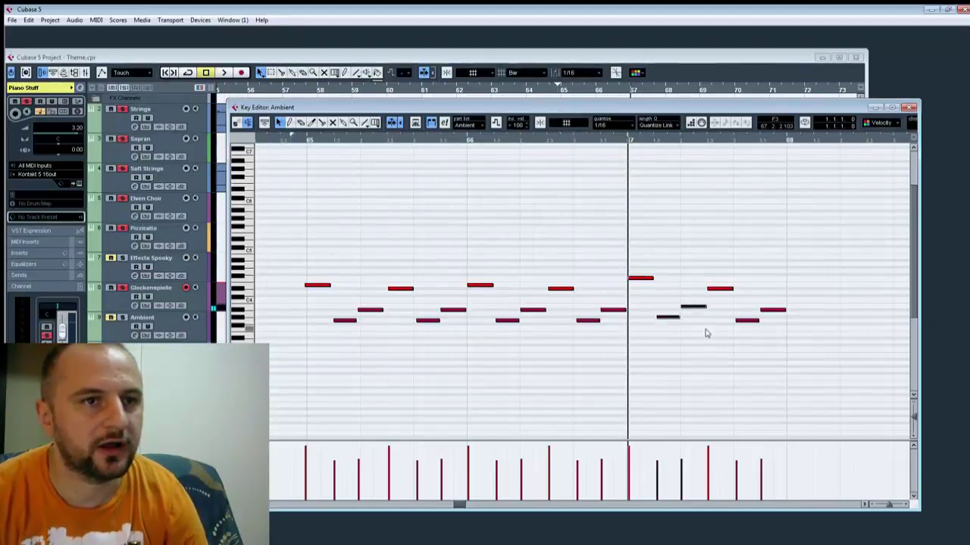
left_click(693, 306)
key("Up")
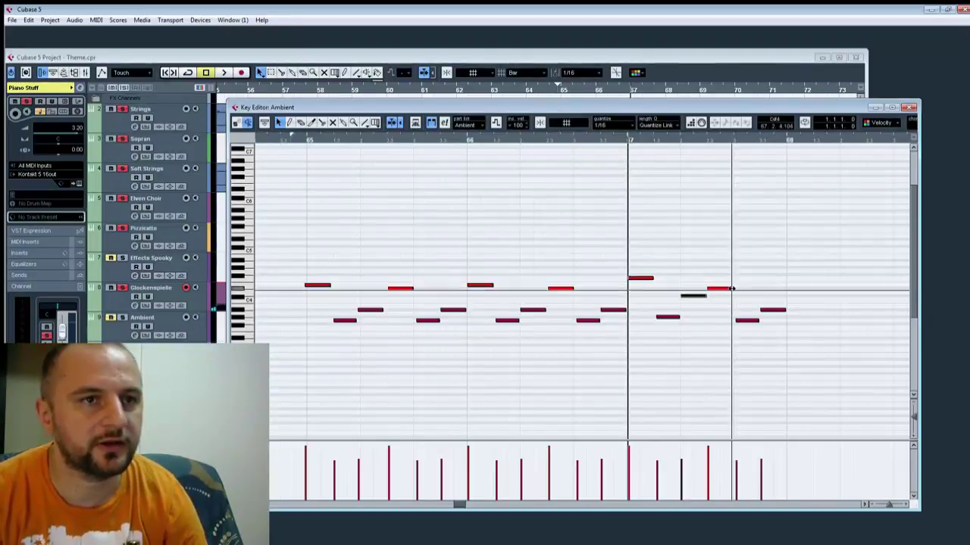
key("Up")
left_click(719, 289)
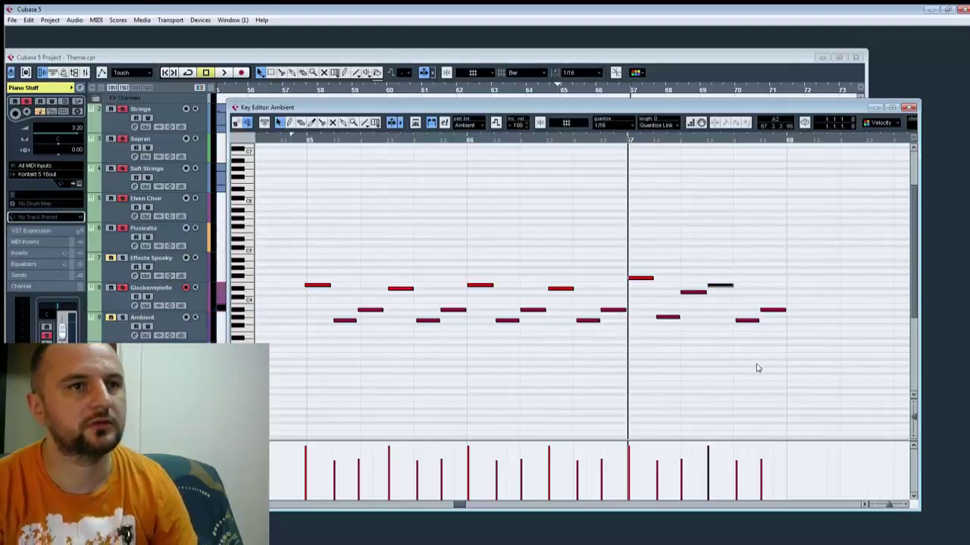
Step: Play back the passage through the altered notes of bar 67
key("space")
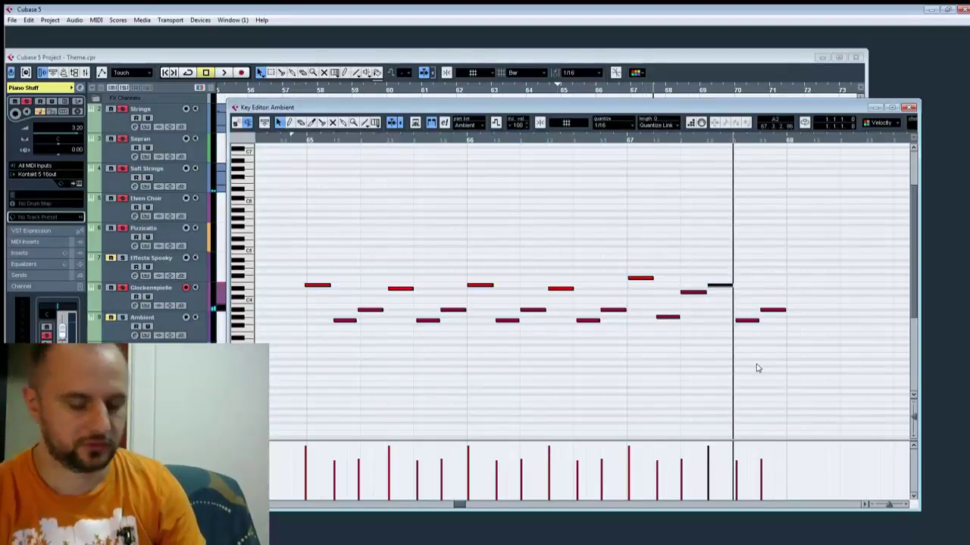
key("KP_1")
key("space")
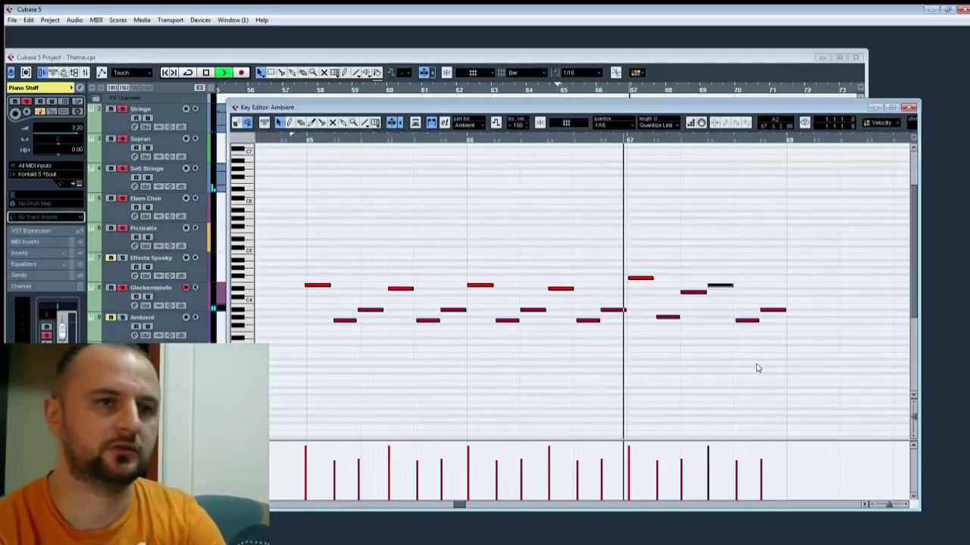
key("space")
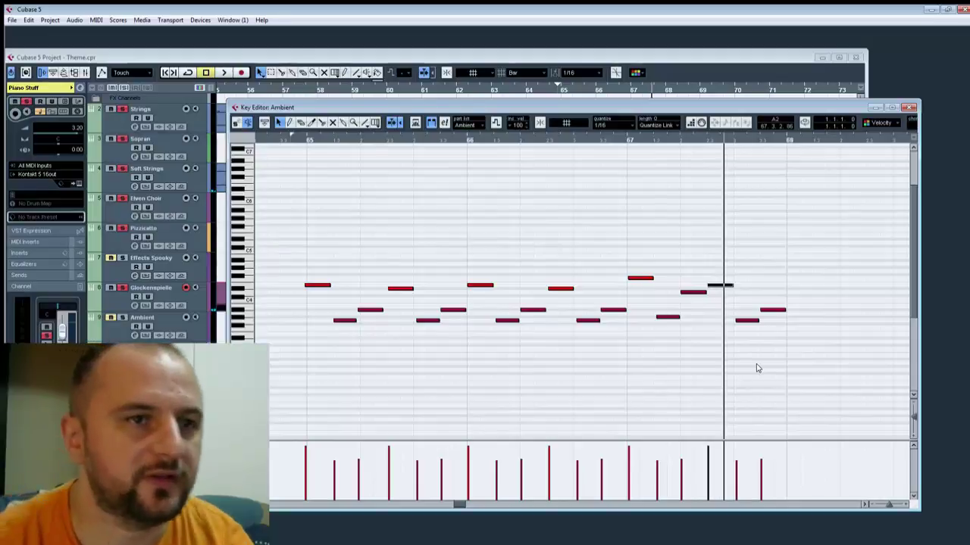
Step: Raise the second and fifth notes of bar 67 to G#3 and the sixth note to D4
left_click(666, 316)
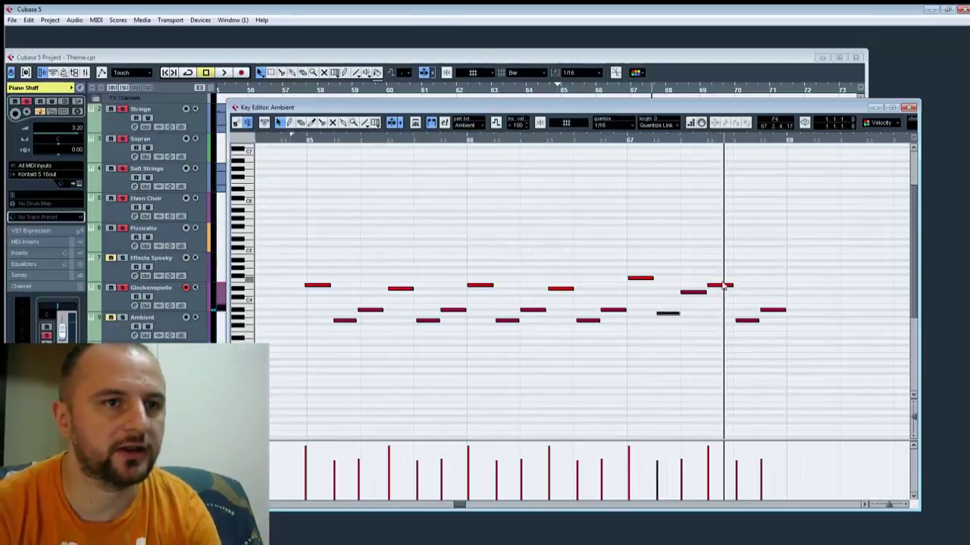
left_click_drag(714, 272, 744, 335)
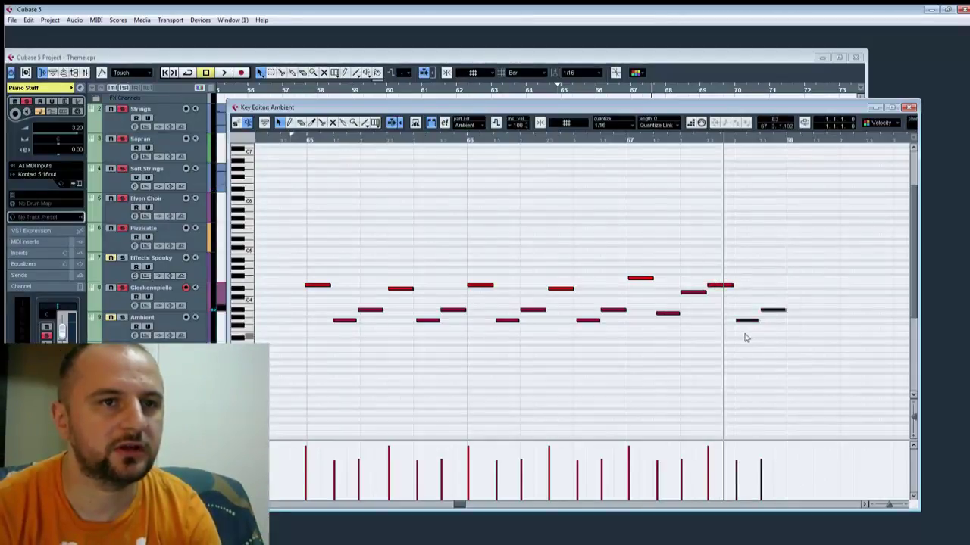
key("Up")
key("Up")
left_click(772, 299)
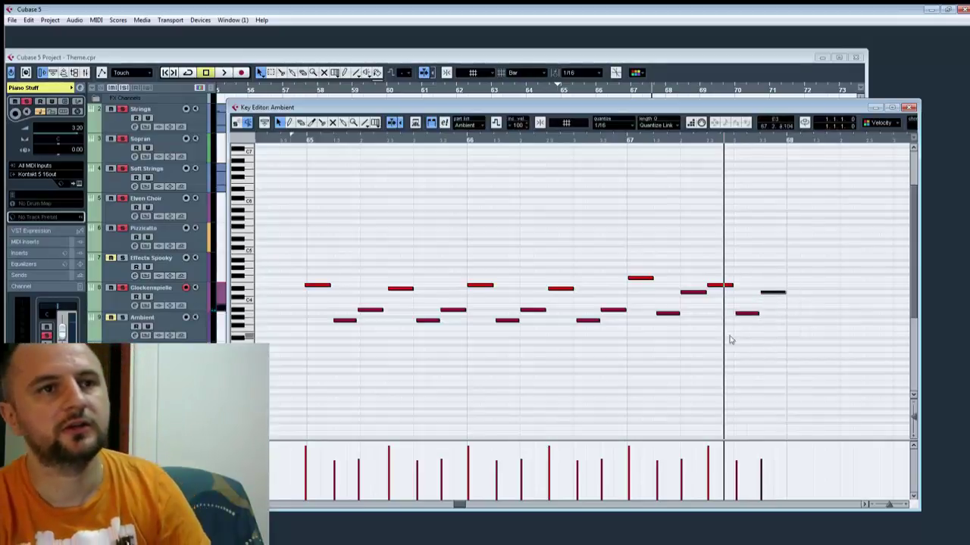
Step: Copy the six-note pattern of bar 67 to bar 68 and play the passage through bar 68
left_click_drag(637, 262, 690, 341)
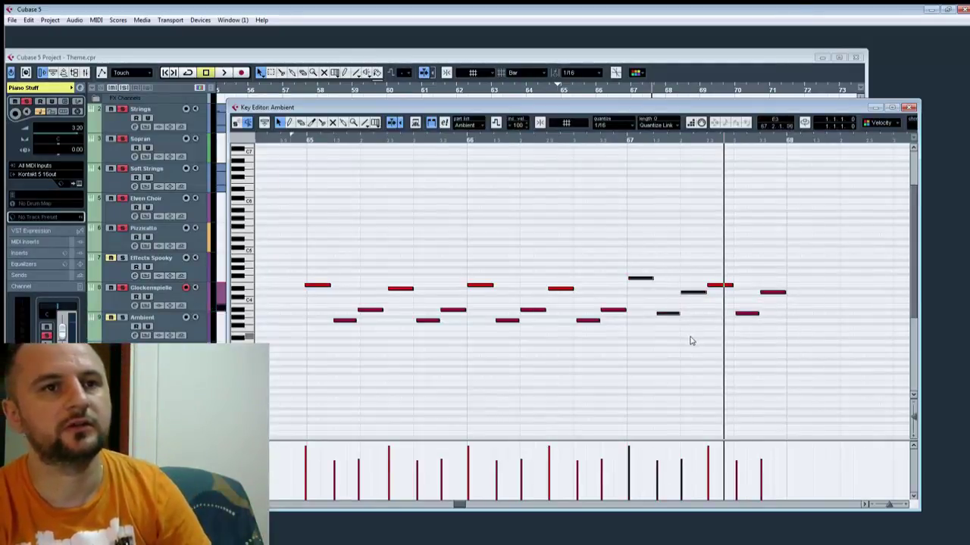
left_click(789, 142)
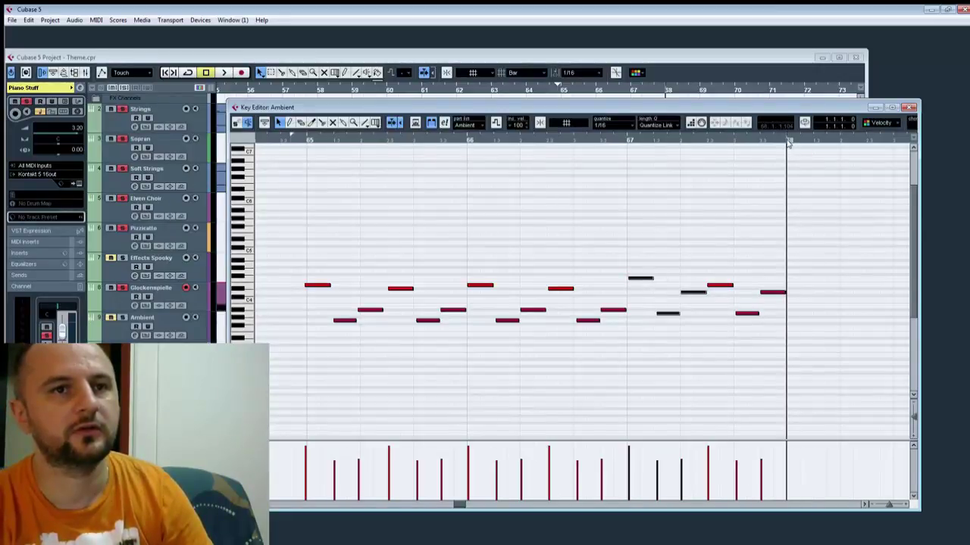
left_click_drag(808, 194, 645, 358)
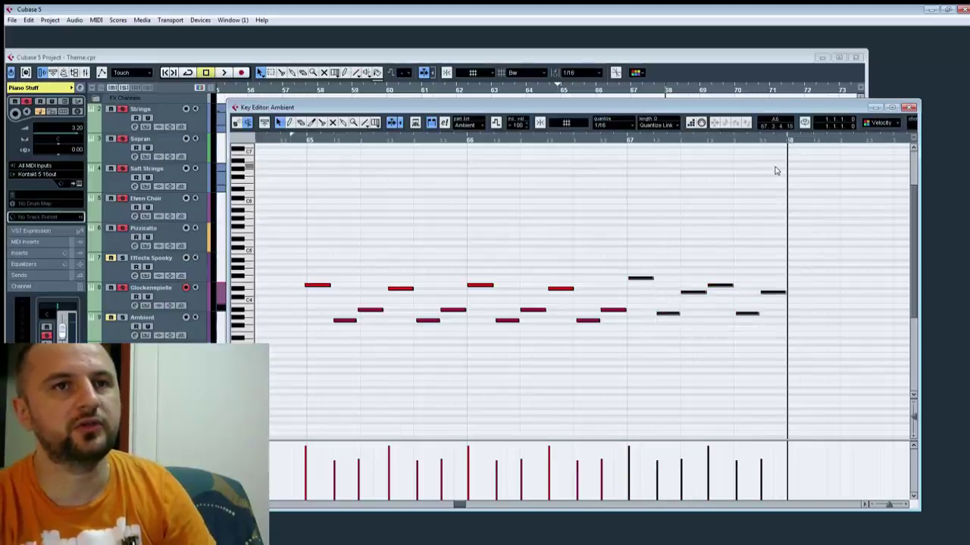
key("ctrl+v")
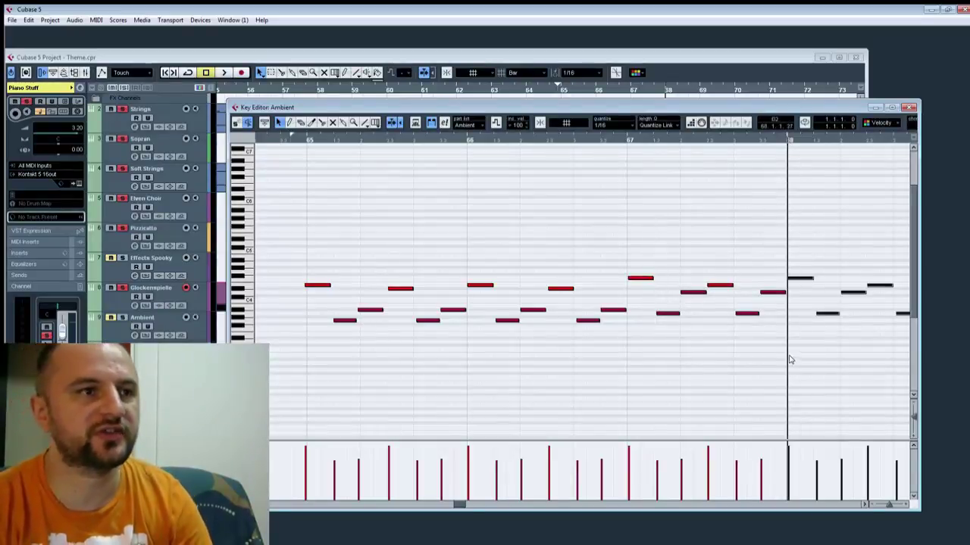
left_click_drag(821, 361, 791, 361)
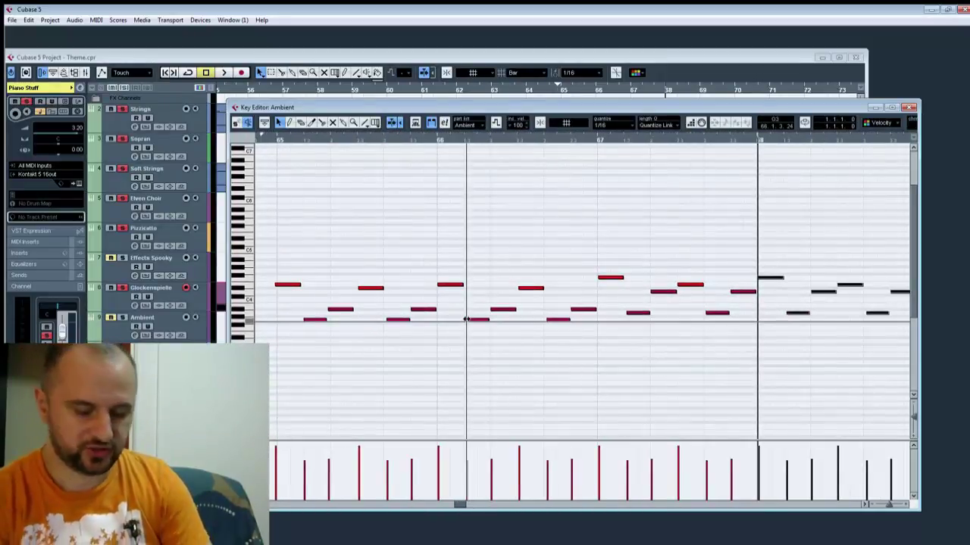
key("space")
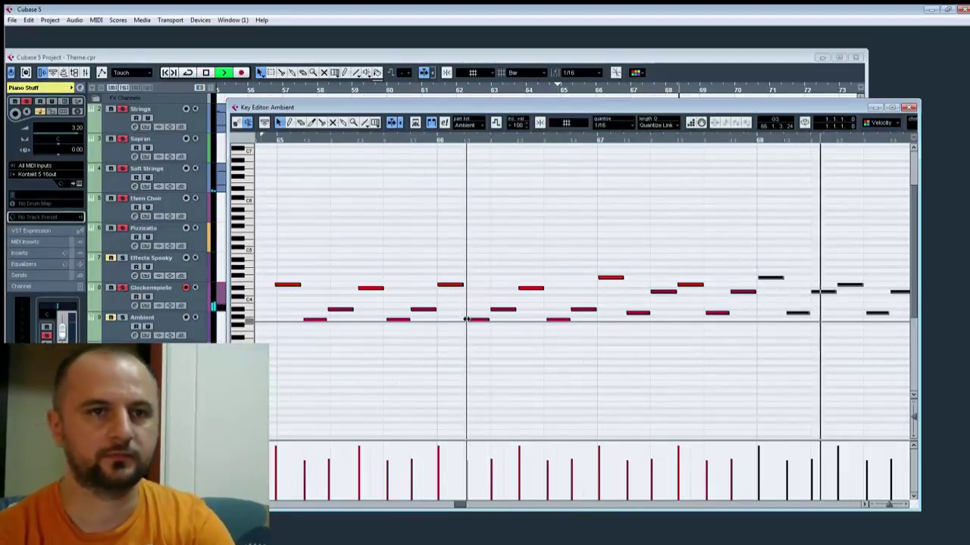
key("space")
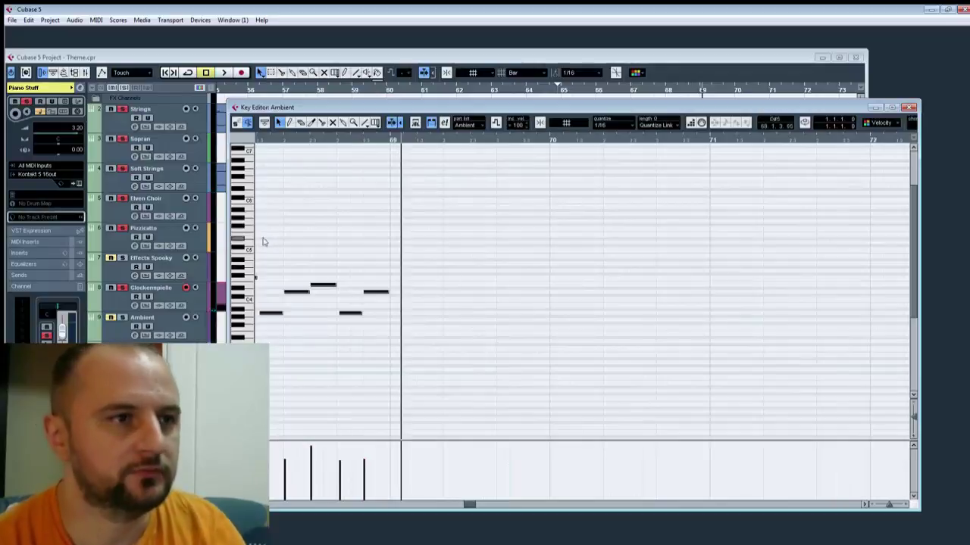
Step: Paste another copy of the six-note pattern at the start of bar 69
left_click(392, 140)
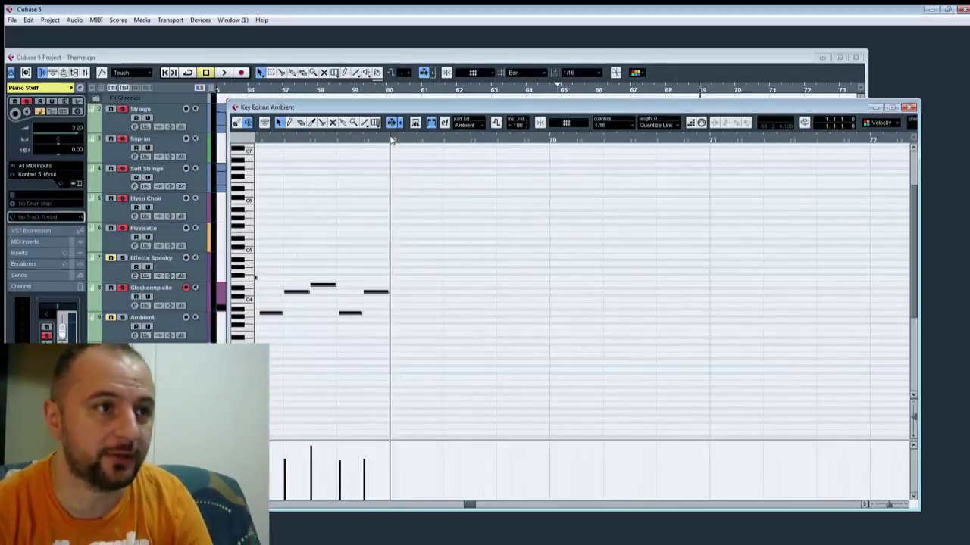
left_click_drag(390, 230, 536, 348)
key("ctrl+v")
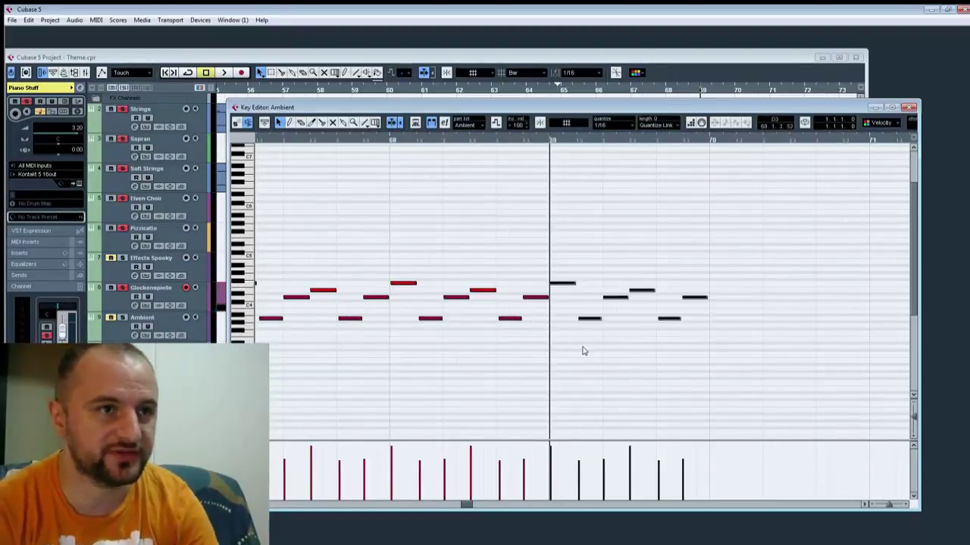
Step: Try to transpose the six copied notes in bar 69 downward
key("Down")
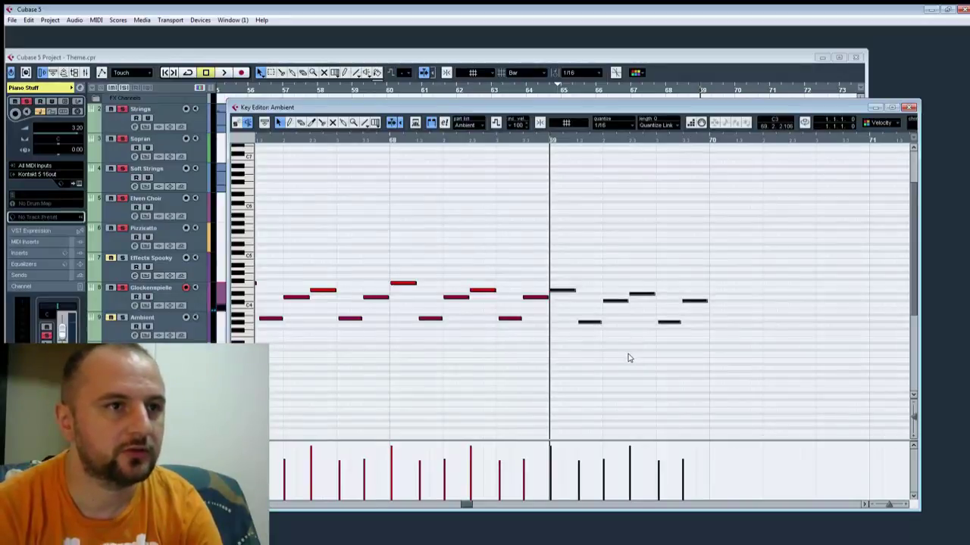
key("Up")
left_click(601, 365)
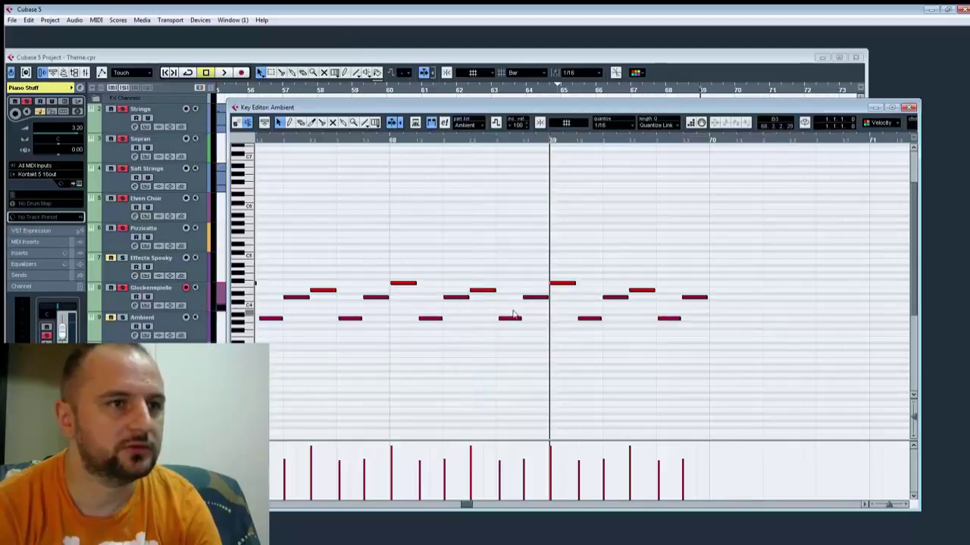
Step: Play back the repeated pattern from bar 68 into bar 69
key("space")
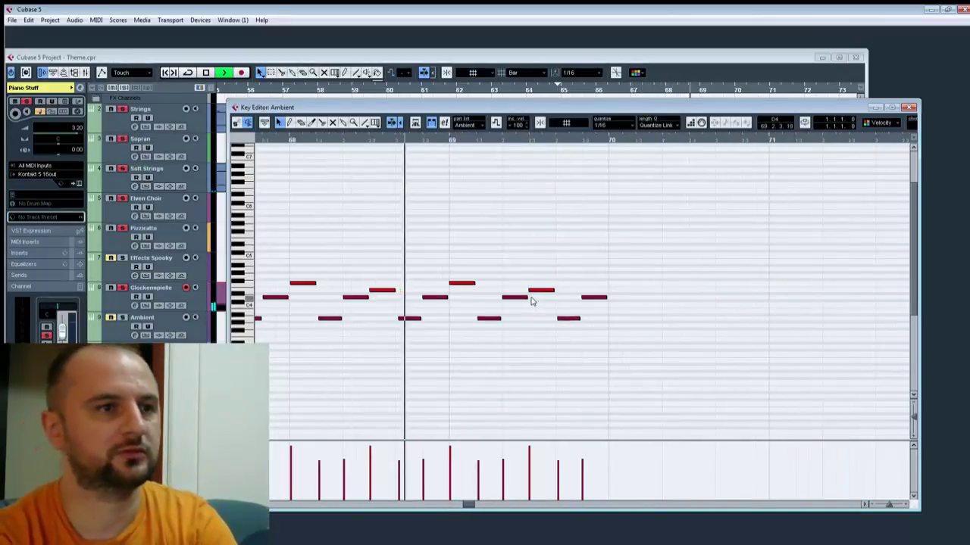
key("space")
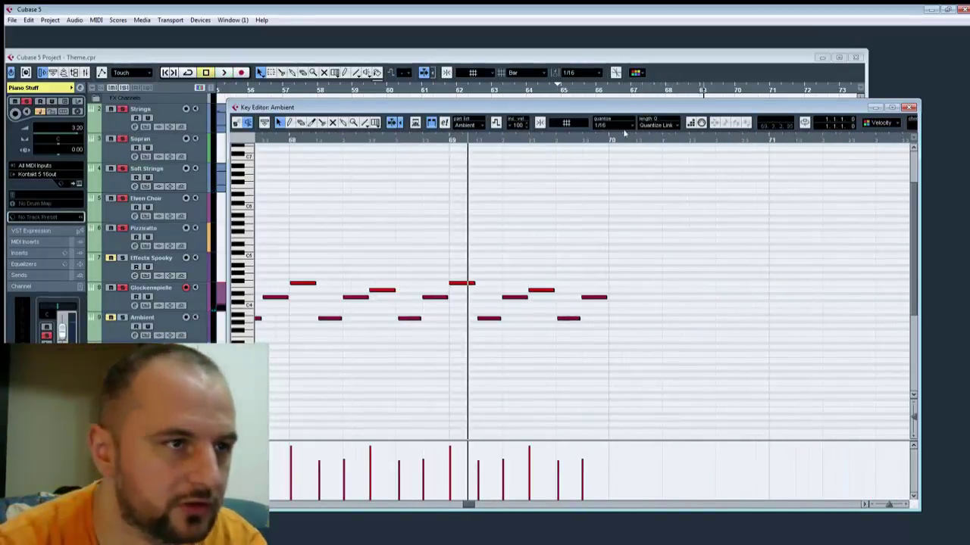
Step: Lower the first note of bar 69 to D3
left_click_drag(526, 203, 470, 288)
key("Down")
key("Down")
key("Down")
key("Down")
key("Down")
key("Down")
key("Down")
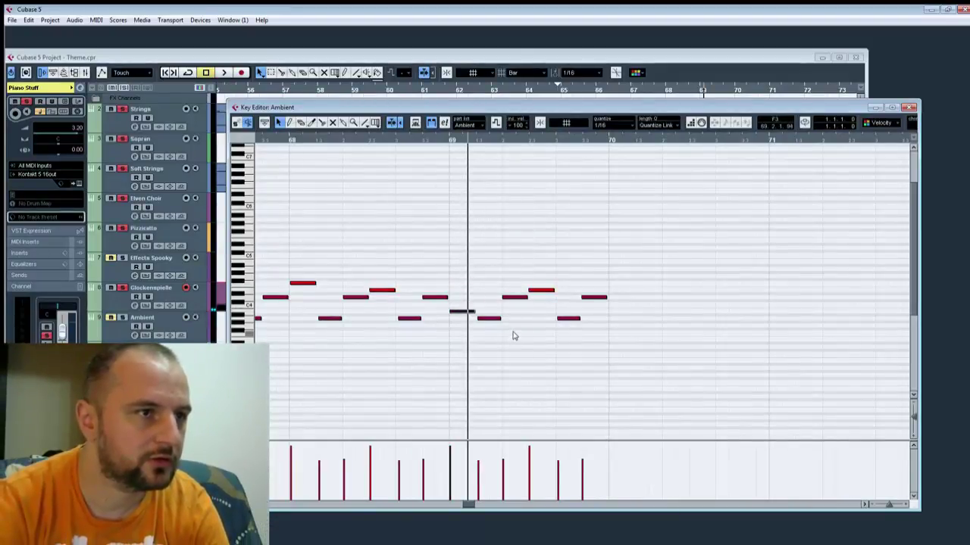
key("Down")
key("Down")
key("Down")
key("Down")
key("Down")
key("Down")
key("Down")
key("Down")
key("Down")
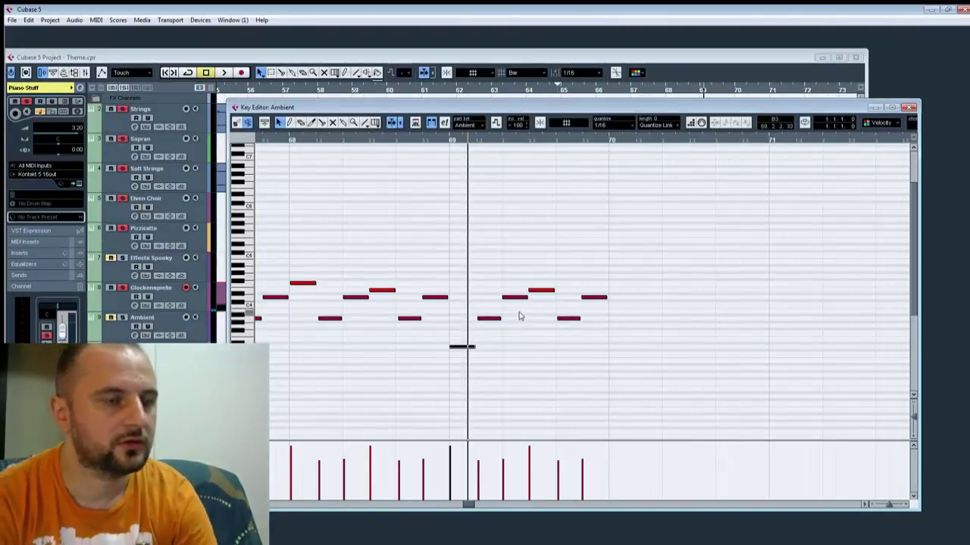
left_click(552, 352)
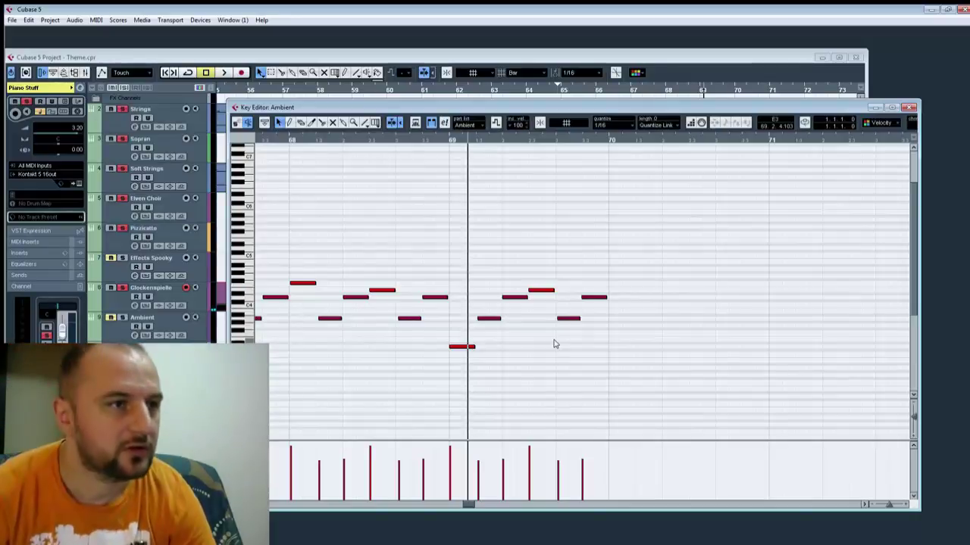
Step: Raise the first note of bar 69 by an octave to D4
left_click(461, 346)
key("Up")
key("Up")
key("Up")
key("Up")
key("Up")
key("Up")
key("Up")
key("Up")
key("Up")
key("Up")
key("Up")
key("Up")
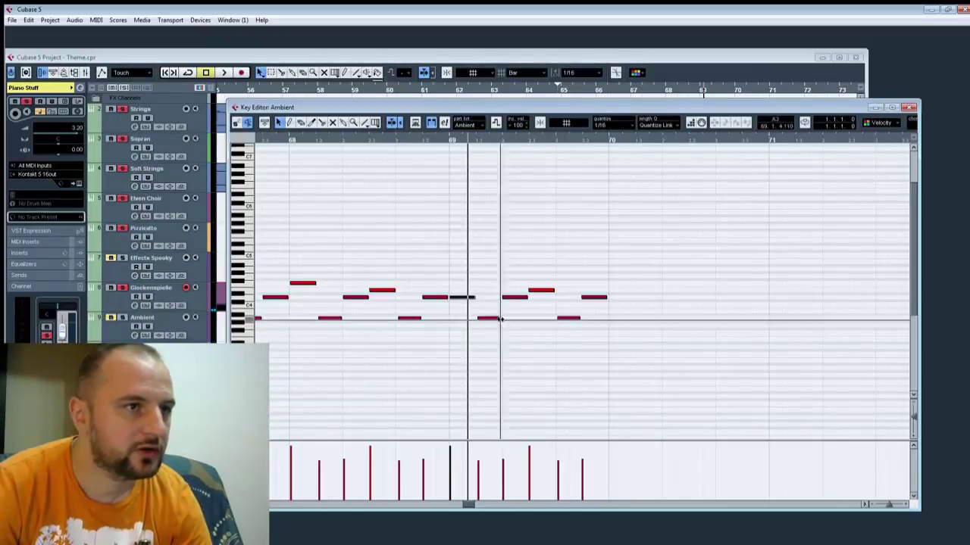
Step: Lower the second note of bar 69 to F3 and the third note to A3
left_click(490, 319)
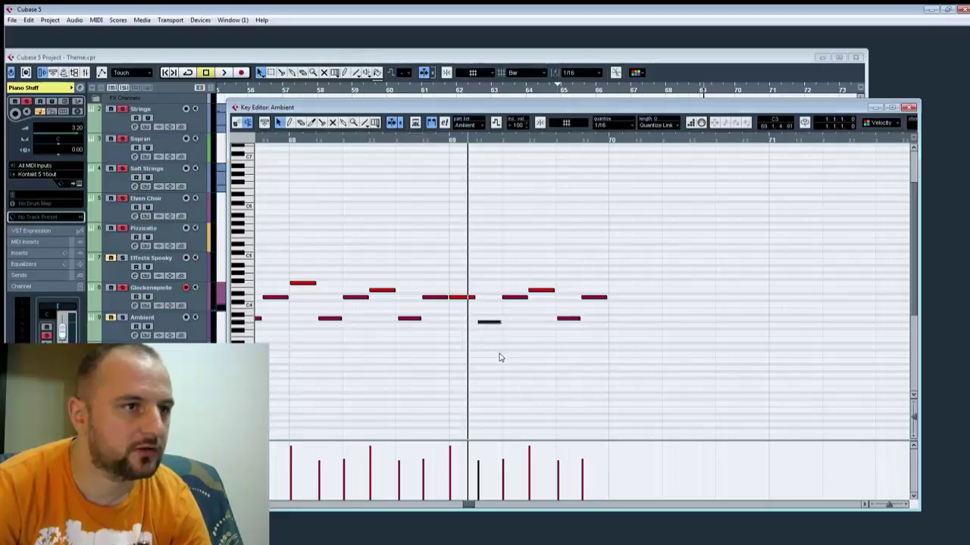
key("Down")
key("Down")
key("Down")
left_click(514, 297)
key("Up")
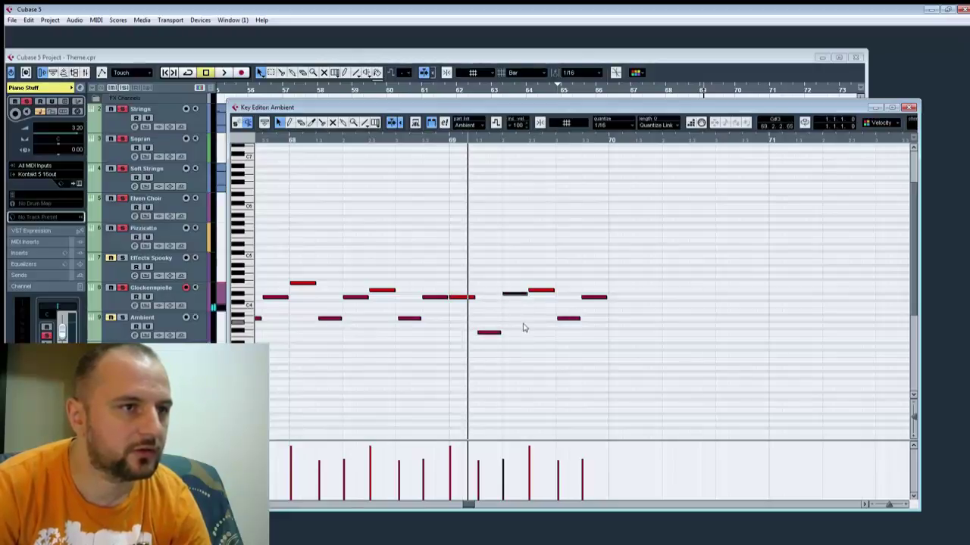
key("Down")
key("Down")
key("Down")
key("Down")
key("Down")
key("Down")
key("Down")
Step: Lower the fourth note of bar 69 to D4 and the fifth note to F3
left_click(541, 290)
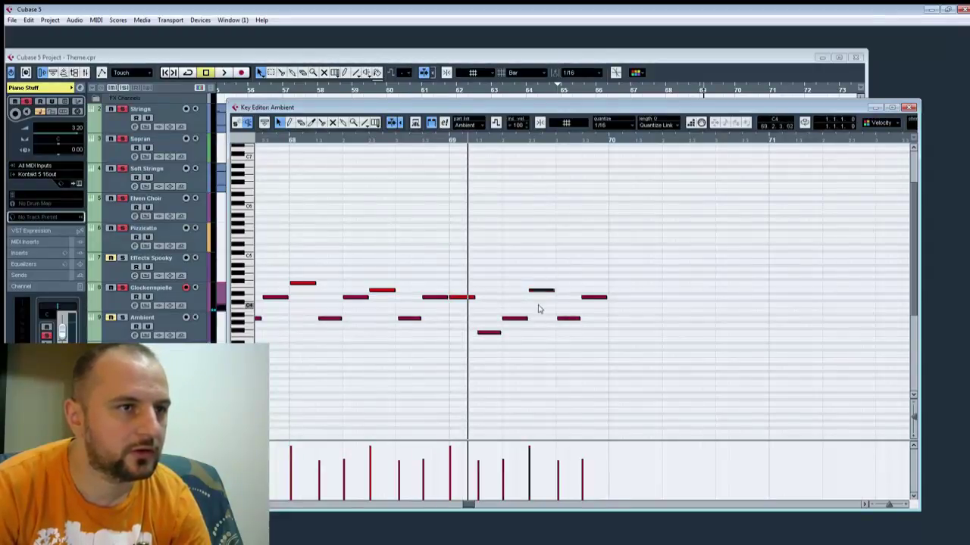
key("Down")
left_click(570, 318)
key("Down")
key("Down")
key("Down")
key("Down")
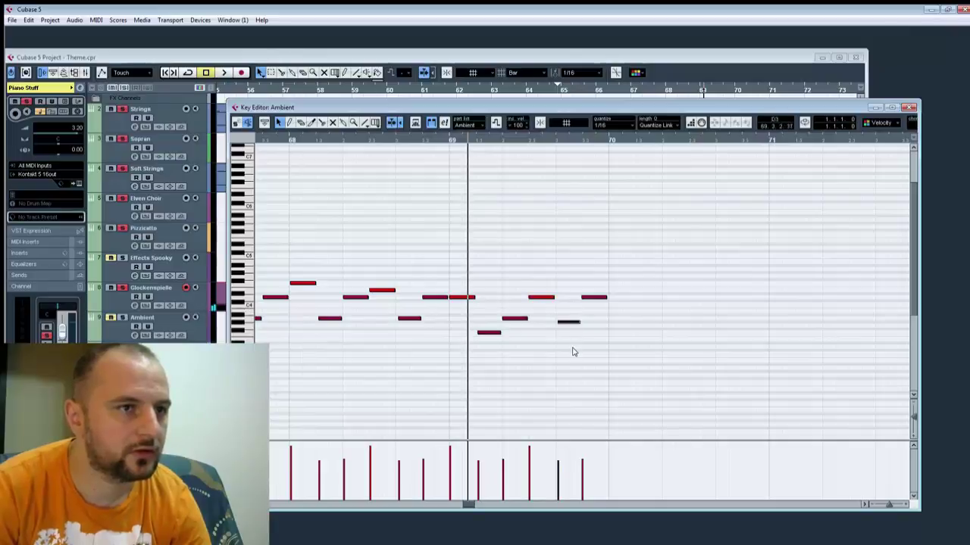
Step: Lower the sixth note of bar 69 to A3
left_click(594, 297)
key("Down")
key("Down")
key("Down")
key("Down")
key("Down")
key("Down")
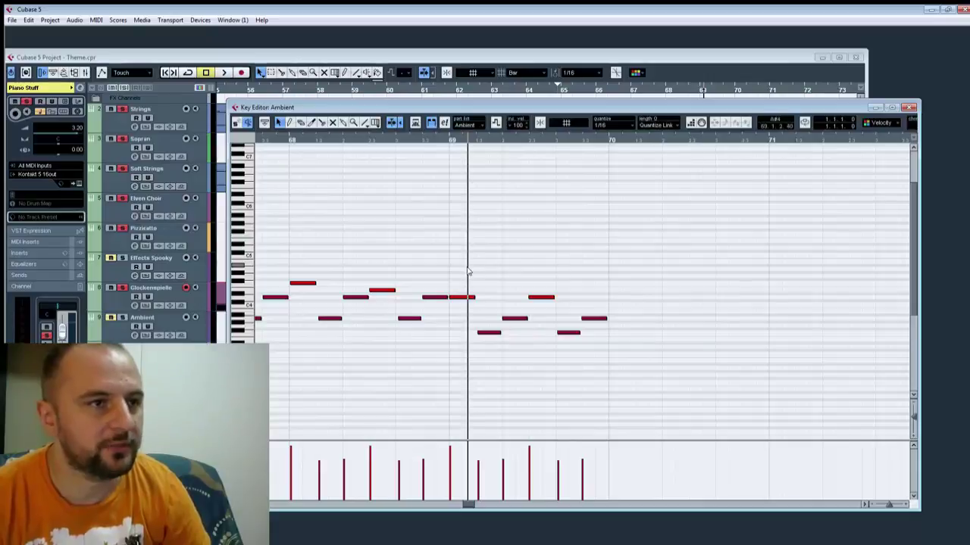
Step: Copy the first three notes of bar 69 to the start of bar 70 and transpose the copies down one semitone
left_click_drag(455, 277, 522, 374)
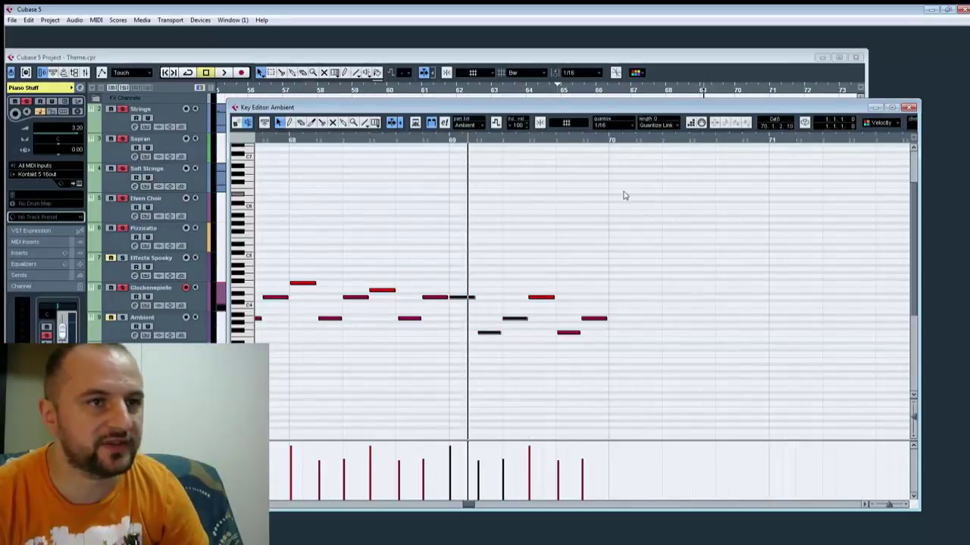
left_click(611, 142)
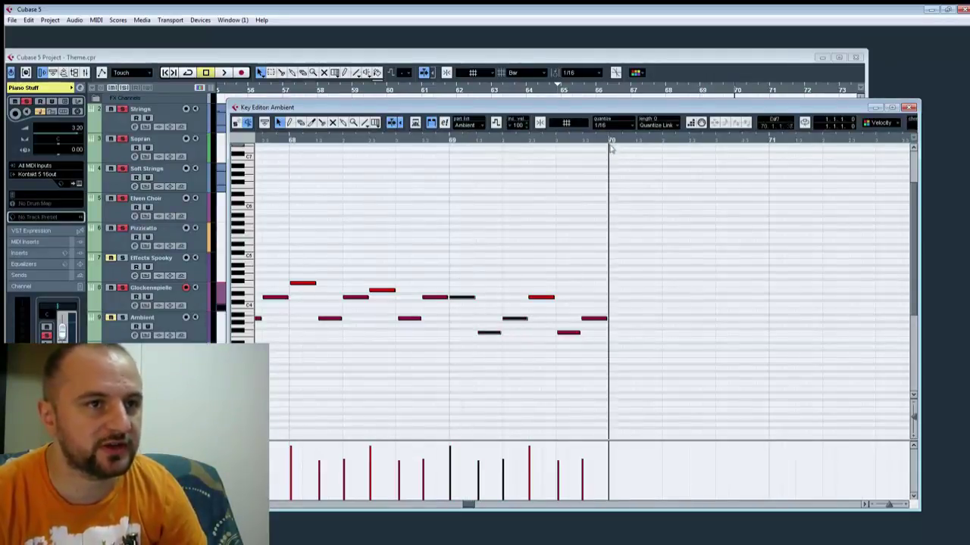
key("ctrl+v")
key("Down")
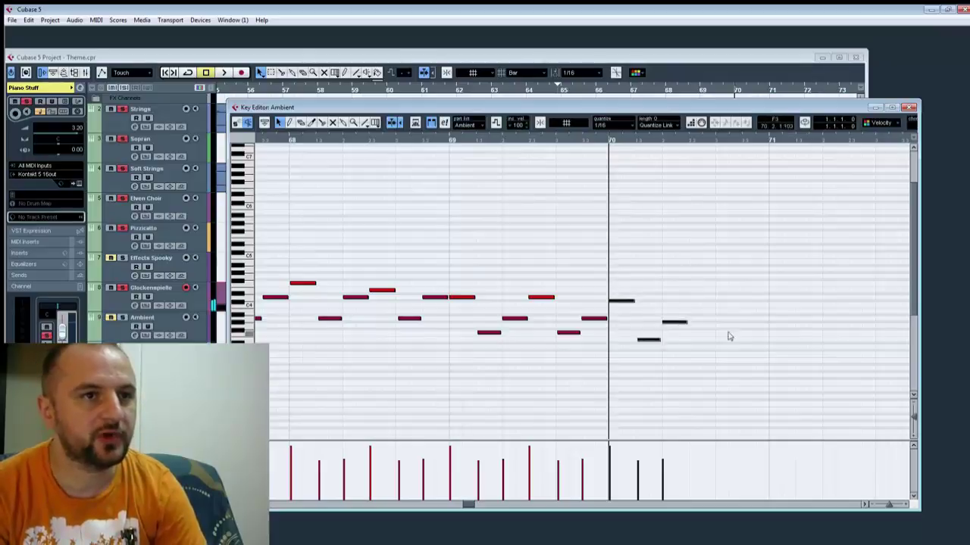
left_click(735, 348)
Step: Lower the third note of bar 70 a semitone and raise the second and third notes three semitones to G3 and A#3
left_click(674, 322)
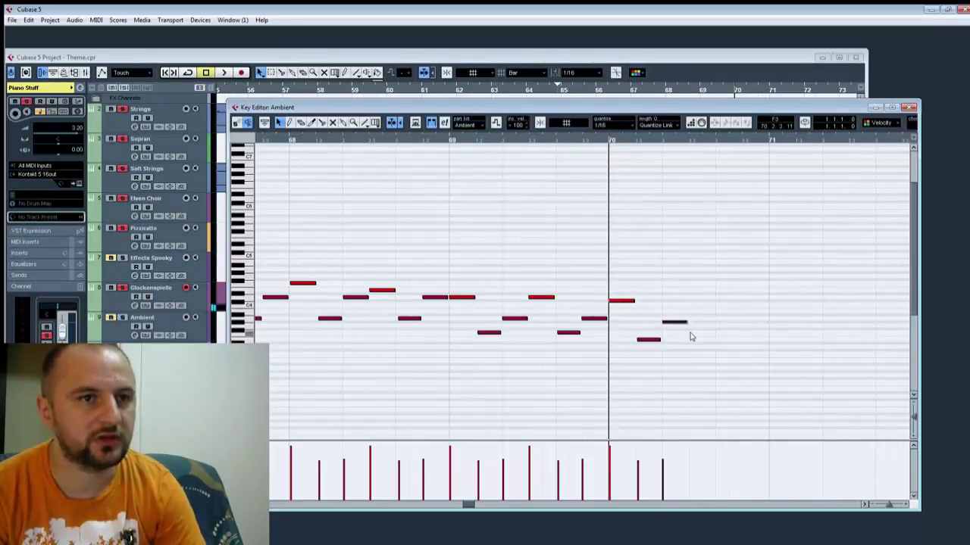
left_click(620, 262)
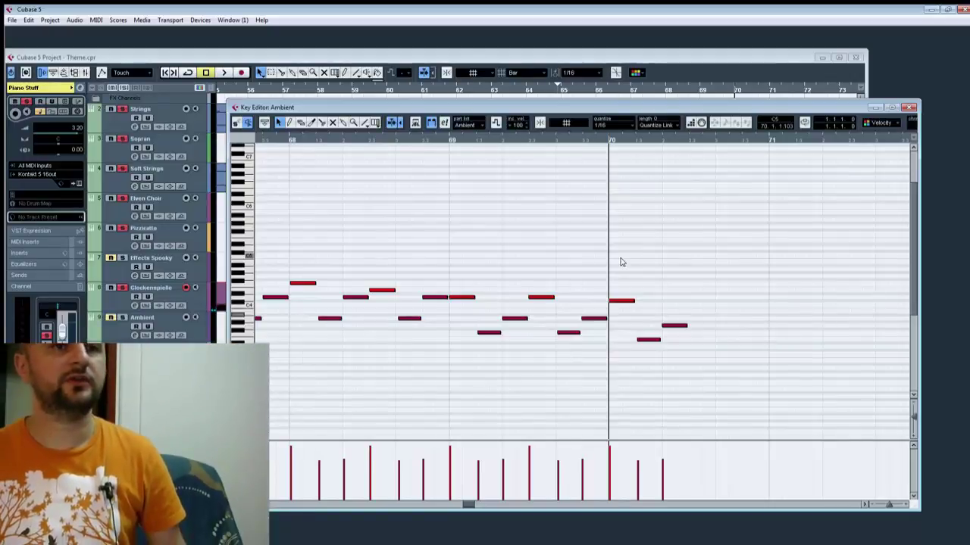
left_click_drag(798, 301, 645, 372)
key("Up")
key("Up")
key("Up")
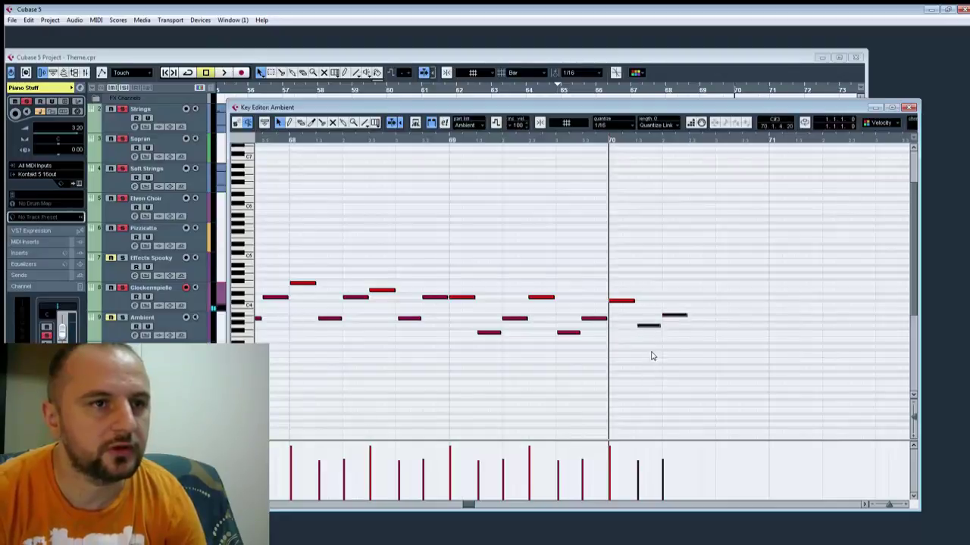
left_click(718, 376)
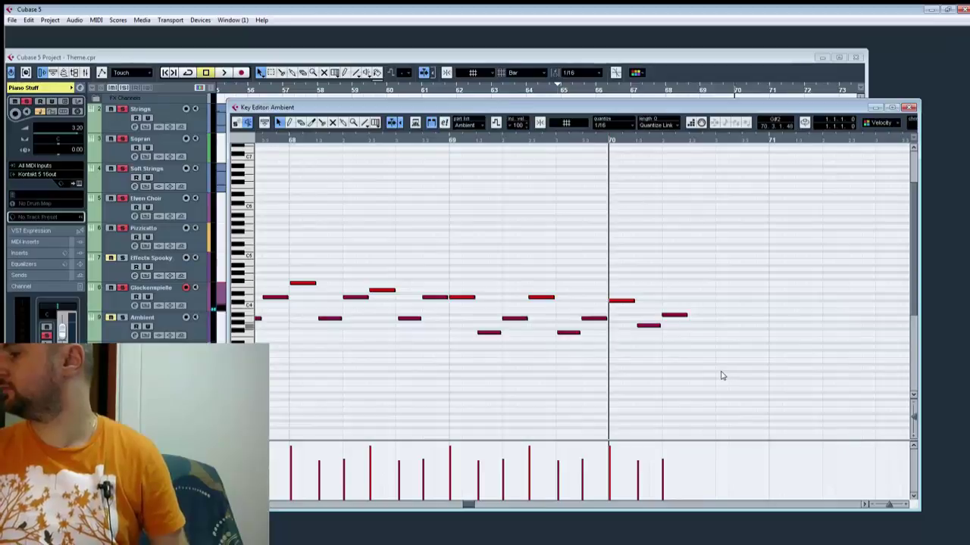
Step: Copy the three notes of bar 70 to the middle of the bar and transpose the copies up three semitones
left_click_drag(697, 235, 625, 341)
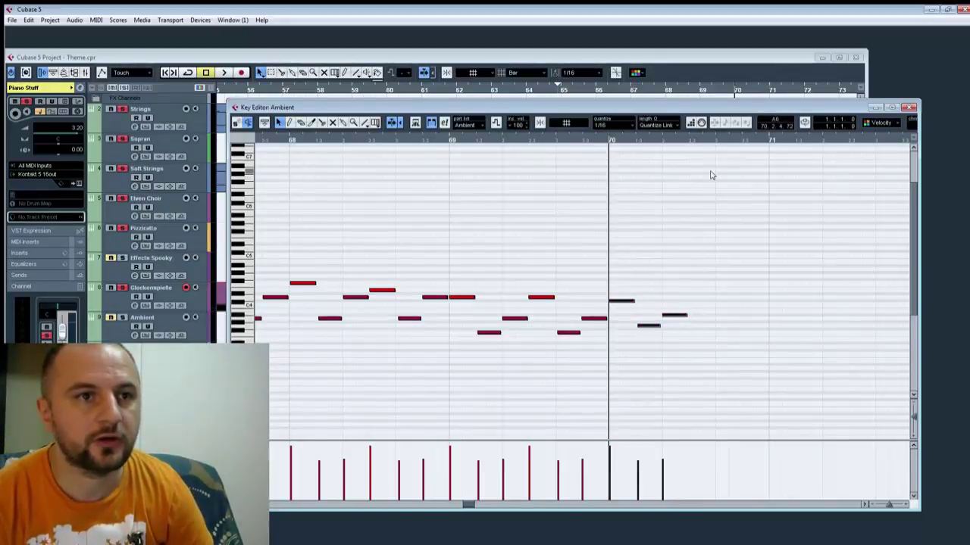
left_click(687, 142)
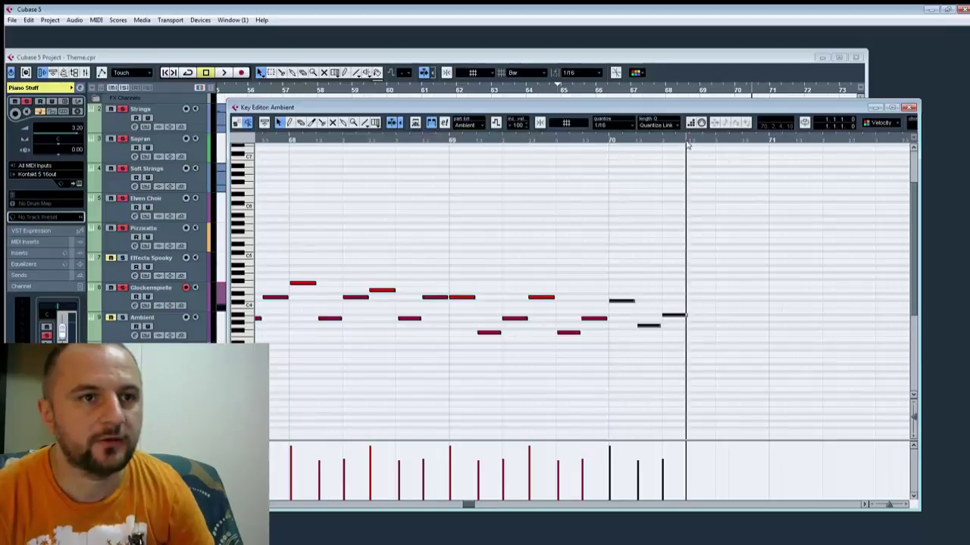
left_click_drag(686, 142, 691, 145)
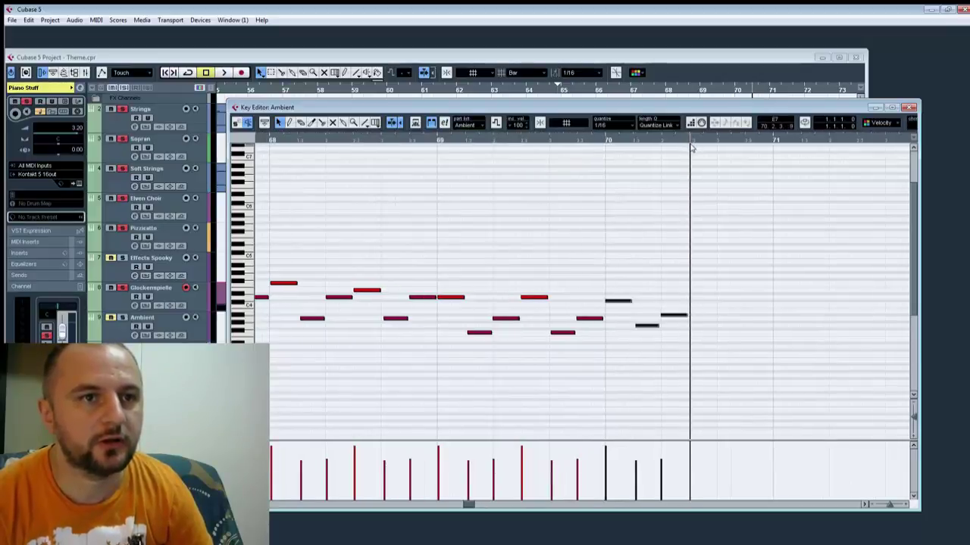
key("ctrl+v")
key("Up")
key("Up")
key("Up")
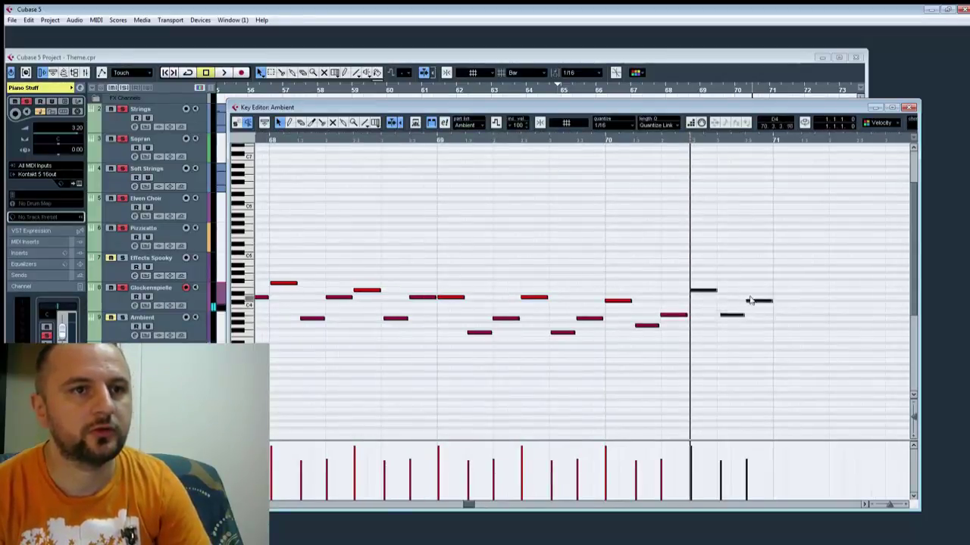
left_click(723, 371)
Step: Lower the last two notes of bar 70 to G3 and A#3 and play back the passage
left_click(731, 315)
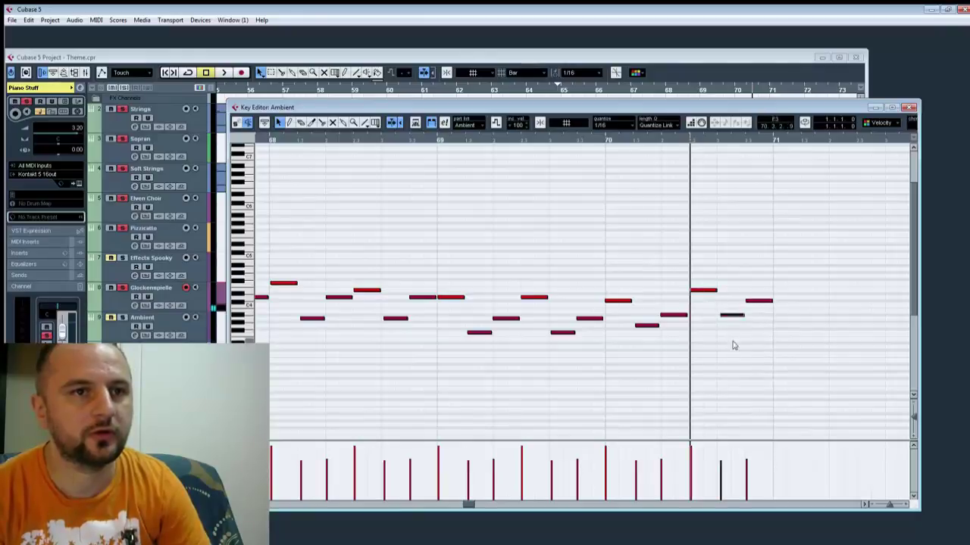
key("Down")
key("Down")
key("Down")
left_click_drag(749, 264, 793, 337)
key("Down")
key("Down")
key("Down")
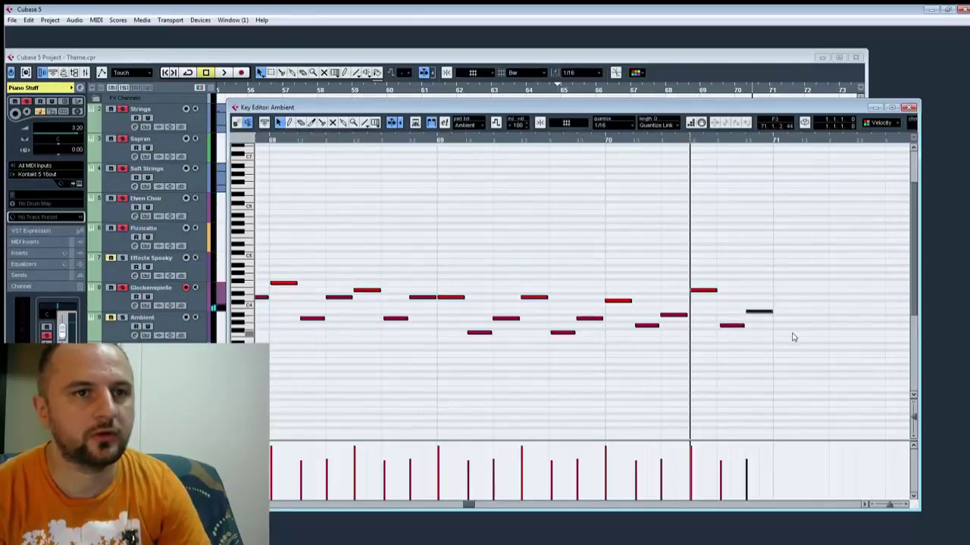
key("space")
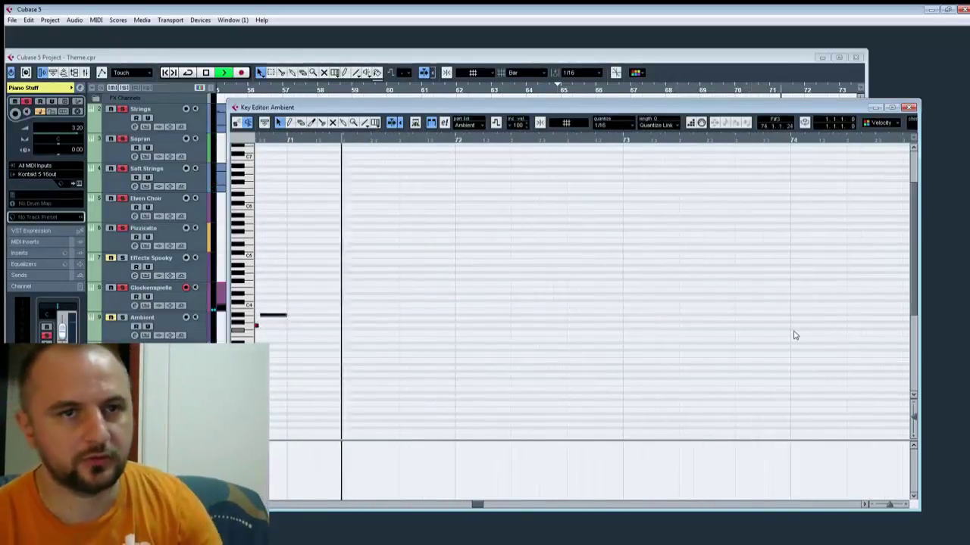
key("space")
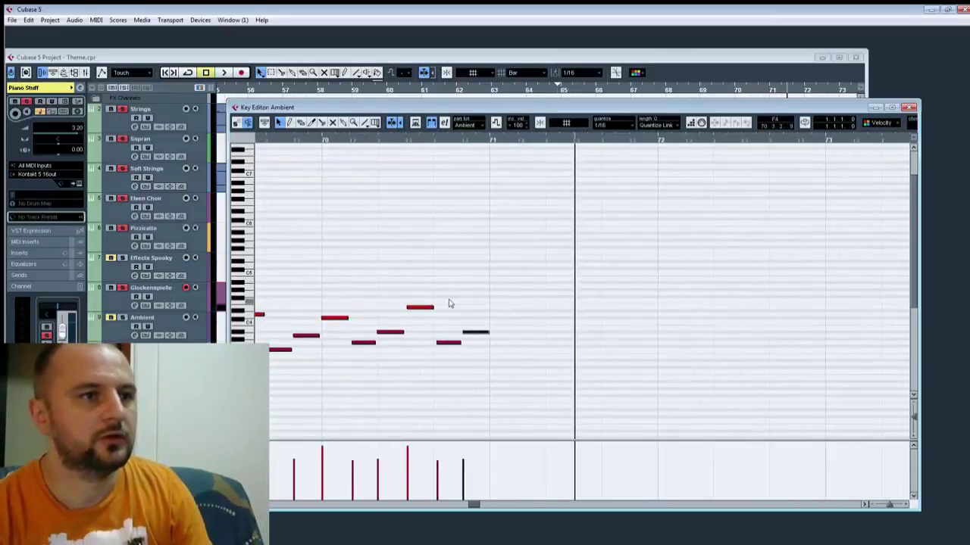
Step: Copy the last three notes of bar 70 to the start of bar 71 and transpose the copies down seven semitones
left_click_drag(423, 289, 493, 334)
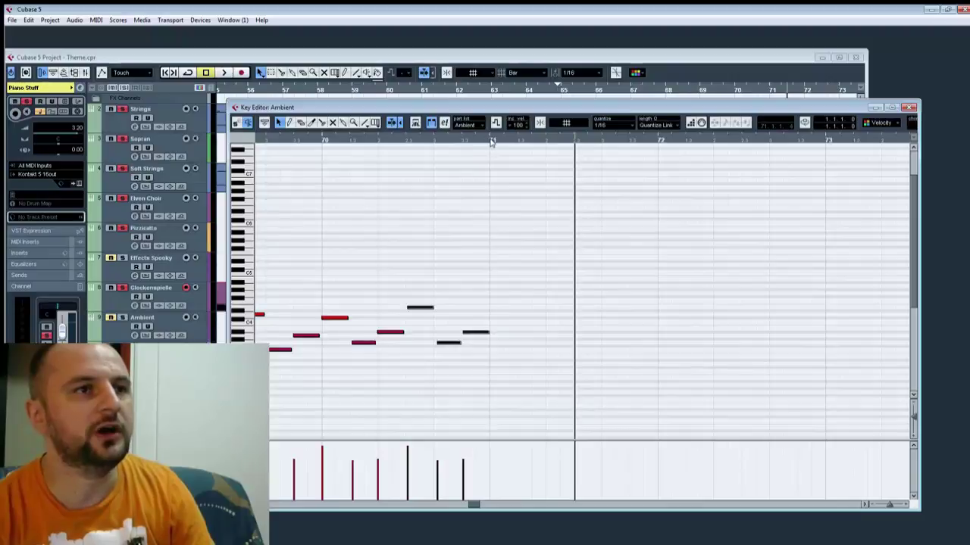
left_click(491, 141)
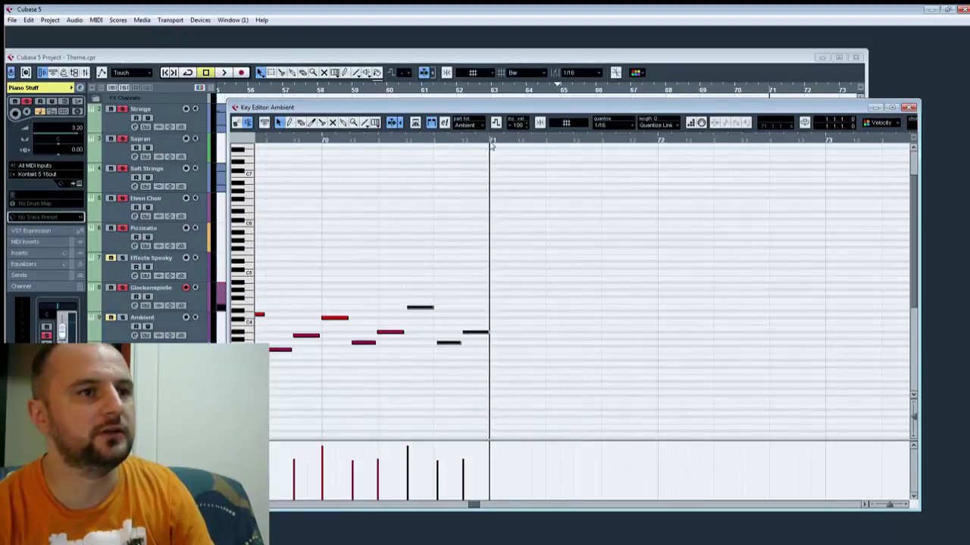
key("ctrl+v")
key("Down")
key("Down")
key("Down")
key("Down")
key("Down")
key("Down")
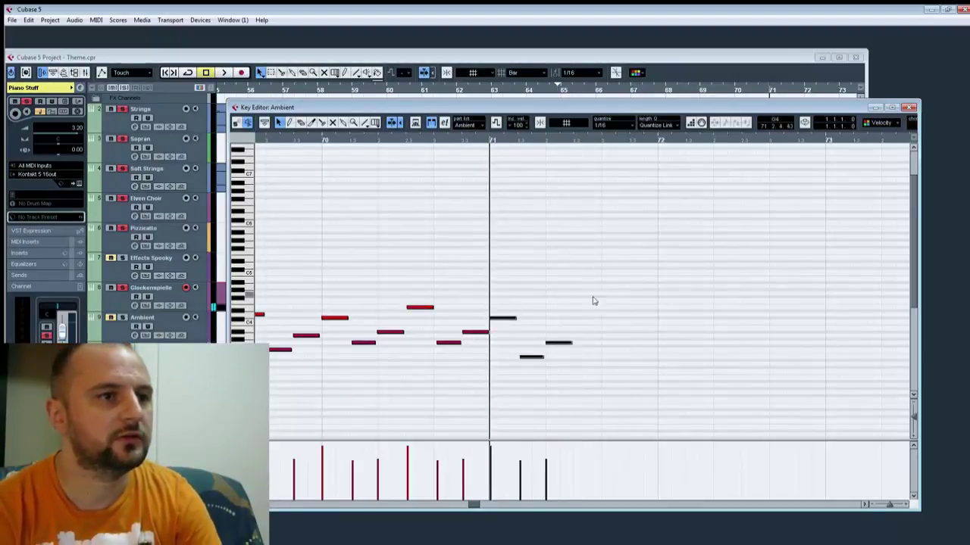
key("Down")
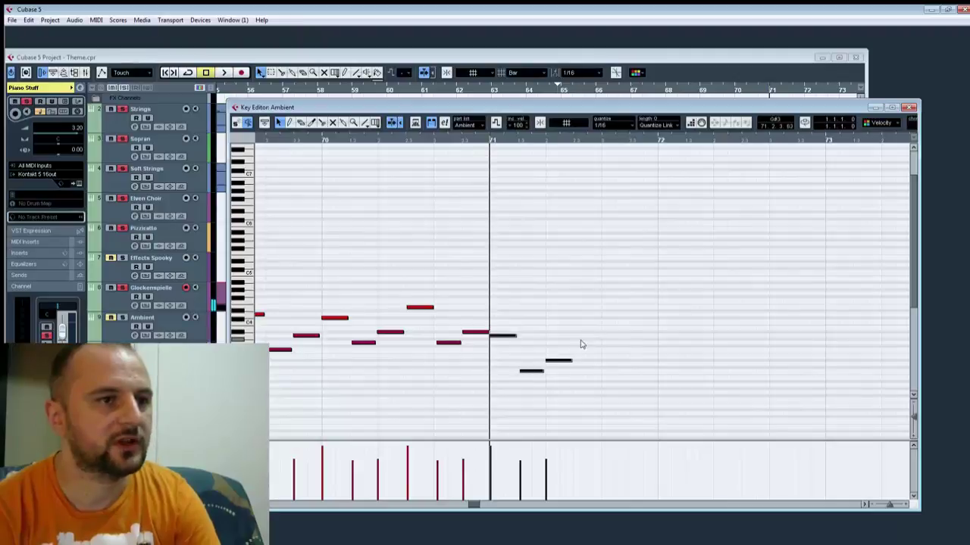
Step: Raise the second note of bar 71 five semitones to F3
left_click(530, 370)
key("Up")
key("Up")
key("Up")
key("Up")
key("Up")
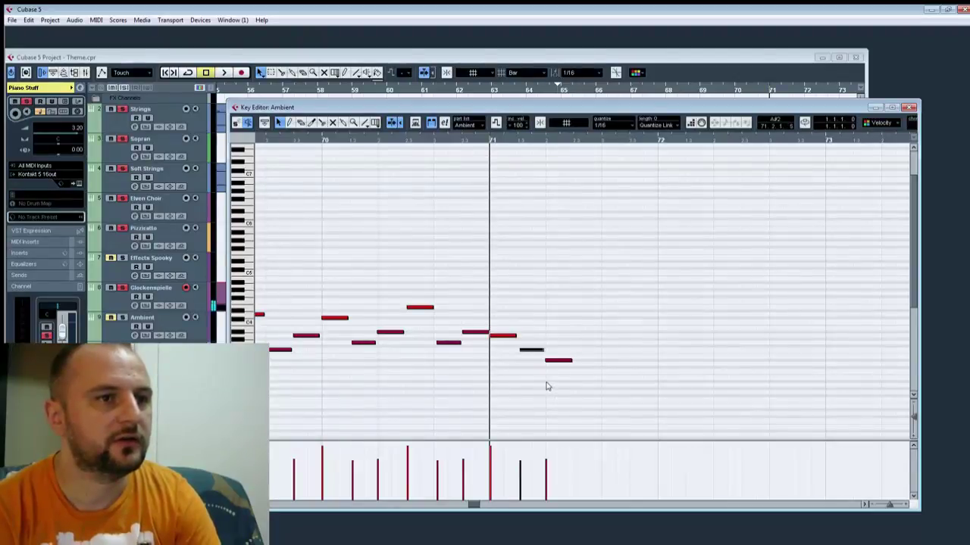
Step: Raise the third note of bar 71 to D4
left_click(564, 360)
key("Up")
key("Up")
key("Up")
key("Up")
key("Up")
key("Up")
key("Up")
key("Up")
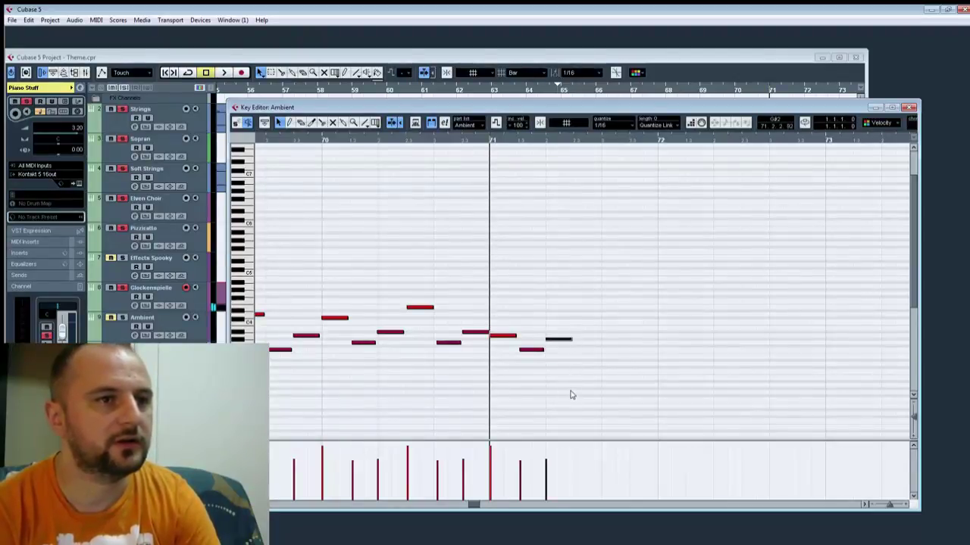
key("Up")
key("Up")
key("Up")
key("Up")
Step: Copy the three notes of bar 71 to the middle of the bar and paste them again at the start of bar 72
left_click_drag(606, 258, 500, 391)
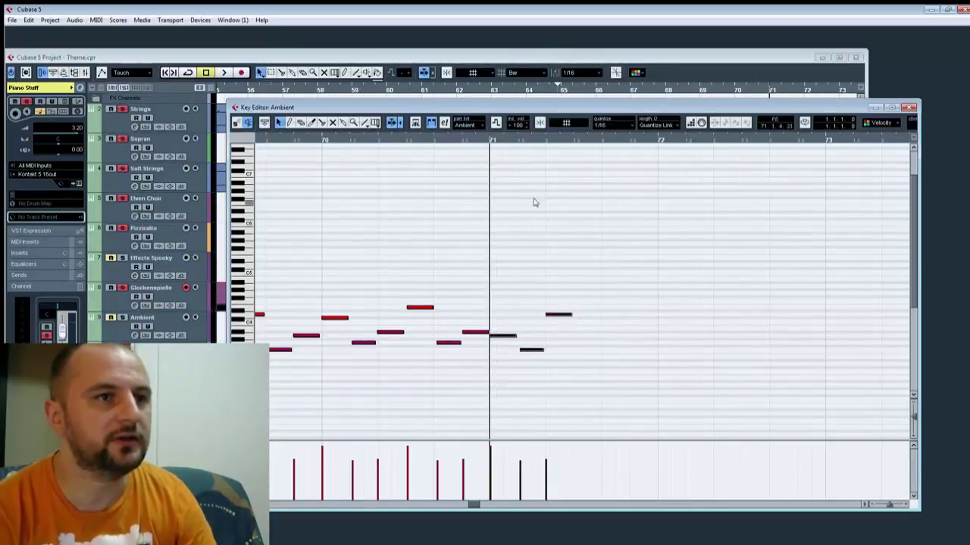
left_click(576, 142)
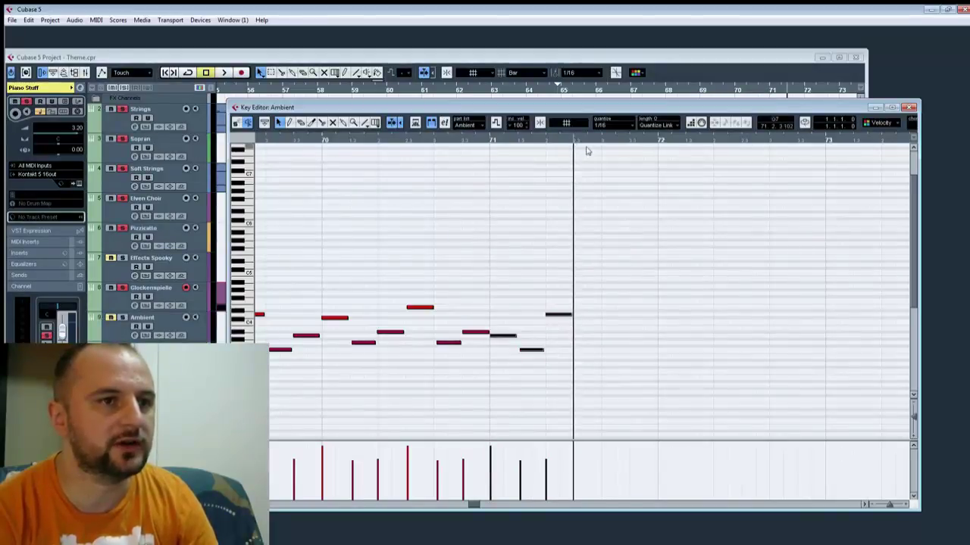
key("ctrl+v")
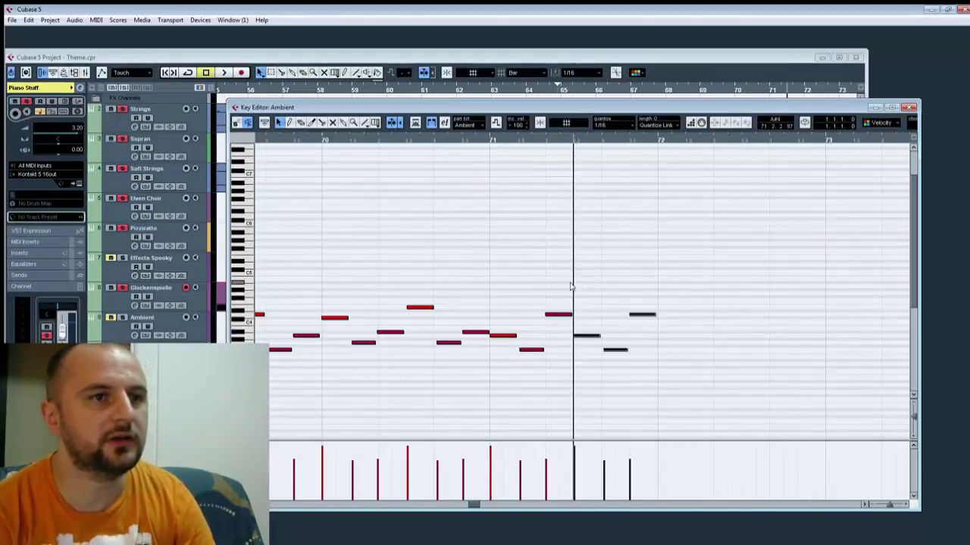
left_click_drag(696, 275, 695, 315)
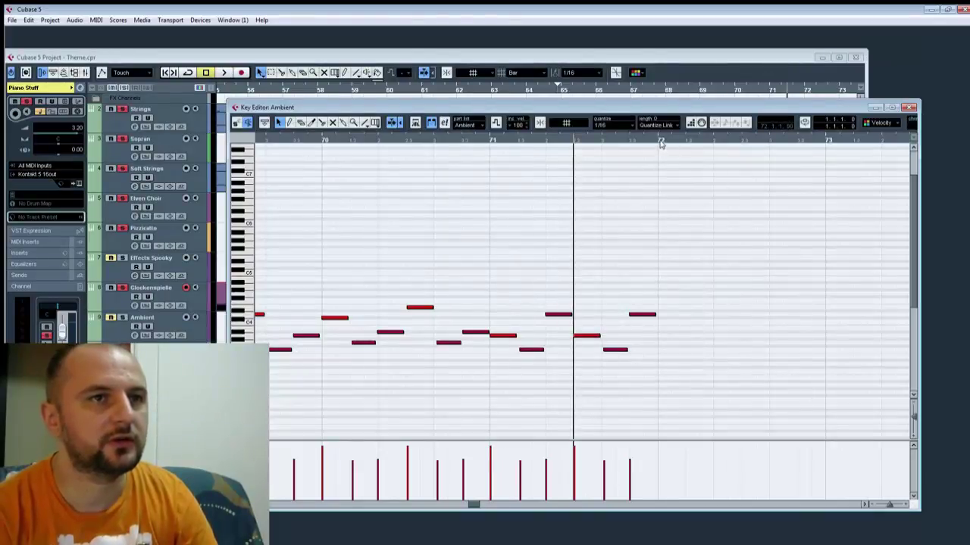
left_click(661, 142)
key("ctrl+v")
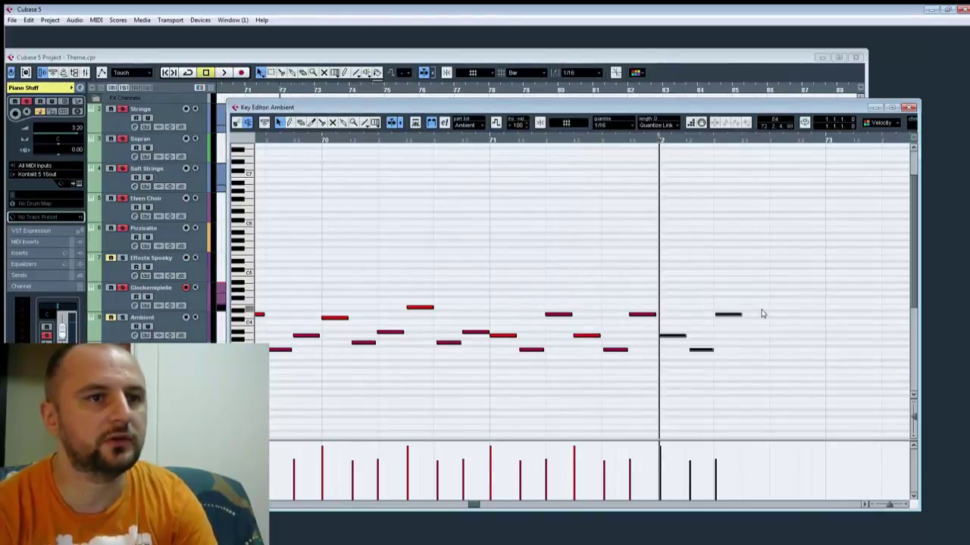
Step: Transpose the three notes at the start of bar 72 down two semitones, then raise the second and third notes one semitone
key("Down")
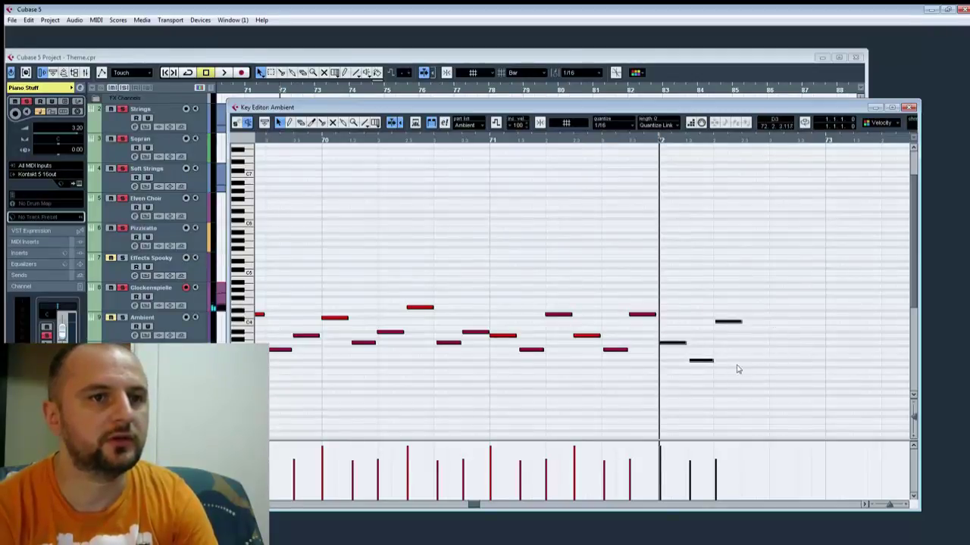
left_click_drag(726, 353, 689, 388)
left_click_drag(747, 306, 708, 335)
key("Up")
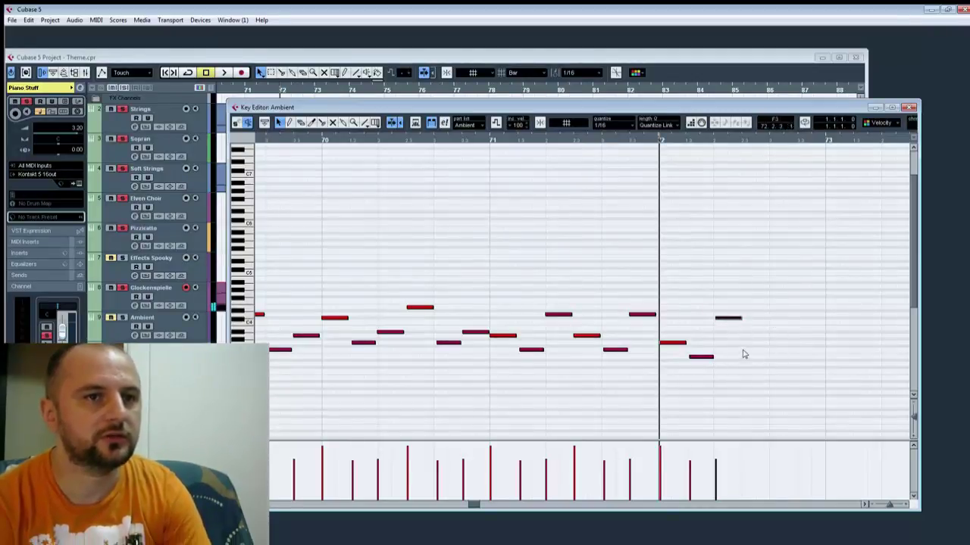
left_click(771, 370)
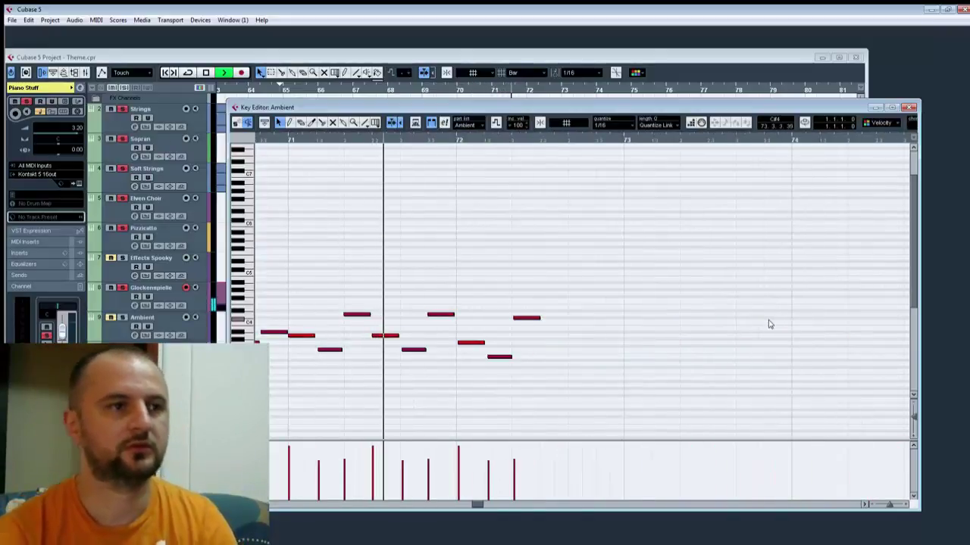
Step: Copy the three notes at the start of bar 72 to the middle of the bar and to the start of bar 73
key("space")
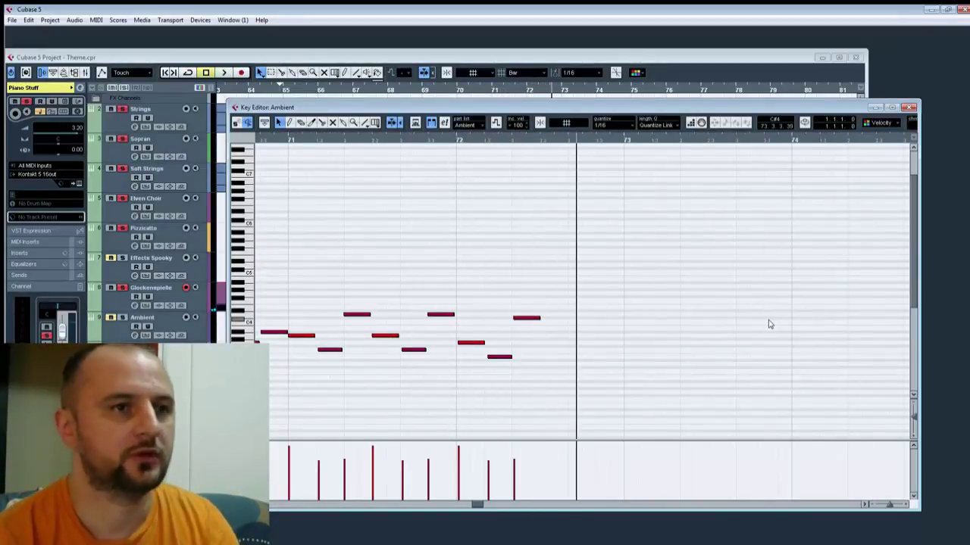
left_click_drag(473, 306, 538, 363)
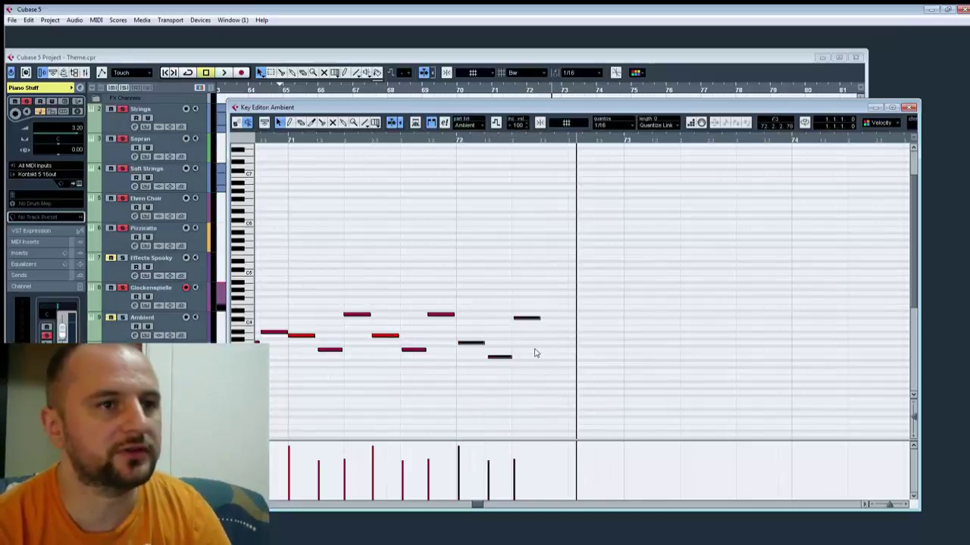
left_click(540, 144)
key("ctrl+v")
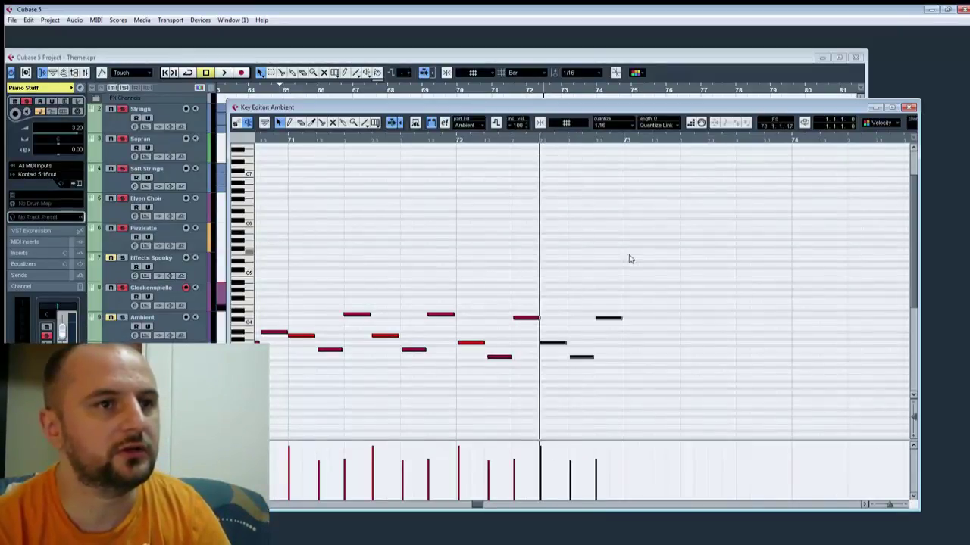
left_click(626, 143)
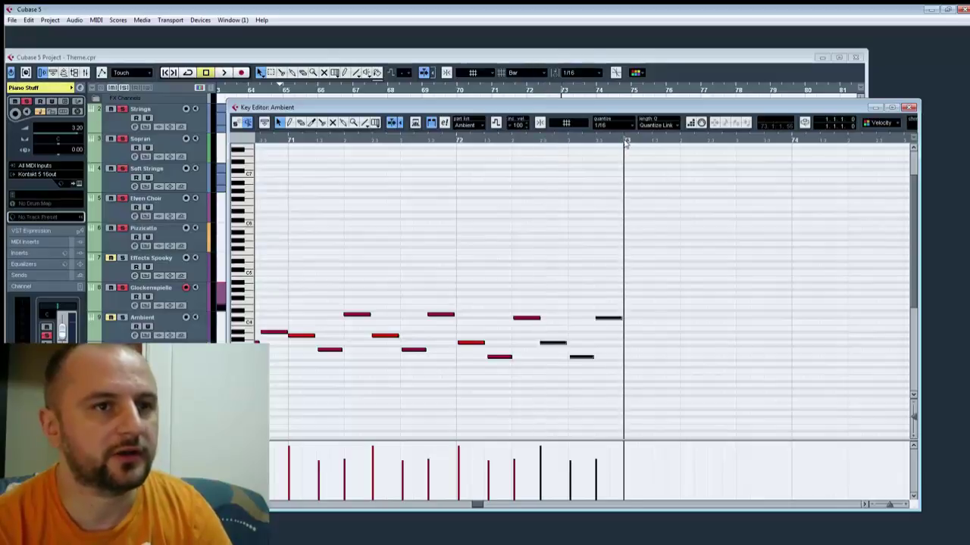
key("ctrl+v")
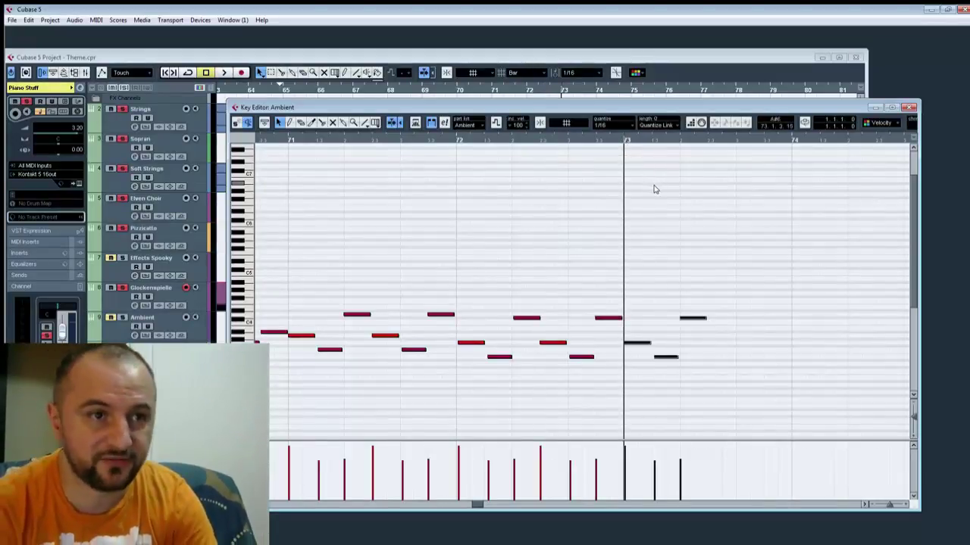
Step: Transpose the three notes of bar 73 down two semitones and lower the third note one more semitone
key("Down")
left_click_drag(703, 295, 690, 341)
key("Down")
key("space")
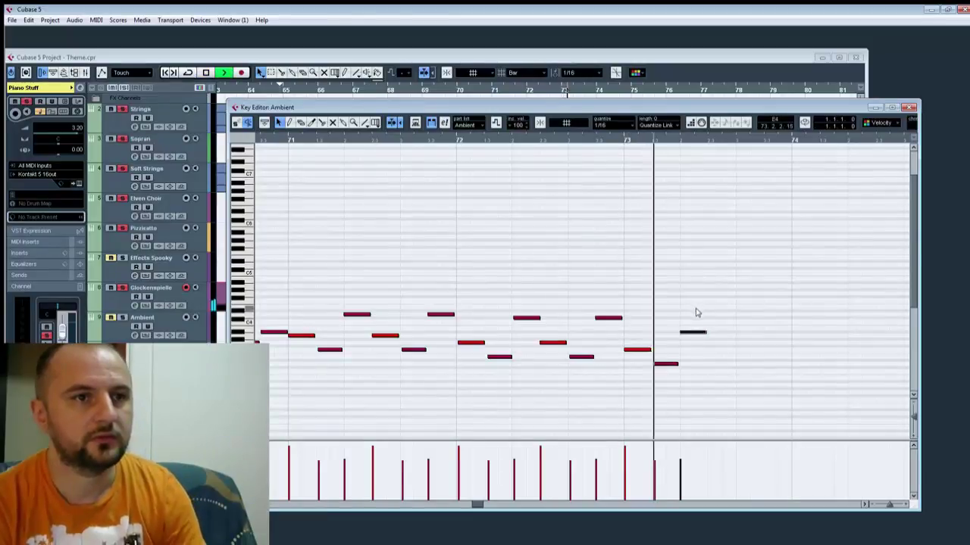
key("space")
Step: Copy the three notes of bar 73 to the middle of the bar and paste them again at the start of bar 74
left_click_drag(704, 306, 623, 382)
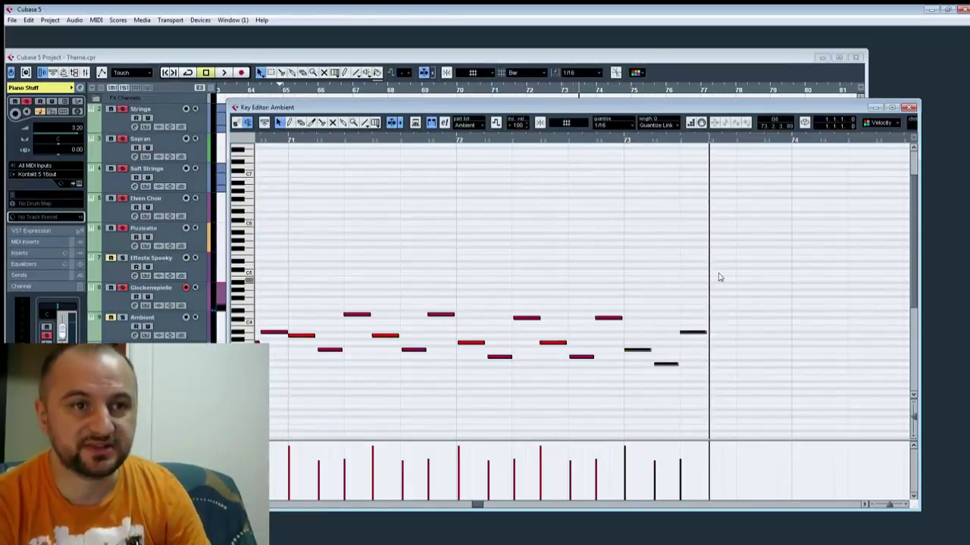
left_click(709, 141)
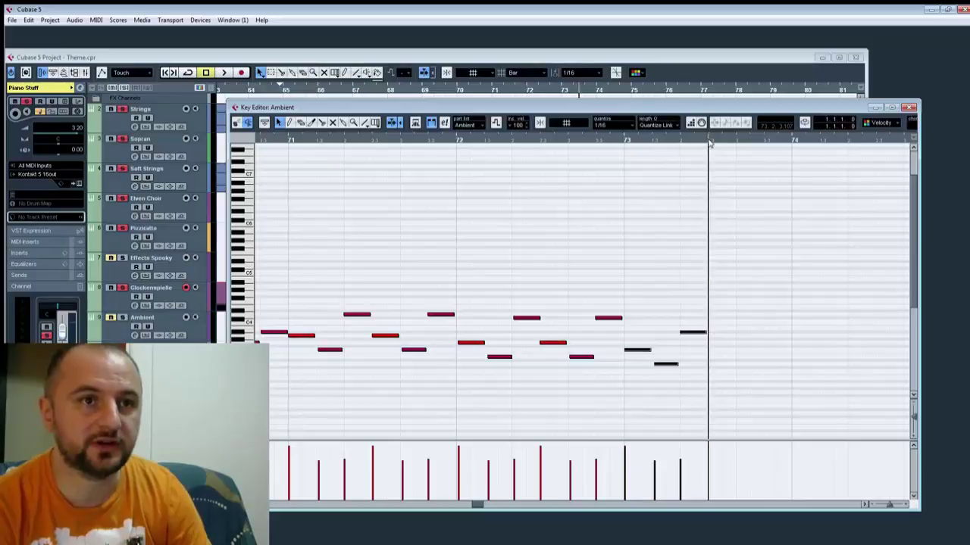
key("ctrl+v")
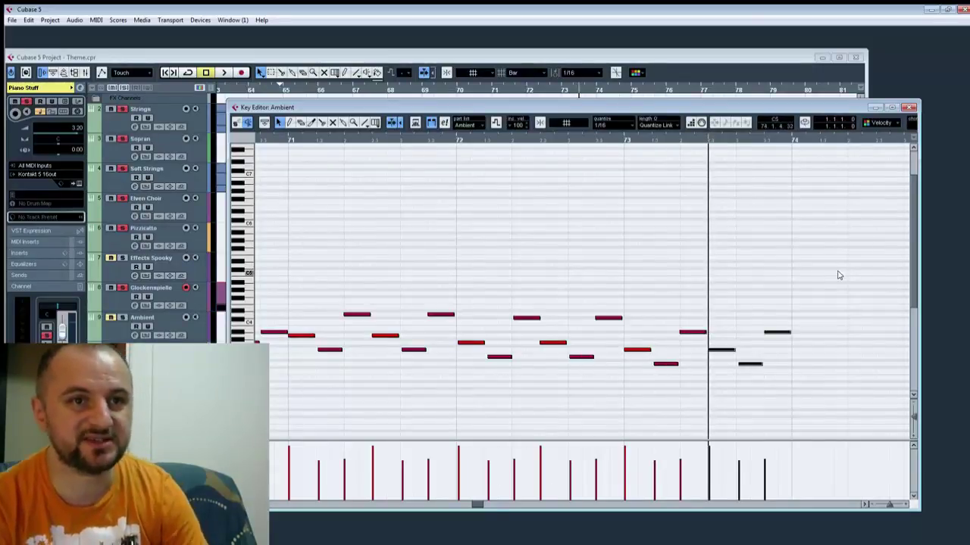
scroll(839, 275, "right", 3)
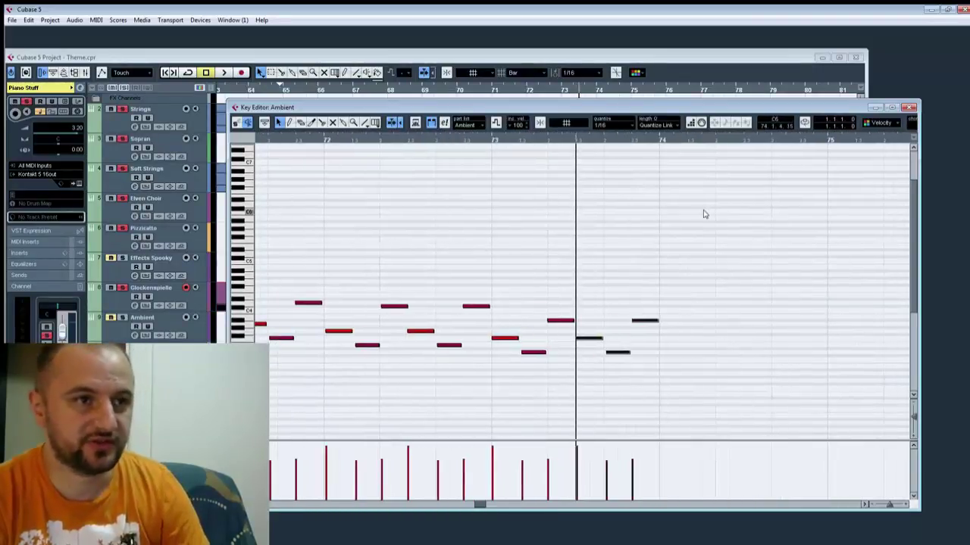
left_click_drag(695, 248, 617, 385)
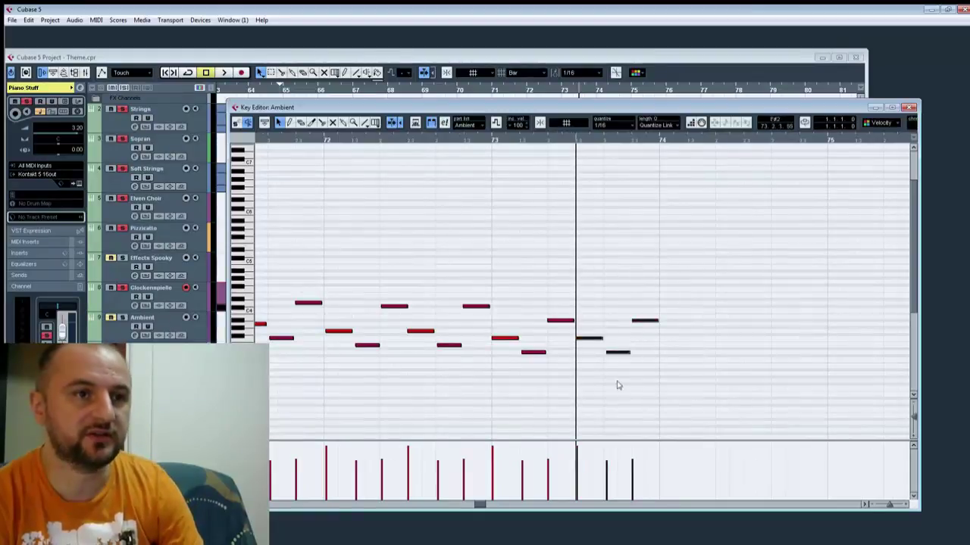
left_click(662, 142)
key("ctrl+v")
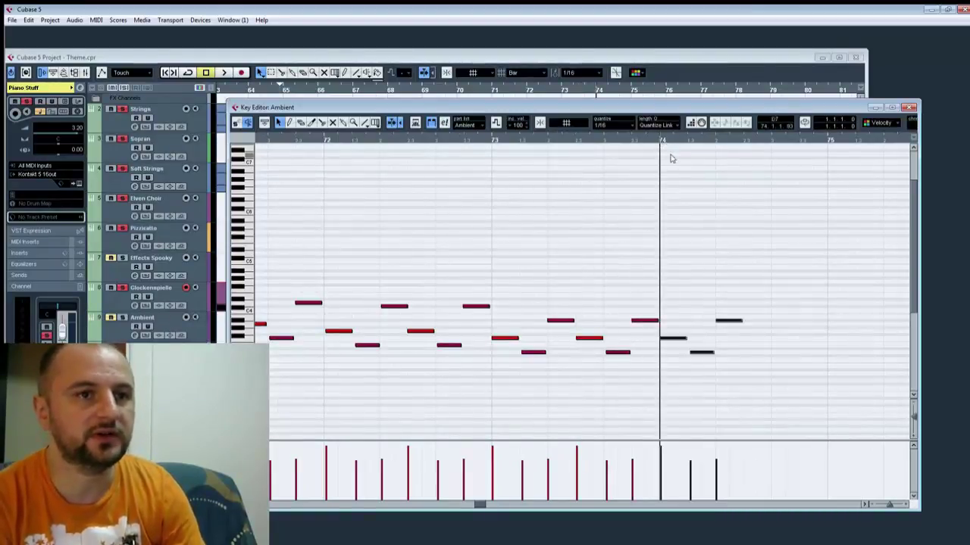
Step: Transpose the three notes at the start of bar 74 up two semitones
key("Up")
key("Up")
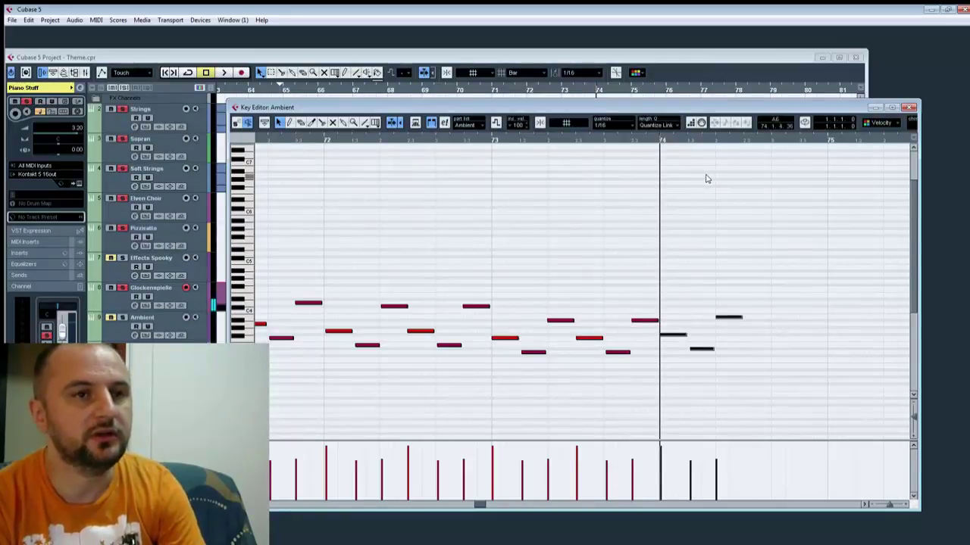
left_click(750, 363)
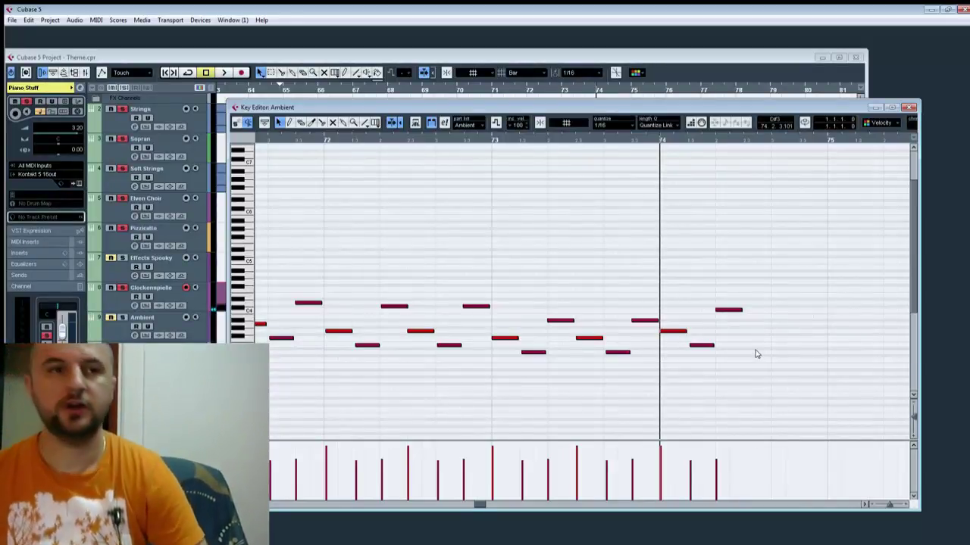
left_click(645, 321)
left_click(669, 332)
key("Up")
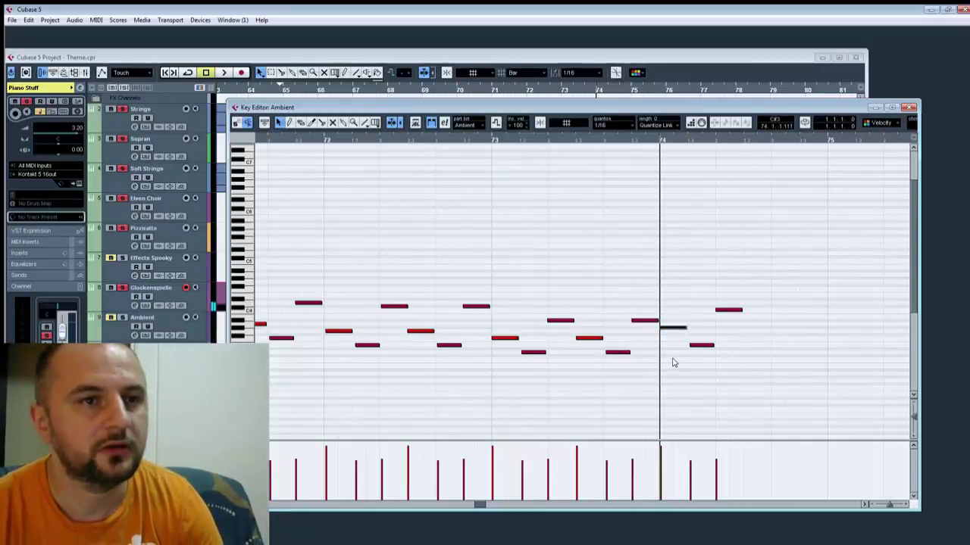
Step: Lower the second note of bar 74 two semitones to D3 and the third note seven semitones to F3
left_click(702, 346)
key("Down")
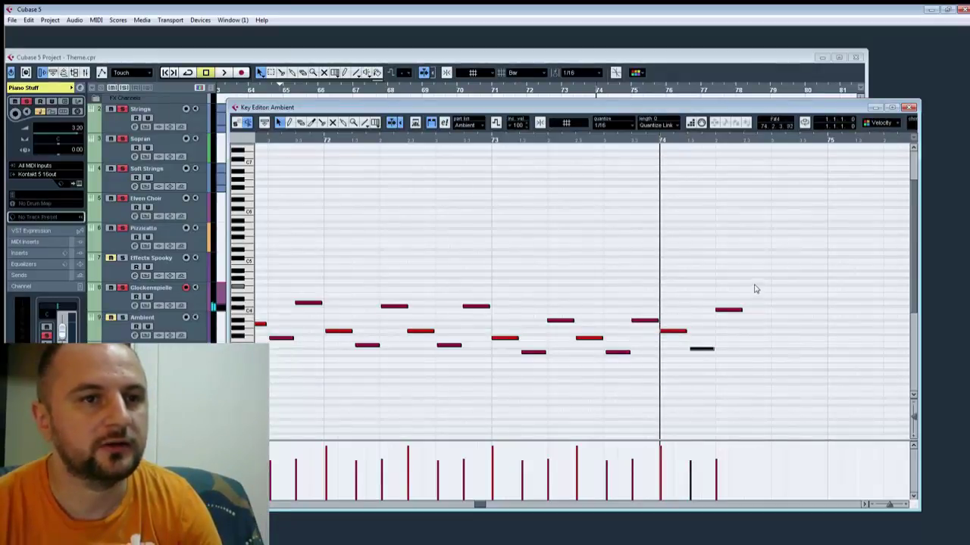
key("Right")
key("Down")
key("Down")
key("Down")
key("Down")
key("Down")
key("Down")
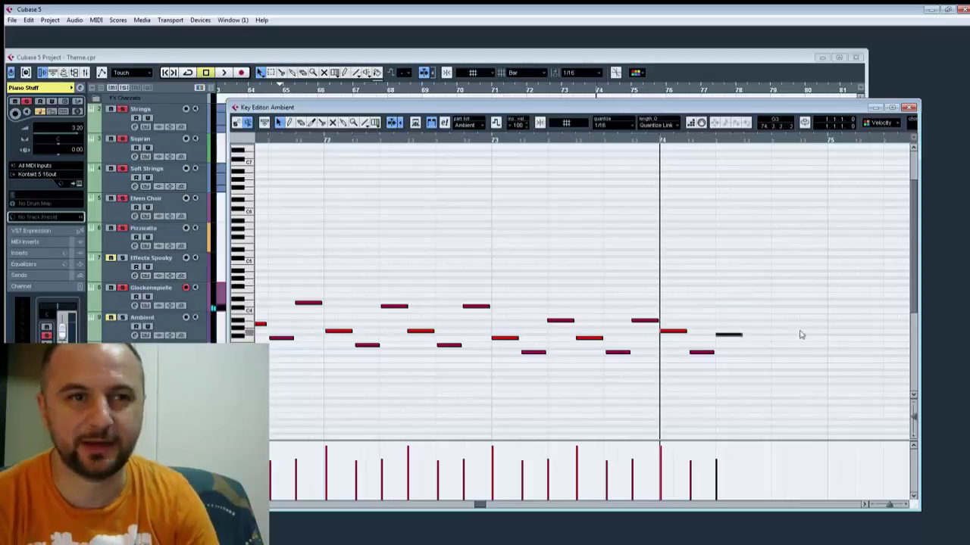
key("Down")
Step: Copy the three notes at the start of bar 74 to the middle of the bar
left_click_drag(791, 315, 684, 375)
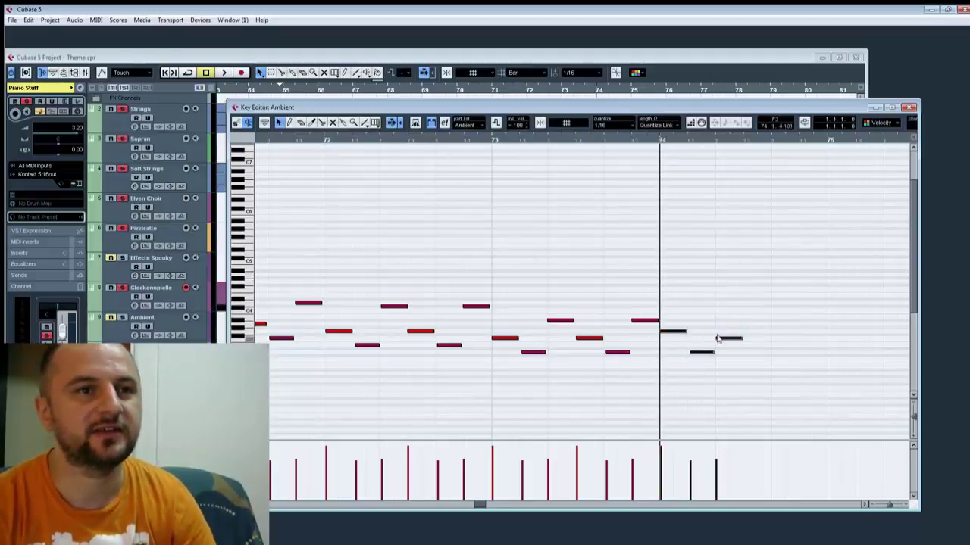
left_click(745, 142)
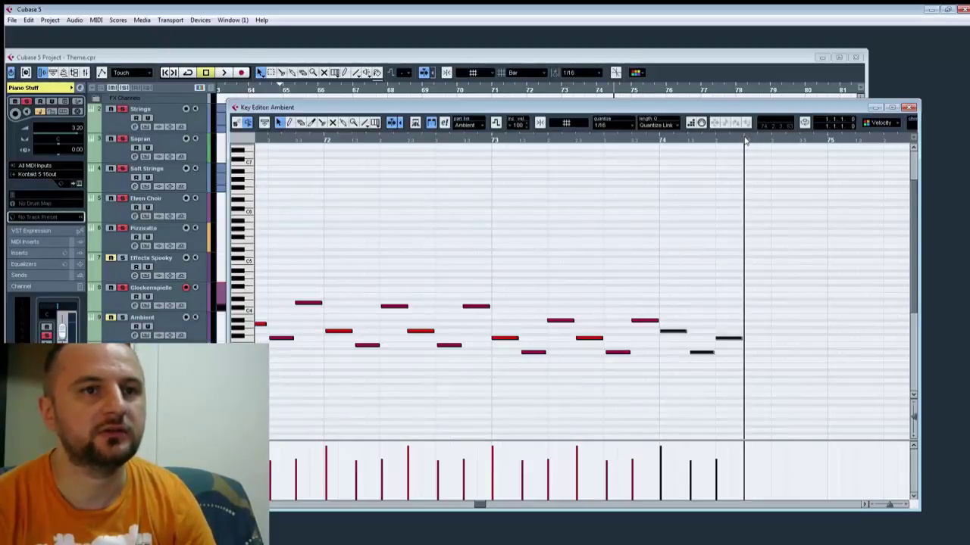
key("ctrl+v")
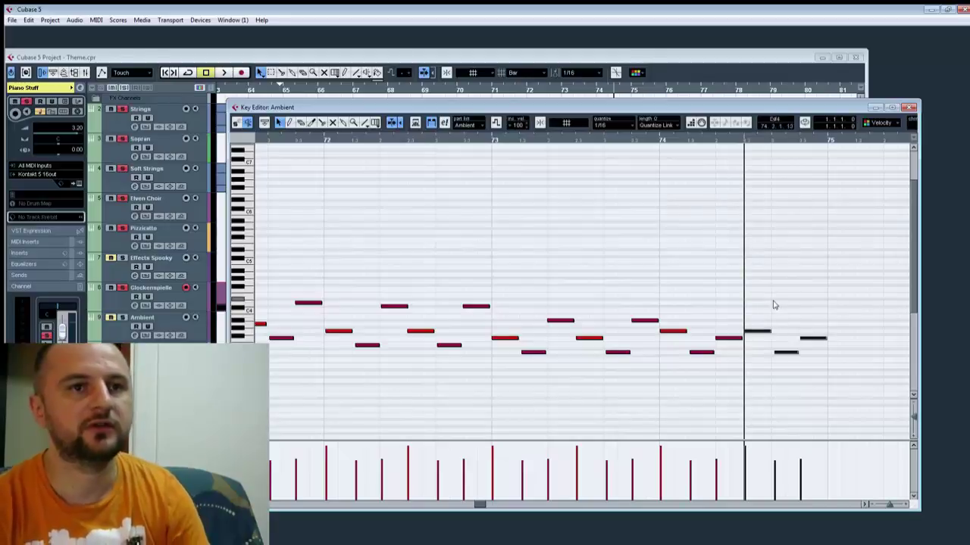
Step: Play back the note pattern from bar 71 into bar 74 to check the new phrases
left_click_drag(837, 321, 751, 315)
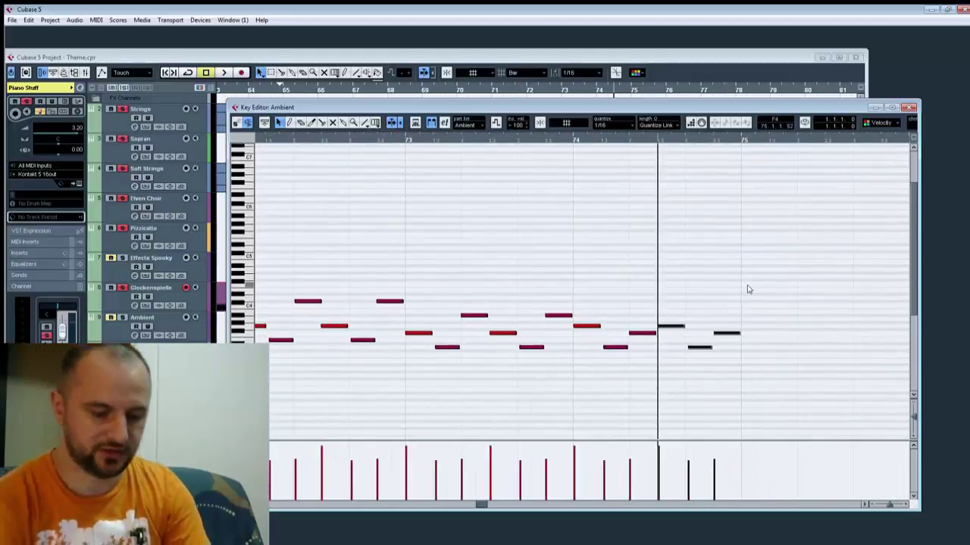
key("space")
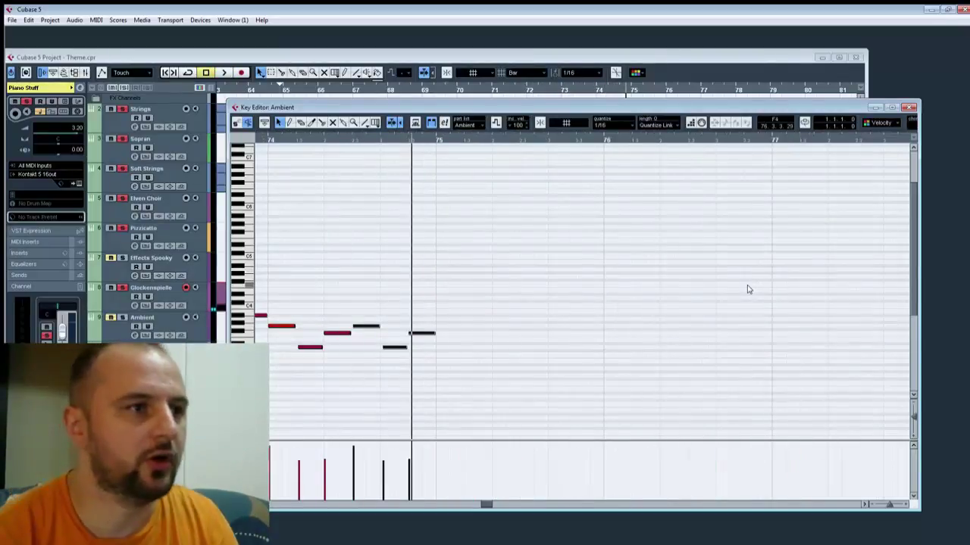
left_click_drag(515, 281, 842, 270)
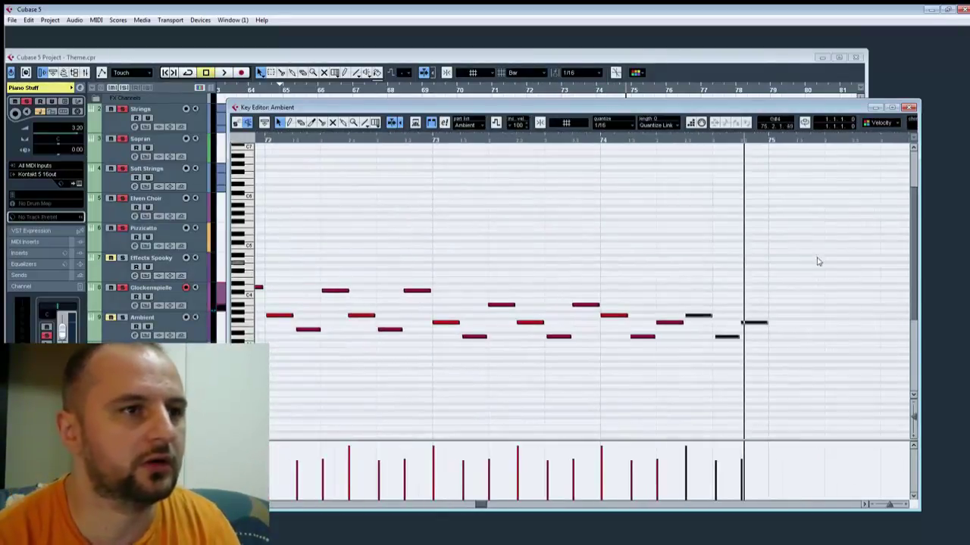
left_click(372, 139)
key("space")
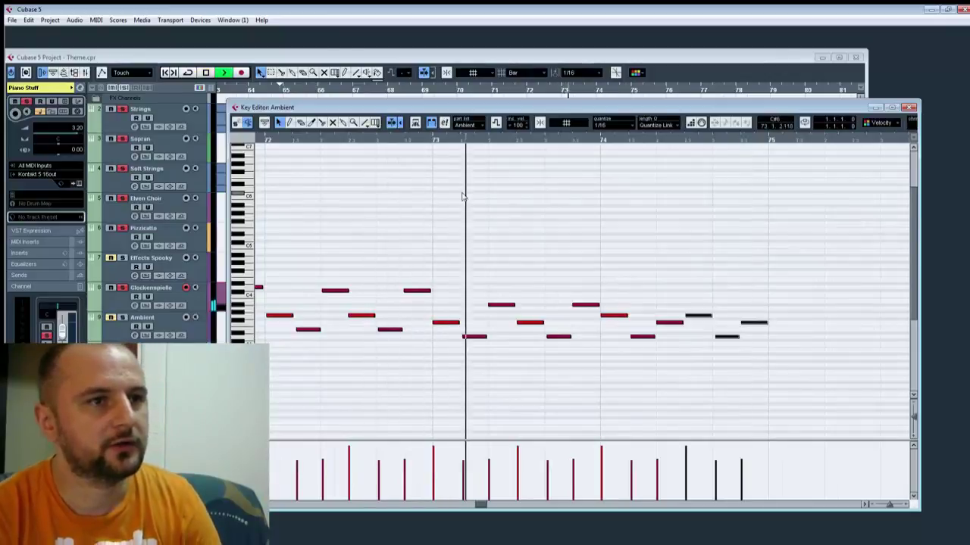
key("space")
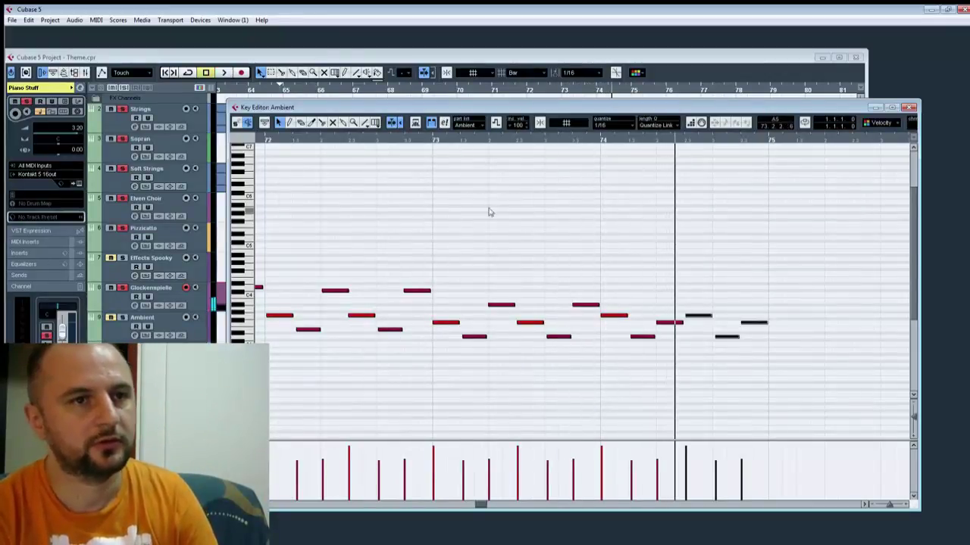
left_click_drag(376, 179, 711, 175)
left_click(432, 141)
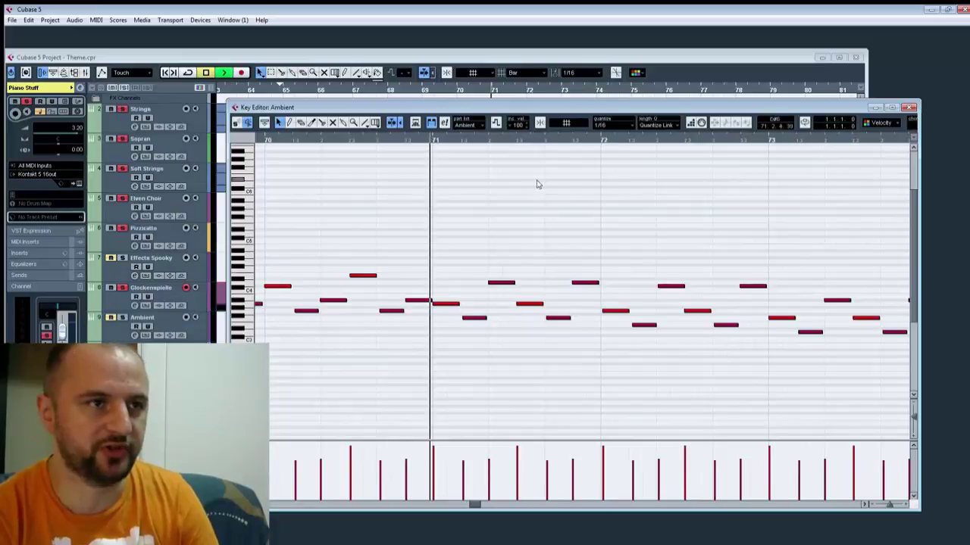
key("space")
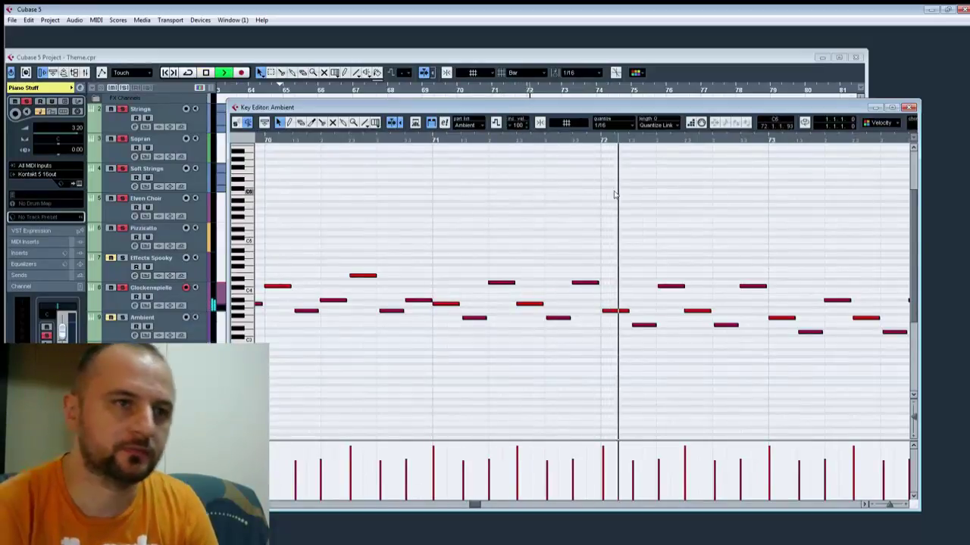
left_click_drag(679, 220, 555, 230)
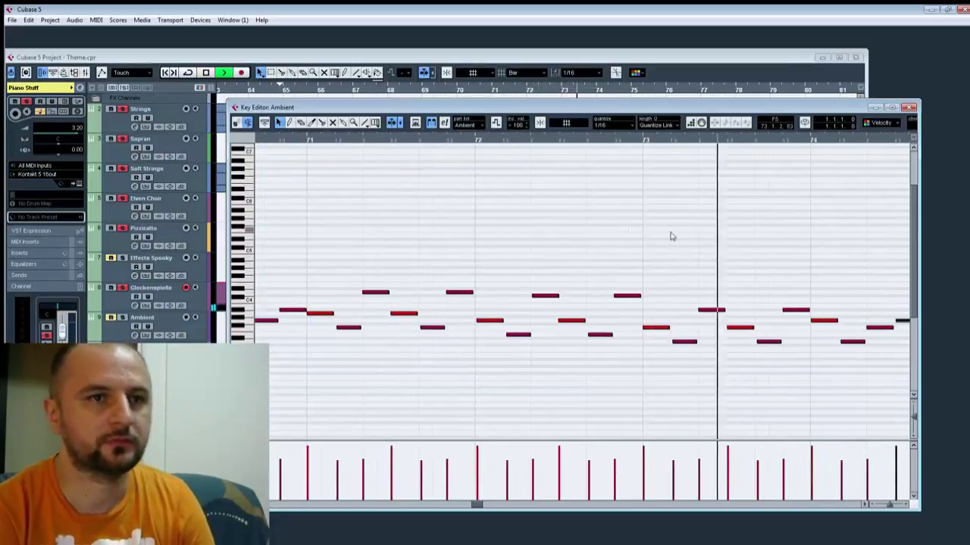
left_click_drag(685, 235, 487, 234)
key("space")
left_click_drag(645, 298, 637, 342)
key("Up")
key("Down")
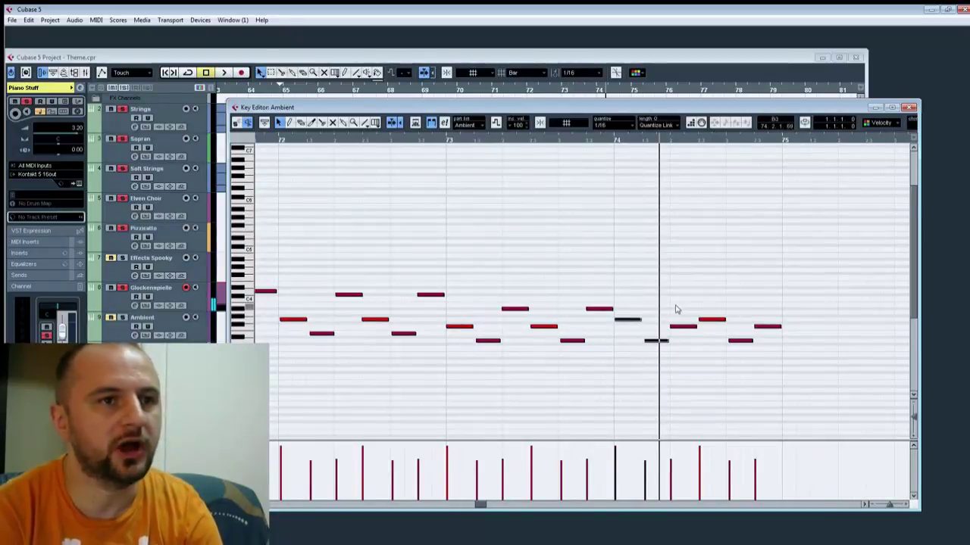
Step: Raise the first note of each three-note group in bar 74 two semitones to A3
left_click_drag(645, 301, 631, 335)
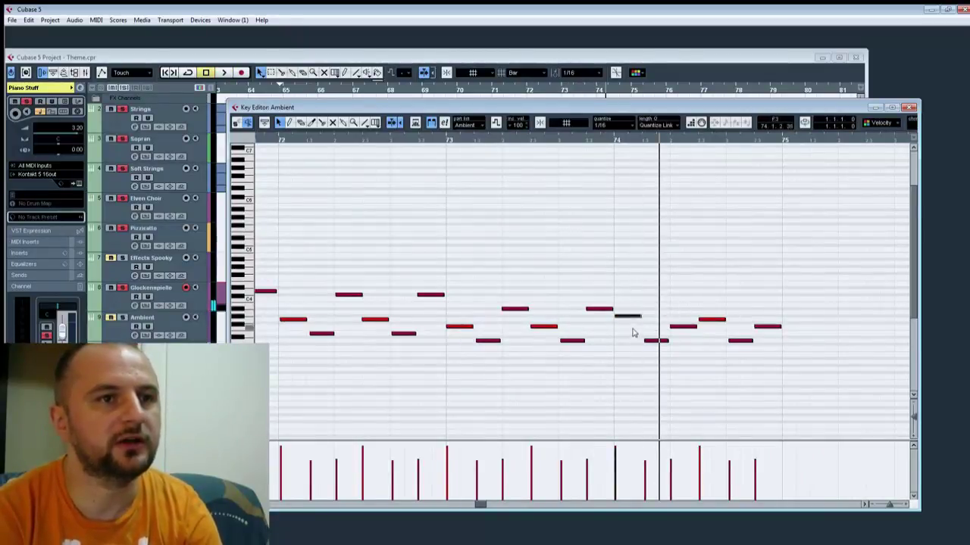
key("Up")
left_click_drag(741, 304, 719, 327)
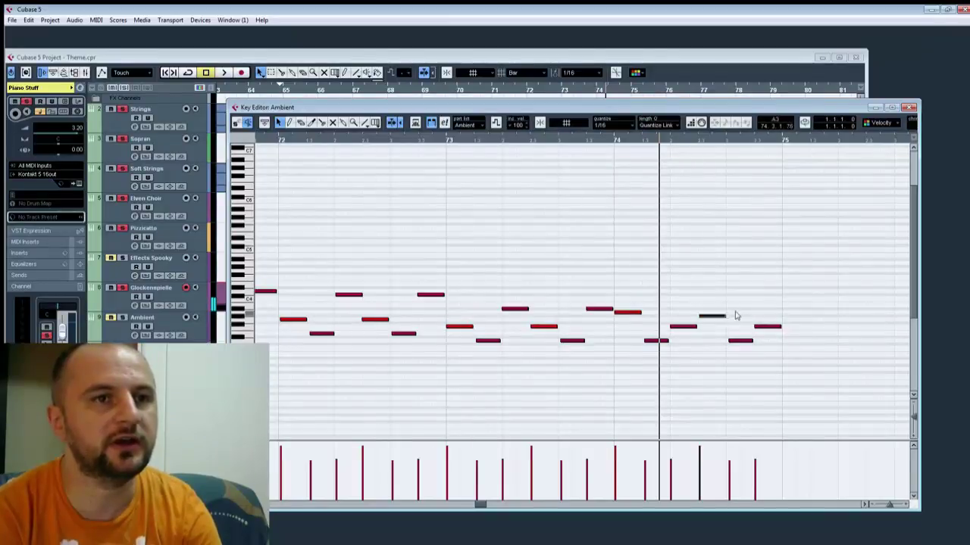
key("Up")
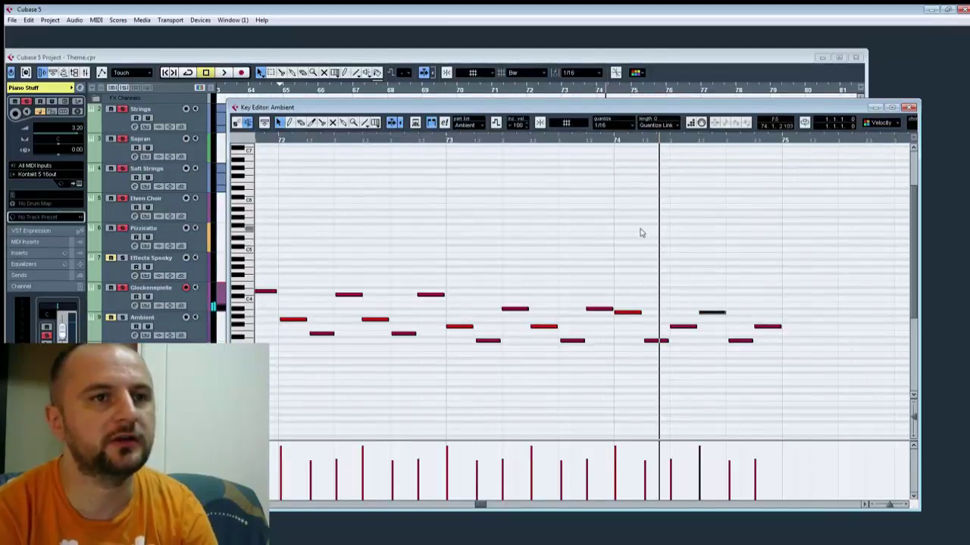
Step: Play back the note pattern from bar 72 through bar 74 to check the revised bar
left_click(278, 142)
key("space")
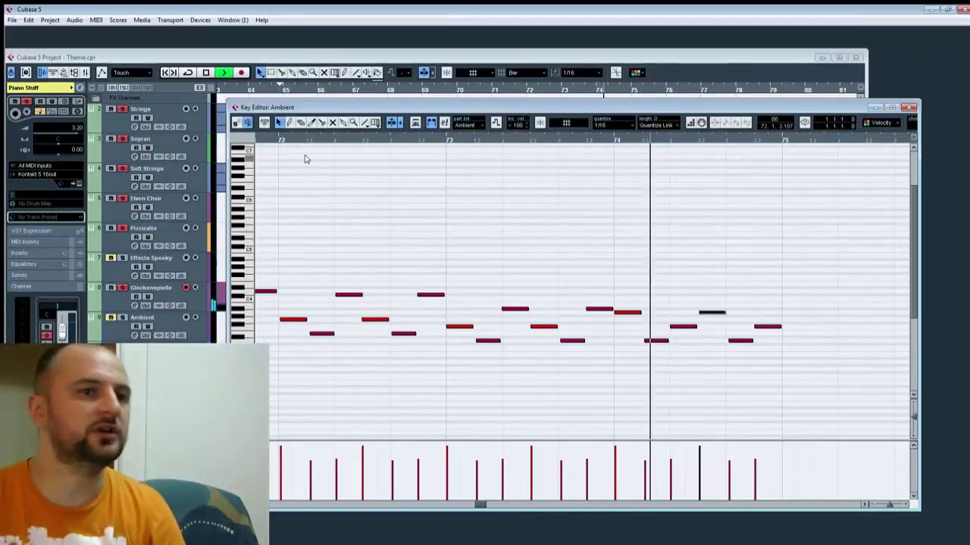
key("space")
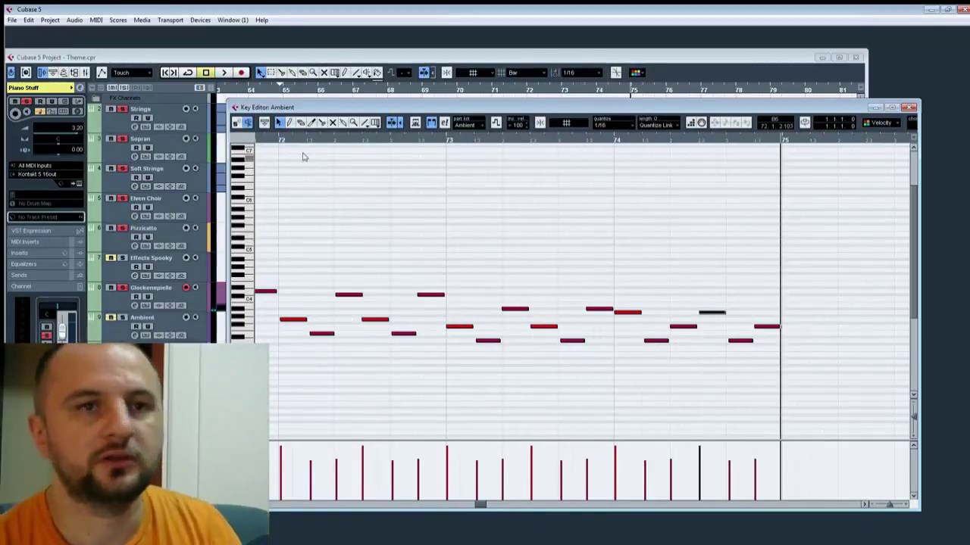
Step: Copy the last three-note group of bar 74 to the start of bar 75 and repitch it to G3, A#3 and E3
left_click(610, 426)
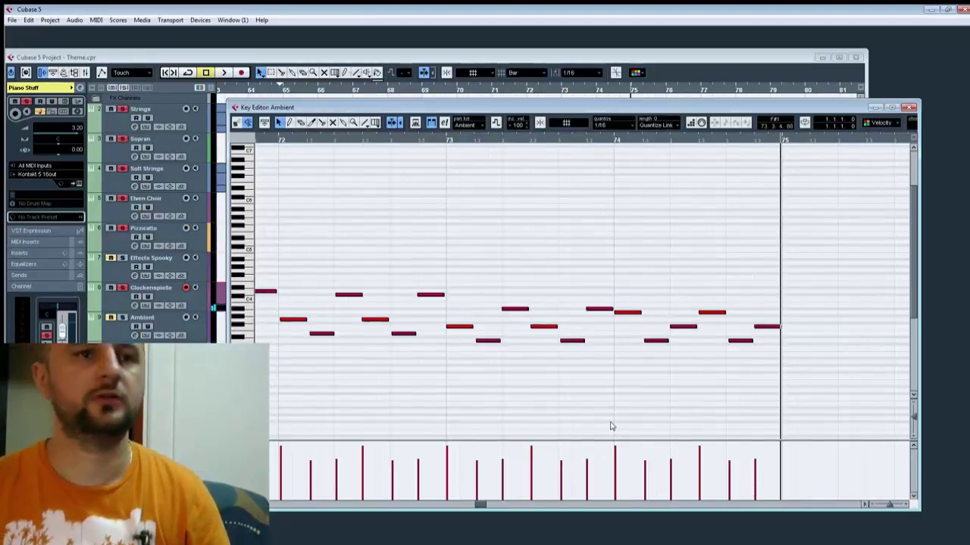
left_click_drag(811, 268, 716, 347)
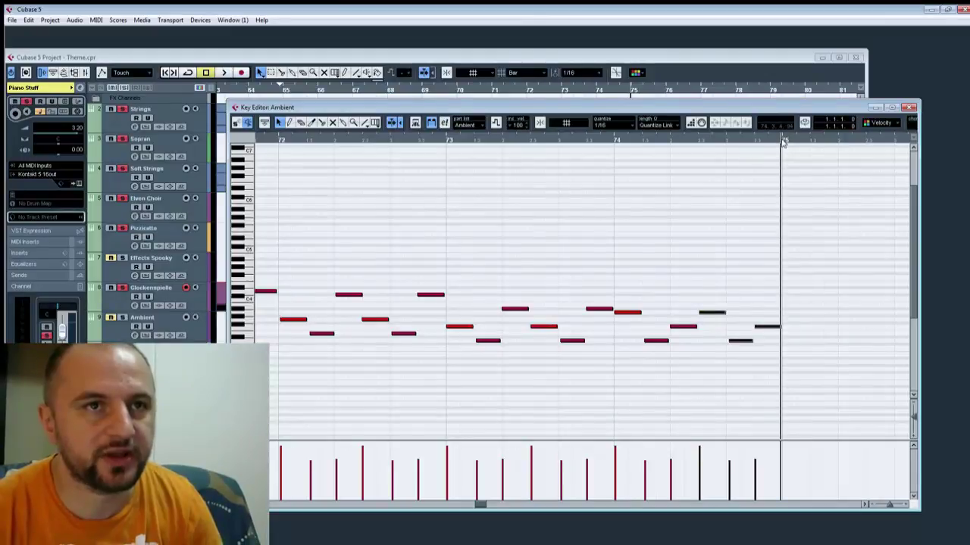
left_click_drag(782, 140, 783, 140)
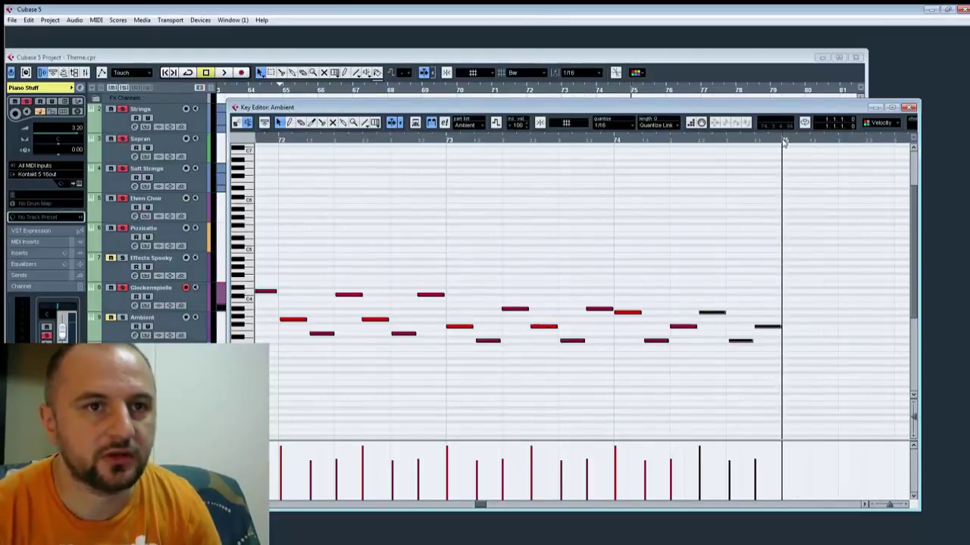
key("ctrl+v")
key("Down")
key("Down")
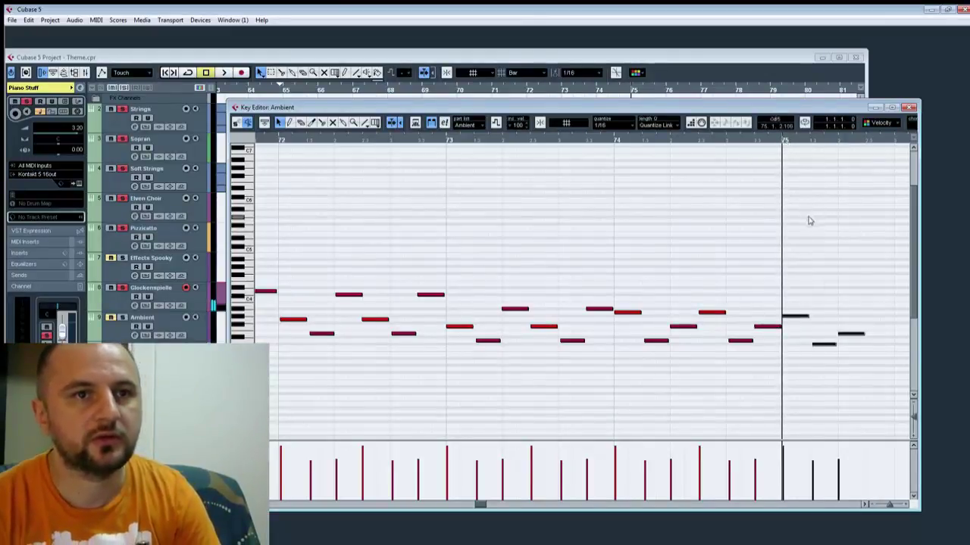
left_click(822, 348)
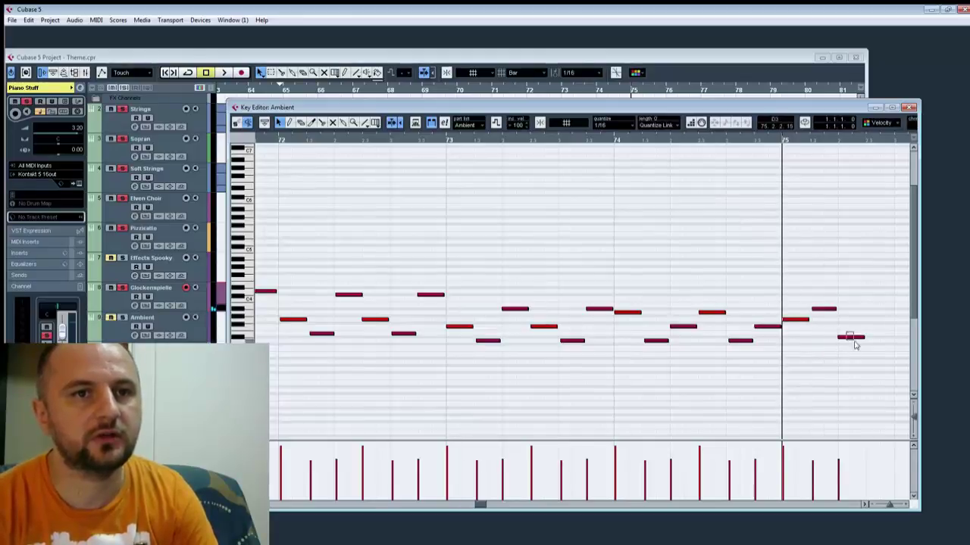
Step: Copy the three notes at the start of bar 75 to the middle of the bar
left_click_drag(853, 281, 799, 355)
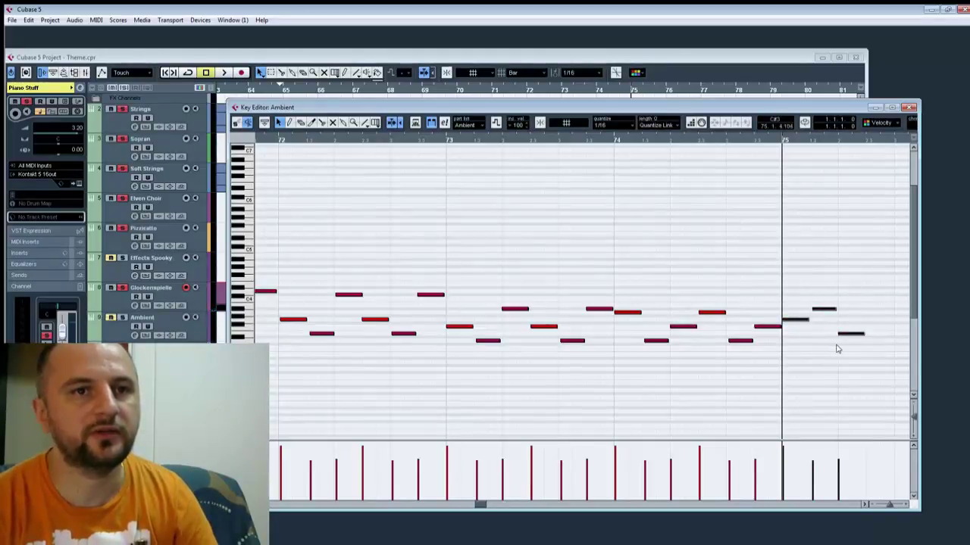
left_click(867, 141)
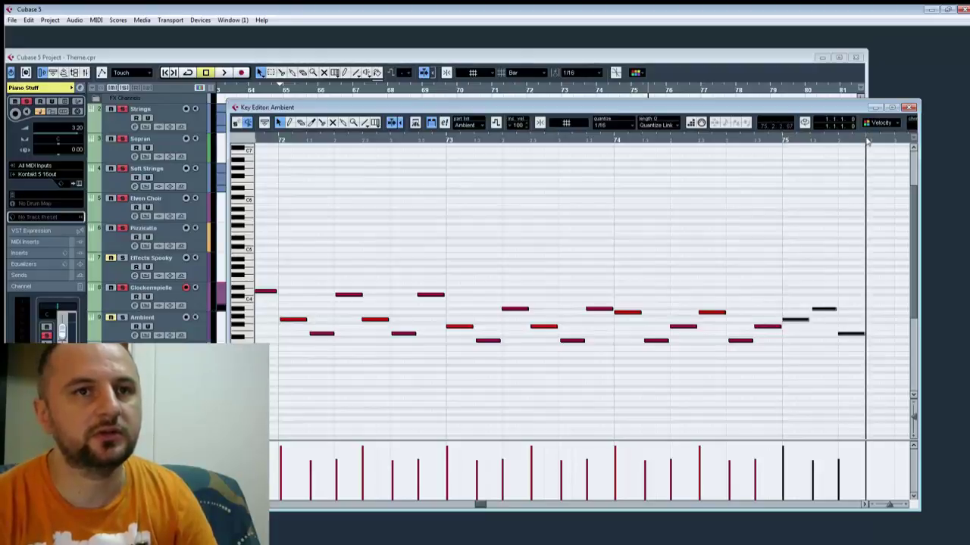
key("ctrl+v")
left_click_drag(884, 207, 508, 228)
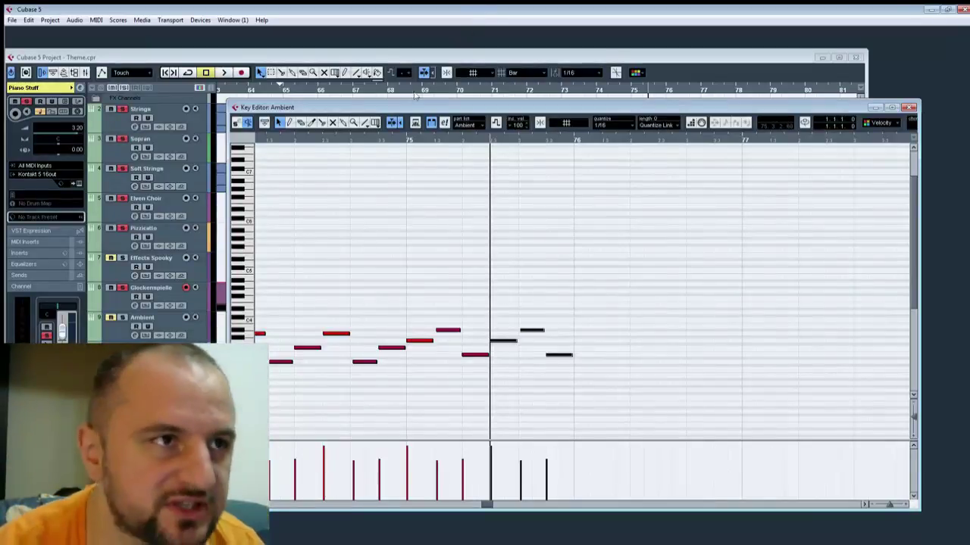
left_click_drag(606, 273, 426, 384)
left_click(793, 435)
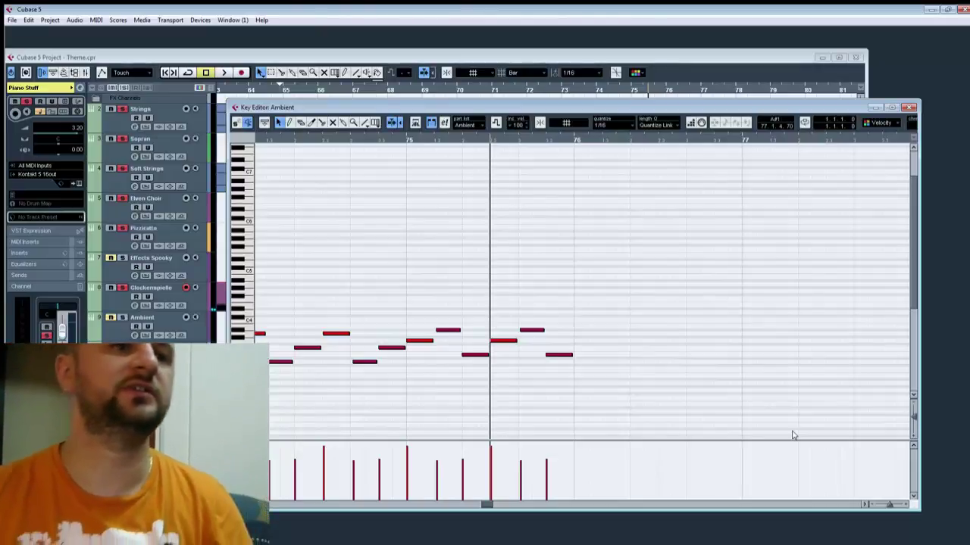
Step: Copy the second three-note group of bar 75 to the start of bar 76 and repitch it to F3, A3 and D3
left_click_drag(673, 271, 514, 391)
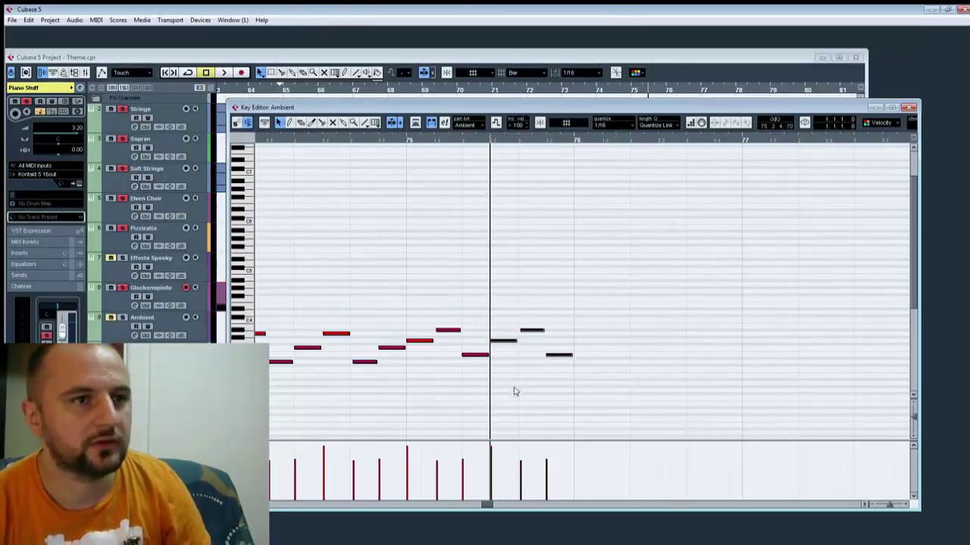
left_click(575, 140)
key("ctrl+v")
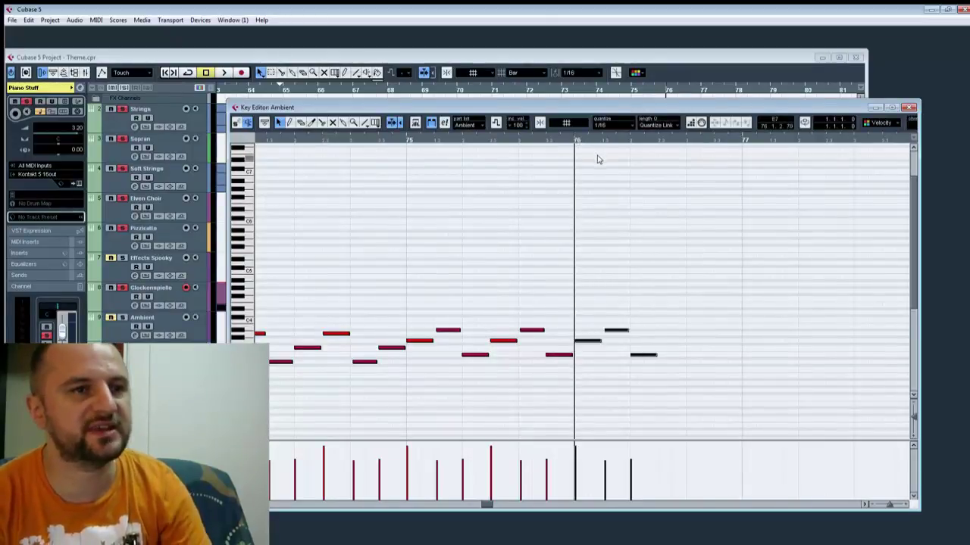
key("Down")
key("Down")
left_click_drag(632, 278, 613, 350)
key("Up")
left_click_drag(667, 329, 650, 381)
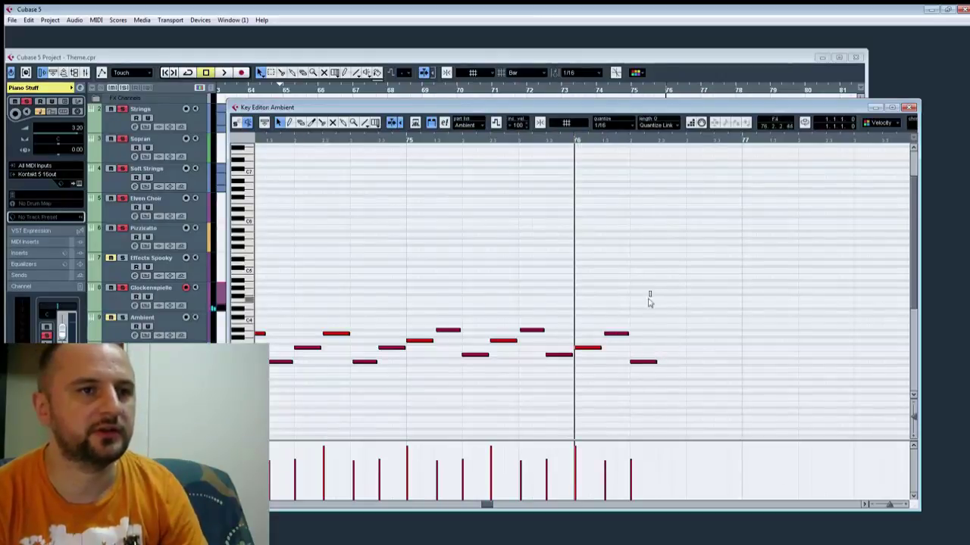
Step: Copy the three notes at the start of bar 76 to the middle of the bar
left_click_drag(648, 291, 576, 382)
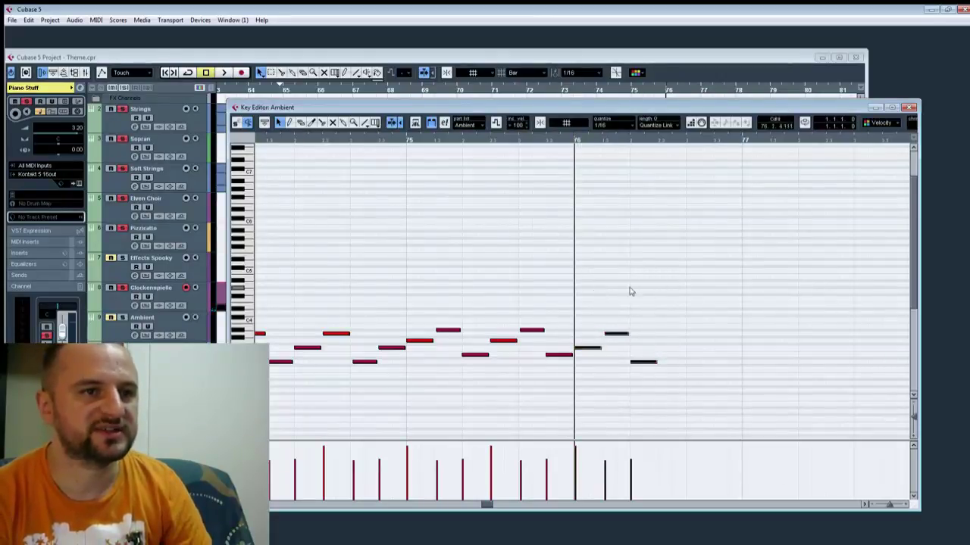
left_click(660, 141)
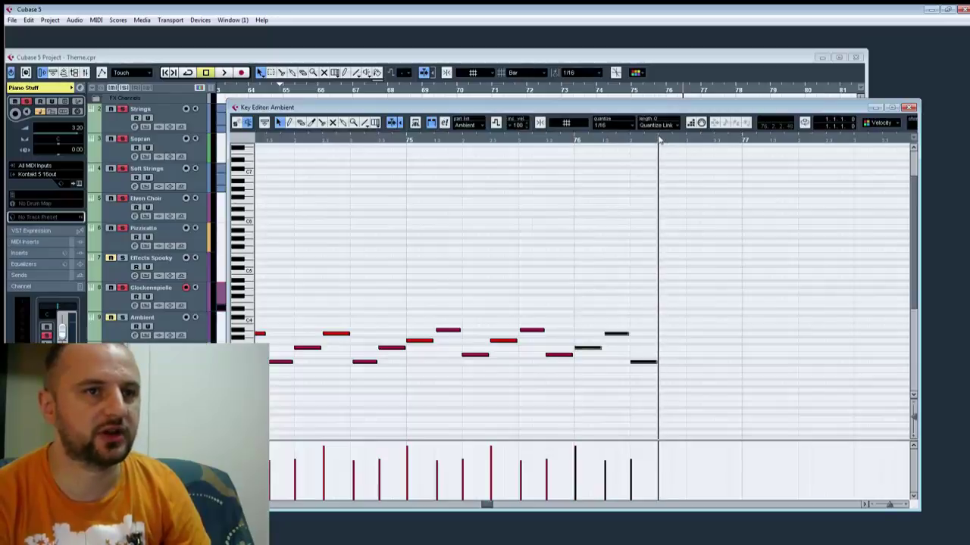
key("ctrl+v")
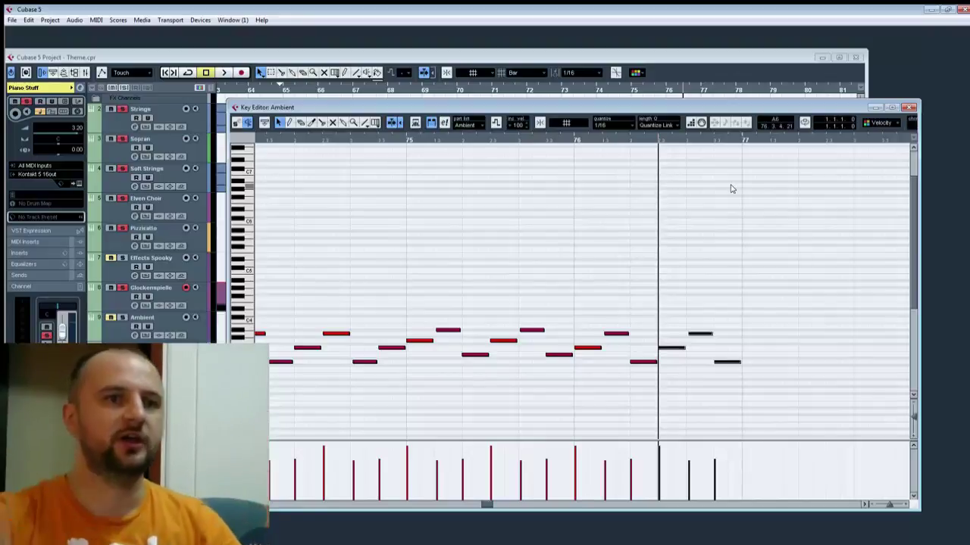
left_click(739, 278)
Step: Copy the second three-note group of bar 76 to the start of bar 77 and lower the copy four semitones
left_click_drag(742, 296, 681, 386)
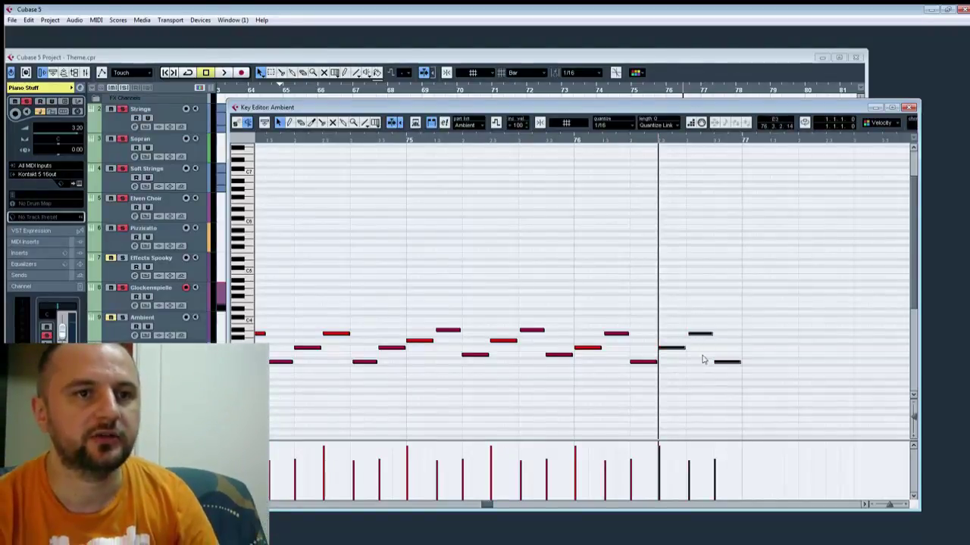
left_click(745, 142)
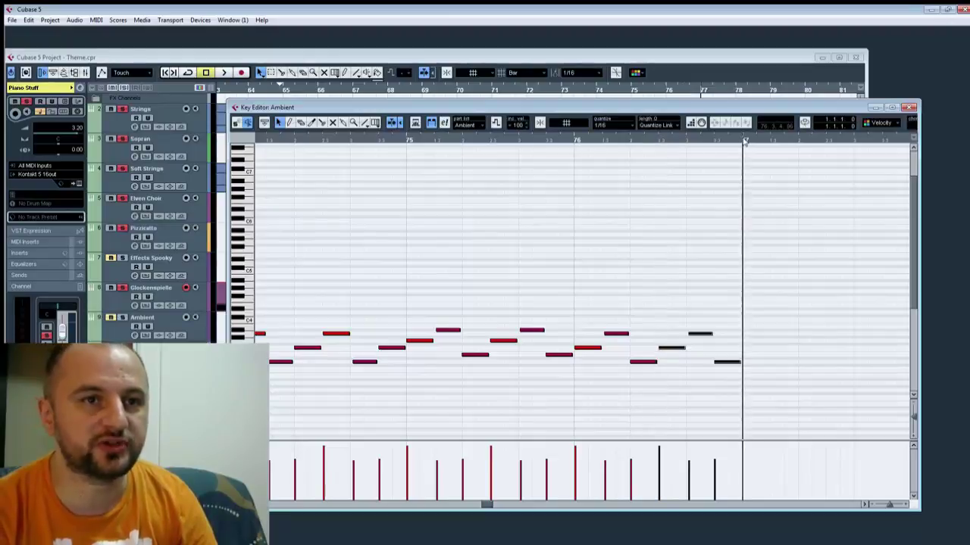
key("ctrl+v")
key("Down")
key("Down")
key("Down")
key("Down")
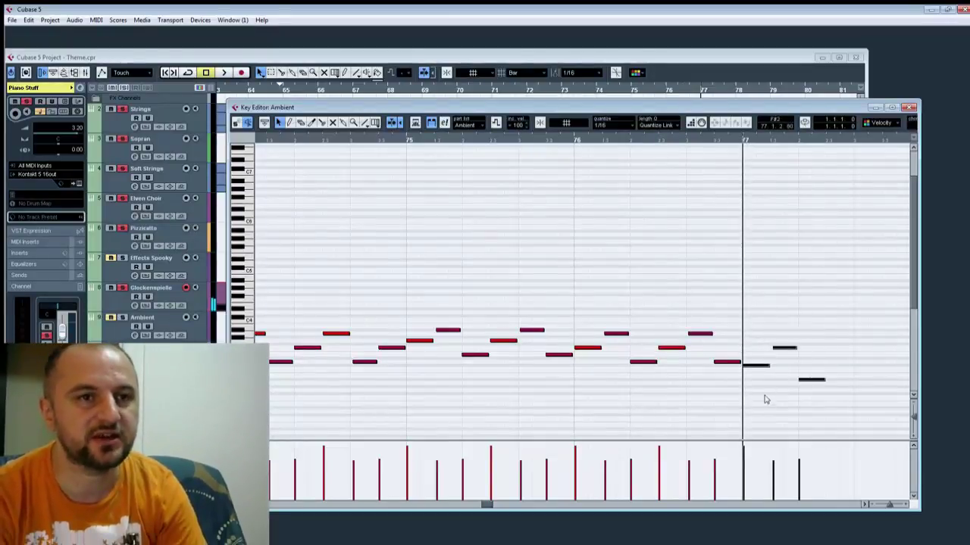
Step: Raise the second note of bar 77 two semitones to G3 and the third note six semitones to E3
left_click(762, 400)
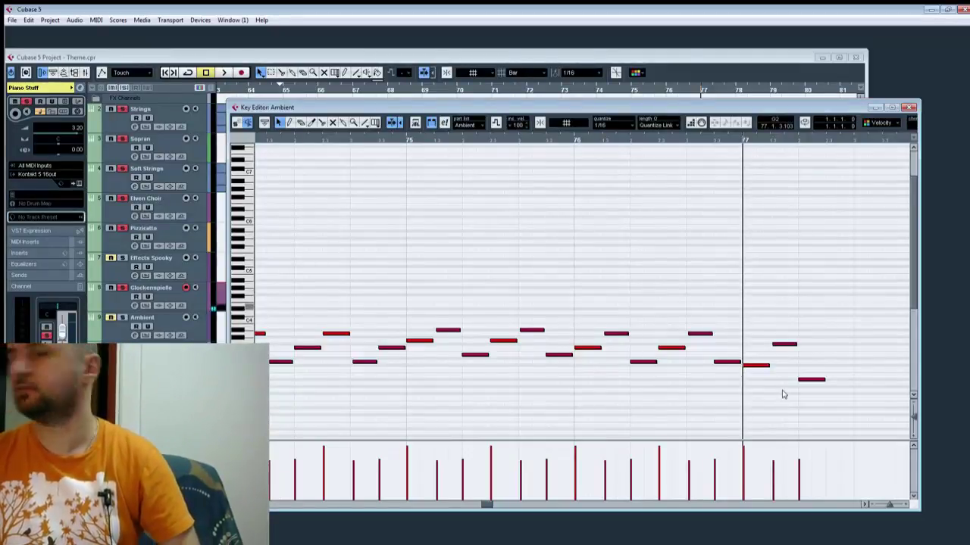
left_click(786, 344)
key("Up")
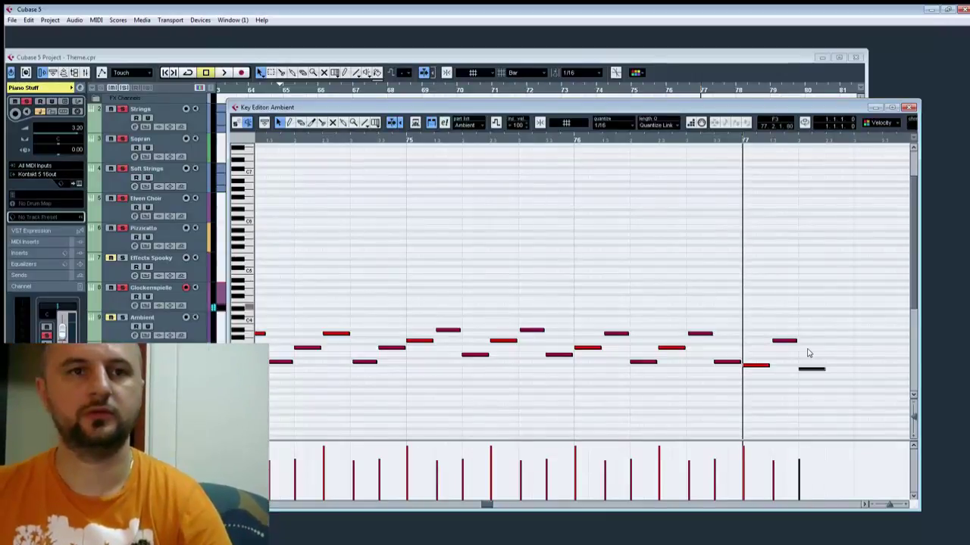
key("Up")
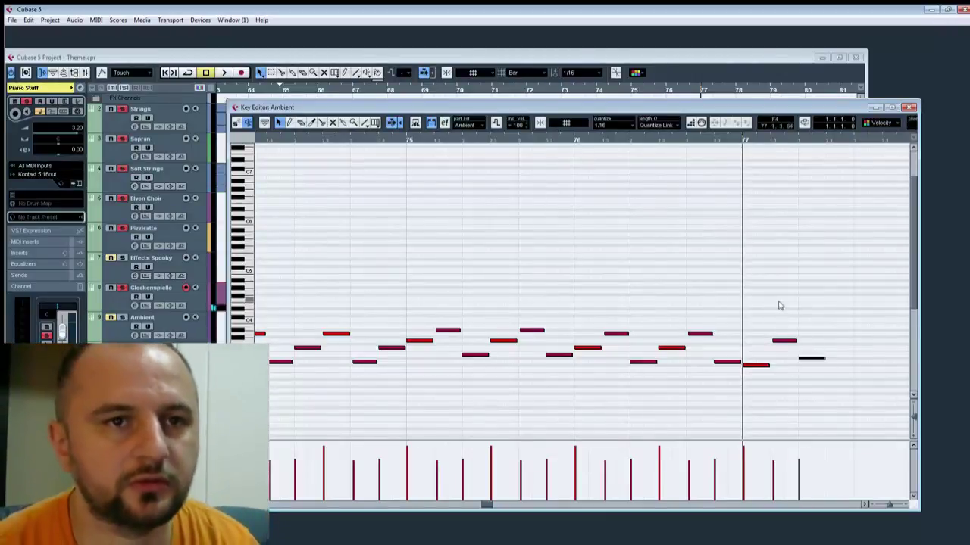
key("Up")
Step: Copy the three notes at the start of bar 77 to the middle of the bar
left_click_drag(823, 313, 767, 381)
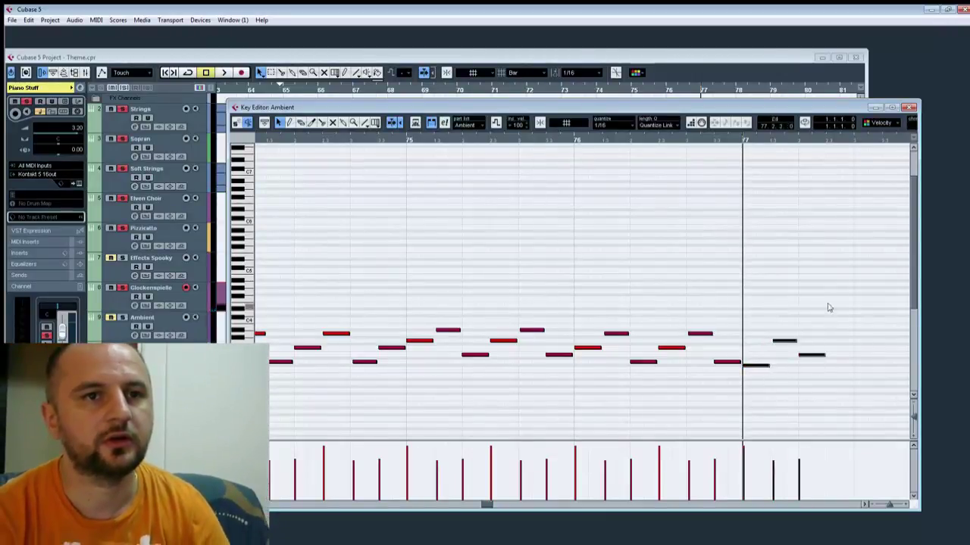
left_click(827, 141)
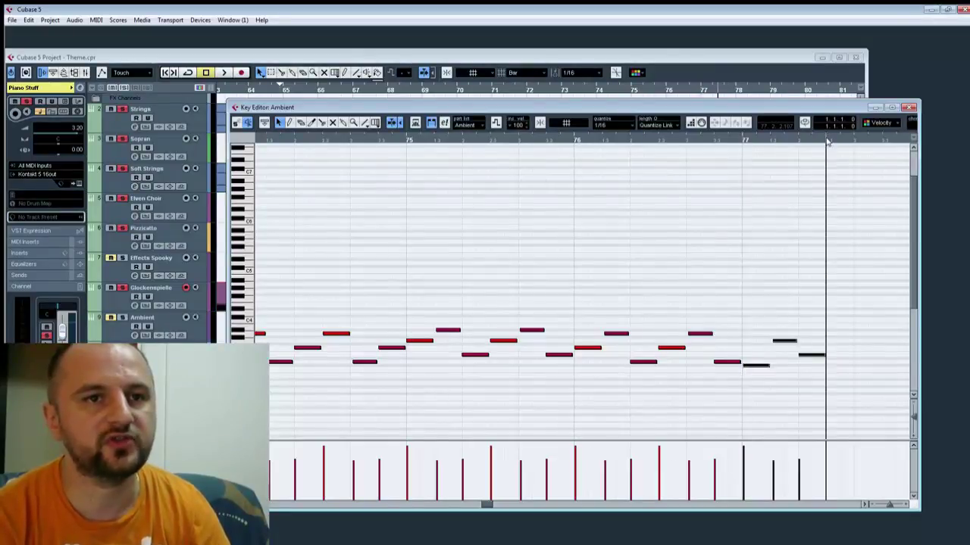
key("ctrl+v")
Step: Play back the note pattern through the end of bar 77 to check the new phrases
left_click_drag(648, 271, 928, 282)
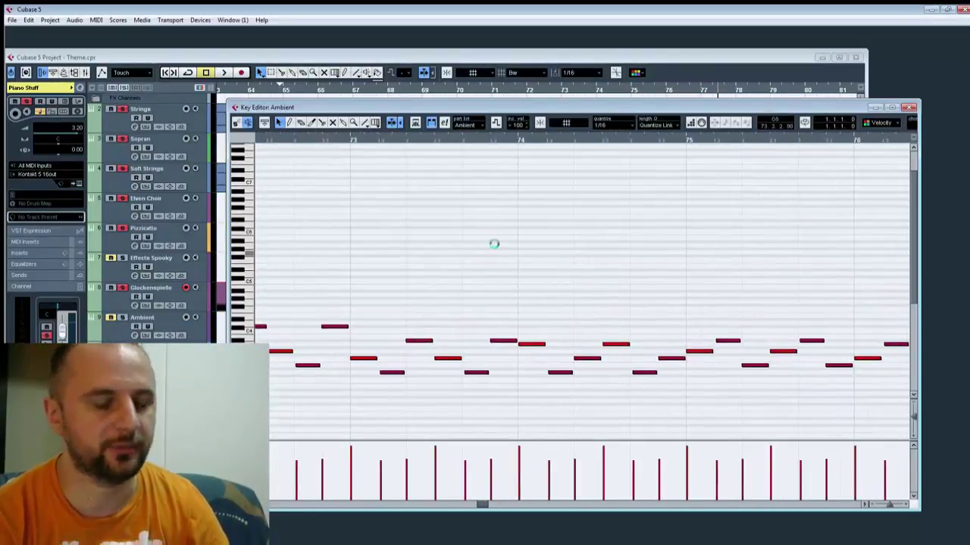
key("space")
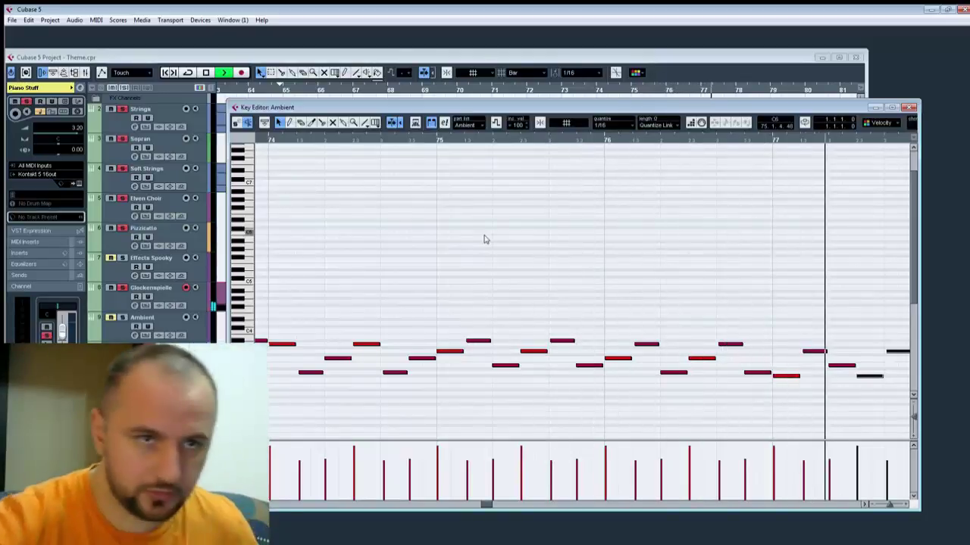
key("space")
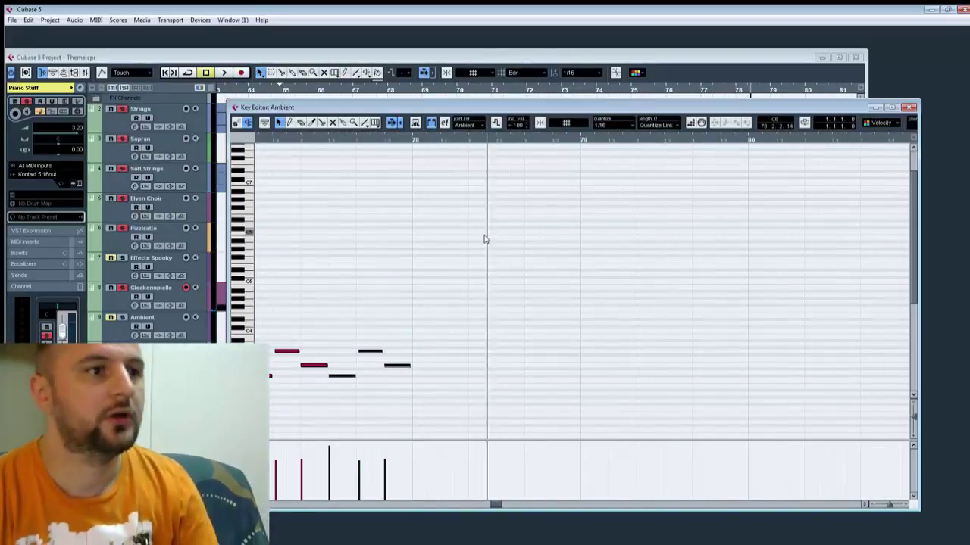
Step: Copy the last three-note group of bar 77 to the start of bar 78, raising its second note to A3 and third to F3
left_click_drag(468, 320, 535, 276)
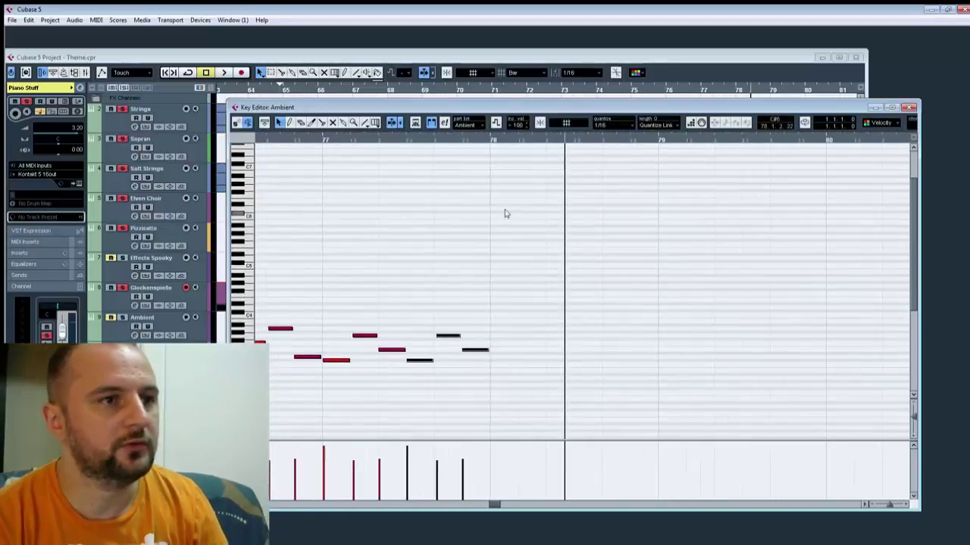
left_click(492, 141)
left_click(491, 141)
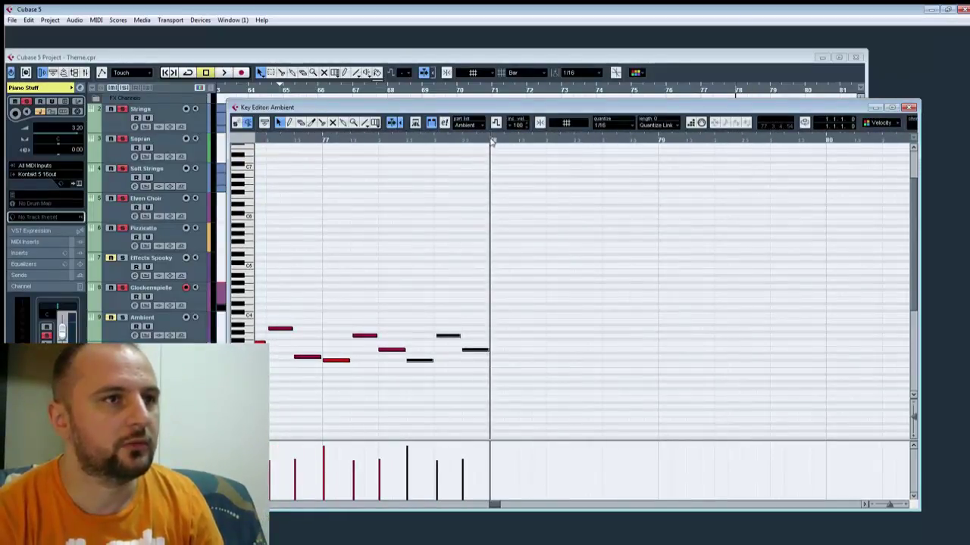
key("ctrl+v")
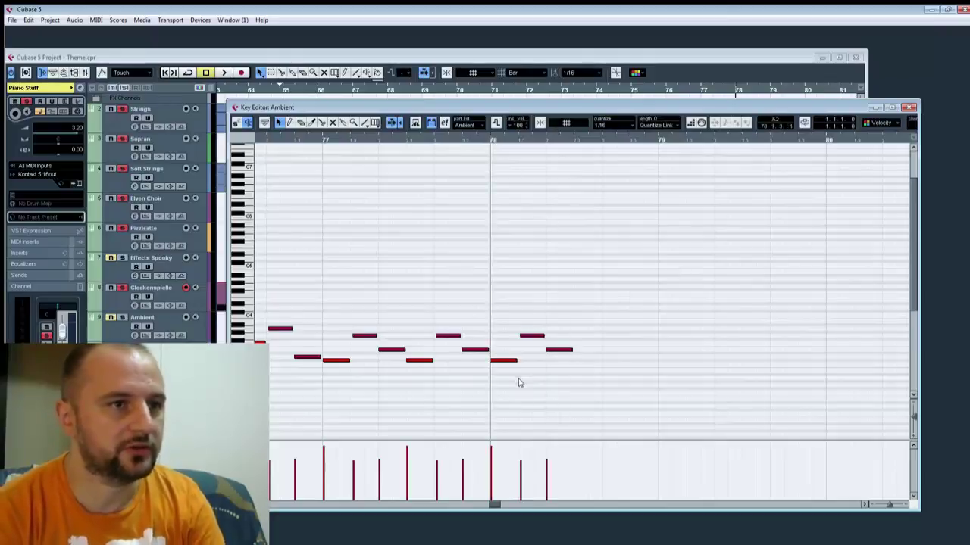
left_click_drag(523, 317, 565, 387)
key("Up")
key("Up")
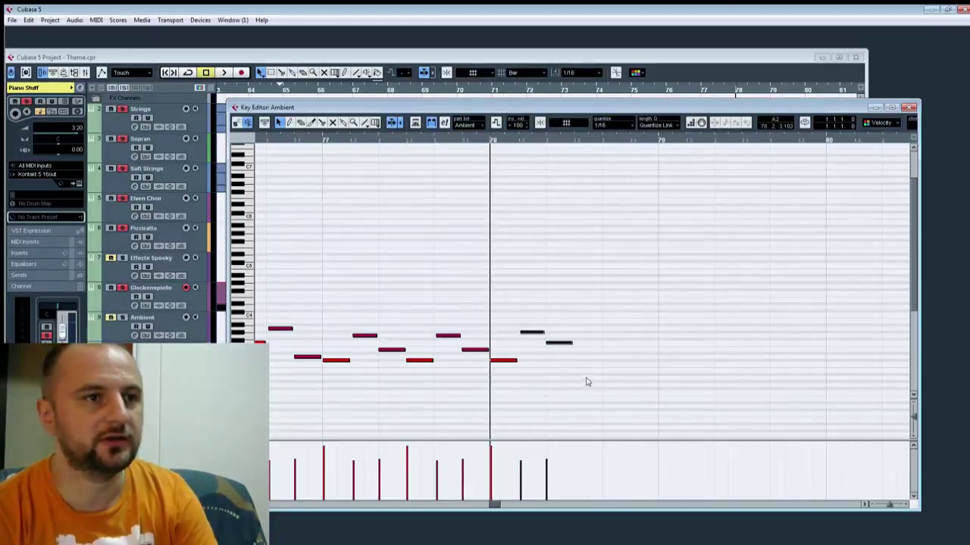
left_click_drag(582, 326, 552, 361)
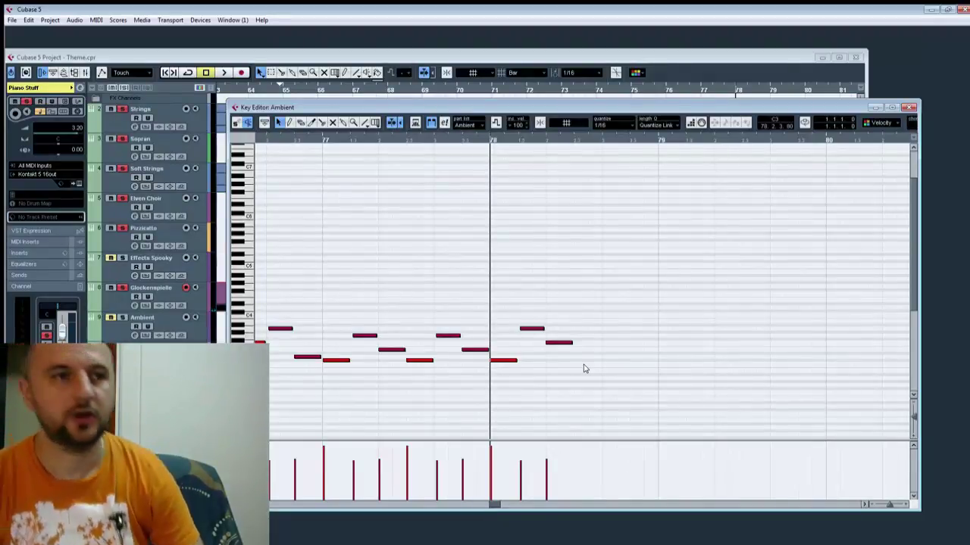
Step: Copy the three notes at the start of bar 78 to the middle of the bar, raising the second to A#3 and third to G3
left_click_drag(623, 265, 499, 388)
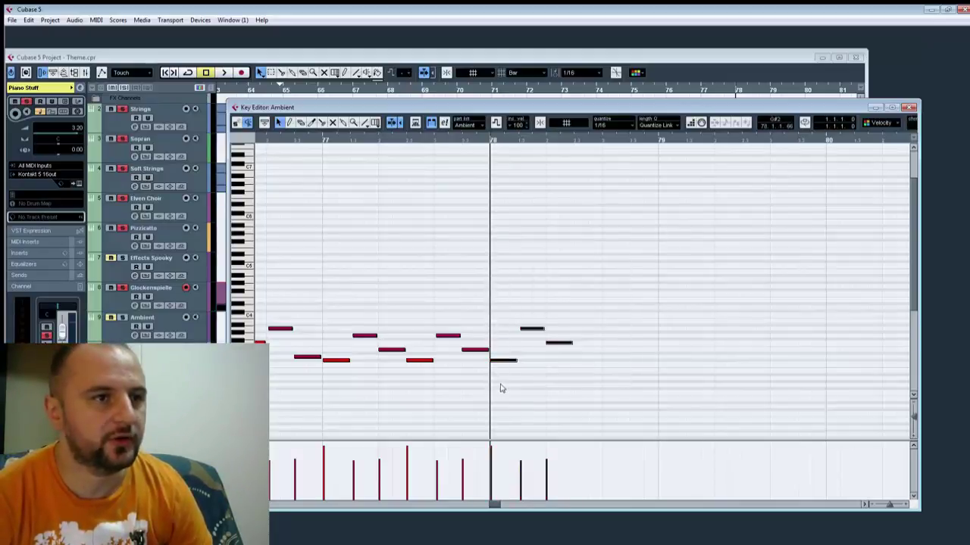
left_click(576, 142)
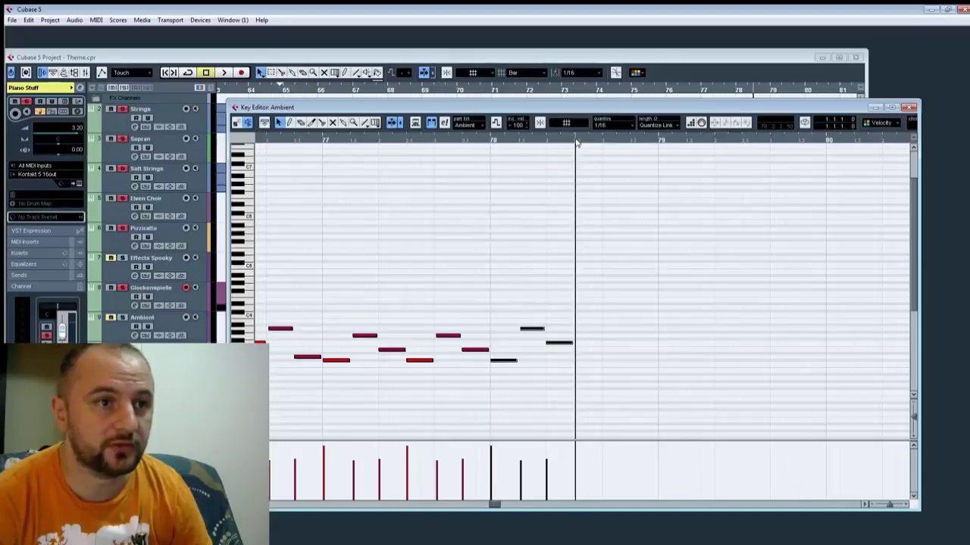
key("ctrl+v")
left_click_drag(681, 235, 614, 354)
left_click(650, 340)
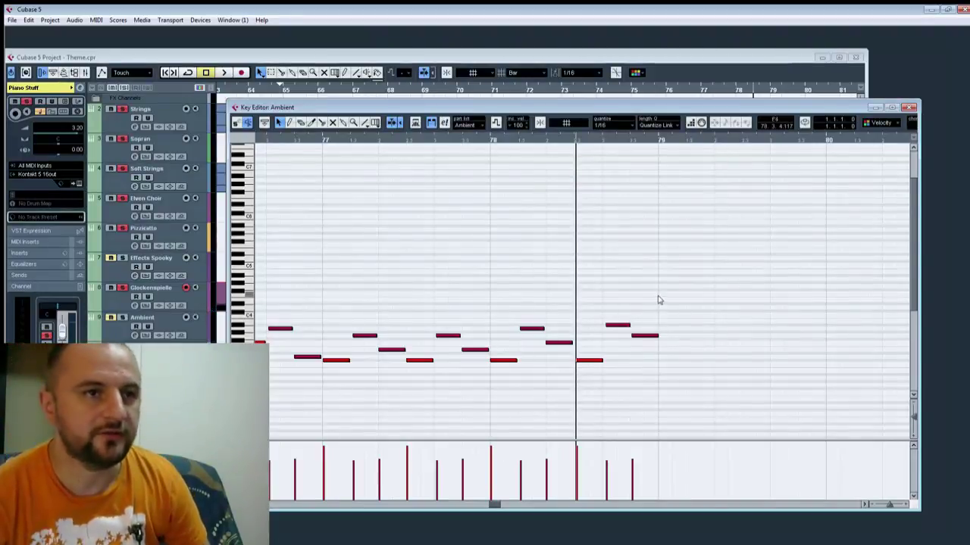
Step: Copy the last three-note group of bar 78 to the start of bar 79 and repitch it to D3, A3 and G3
left_click_drag(658, 296, 577, 389)
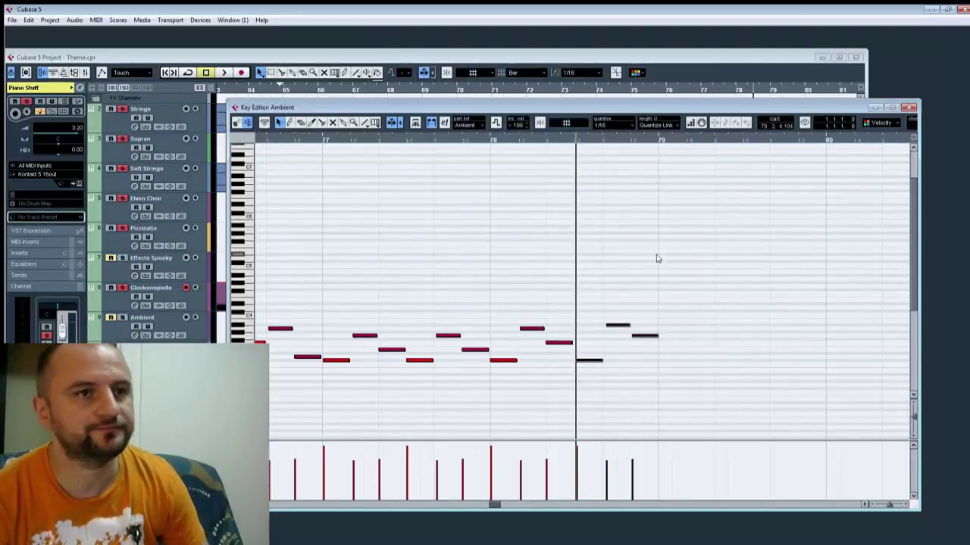
left_click(659, 142)
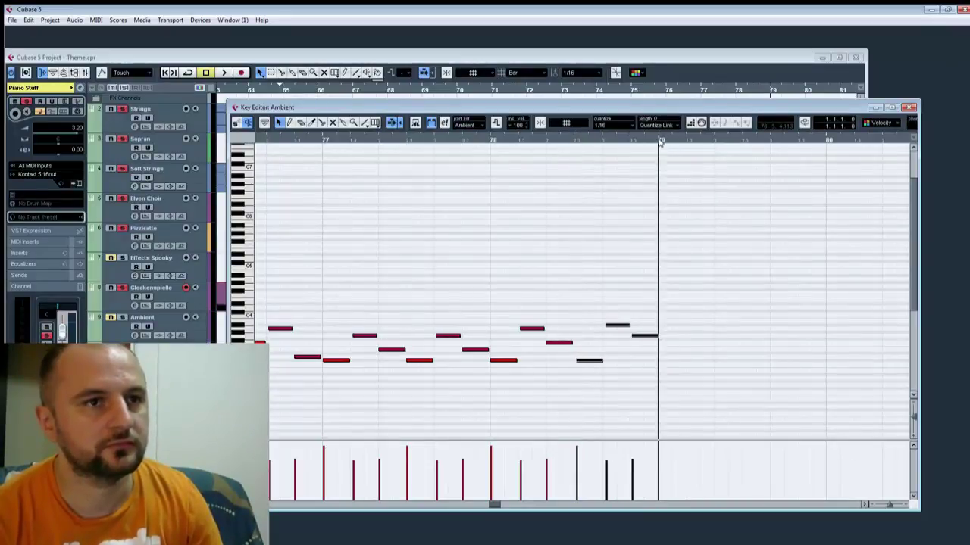
key("ctrl+v")
key("Up")
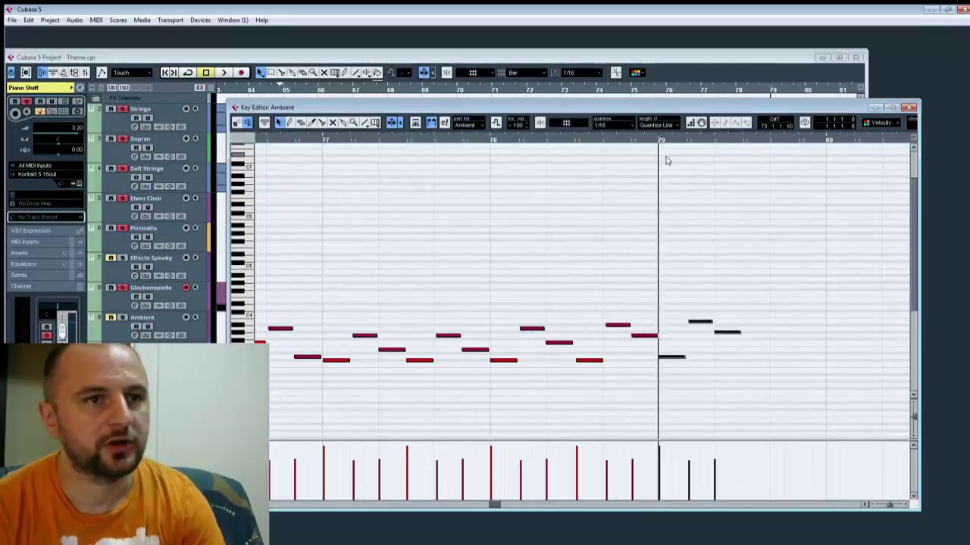
left_click_drag(690, 255, 729, 361)
key("Down")
key("Up")
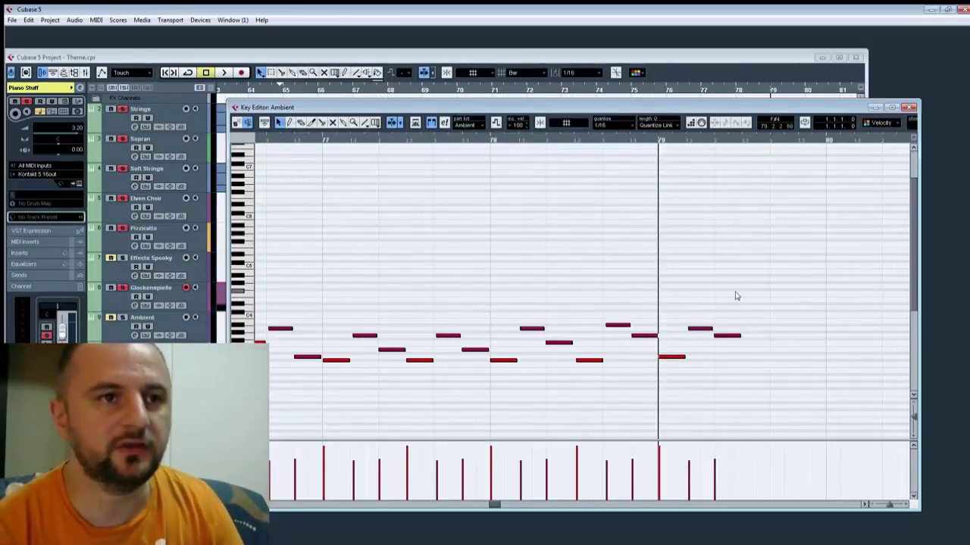
Step: Copy the three notes at the start of bar 79 to the middle of the bar, with A#3 as second and G3 as third note
left_click_drag(734, 293, 672, 389)
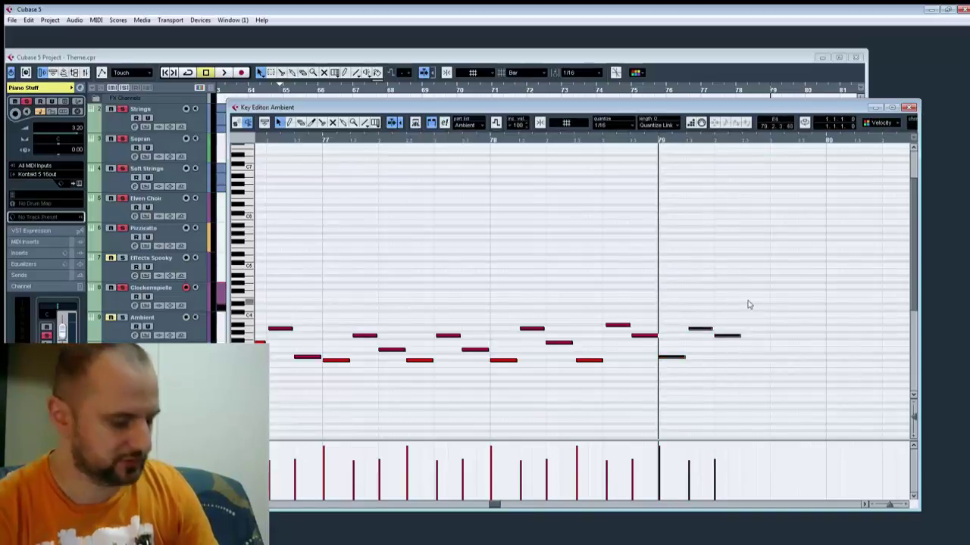
left_click_drag(743, 142, 743, 149)
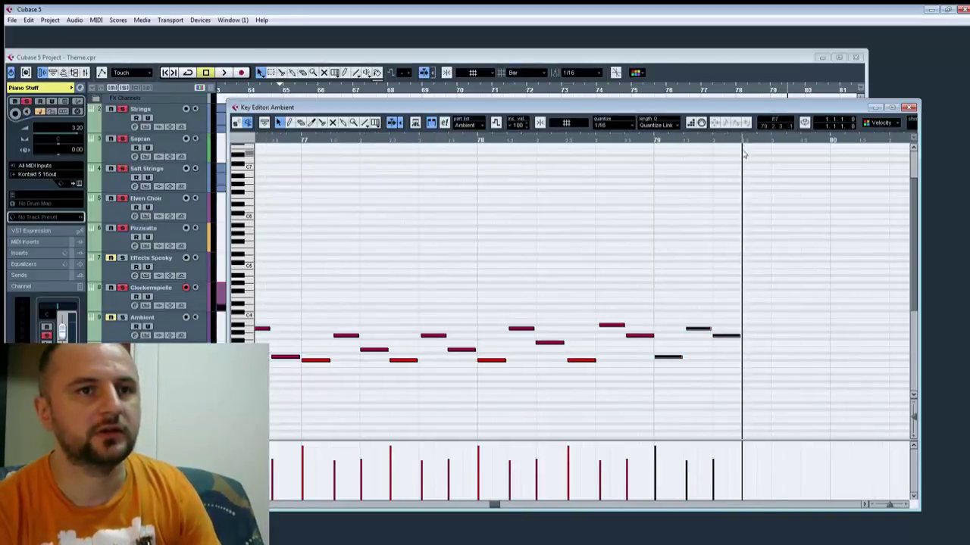
key("ctrl+v")
left_click_drag(790, 291, 838, 370)
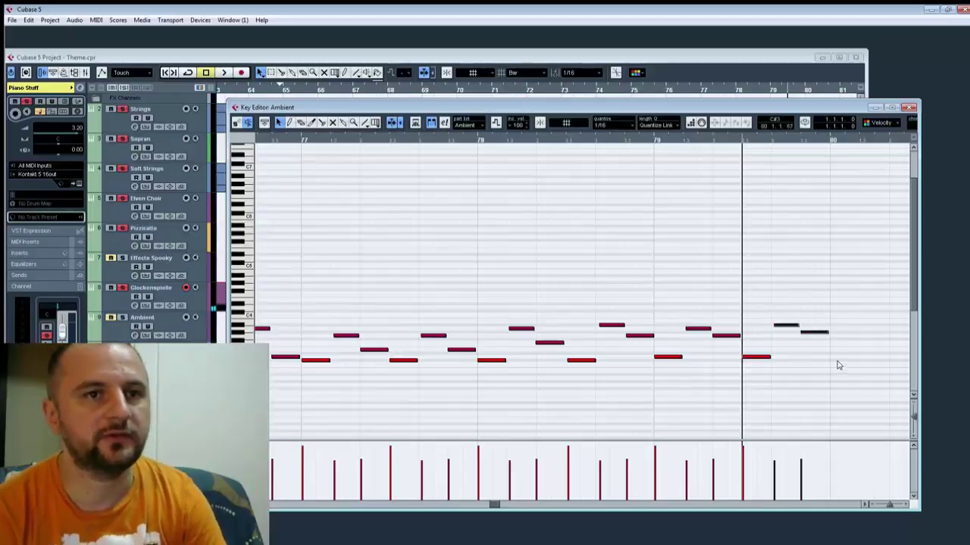
left_click_drag(833, 317, 816, 344)
key("Down")
Step: Copy the last three-note group of bar 79 to the start of bar 80 and raise its notes to E3, E4 and C#4
left_click_drag(822, 284, 751, 375)
left_click(832, 141)
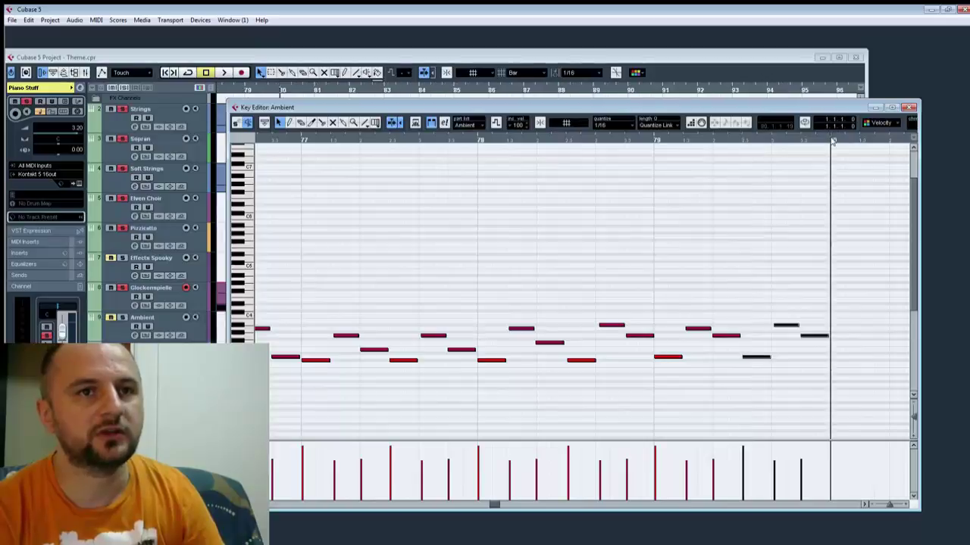
key("ctrl+v")
key("Up")
key("Up")
left_click_drag(855, 224, 560, 273)
left_click_drag(598, 338, 575, 384)
key("Up")
key("Up")
key("Up")
key("Up")
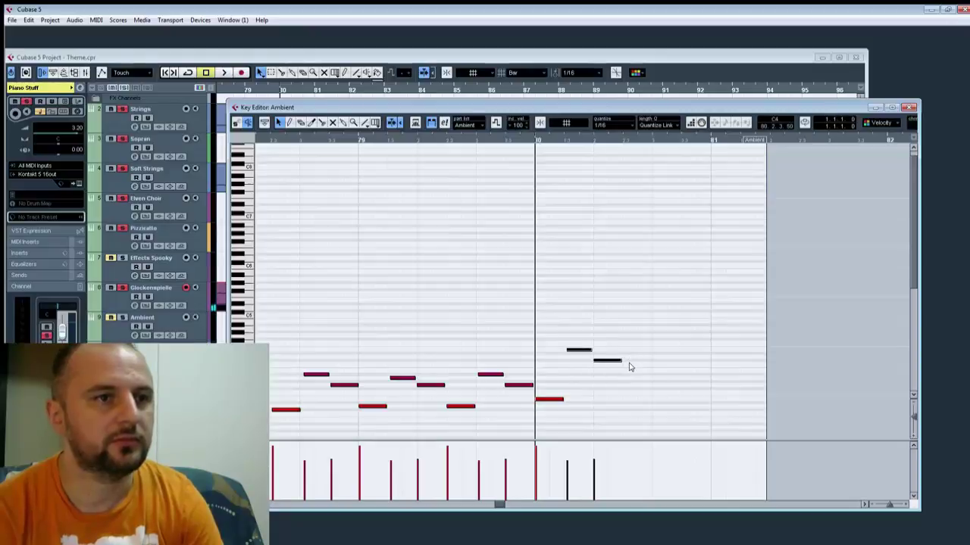
left_click(697, 390)
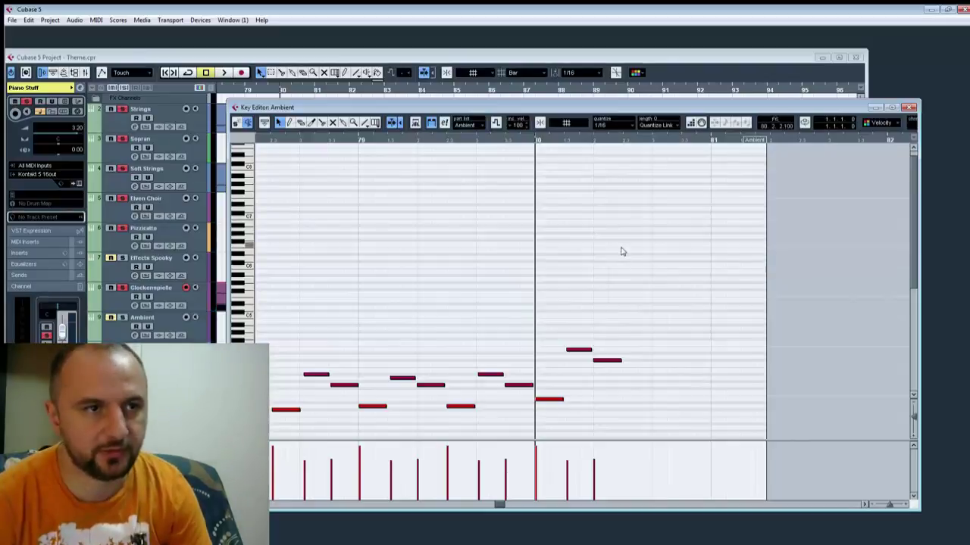
Step: Copy the three notes at the start of bar 80 to the middle of the bar
left_click_drag(635, 292, 541, 409)
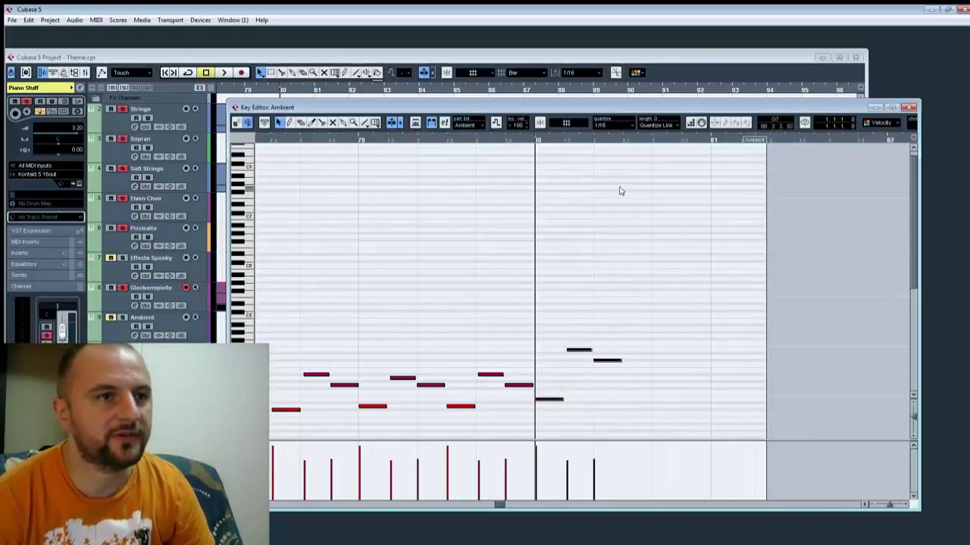
left_click(624, 143)
key("ctrl+v")
left_click(583, 318)
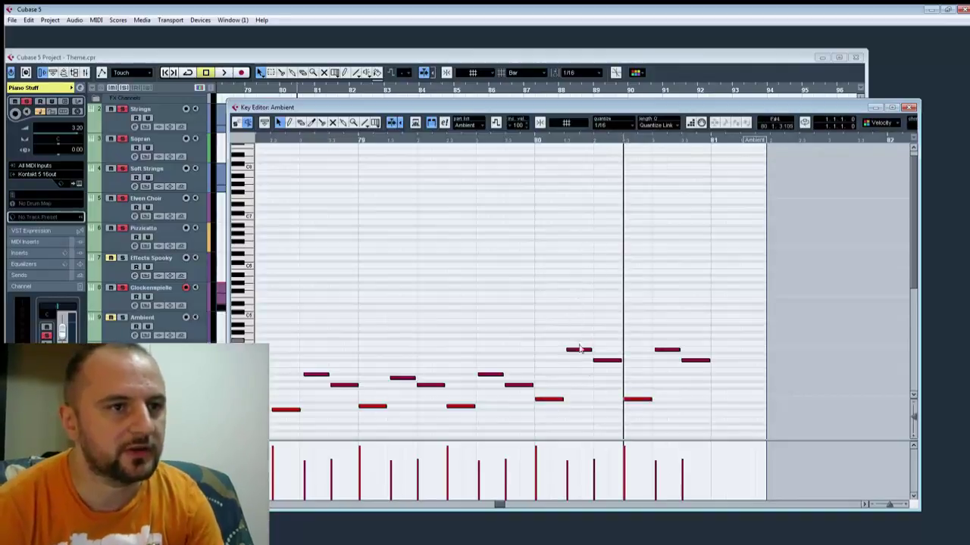
Step: Lower the second and third notes of bar 80 to C#4 and A#3
left_click_drag(578, 298, 620, 385)
key("Down")
key("Down")
key("Down")
key("Down")
left_click(589, 400)
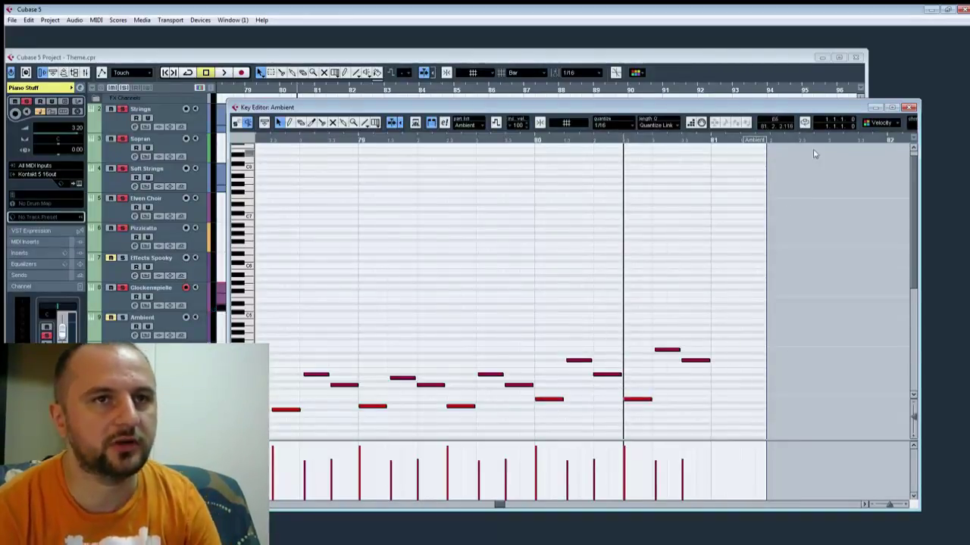
Step: Lengthen the note pattern's part on the Glockenspielle track to about bar 89 and reopen it for note editing
left_click(908, 107)
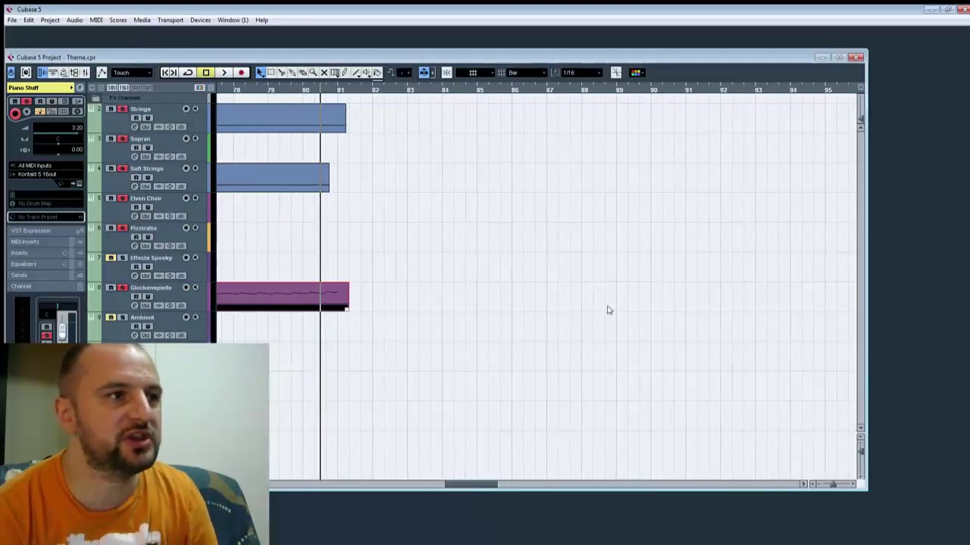
left_click_drag(352, 313, 619, 313)
double_click(350, 309)
left_click_drag(719, 345, 671, 303)
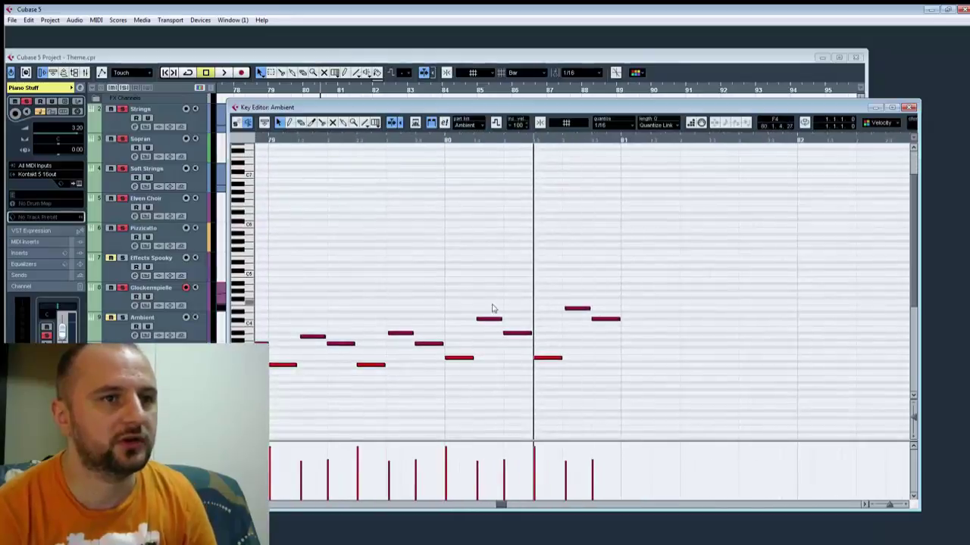
Step: Copy the last three-note group of bar 80 to the start of bar 81 and transpose it up ten semitones, starting on D4
left_click_drag(546, 280, 606, 392)
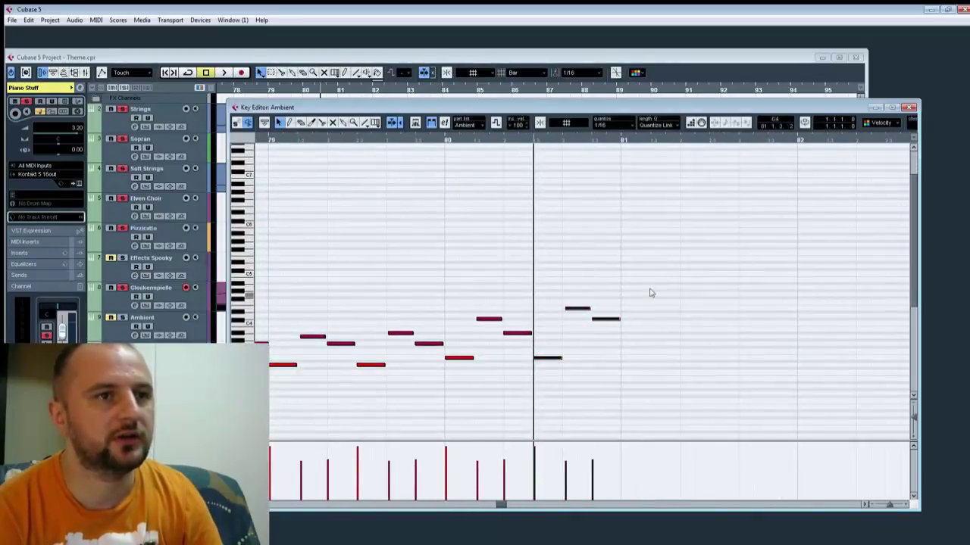
left_click(622, 142)
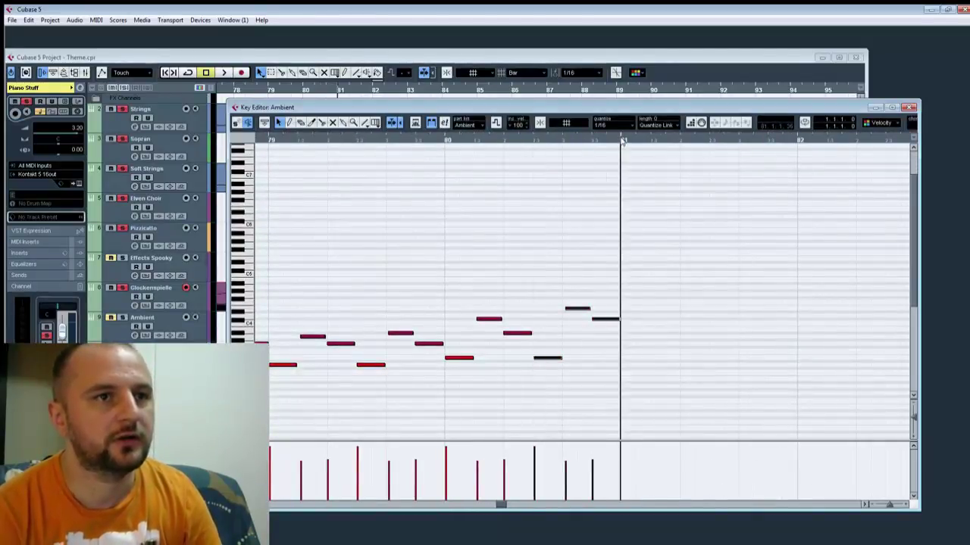
key("ctrl+v")
key("Up")
key("Up")
key("Up")
key("Up")
key("Up")
key("Up")
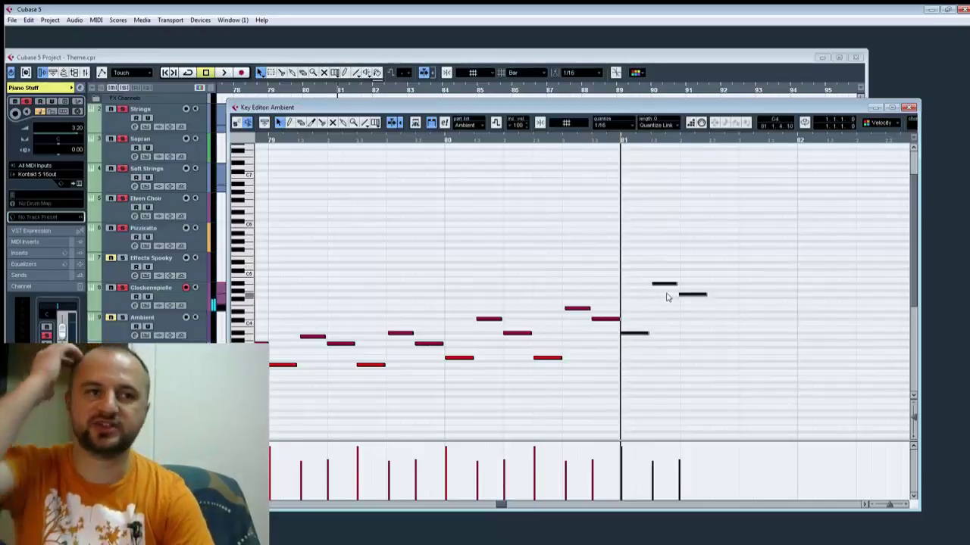
key("Up")
key("Up")
key("Up")
key("Up")
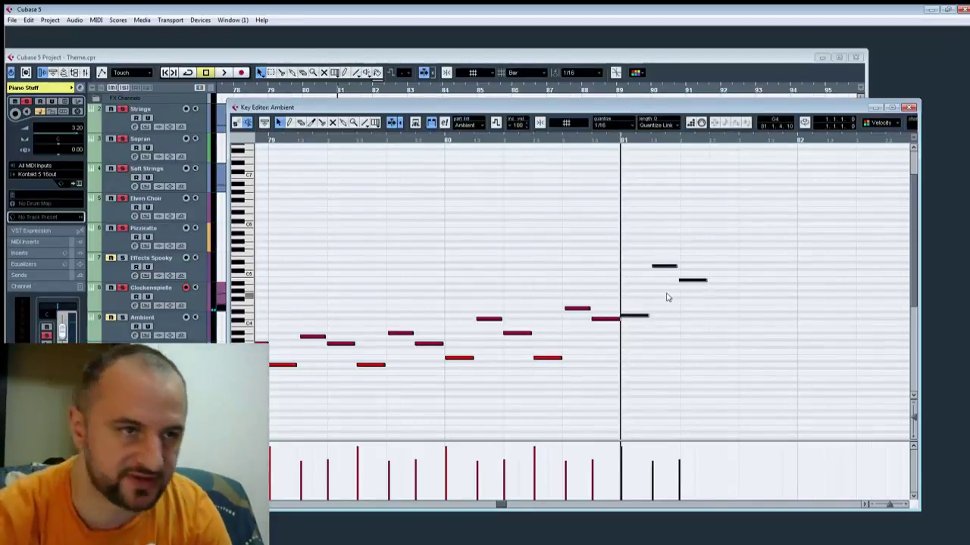
left_click(760, 341)
Step: Lower the second note of bar 81 to G3 and the third note to A3
left_click_drag(650, 242, 702, 298)
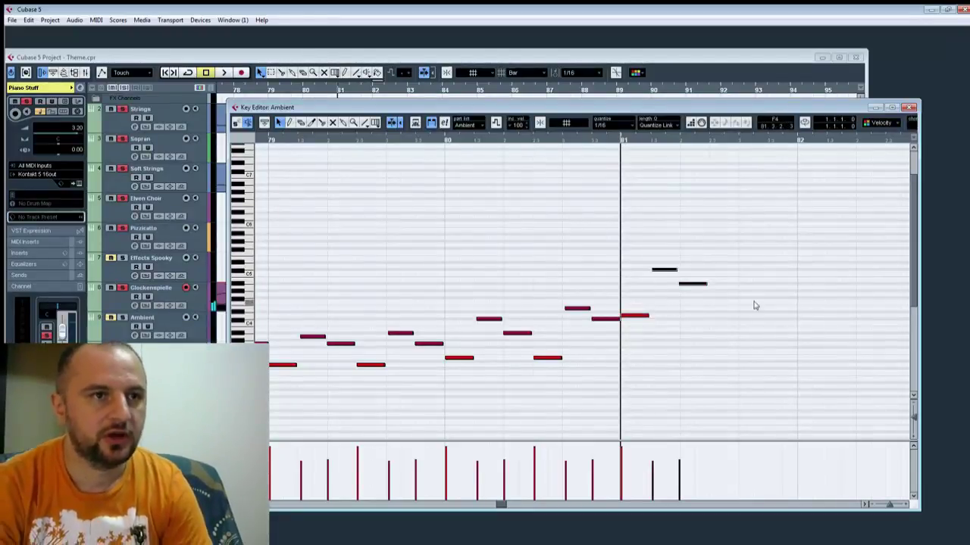
key("Down")
key("Down")
key("Down")
key("Down")
key("Down")
key("Down")
key("Down")
key("Down")
key("Down")
key("Down")
key("Down")
key("Down")
key("Down")
key("Down")
key("Down")
key("Down")
key("Down")
key("Down")
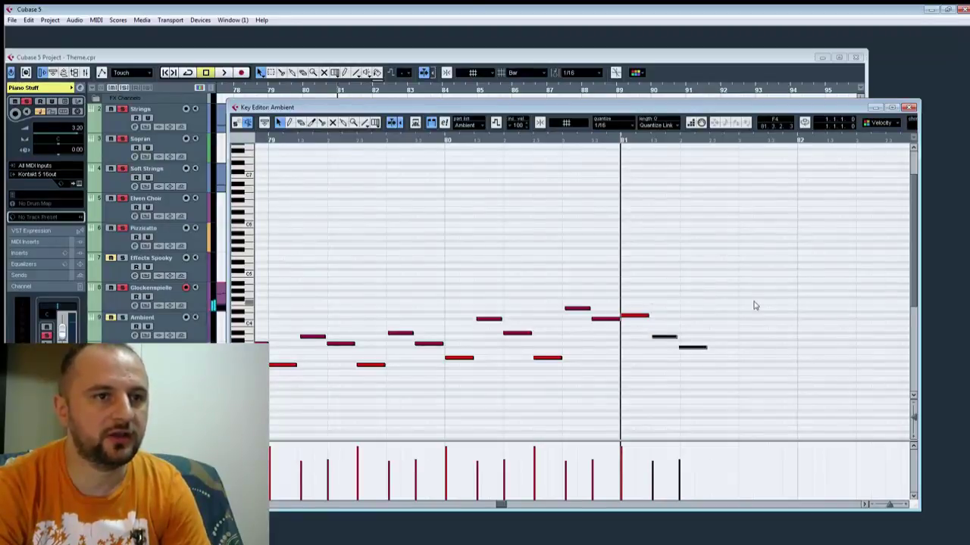
left_click_drag(709, 327, 696, 383)
key("Up")
key("Up")
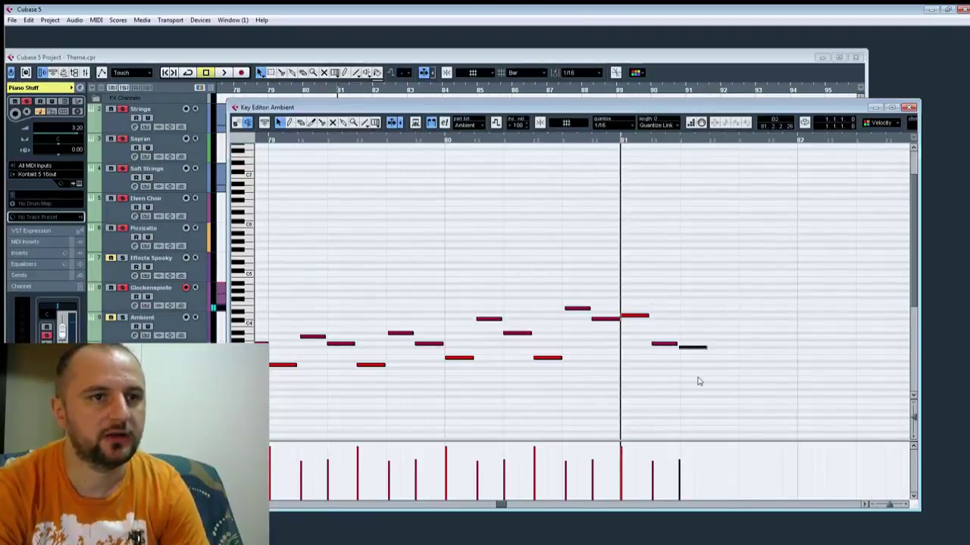
key("Up")
key("Up")
Step: Copy the three notes at the start of bar 81 to the middle of the bar and transpose the copy down to start on D3
left_click_drag(712, 285, 634, 372)
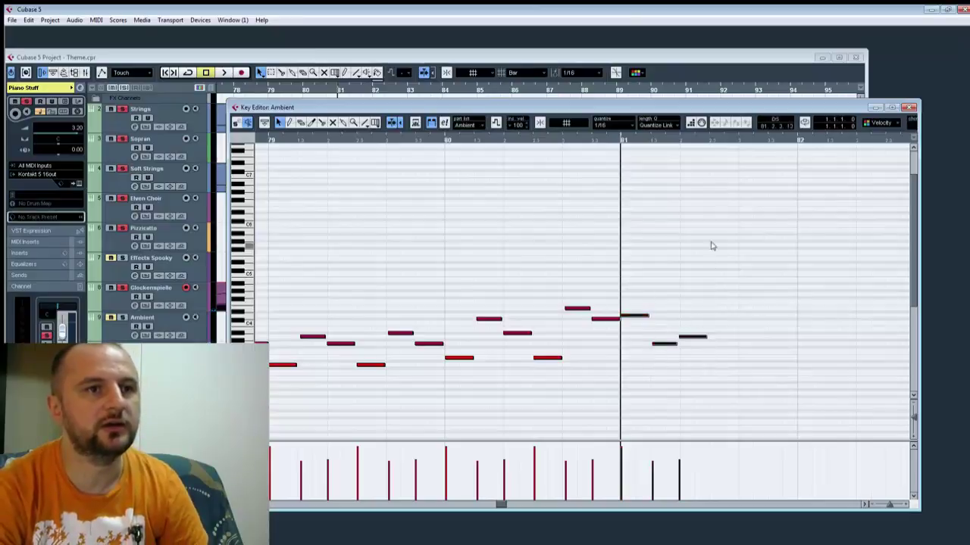
left_click(712, 142)
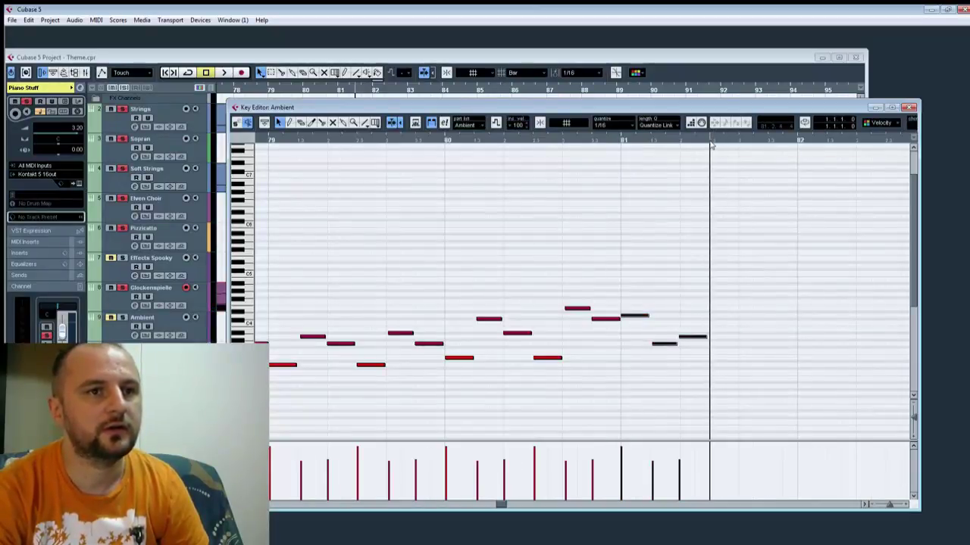
key("ctrl+v")
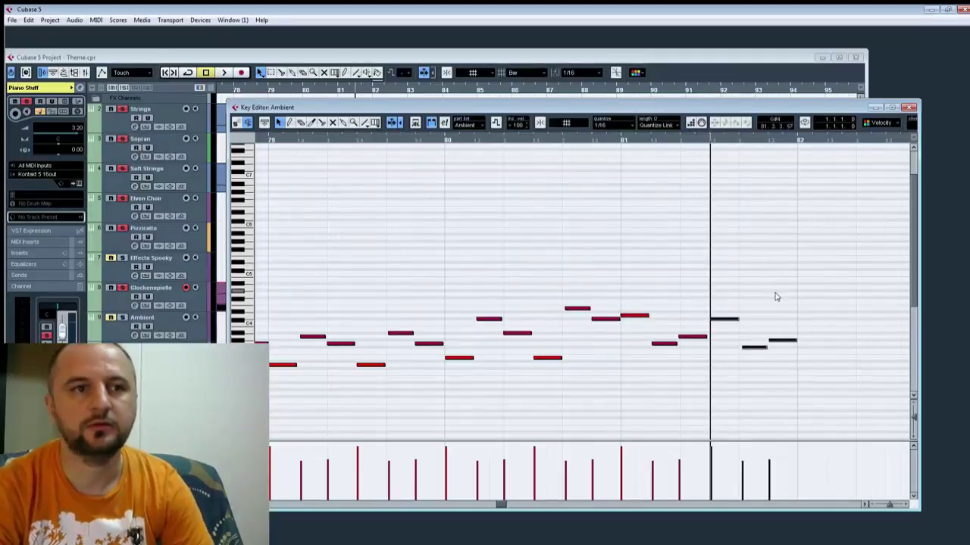
key("Down")
key("Down")
key("Down")
key("Down")
key("Down")
key("Down")
key("Down")
key("Down")
key("Down")
key("Down")
Step: Raise the second and third notes of the last group in bar 81 to F3 and A3
left_click_drag(780, 343, 764, 409)
key("Up")
key("Up")
key("Up")
key("Up")
key("Up")
key("Up")
key("Up")
key("Up")
key("Up")
key("Up")
key("Up")
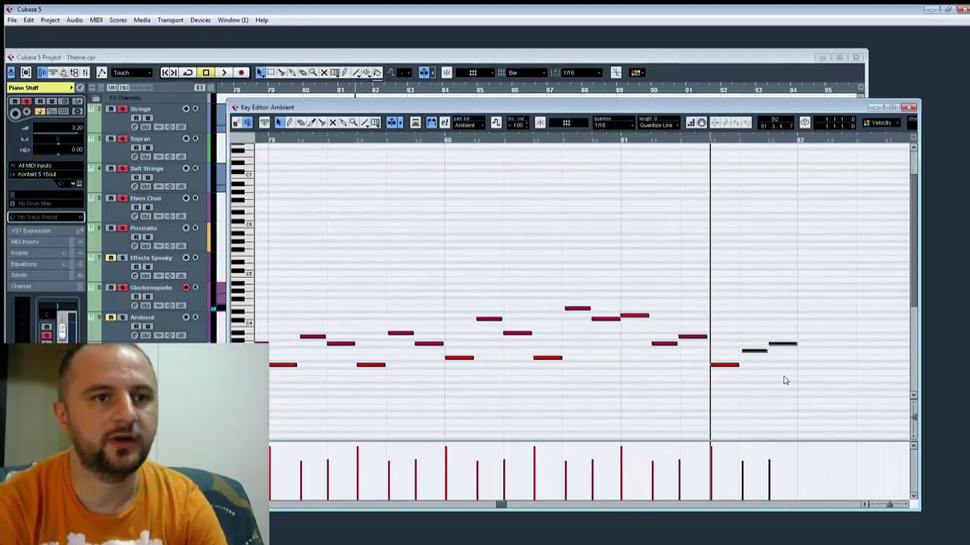
left_click(784, 345)
key("Up")
key("Up")
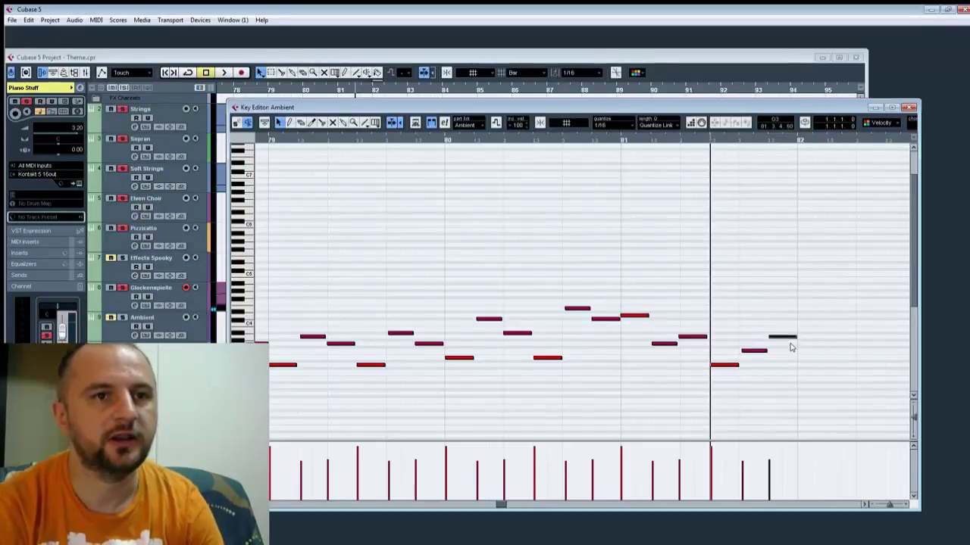
Step: Copy the D3 note from the middle of bar 81 to the start of bar 82 and raise it to C#4
left_click(725, 365)
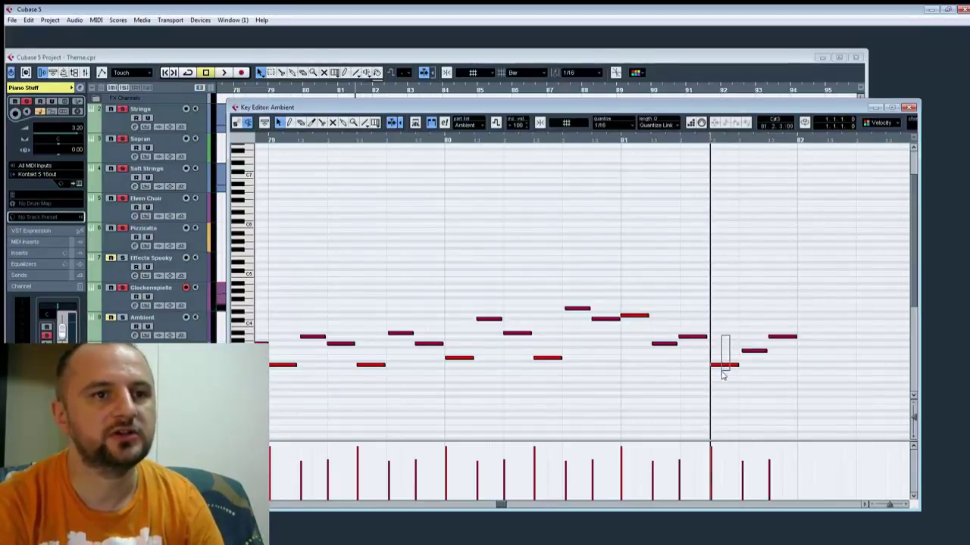
left_click(800, 143)
key("ctrl+v")
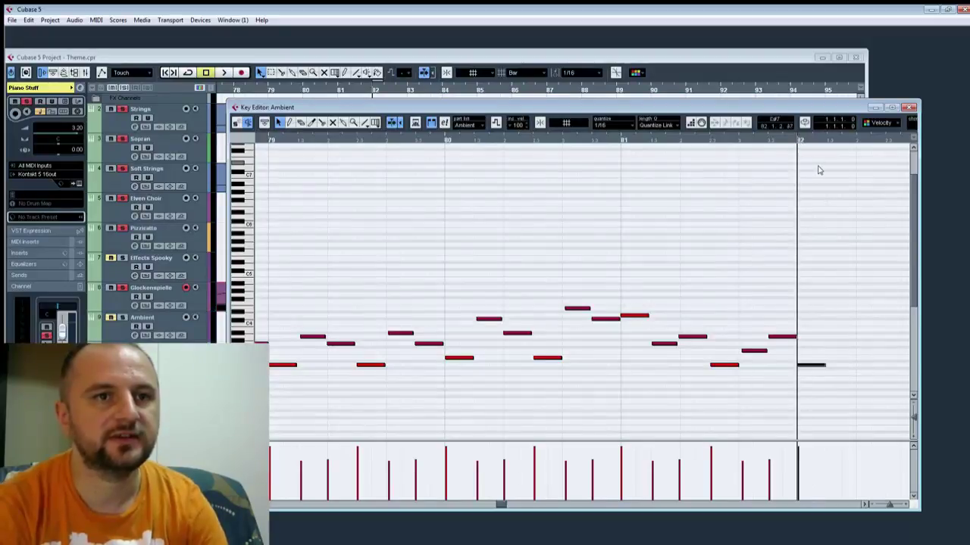
key("Up")
key("Up")
key("Up")
key("Up")
key("Up")
key("Up")
key("Up")
key("Up")
key("Up")
key("Up")
key("Up")
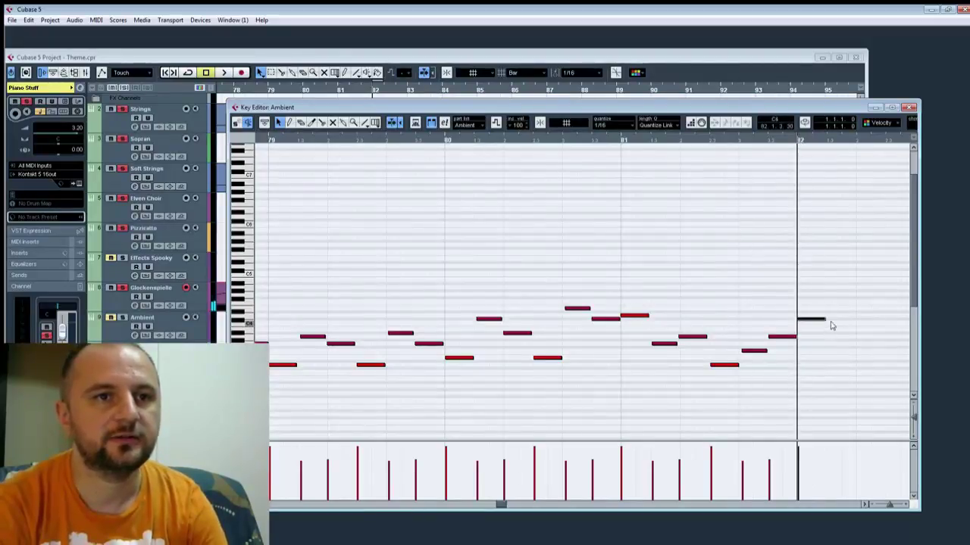
left_click_drag(829, 319, 794, 304)
Step: Play back the note pattern from just before bar 65 to check the whole section
key("KP_1")
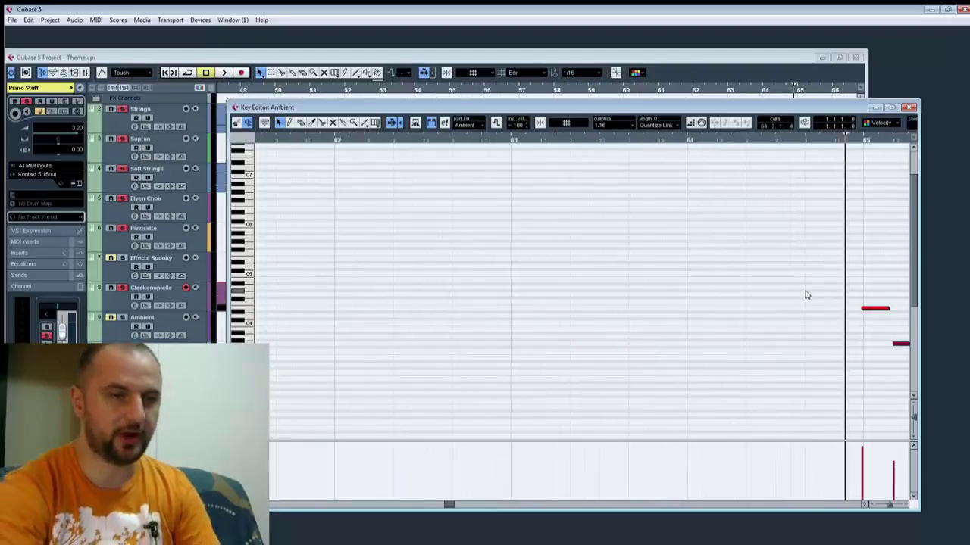
key("space")
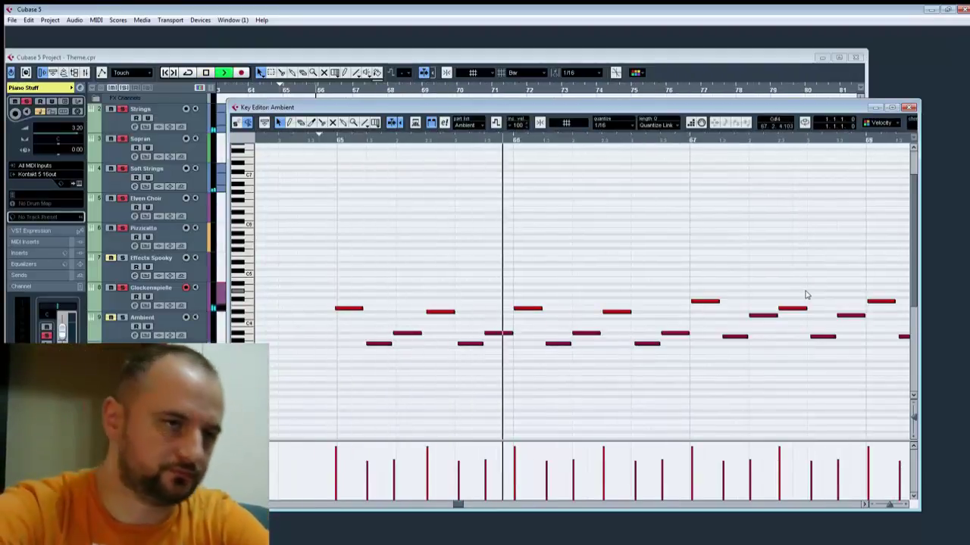
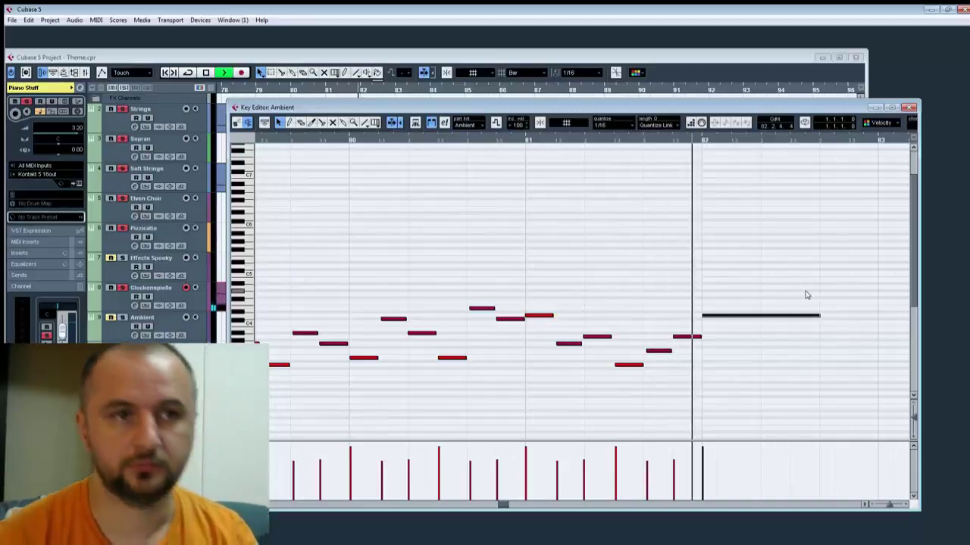
Step: Play back the pattern from bar 80 to check how bar 81 sounds
key("space")
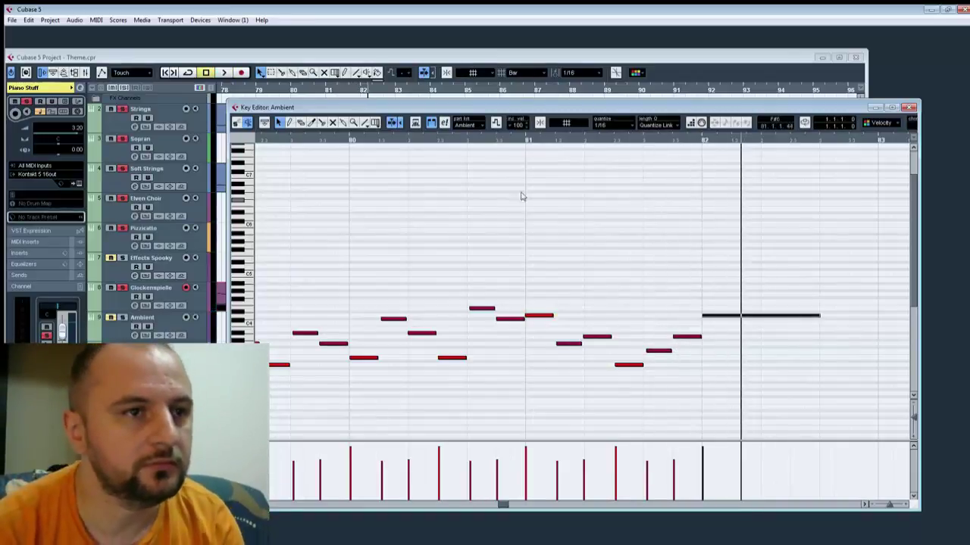
left_click(352, 143)
key("space")
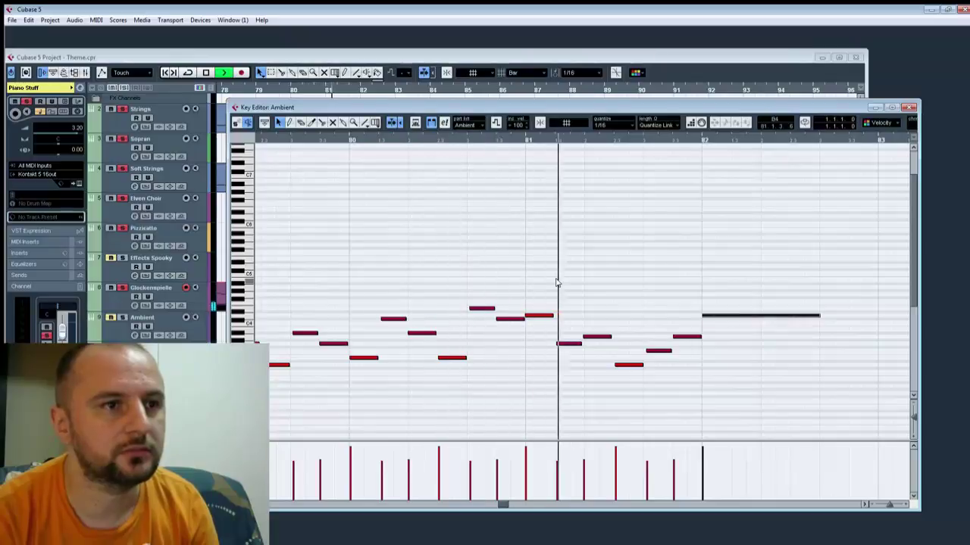
key("space")
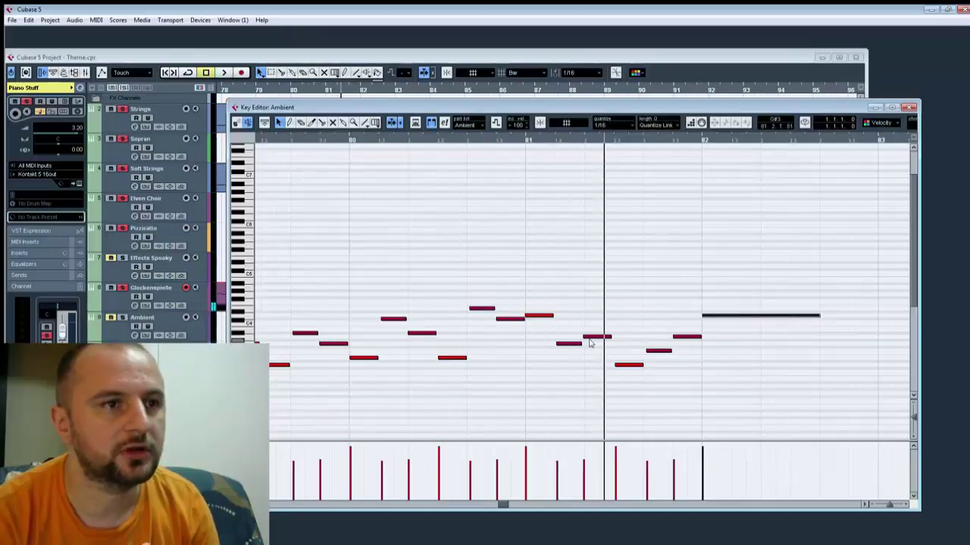
Step: Lower the second and third notes of the first group in bar 81 to D3 and E3
left_click(540, 316)
left_click_drag(561, 320, 606, 368)
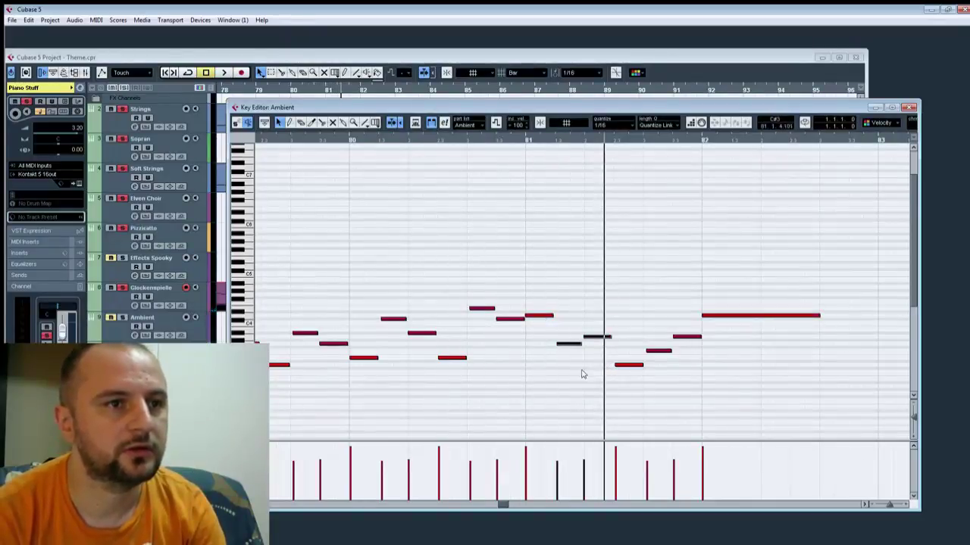
key("Down")
key("Down")
key("Down")
key("Down")
key("Down")
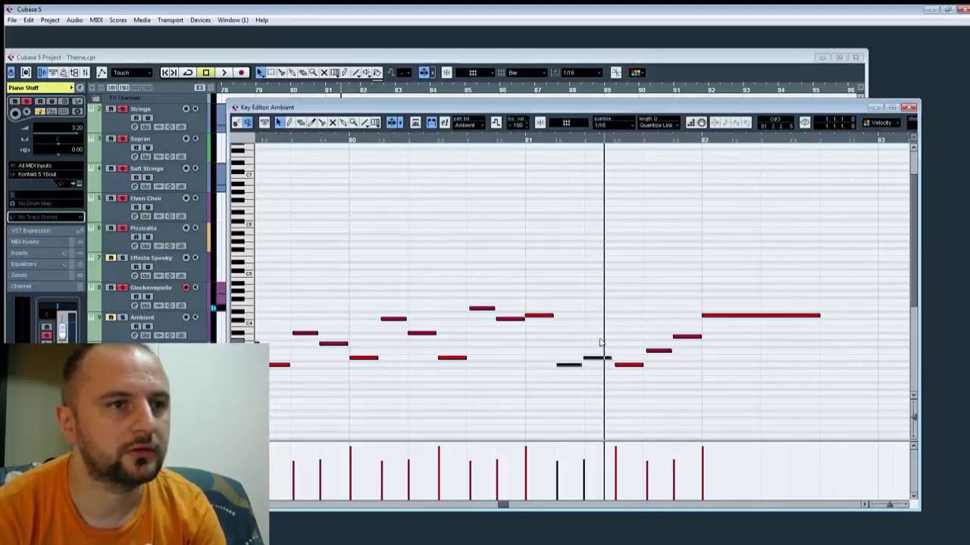
Step: Raise the third note of bar 81 back to A3 and play back the ending from bar 80
left_click(603, 359)
key("Up")
key("Up")
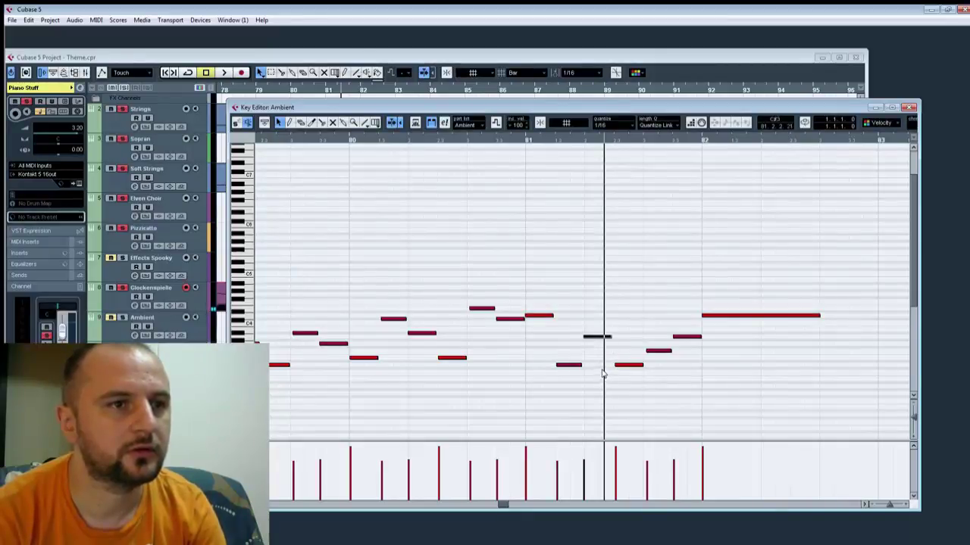
left_click(351, 141)
key("space")
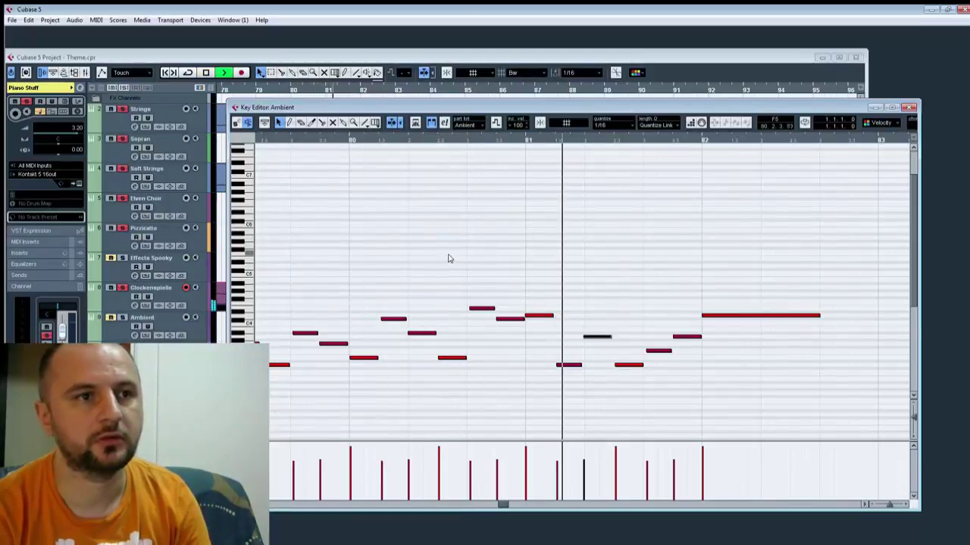
key("space")
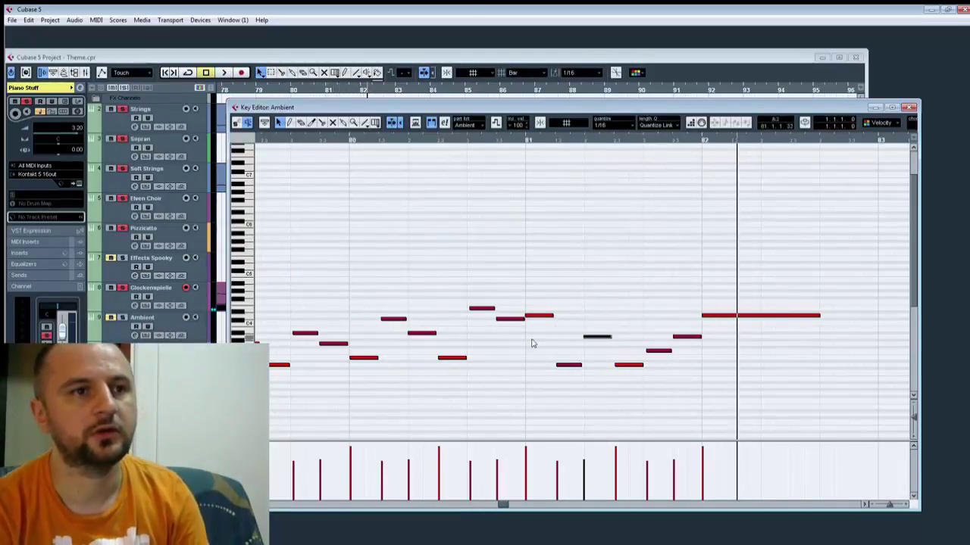
Step: Raise the second note of bar 81 to F3 and play back the ending from bar 80
left_click_drag(563, 341, 572, 378)
key("Up")
key("Up")
key("Up")
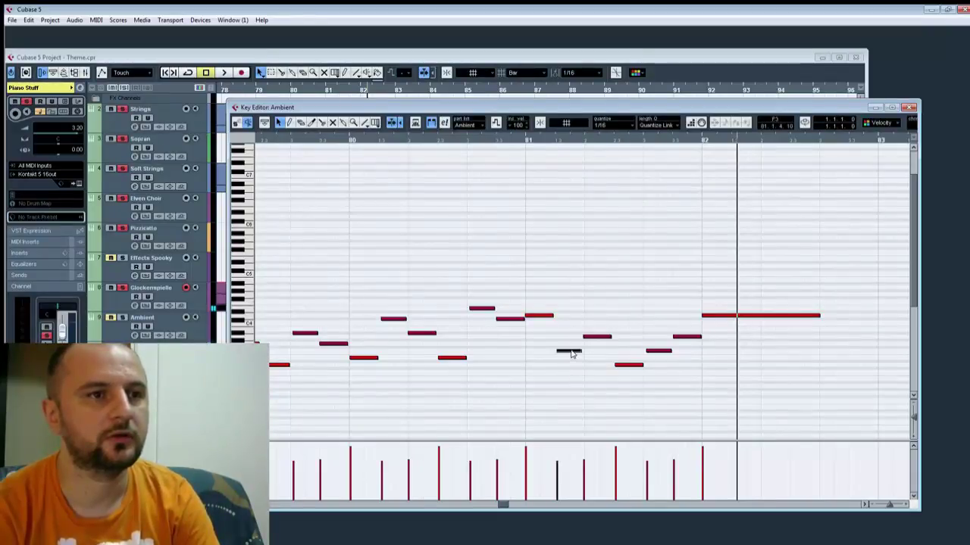
left_click(372, 142)
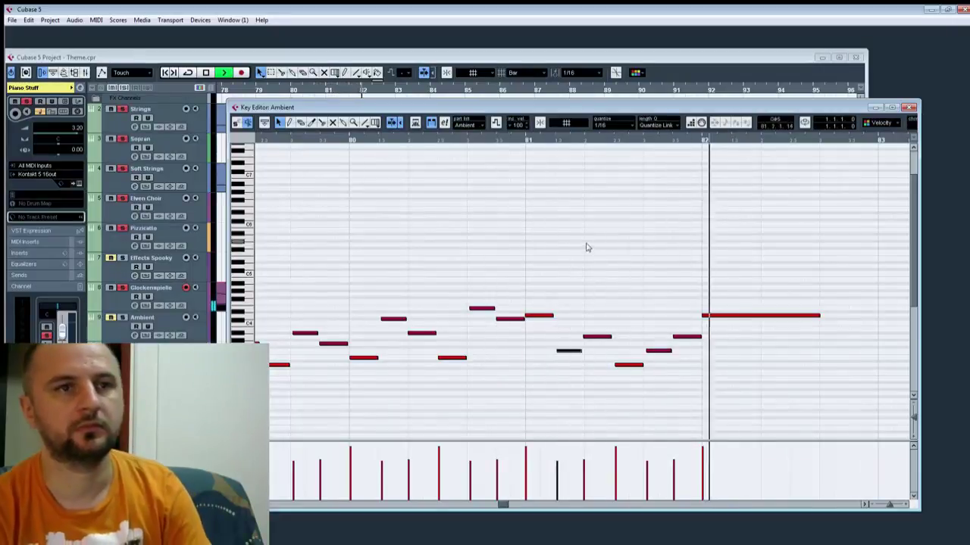
key("space")
Step: Return to the start of the pattern, set the song position to bar 65 and close the note editor
left_click_drag(335, 268, 770, 245)
left_click_drag(408, 262, 781, 243)
left_click_drag(567, 236, 966, 223)
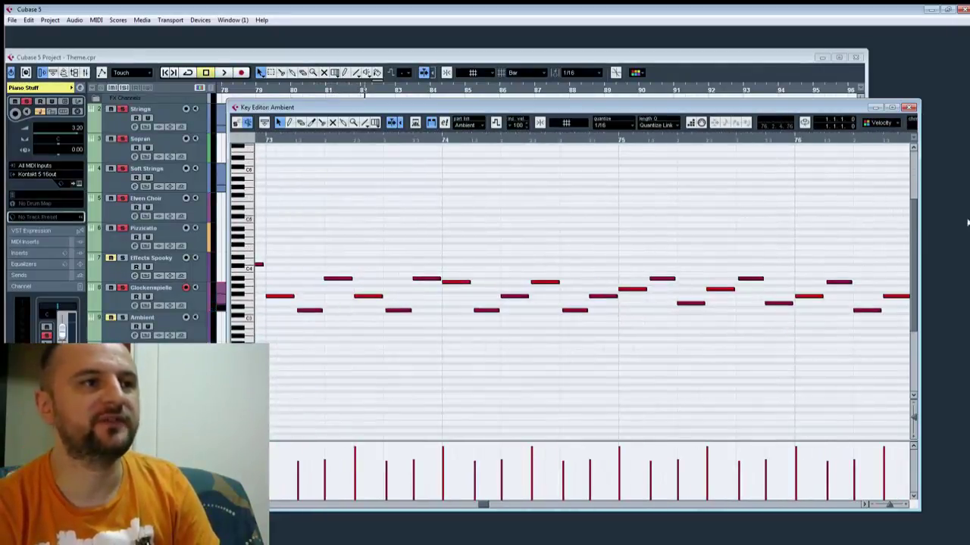
mouse_move(406, 259)
left_mouse_down()
mouse_move(751, 273)
mouse_move(790, 242)
left_mouse_up()
left_click_drag(419, 228, 962, 232)
left_click_drag(309, 233, 763, 238)
left_click(569, 141)
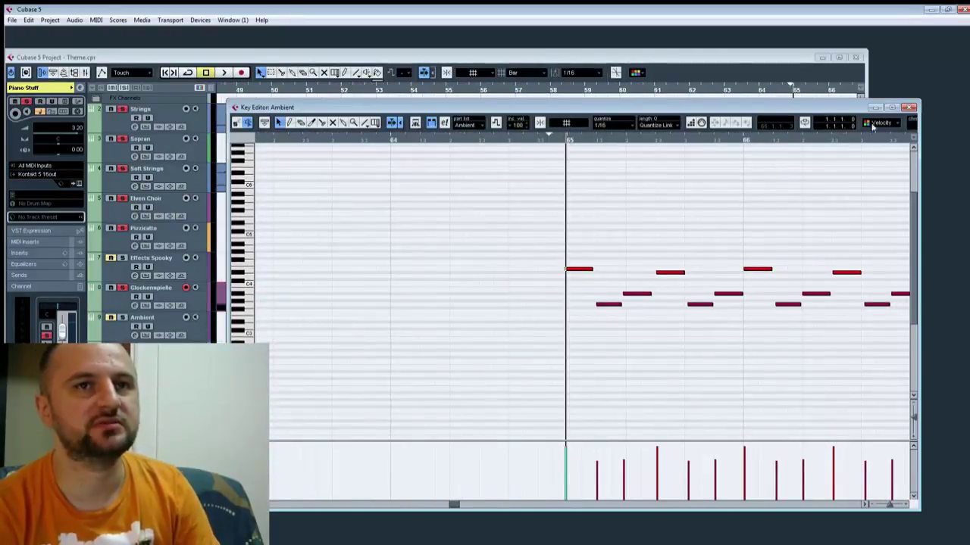
left_click(910, 108)
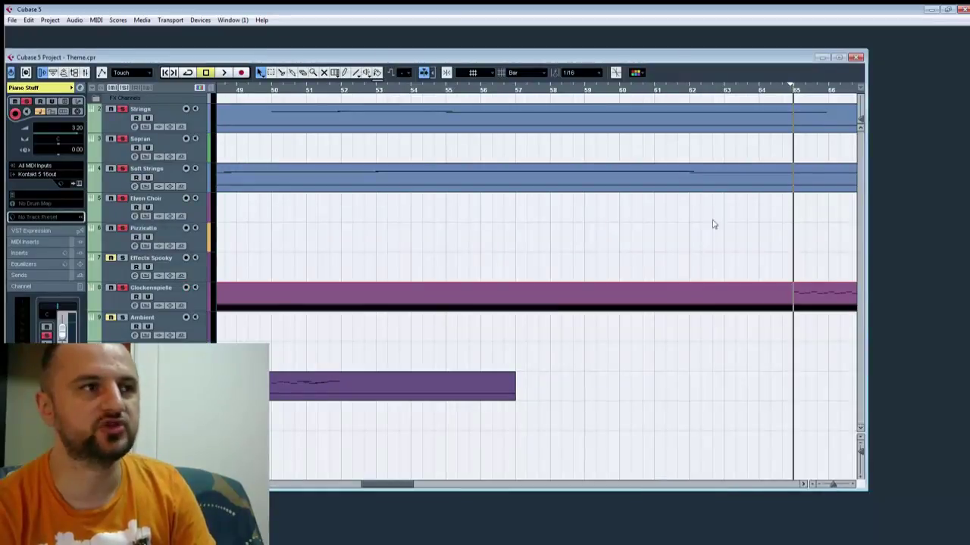
Step: Open the Soft Strings part for note editing around bar 65
left_click_drag(713, 282, 407, 285)
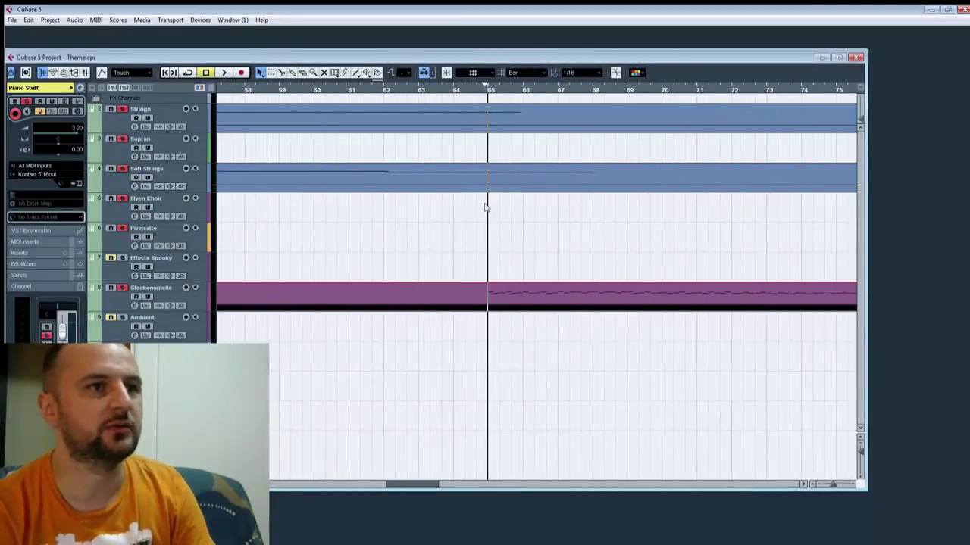
double_click(523, 181)
left_click_drag(643, 231, 484, 142)
left_click_drag(689, 230, 635, 213)
left_click(470, 271)
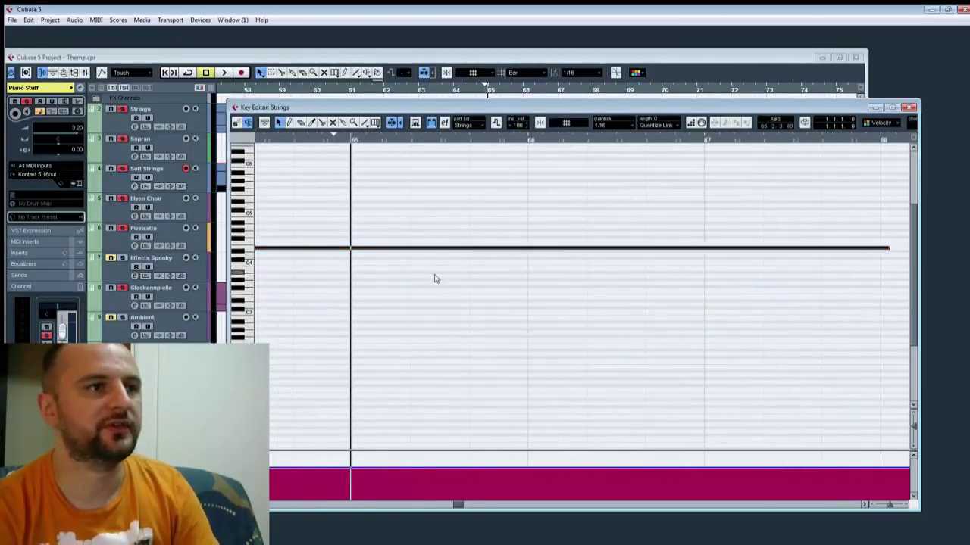
left_click(353, 296)
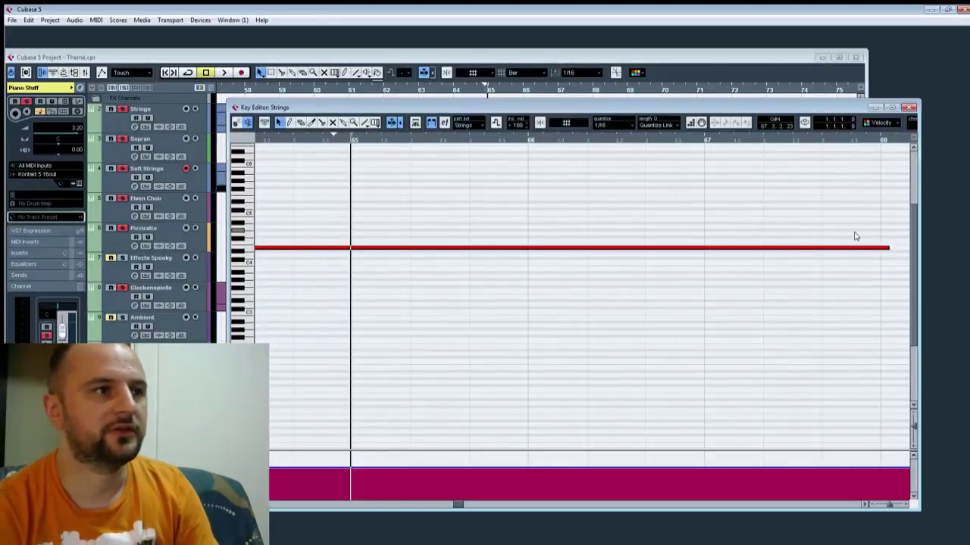
Step: Shorten the long E4 note in the Soft Strings part so it ends just after the start of bar 65
left_click_drag(885, 248, 889, 248)
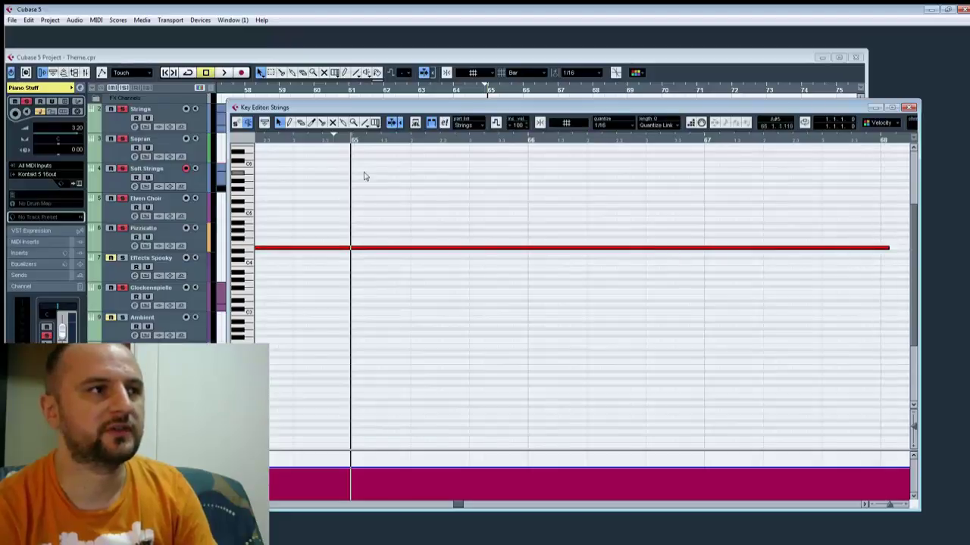
left_click(161, 174)
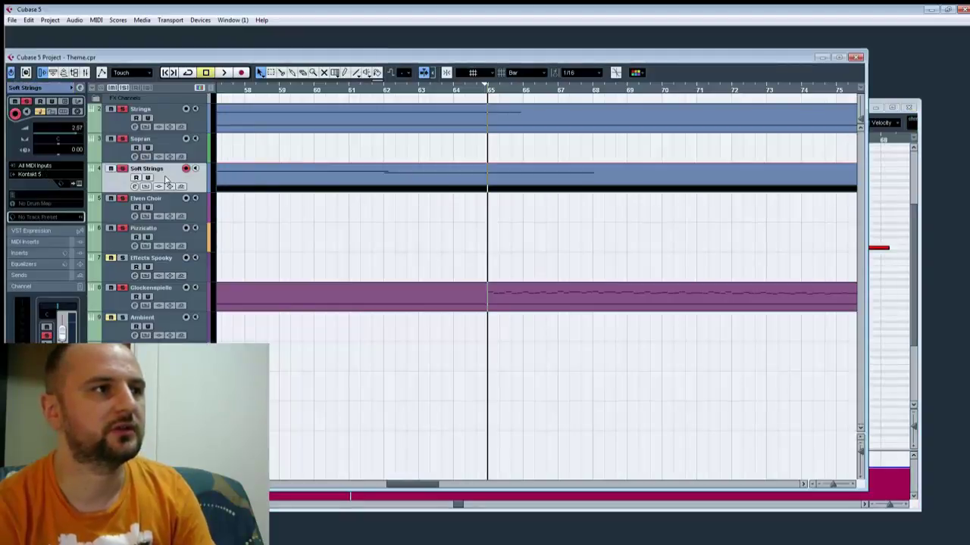
double_click(561, 187)
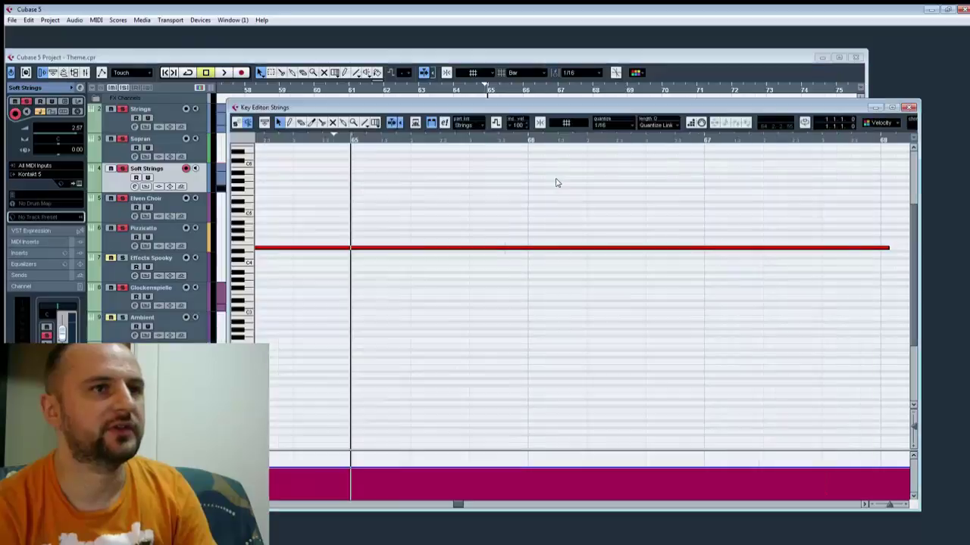
left_click_drag(887, 250, 361, 257)
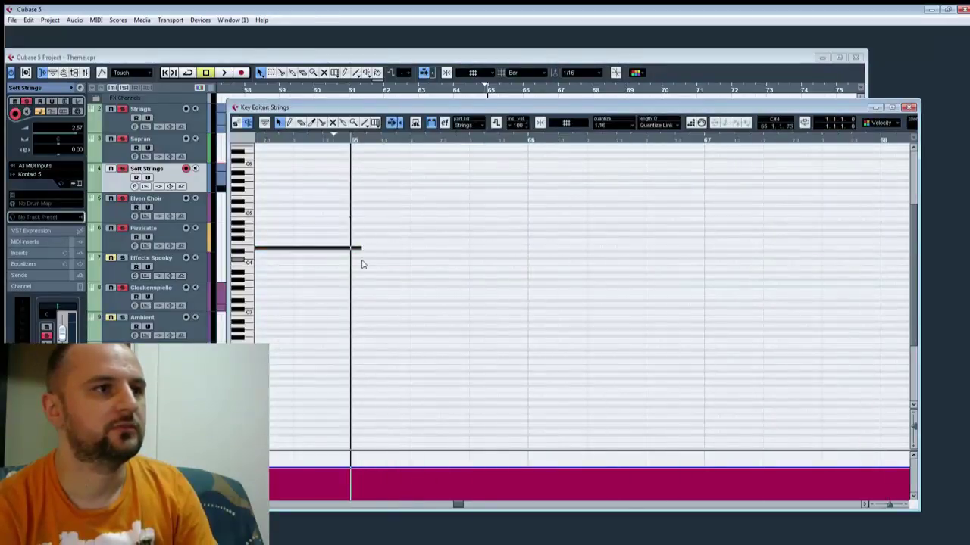
Step: Paste a copy of the note at bar 65, lower it to D4, start it slightly earlier and shorten it to about half a bar
key("ctrl+v")
key("Down")
key("Down")
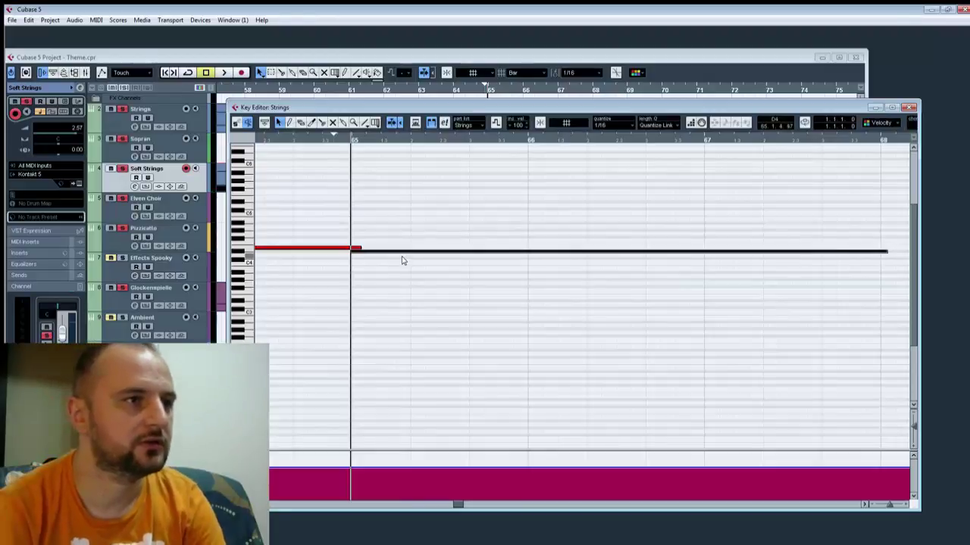
left_click_drag(397, 260, 389, 260)
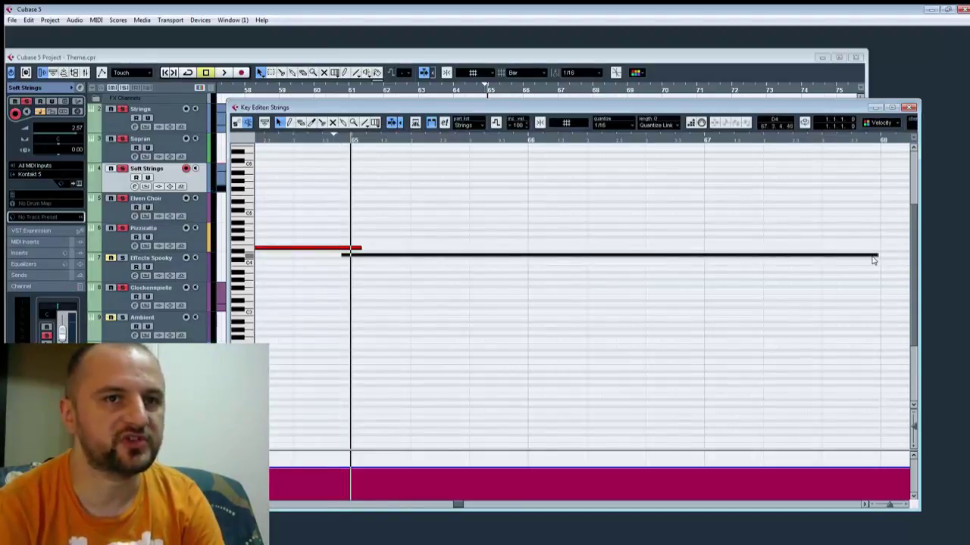
left_click_drag(873, 260, 446, 259)
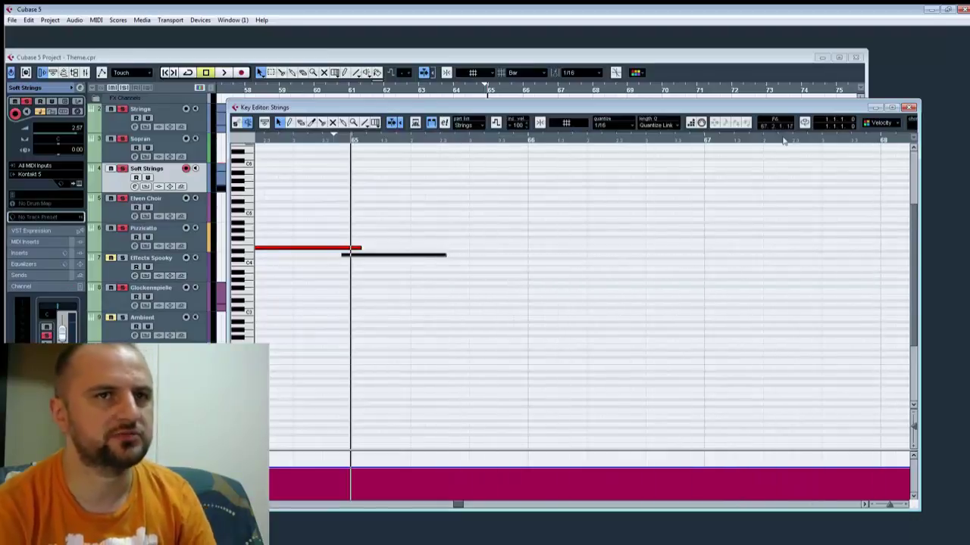
Step: Open the Soft Strings and Glockenspielle parts together and trim the D4 note to end just before the middle of bar 65
left_click(910, 108)
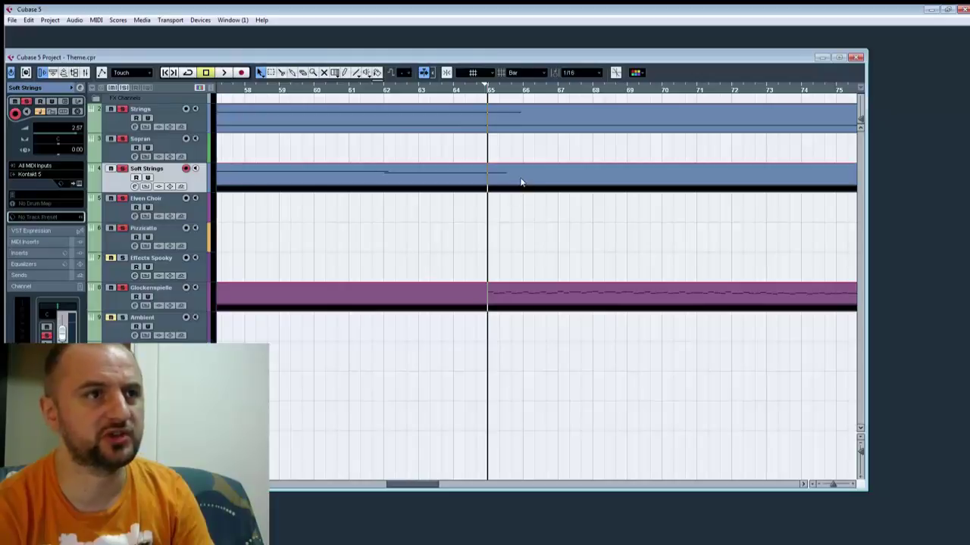
double_click(522, 179)
left_click_drag(656, 251, 590, 250)
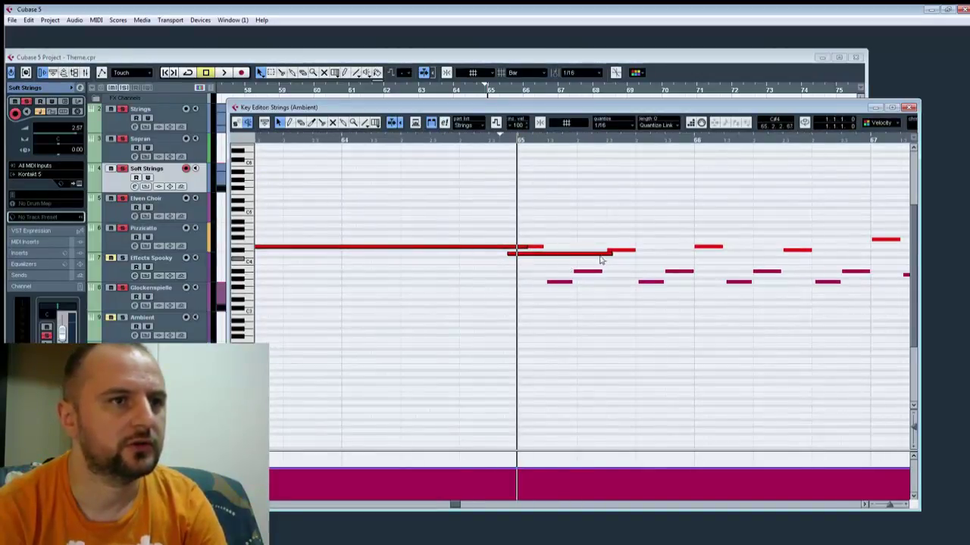
left_click_drag(610, 253, 598, 254)
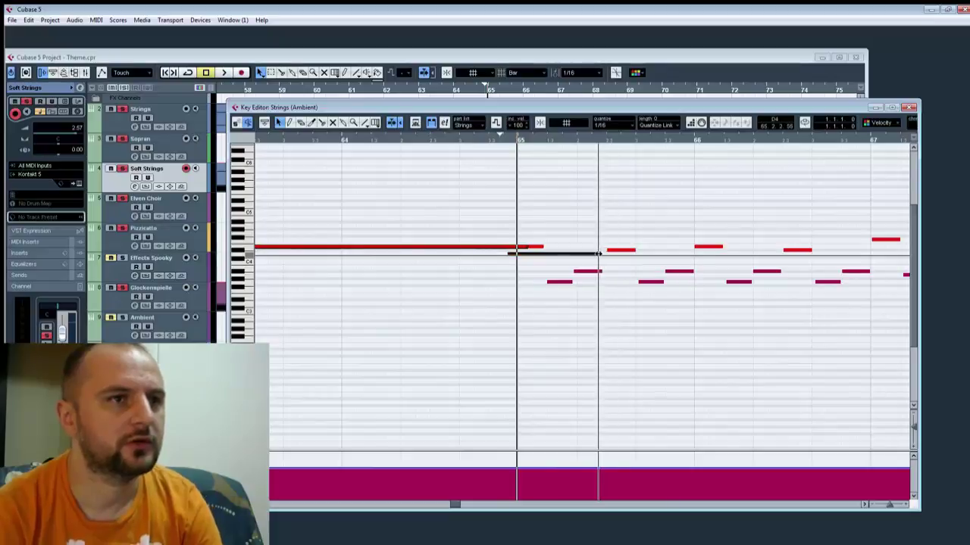
key("space")
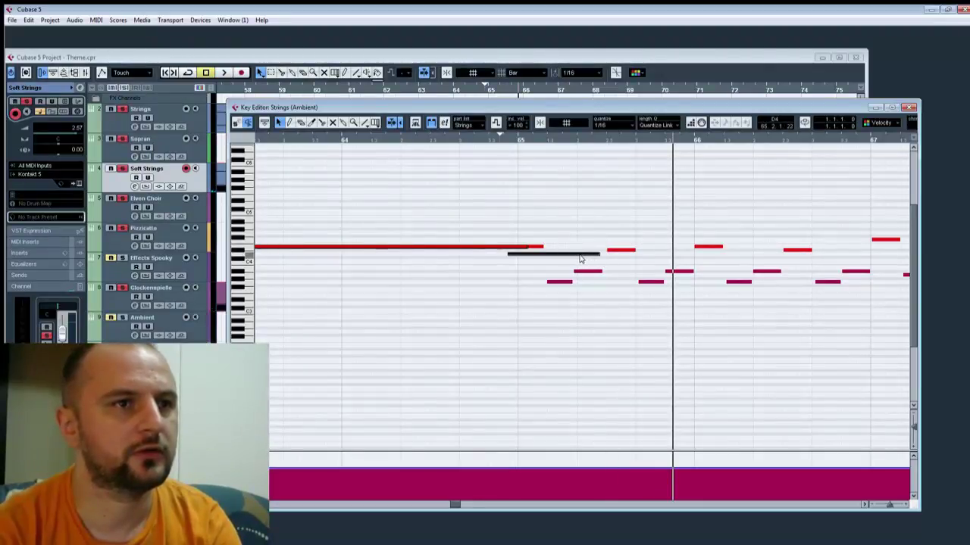
Step: Try the short Soft Strings note at E3 and at D3, playing back from bar 65
left_click_drag(580, 260, 586, 305)
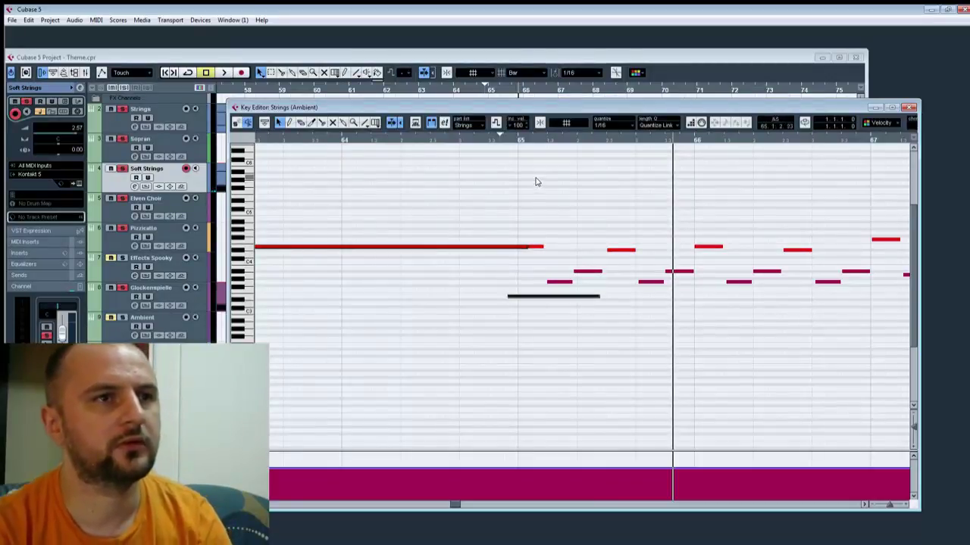
key("space")
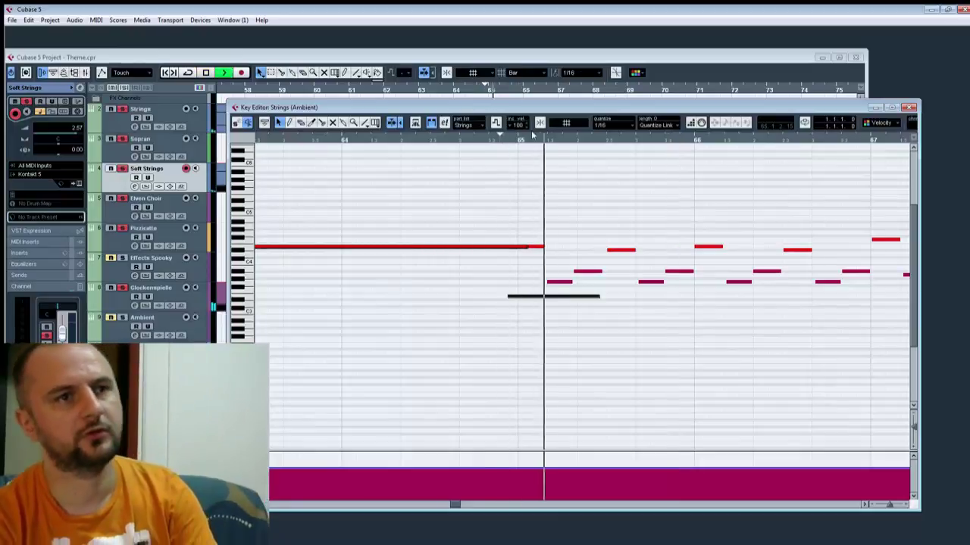
key("space")
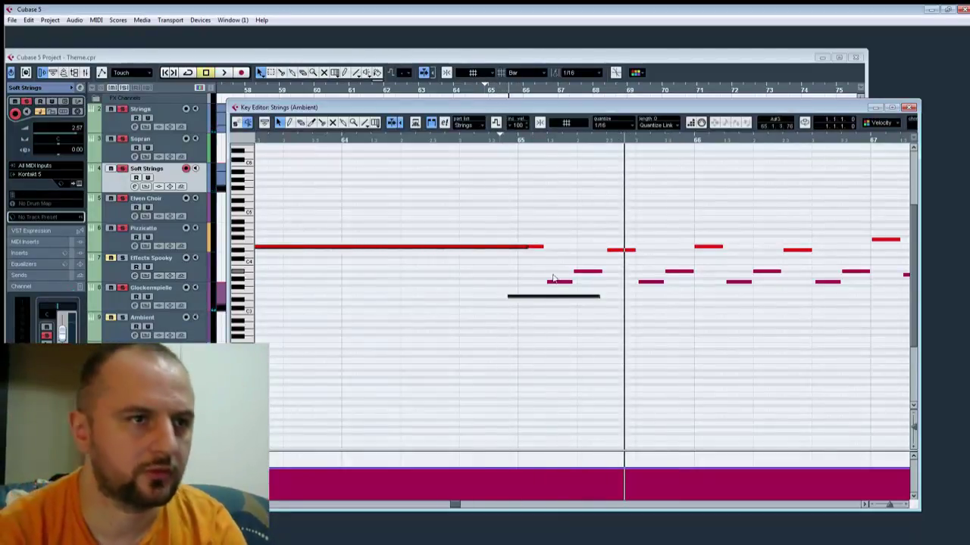
key("Down")
key("Down")
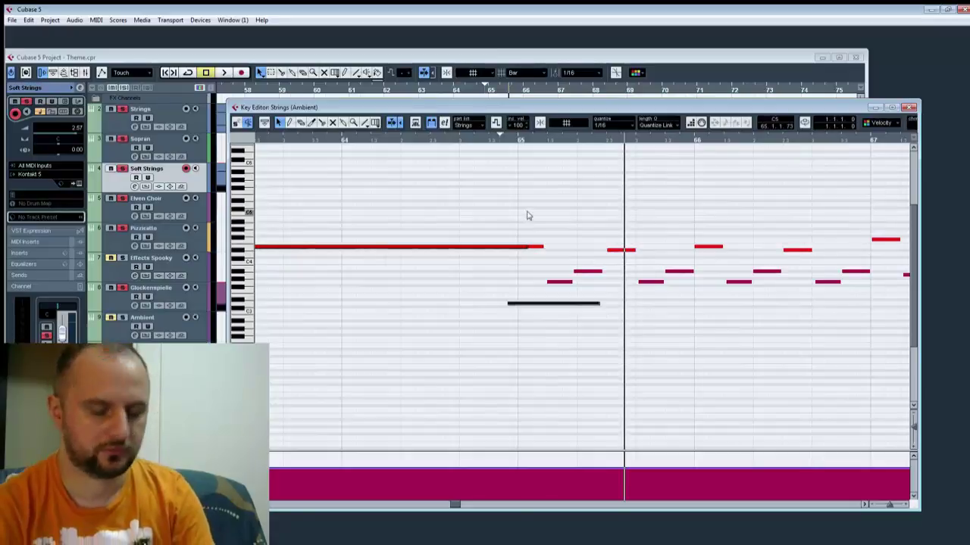
key("KP_1")
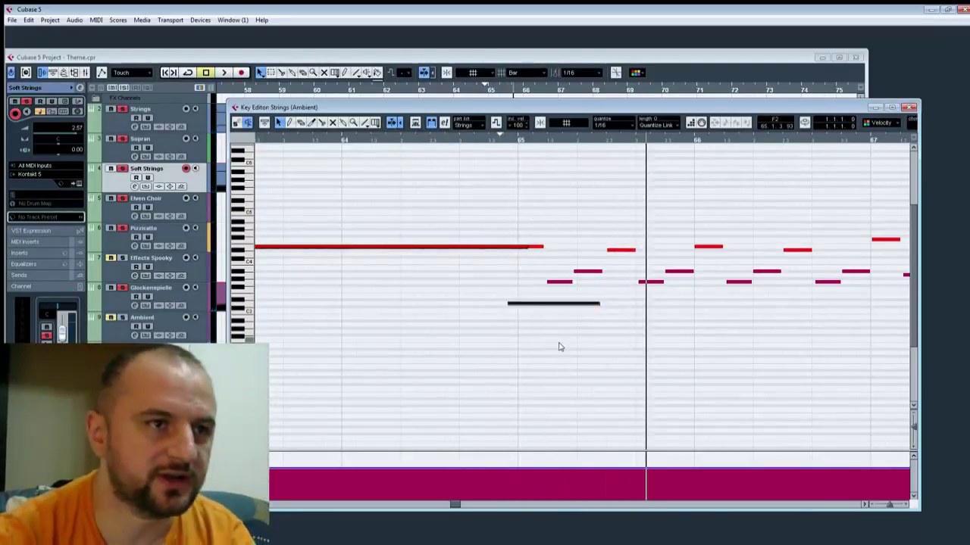
Step: Raise the short Soft Strings note at bar 65 to E4
key("Up")
key("Up")
key("Up")
key("Up")
key("Up")
key("Up")
key("Up")
key("Up")
key("Up")
key("Up")
key("Up")
key("Up")
key("Up")
key("Up")
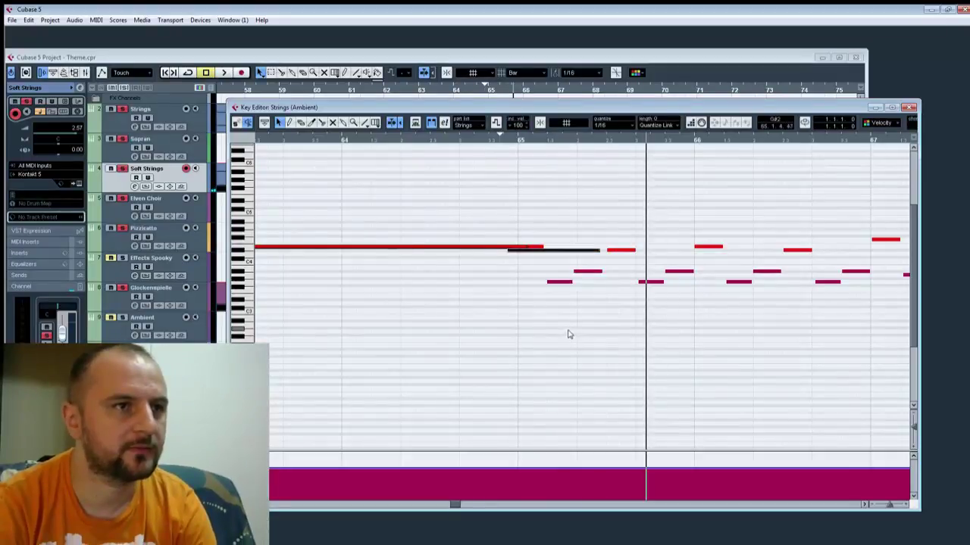
key("Up")
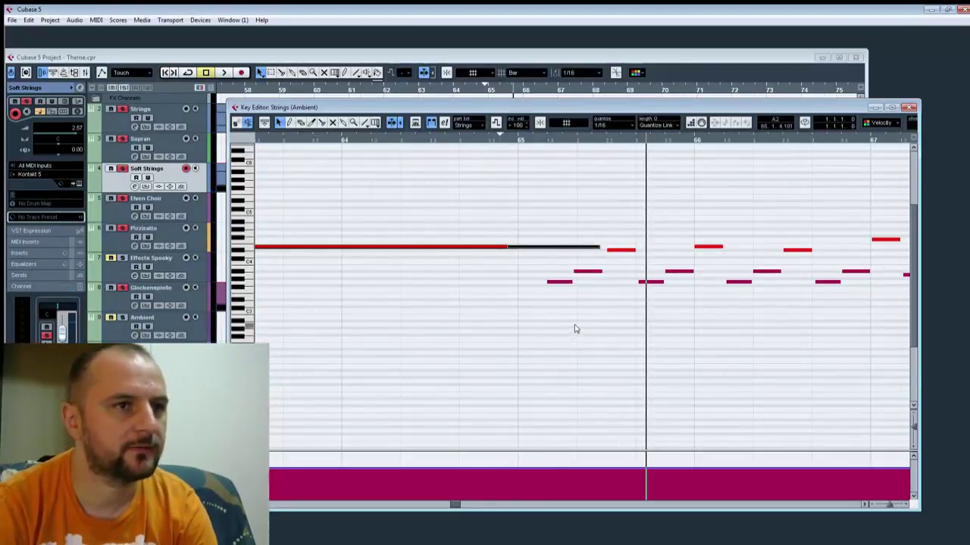
Step: Try the short Soft Strings note at bar 65 at F4 and delete it
key("Up")
key("Up")
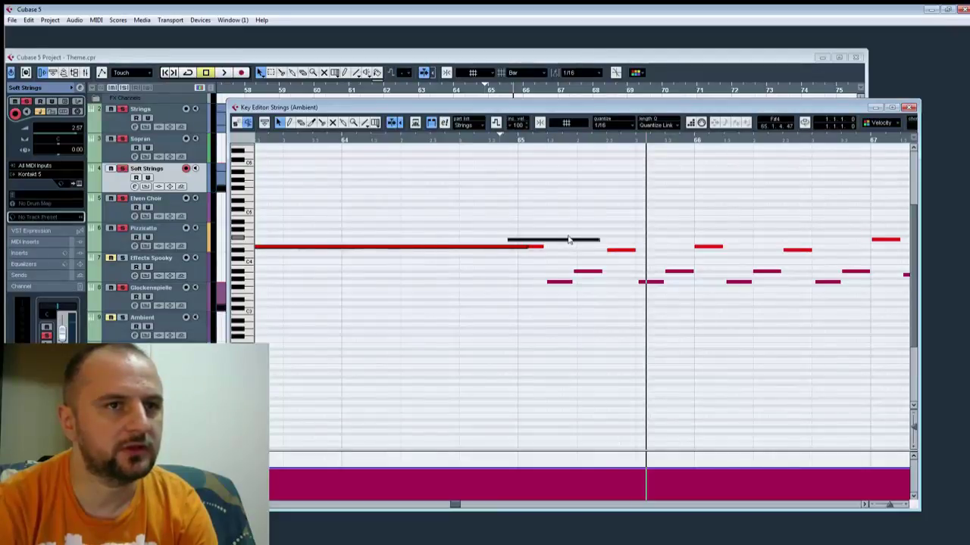
left_click(627, 297)
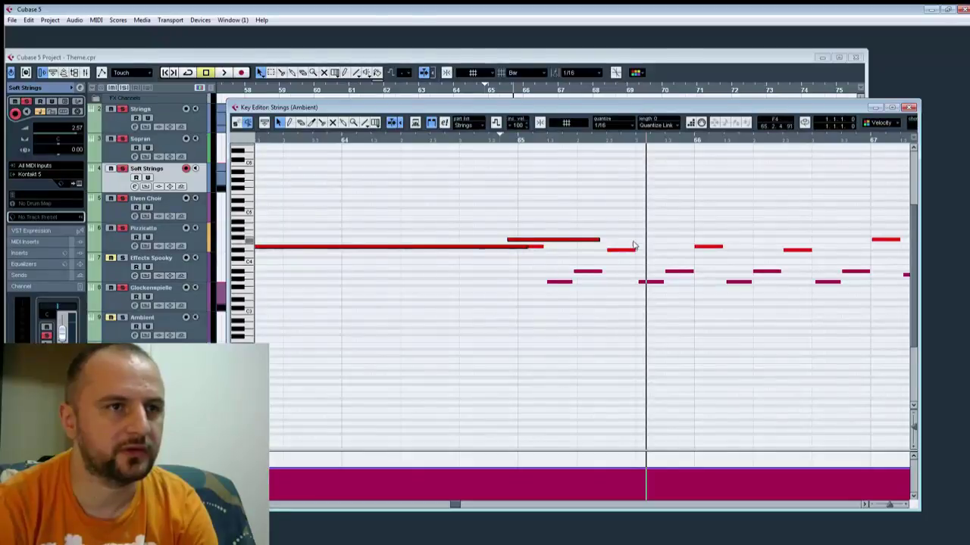
left_click(575, 242)
key("Delete")
Step: Extend the long E4 Soft Strings note so it ends just past the start of bar 67
left_click(509, 247)
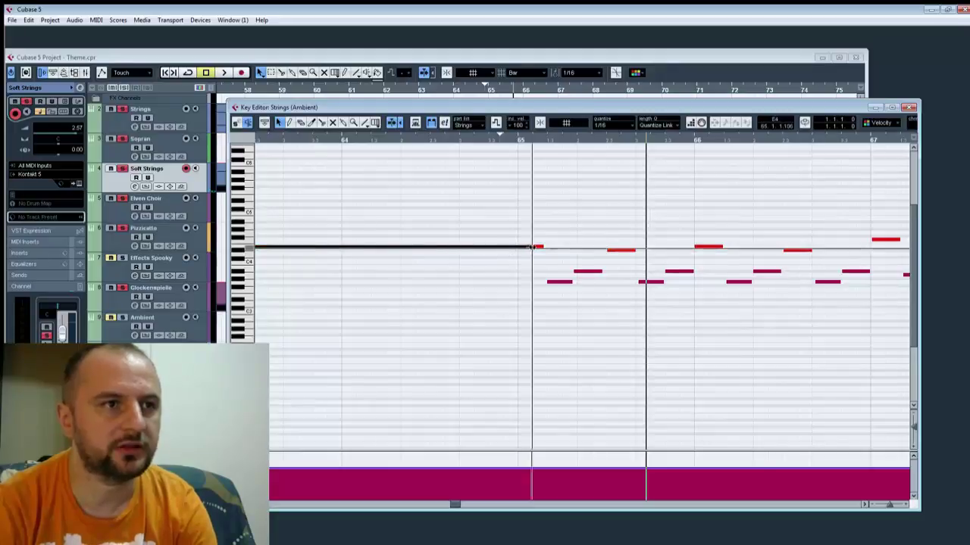
left_click_drag(524, 252, 536, 302)
left_click_drag(544, 256, 547, 273)
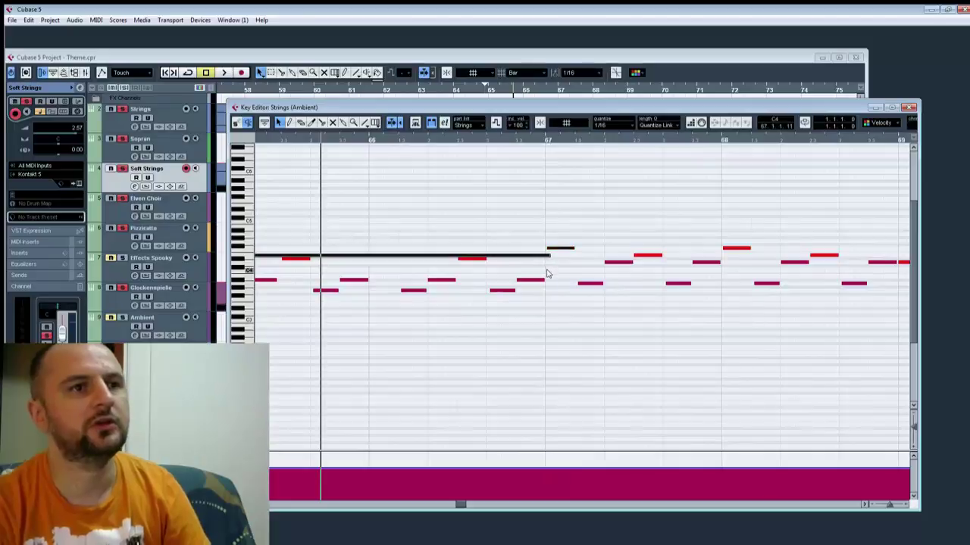
Step: Paste a copy of the long E4 note just before bar 67 and raise it to F4
left_click(522, 257)
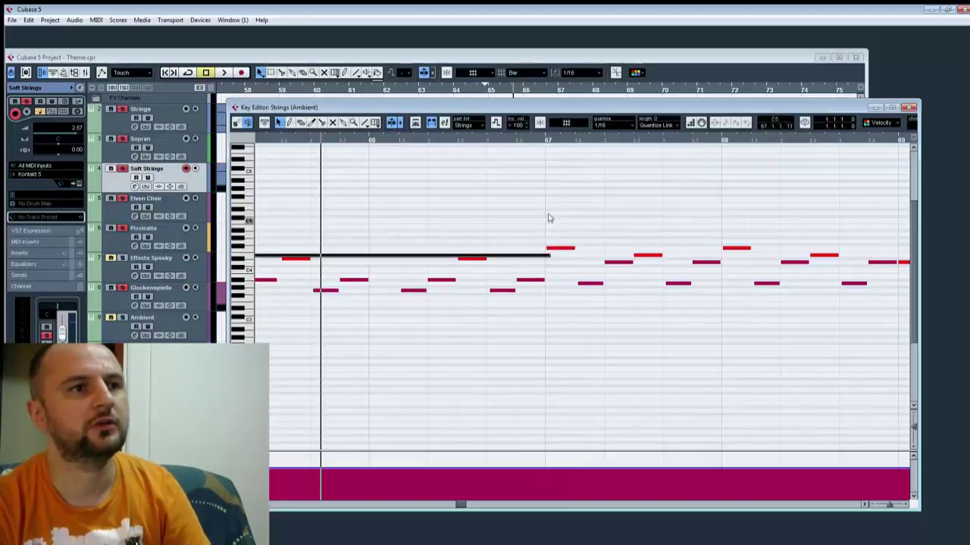
left_click(544, 141)
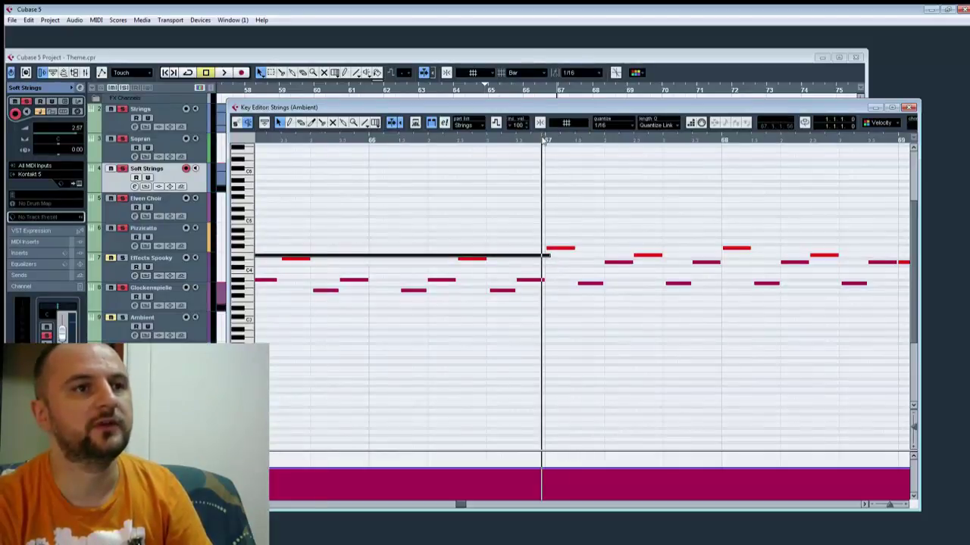
key("ctrl+v")
key("Up")
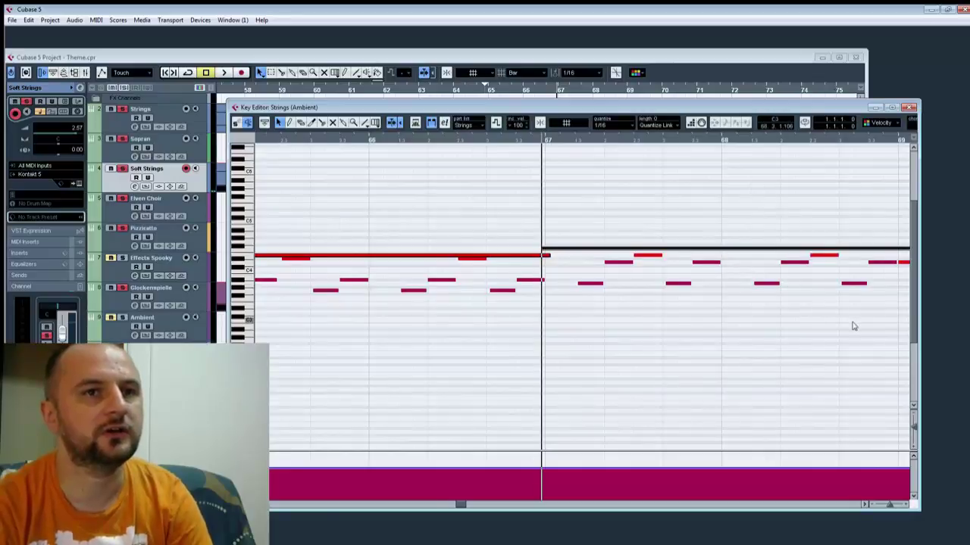
Step: Trim the F4 note at bar 67 to end right around the start of bar 69
left_click_drag(854, 325, 680, 315)
left_click_drag(887, 259, 689, 284)
left_click_drag(758, 270, 483, 273)
left_click_drag(780, 270, 254, 273)
mouse_move(910, 273)
left_mouse_down()
mouse_move(924, 359)
mouse_move(939, 351)
mouse_move(903, 273)
mouse_move(766, 321)
mouse_move(704, 320)
mouse_move(824, 321)
mouse_move(894, 305)
mouse_move(723, 318)
mouse_move(487, 317)
mouse_move(936, 323)
mouse_move(634, 319)
mouse_move(784, 318)
left_mouse_up()
left_click_drag(719, 247, 749, 272)
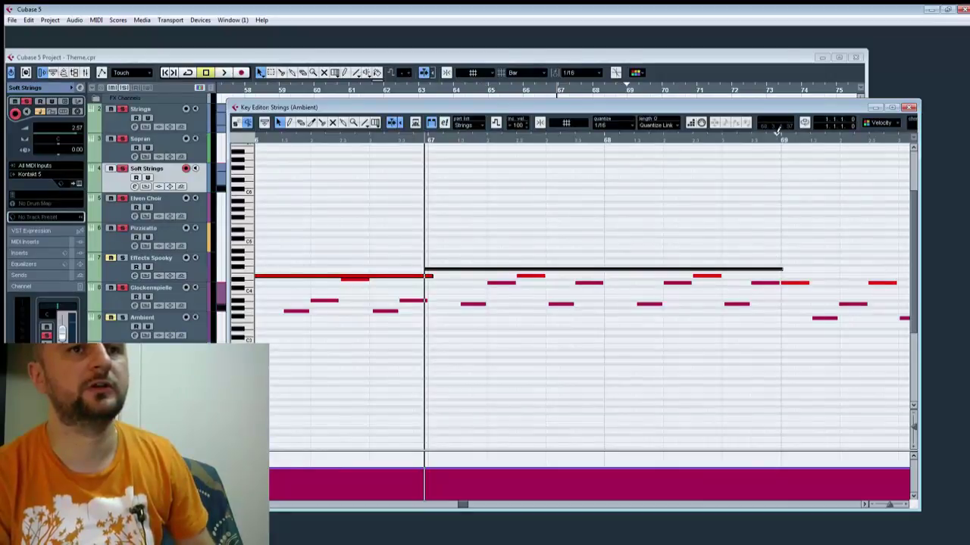
Step: Paste a copy of the F4 note just before bar 69 and lower it to D4
left_click_drag(517, 235, 800, 239)
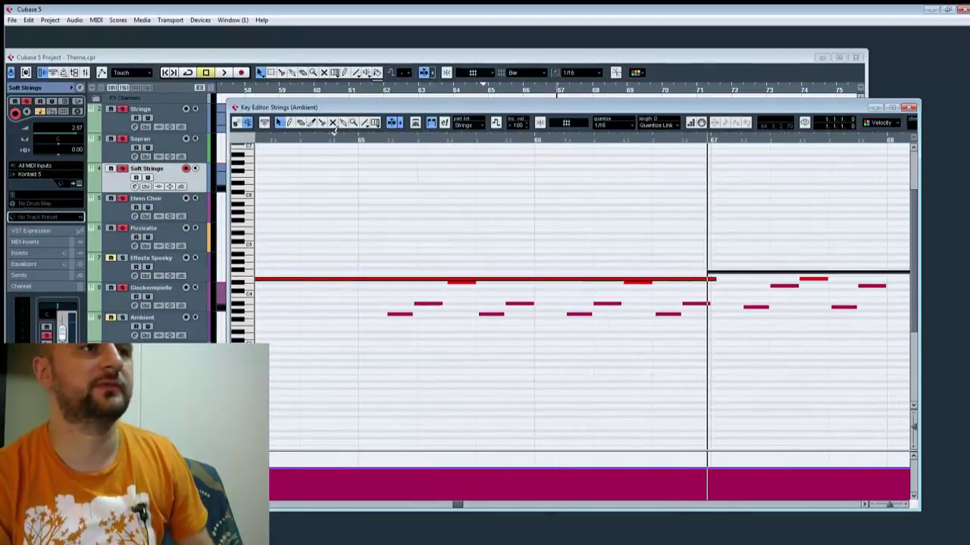
left_click_drag(600, 199, 156, 230)
left_click_drag(487, 246, 487, 307)
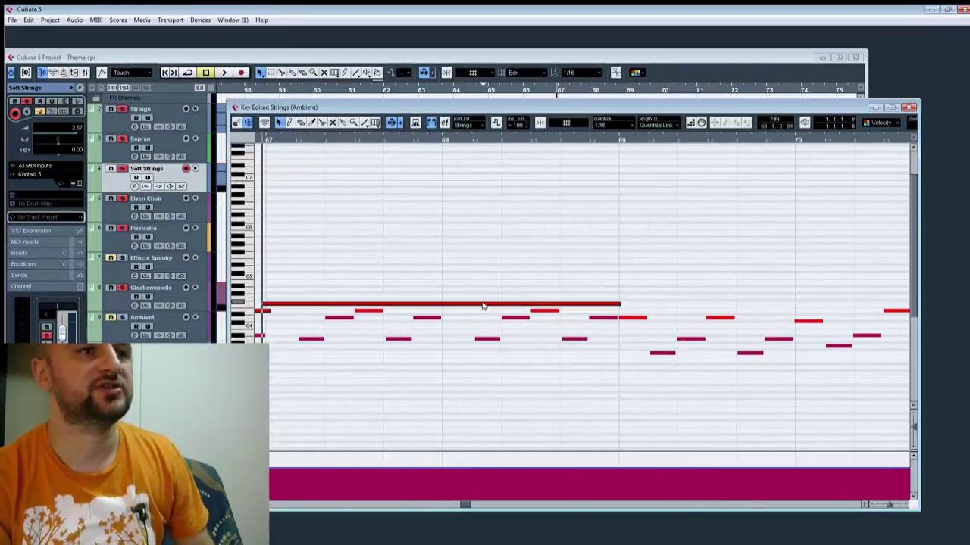
left_click(482, 306)
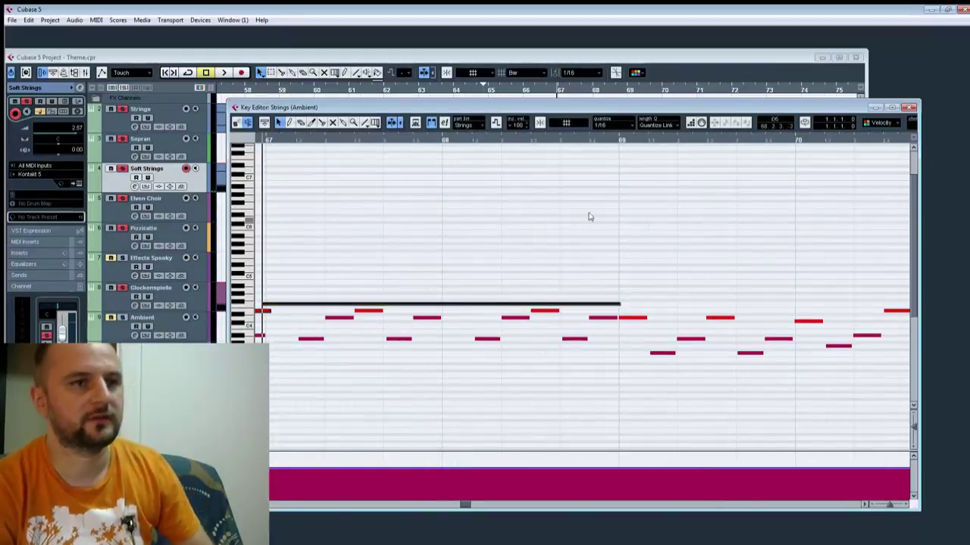
left_click(613, 141)
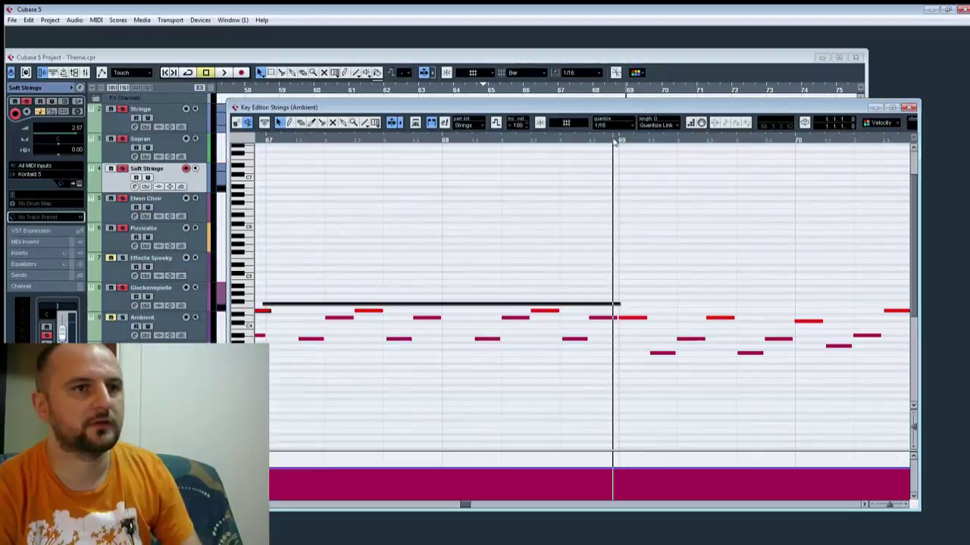
key("ctrl+d")
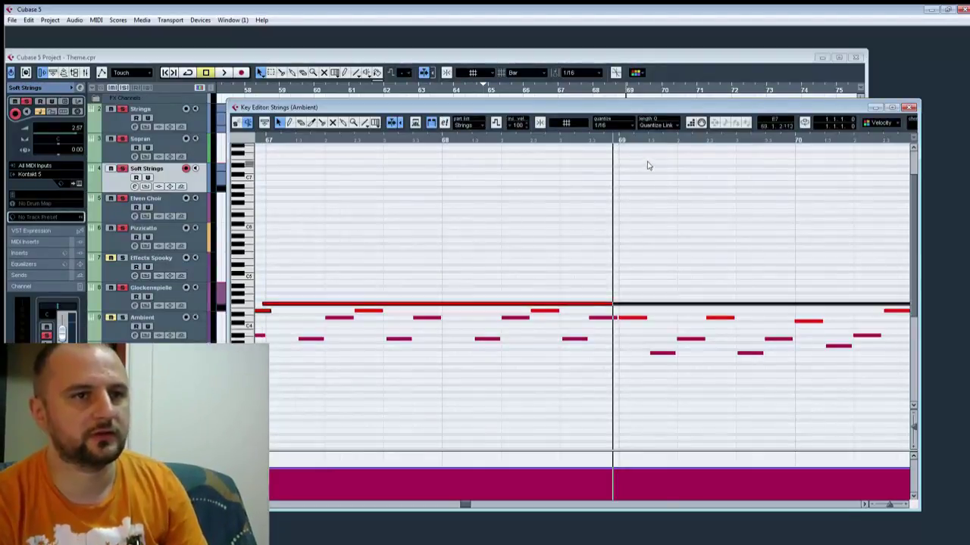
key("Down")
key("Down")
key("Down")
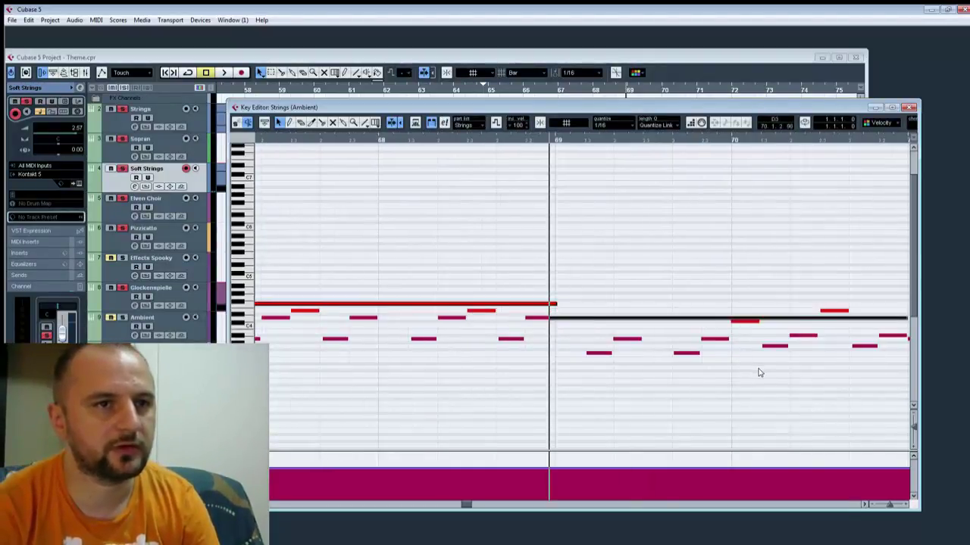
Step: Shorten the D4 note at bar 69 to end just past bar 70, and copy it to bar 70 at C#4
left_click_drag(763, 374, 400, 365)
left_click_drag(541, 309, 370, 309)
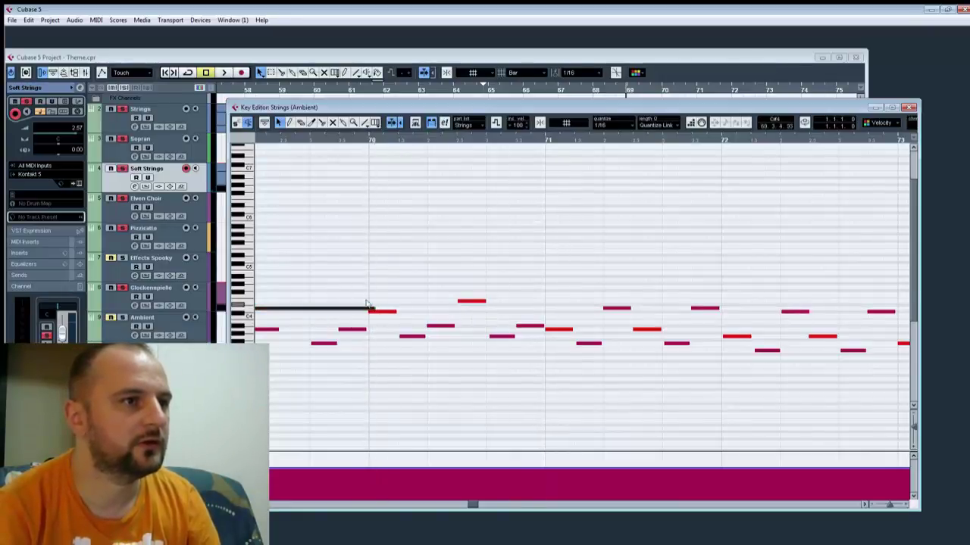
left_click(370, 141)
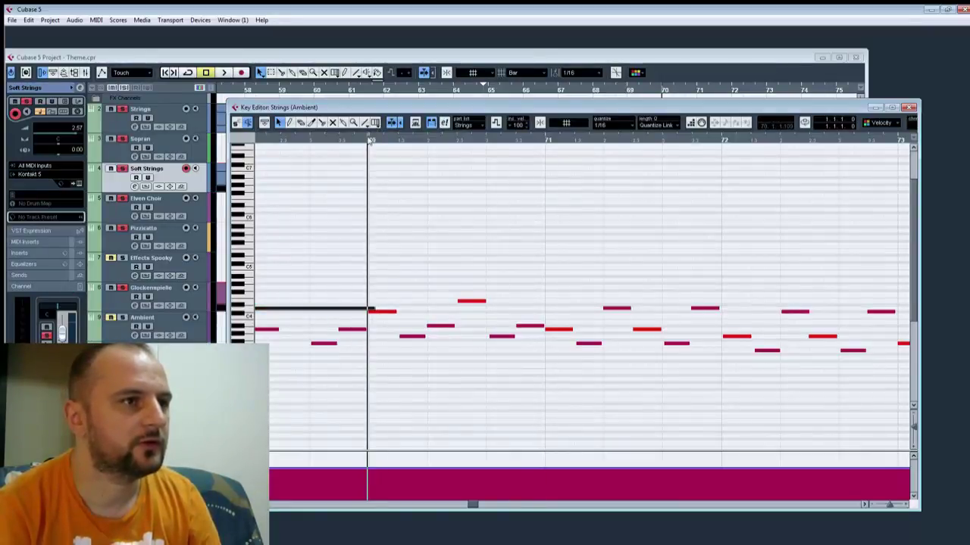
key("ctrl+v")
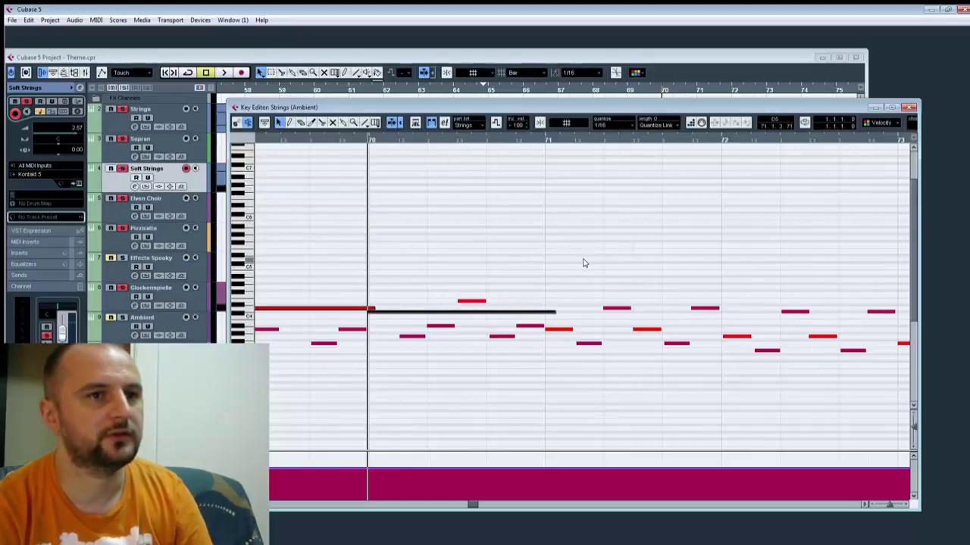
Step: Paste a D4 copy of the note just before bar 71 and play the passage from there
left_click(541, 142)
key("ctrl+v")
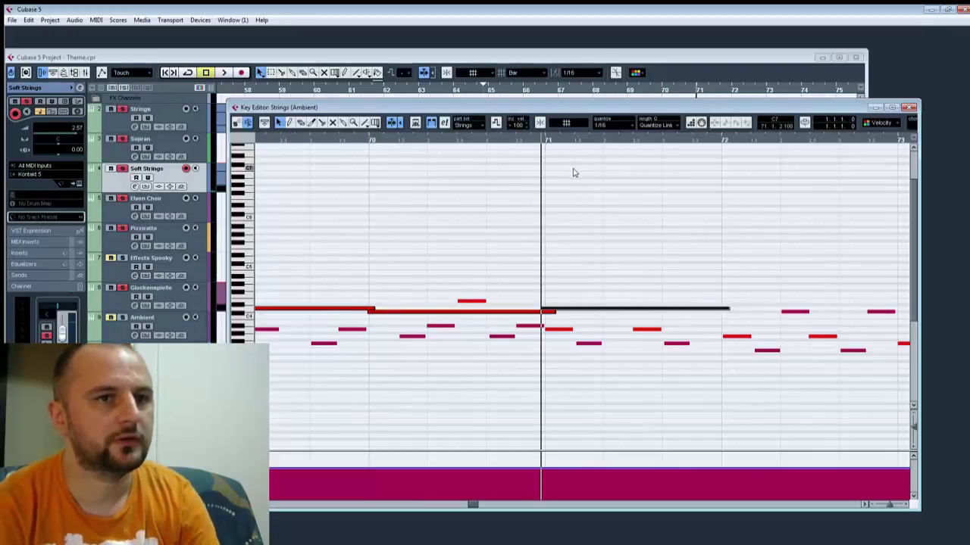
key("space")
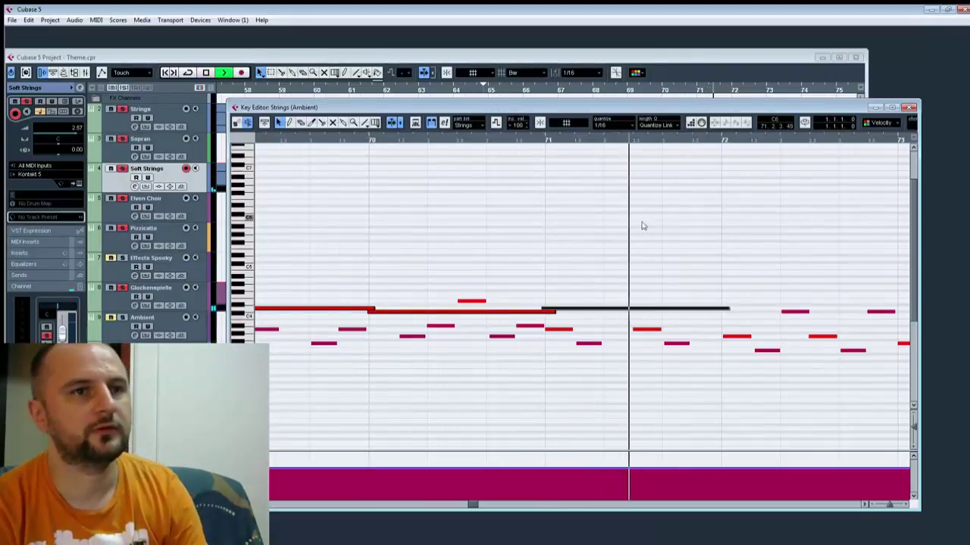
key("space")
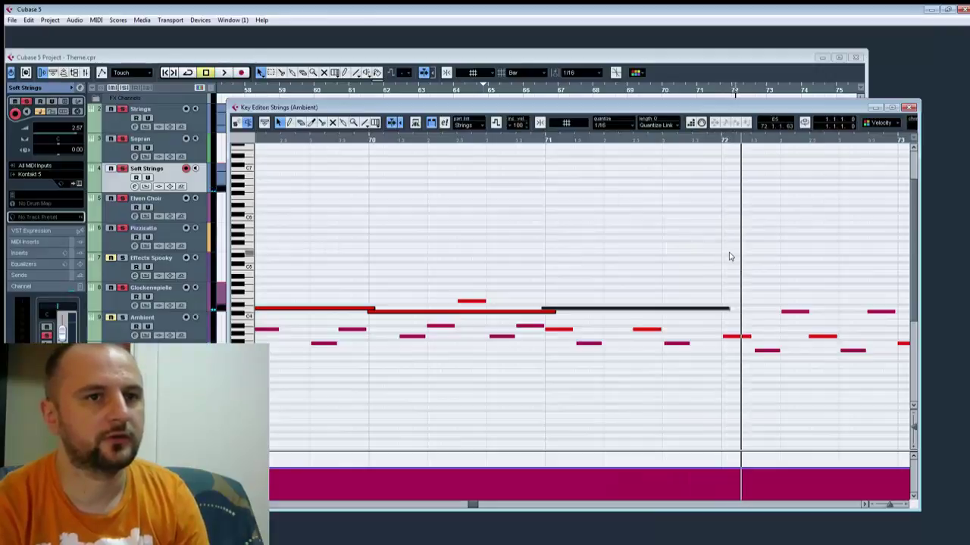
left_click(365, 398)
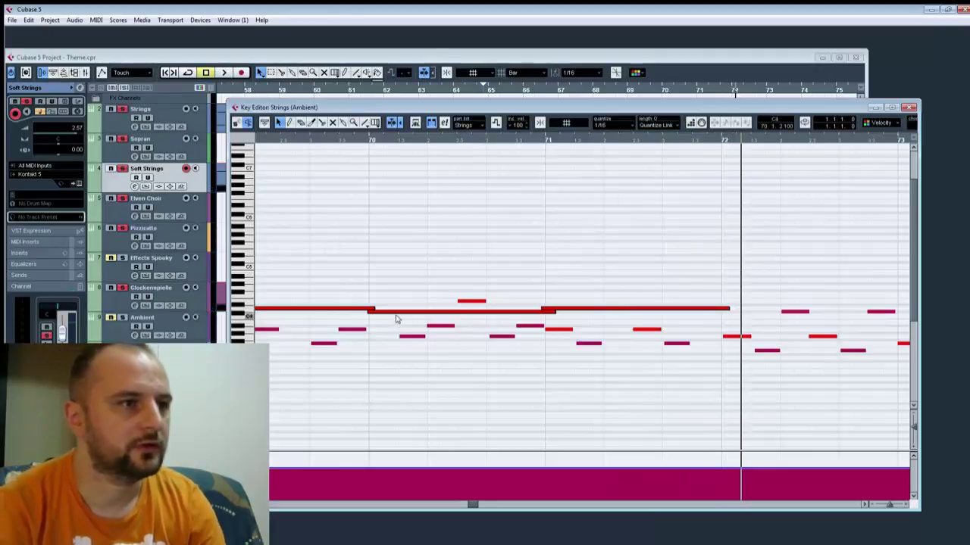
left_click_drag(395, 319, 400, 353)
key("ctrl+z")
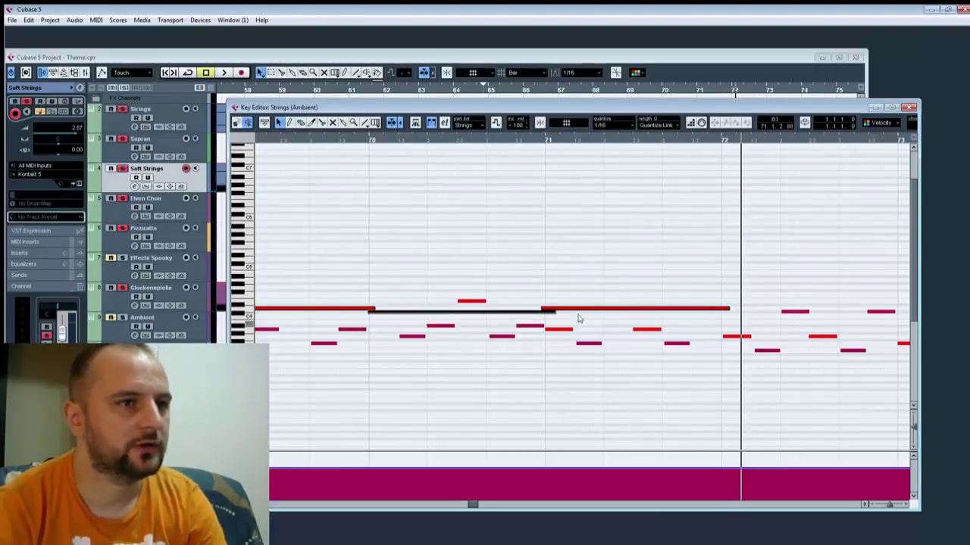
Step: Lower the Soft Strings note at bar 71 to A3, and copy it to bar 72 raised to A#3
left_click_drag(612, 310, 630, 341)
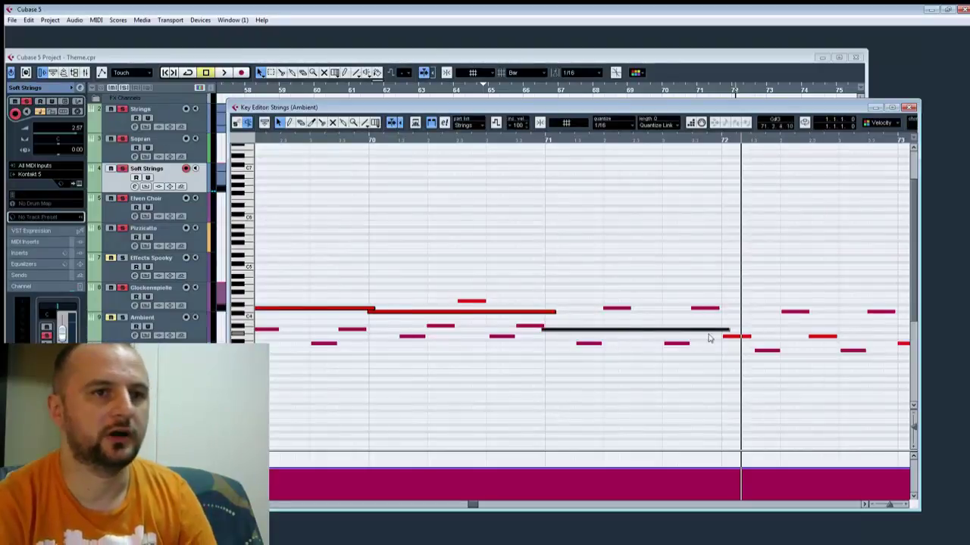
left_click(720, 145)
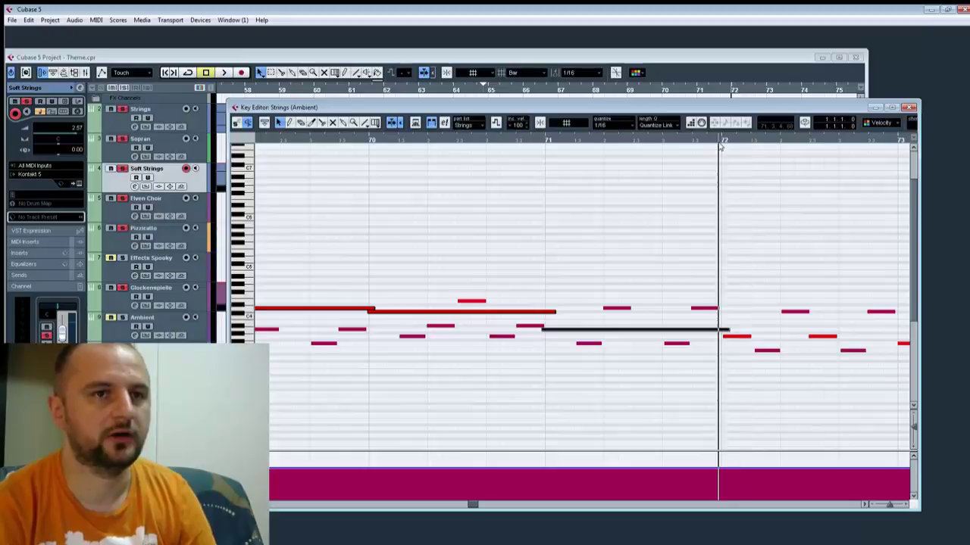
left_click_drag(721, 146, 723, 148)
key("alt+d")
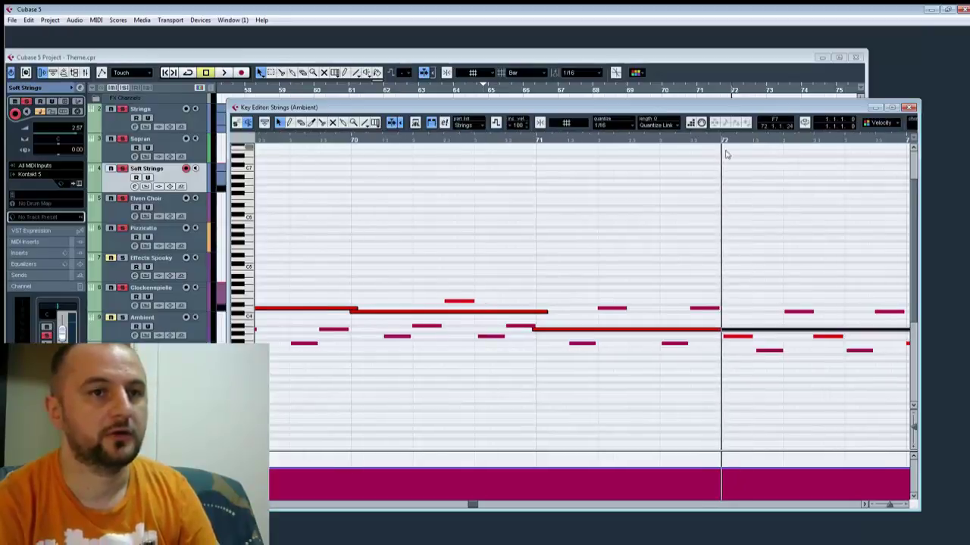
key("Up")
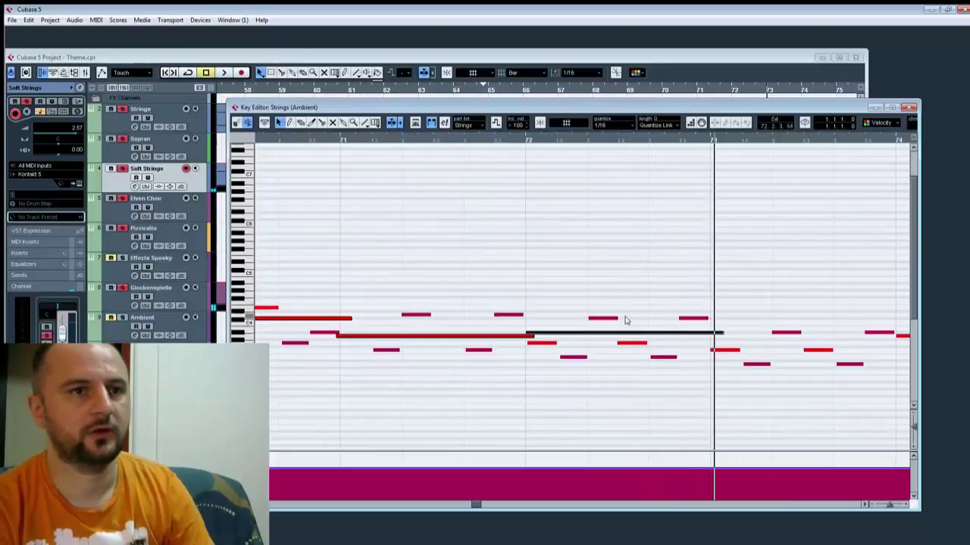
Step: Paste a copy of the A#3 Soft Strings note at the start of bar 73
left_click_drag(623, 320, 661, 341)
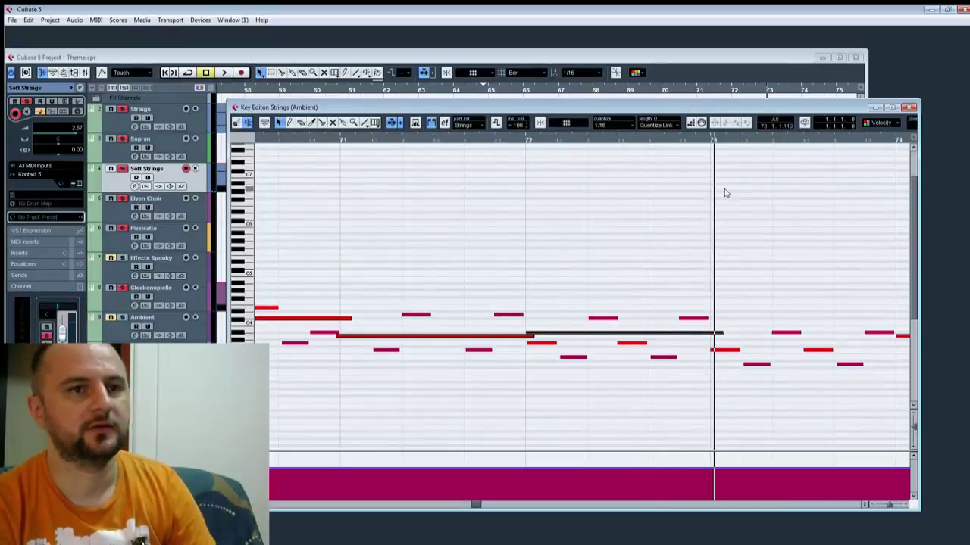
left_click(712, 141)
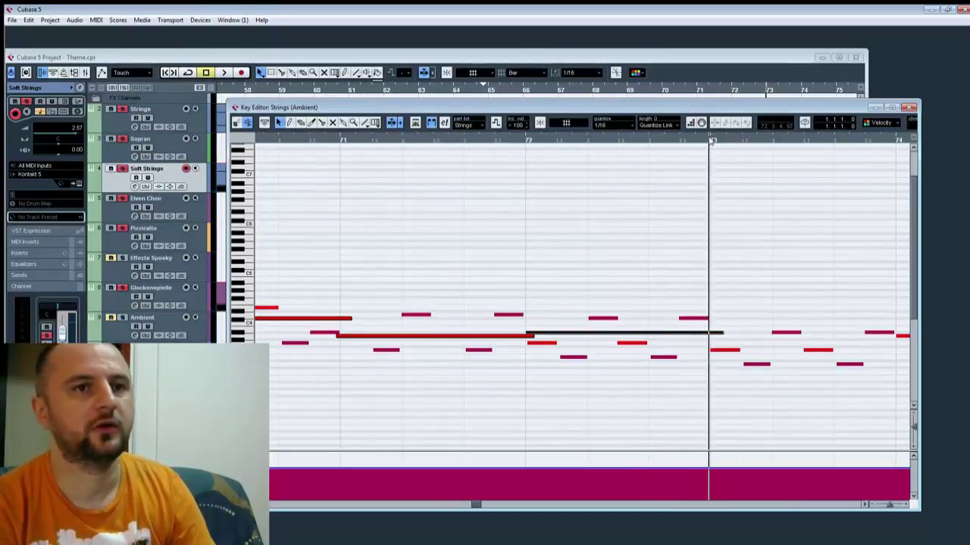
left_click(711, 139)
key("ctrl+v")
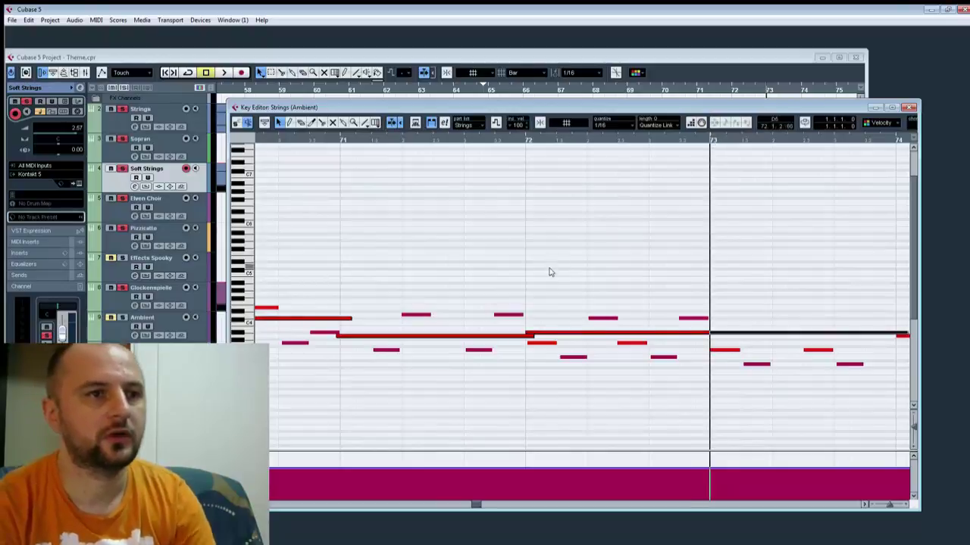
Step: Lower the bar 72 note to G3 and the bar 73 note to F3, trimming the latter to end just past bar 74
left_click_drag(563, 334, 565, 343)
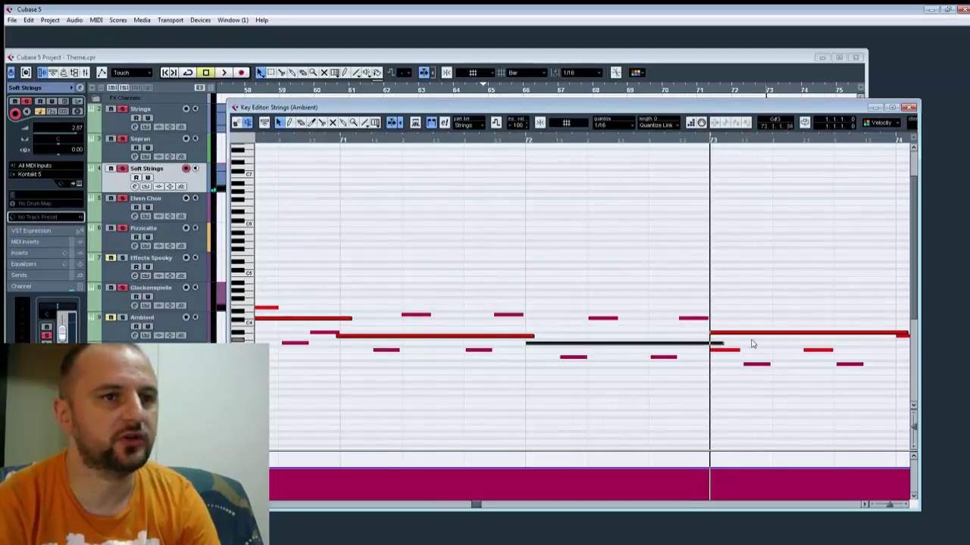
left_click_drag(787, 336, 623, 368)
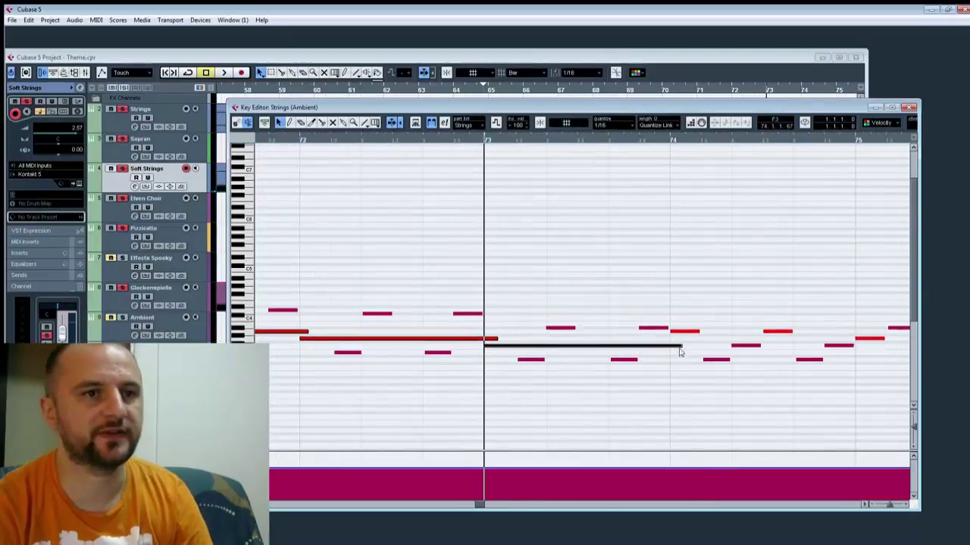
left_click_drag(680, 351, 674, 351)
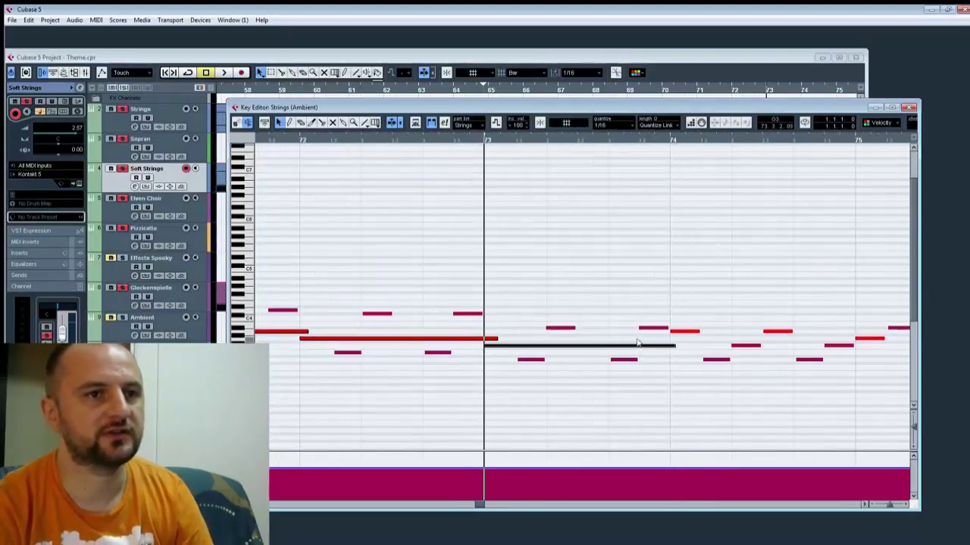
Step: Paste a copy of the one-bar note at bar 74 and raise it to A3
left_click(671, 140)
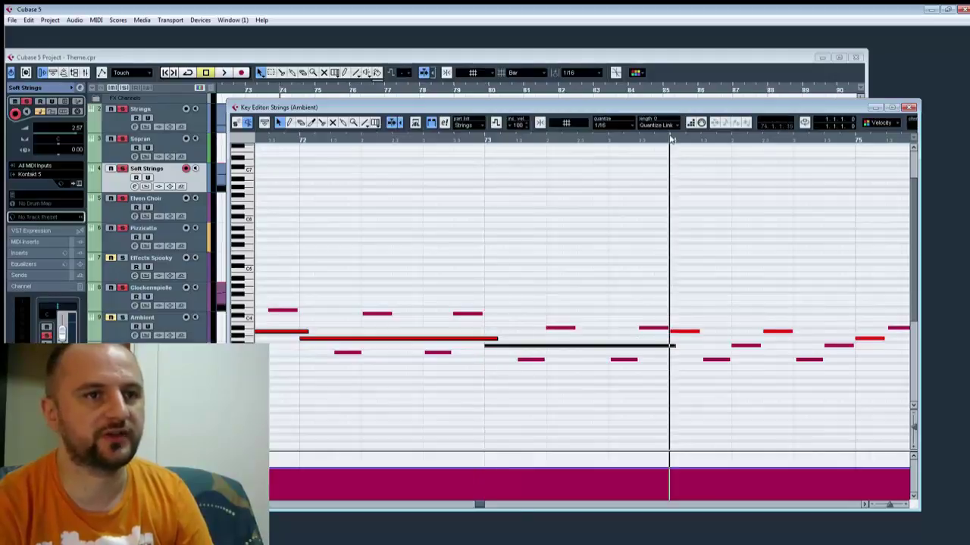
key("ctrl+v")
key("Up")
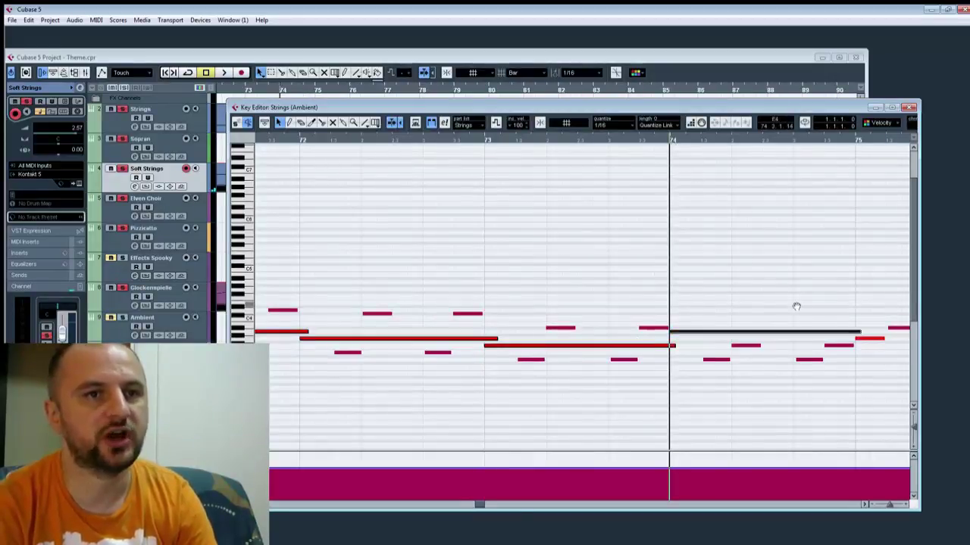
left_click_drag(796, 306, 507, 299)
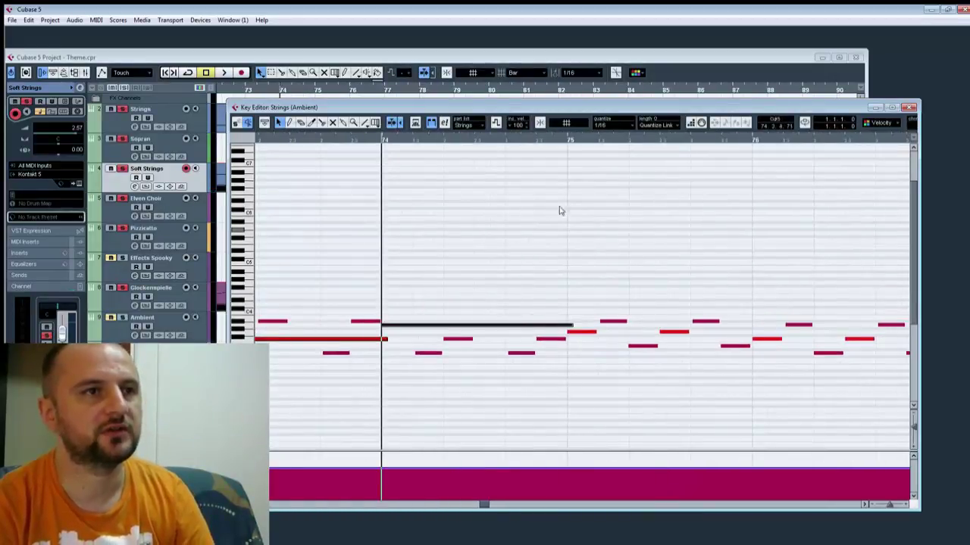
Step: Continue the Soft Strings line with pasted one-bar notes, G3 at bar 75 and F3 at bar 76
left_click(567, 142)
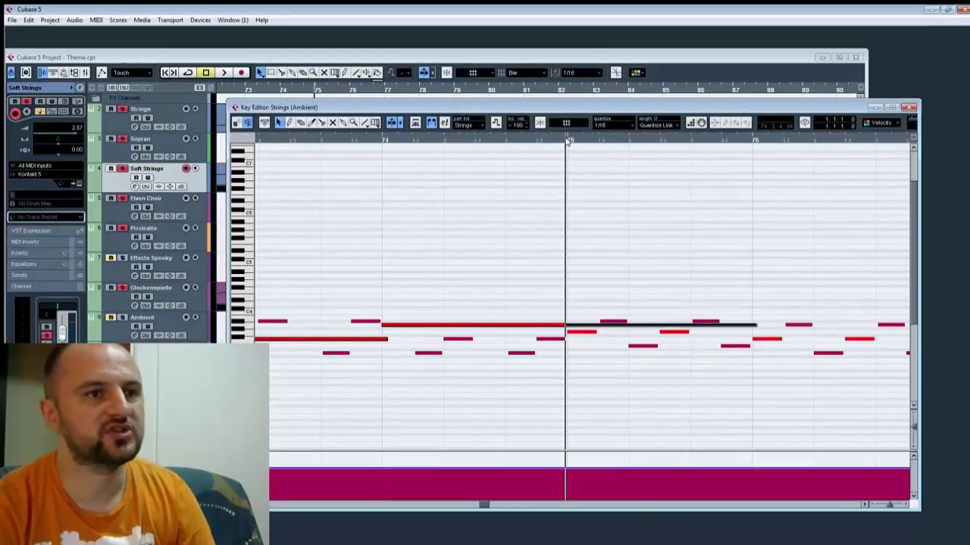
key("Down")
key("Down")
left_click_drag(721, 262, 497, 249)
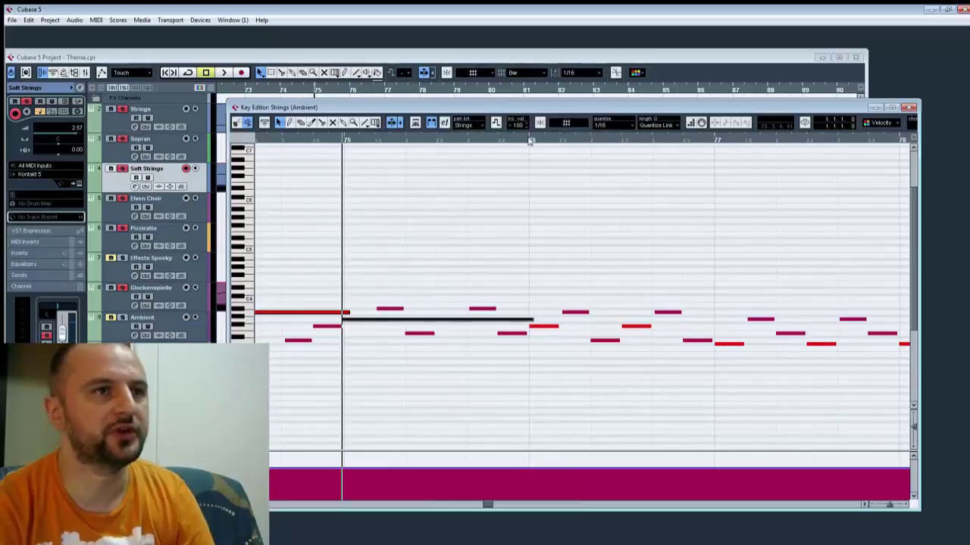
left_click(530, 142)
key("ctrl+v")
key("Down")
key("Down")
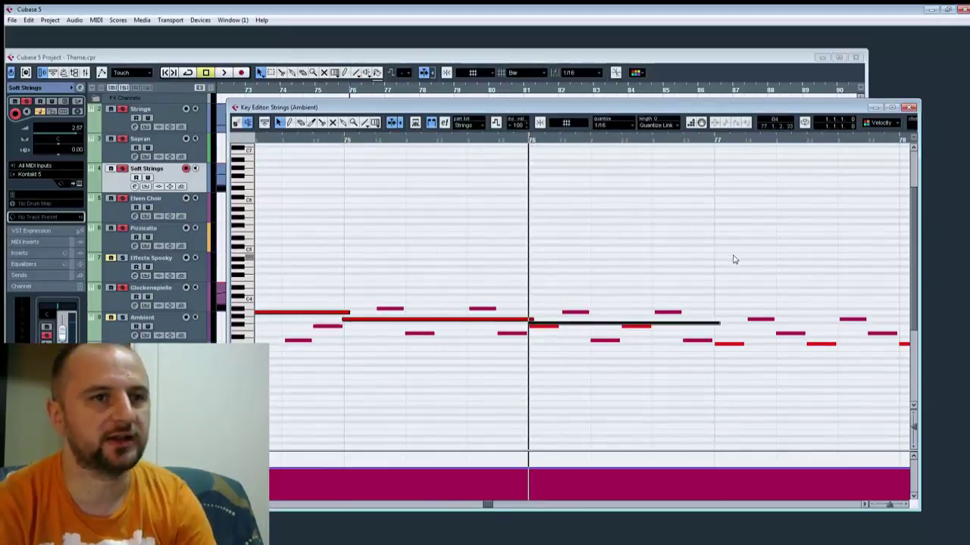
Step: Paste a Soft Strings note at bar 77, lower it to C#3, and lengthen it to end at bar 79
left_click(715, 141)
key("ctrl+v")
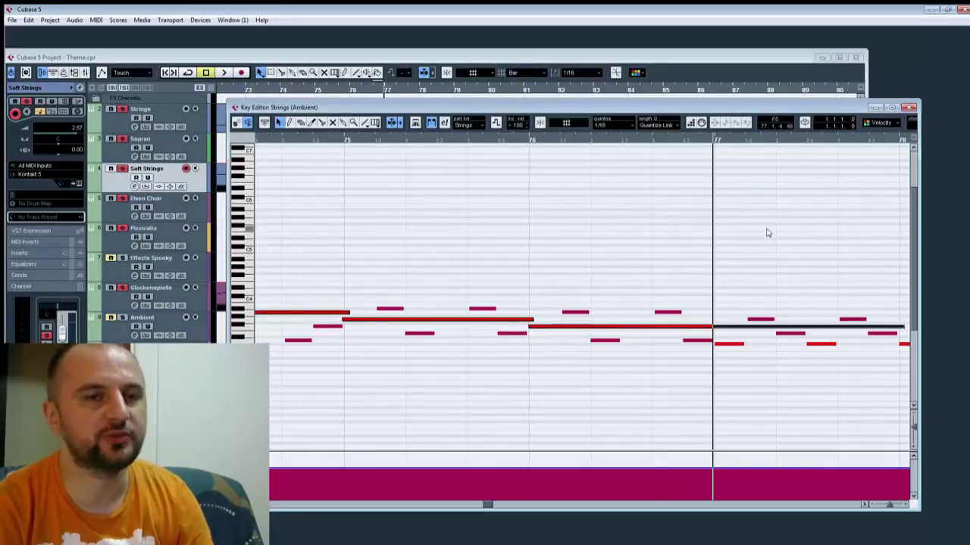
scroll(766, 232, "right", 3)
key("Down")
key("Down")
key("Down")
key("Down")
key("Down")
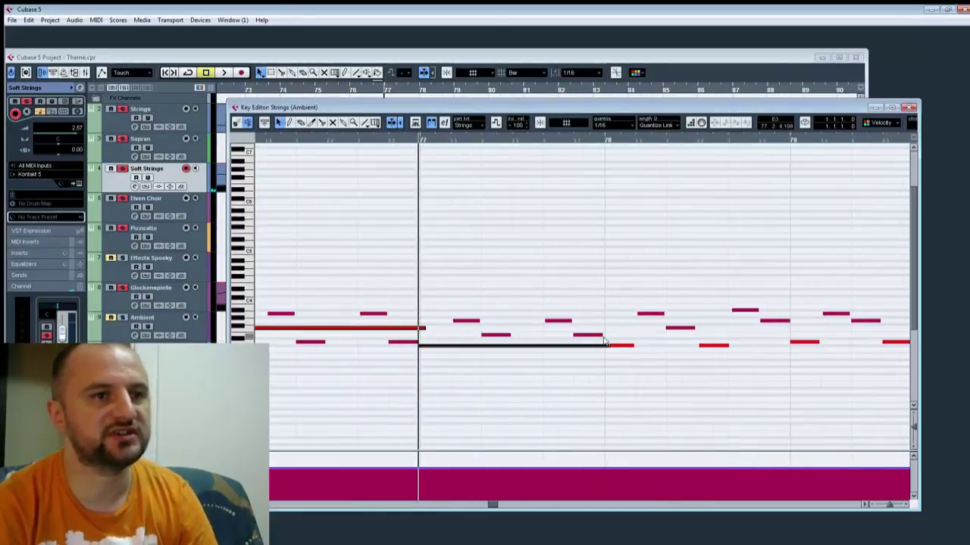
left_click_drag(610, 350, 787, 353)
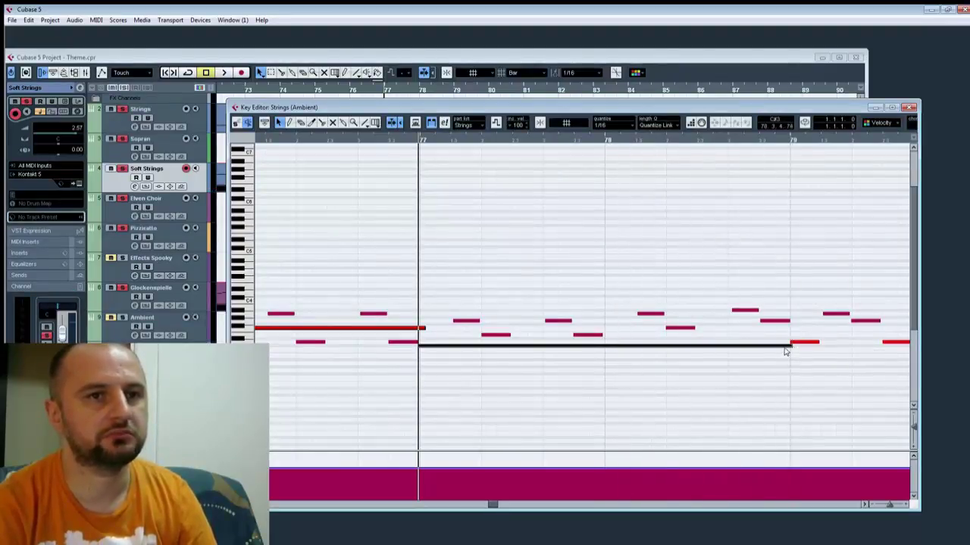
Step: Paste a copy of the long note at bar 79, set it to D3, and shorten it to end at bar 80
left_click(792, 141)
left_click_drag(833, 190, 269, 260)
key("ctrl+v")
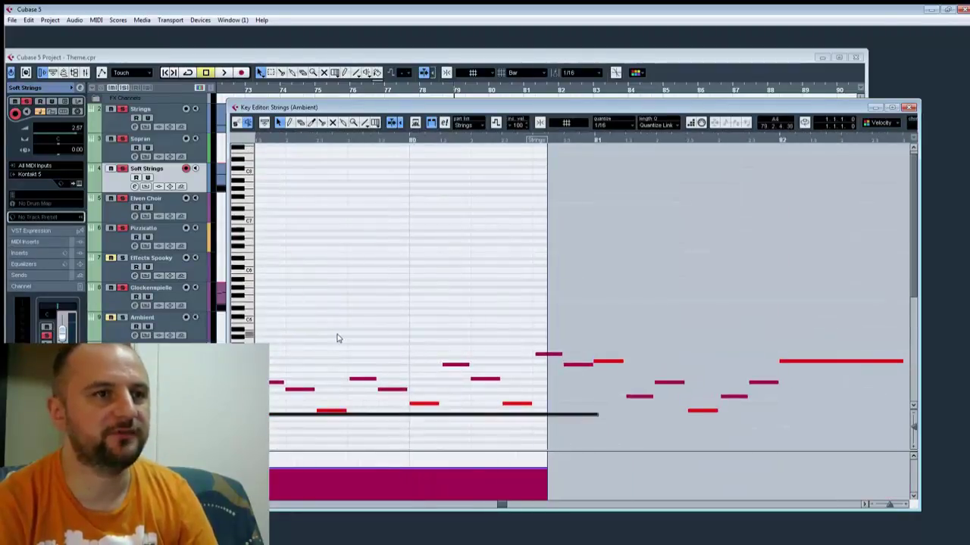
key("Up")
key("Up")
key("Up")
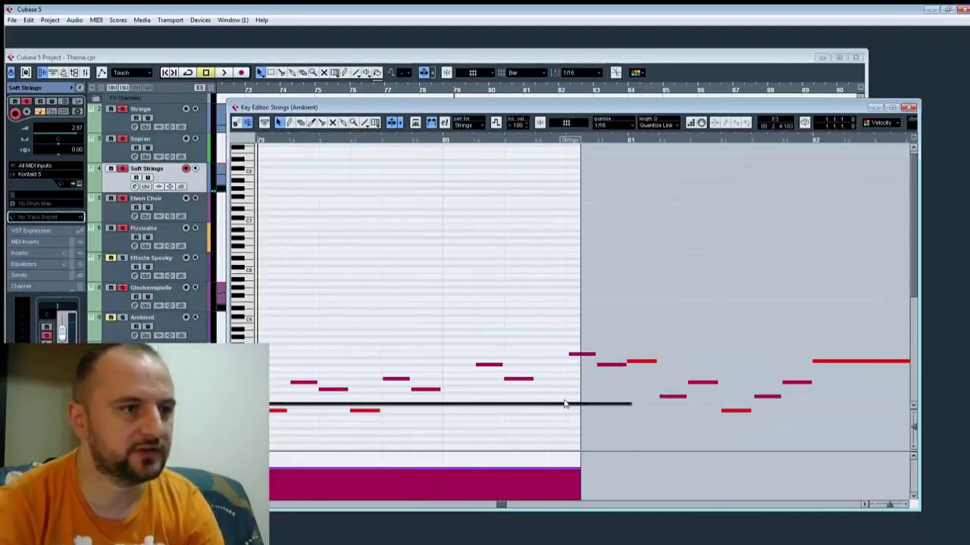
key("Down")
key("Down")
left_click_drag(293, 467, 436, 428)
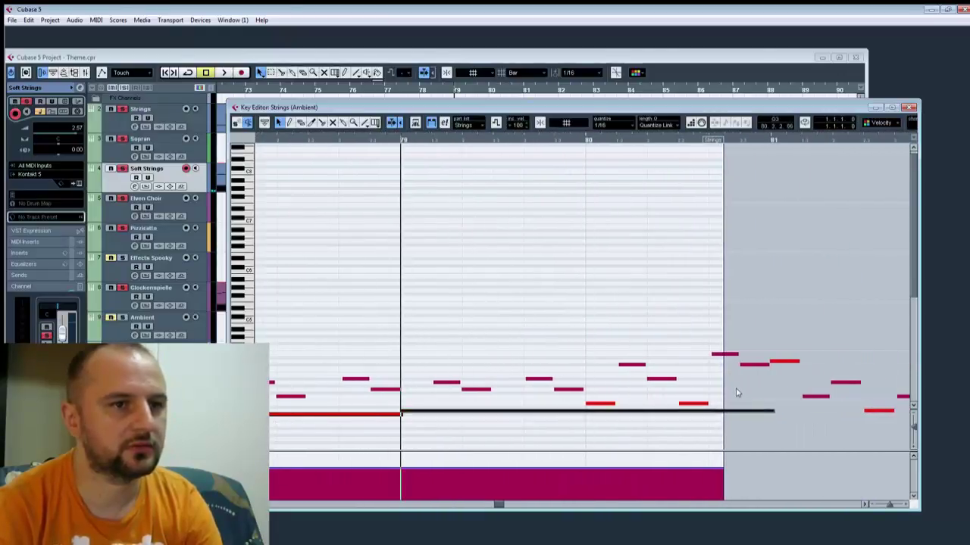
left_click_drag(771, 411, 580, 438)
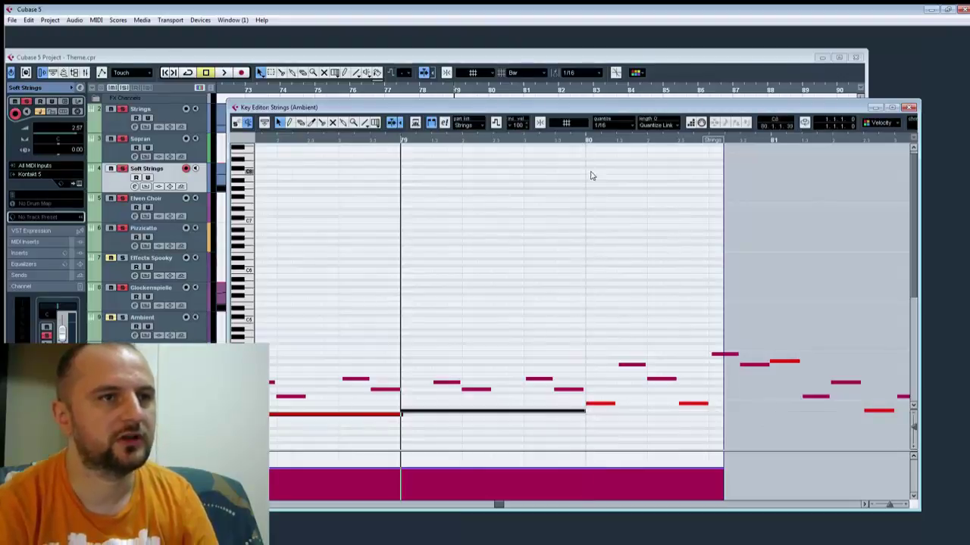
Step: Paste a copy of the one-bar D3 note at bar 80 and raise it to E3
left_click(587, 141)
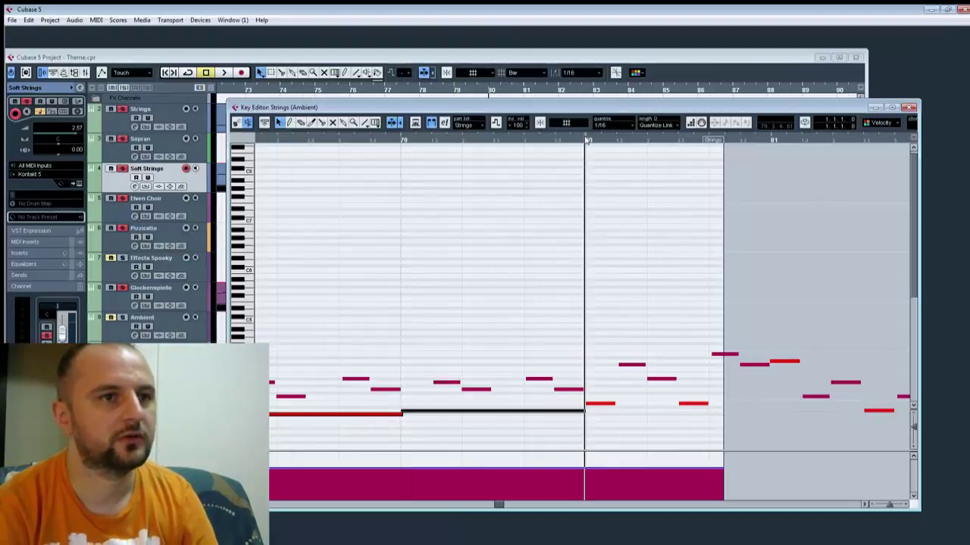
key("ctrl+v")
key("Up")
key("Up")
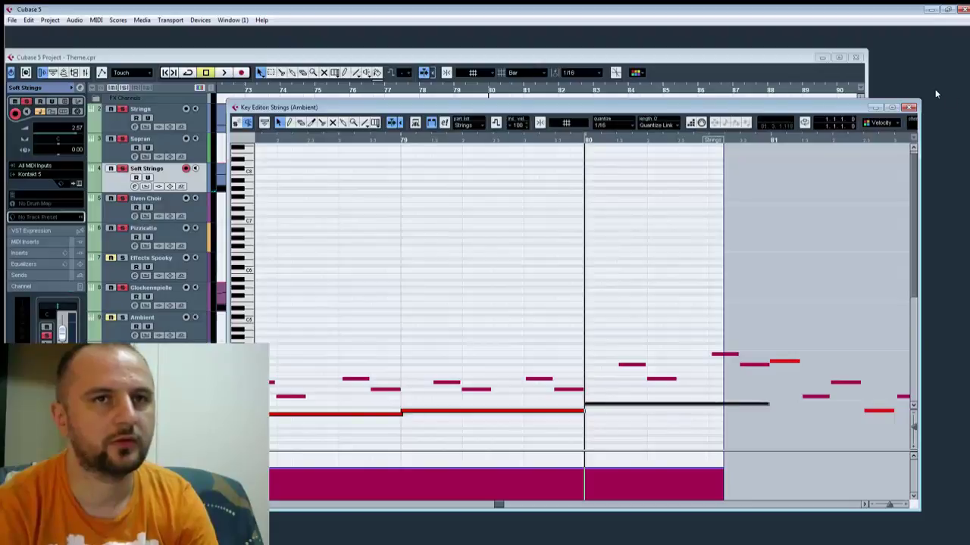
Step: Extend the Soft Strings part to almost bar 89 and the Glockenspielle part past bar 90, and reopen both for note editing
left_click(910, 107)
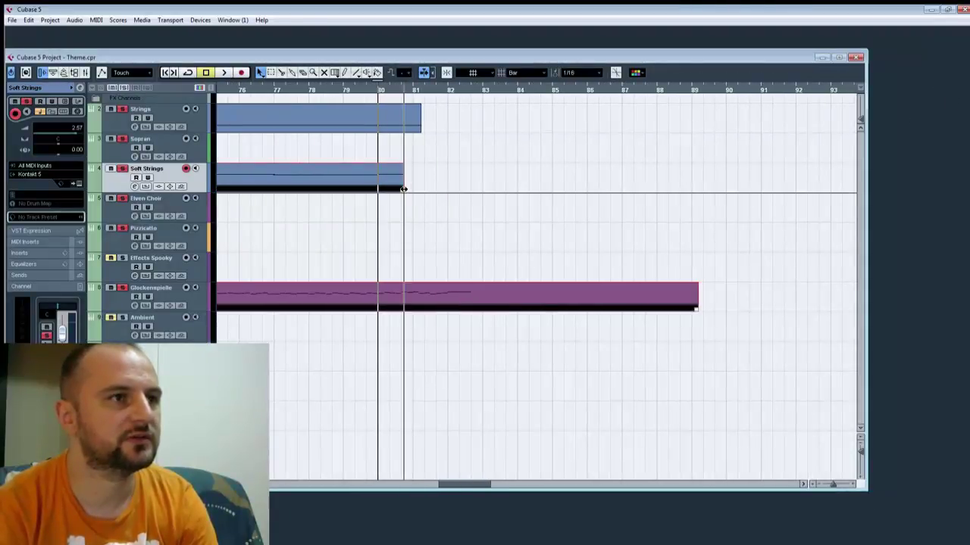
left_click_drag(405, 194, 686, 190)
left_click(461, 209)
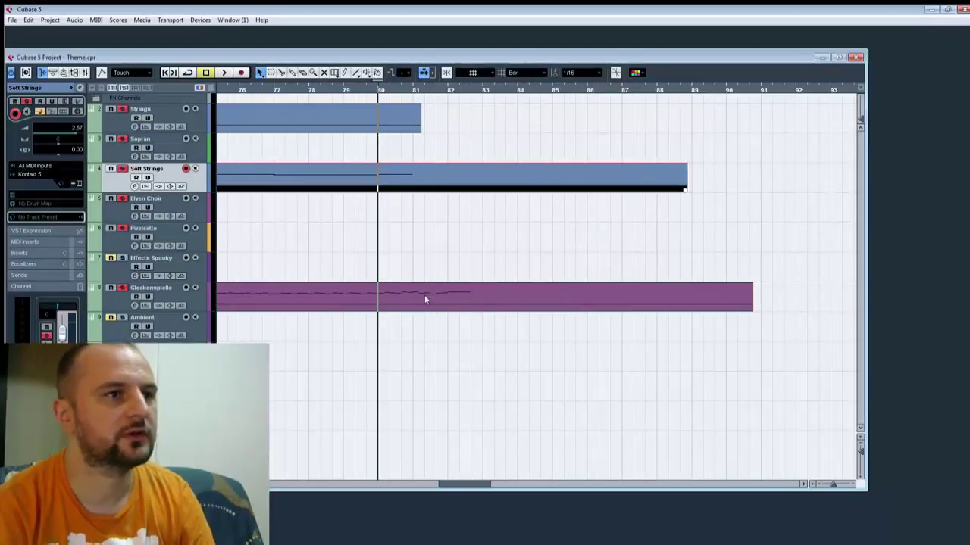
left_click(424, 295, "shift")
double_click(406, 175)
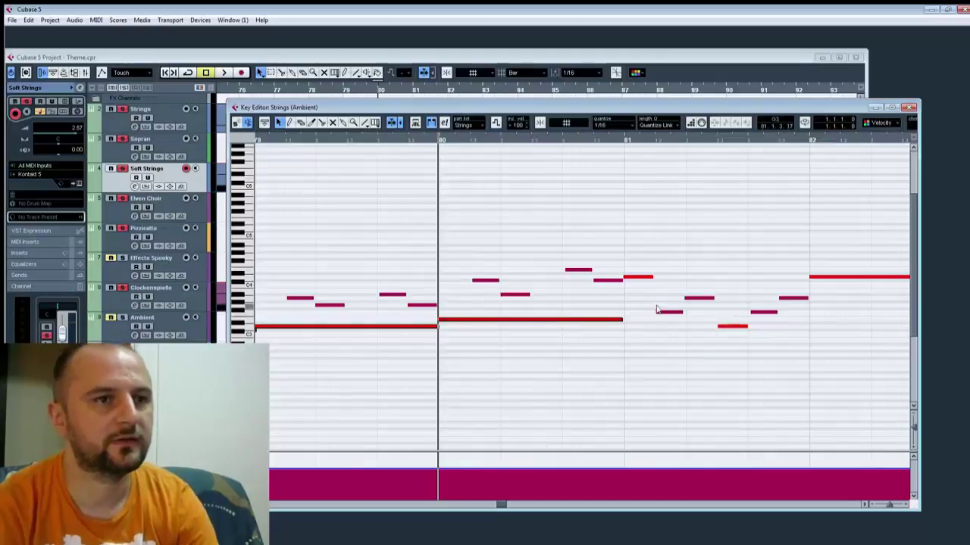
Step: Copy the bar 80 Soft Strings note to bar 81 at D4
left_click_drag(580, 320, 784, 281)
left_click_drag(879, 318, 681, 328)
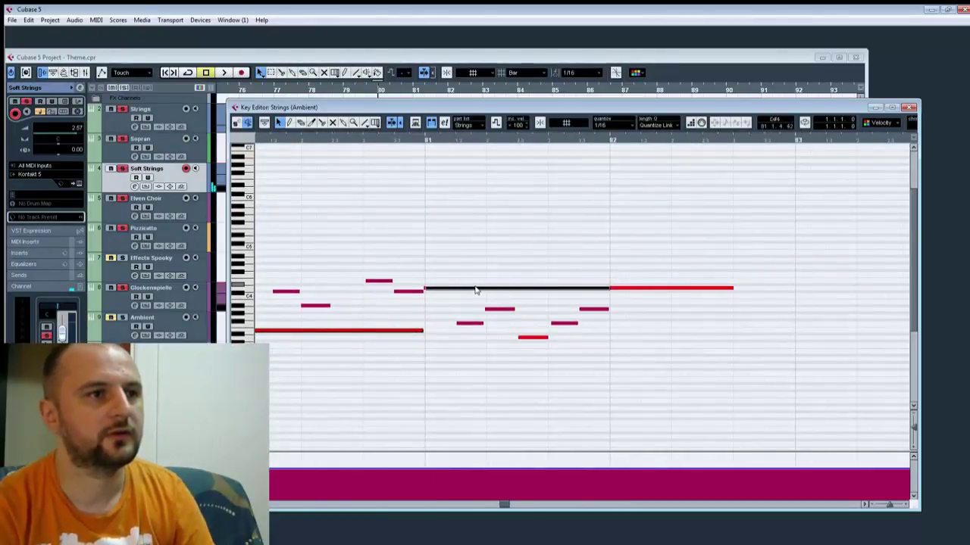
mouse_move(476, 290)
left_mouse_down()
mouse_move(484, 290)
mouse_move(474, 290)
left_mouse_up()
Step: Play back the new Soft Strings section, review its notes from bar 82 back to bar 68, and close the note editor
key("space")
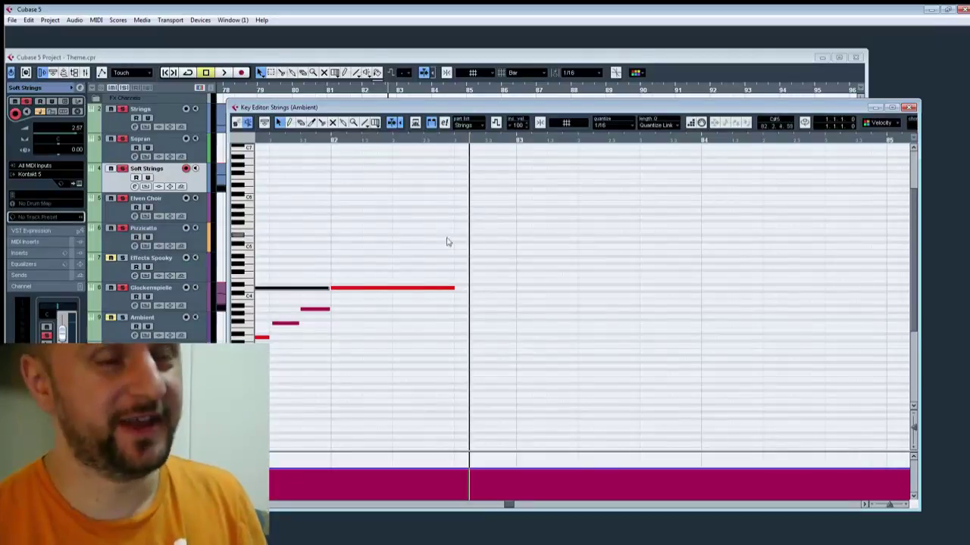
left_click_drag(447, 243, 879, 241)
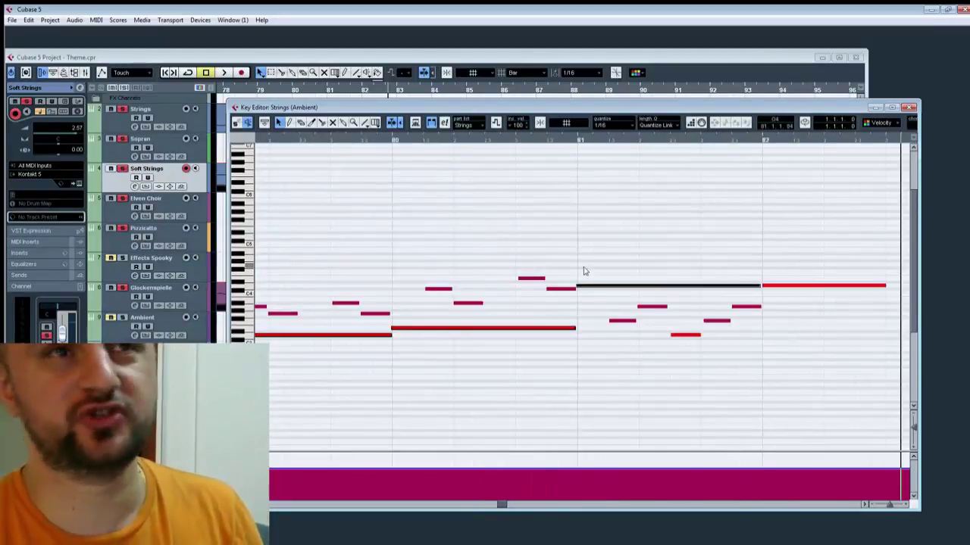
left_click_drag(450, 281, 846, 261)
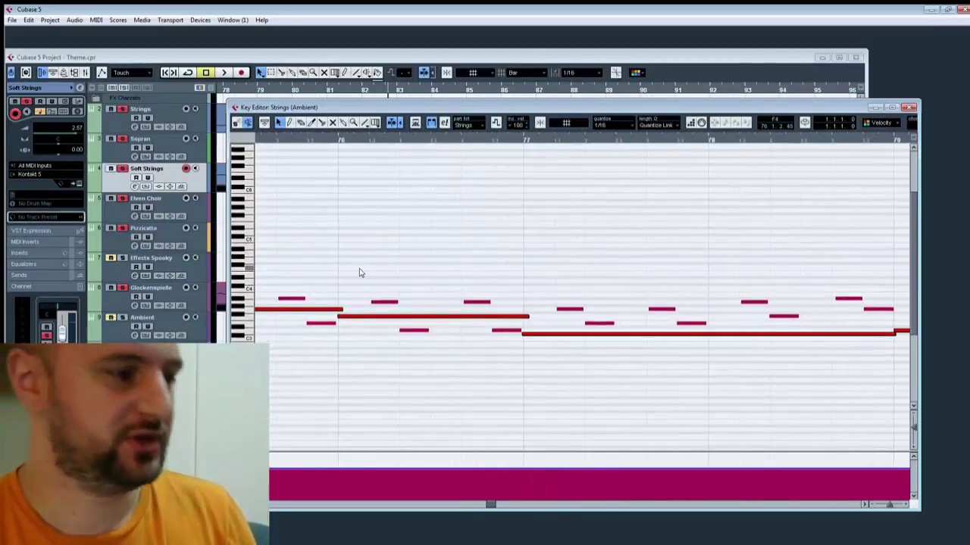
left_click_drag(320, 273, 635, 269)
left_click_drag(277, 288, 662, 268)
left_click_drag(322, 244, 881, 249)
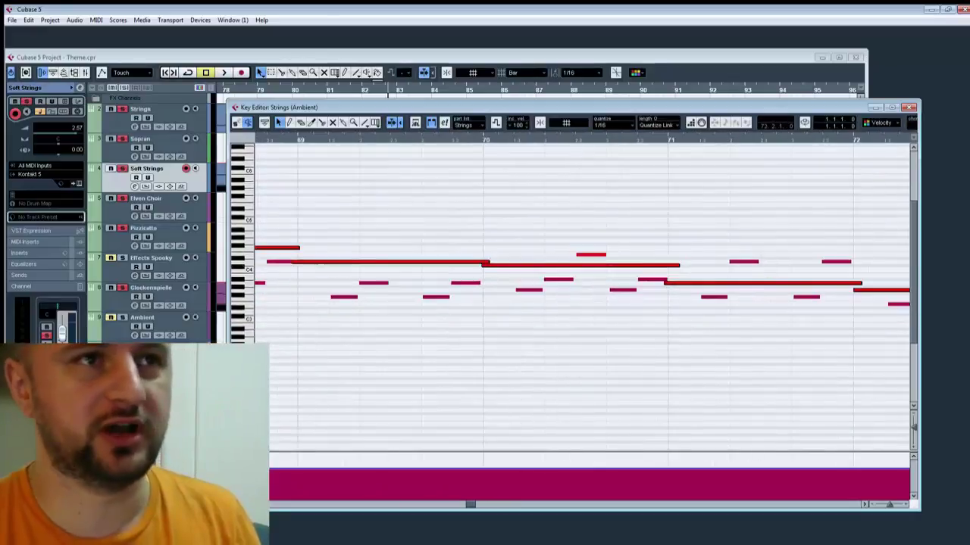
left_click_drag(587, 249, 894, 244)
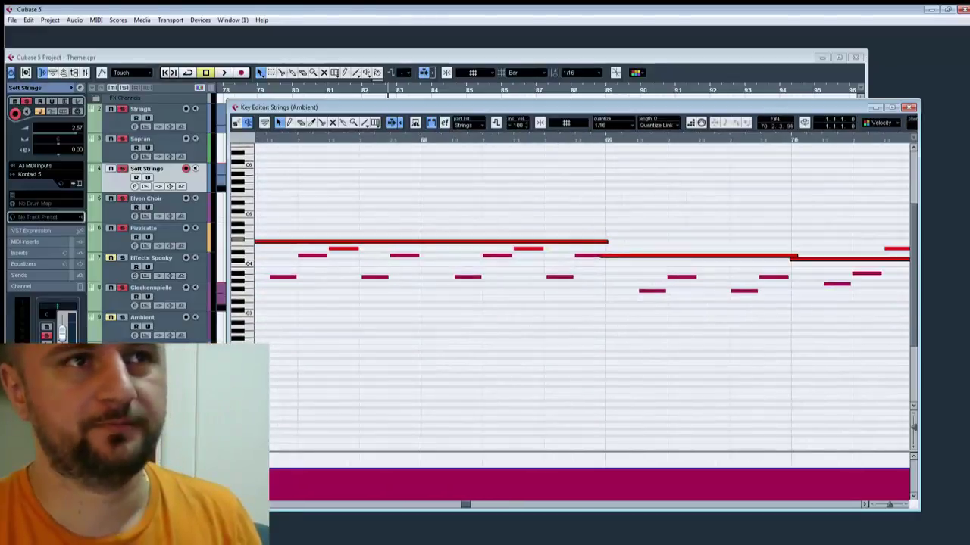
left_click(910, 108)
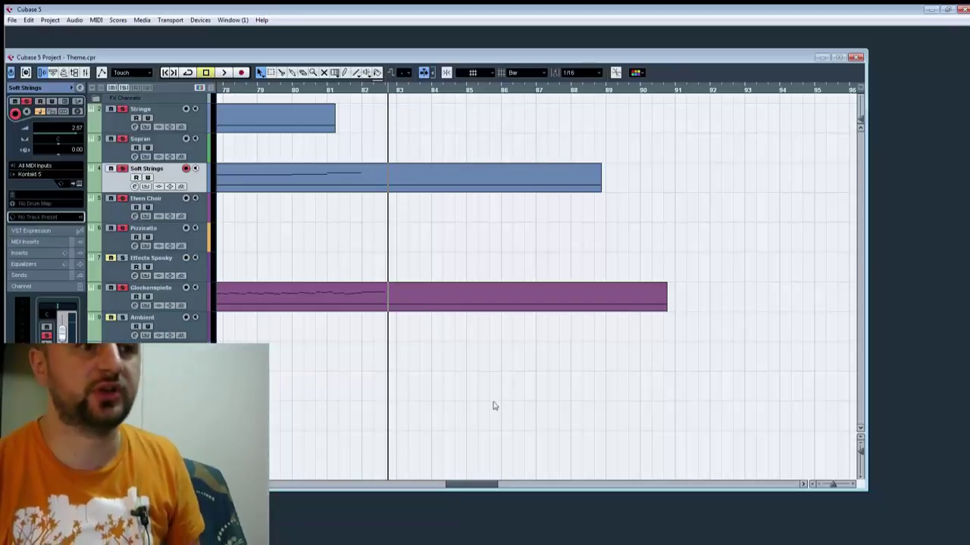
Step: Play the whole theme from the beginning to past bar 86, and display the transport controls with the time position
left_click_drag(487, 486, 254, 486)
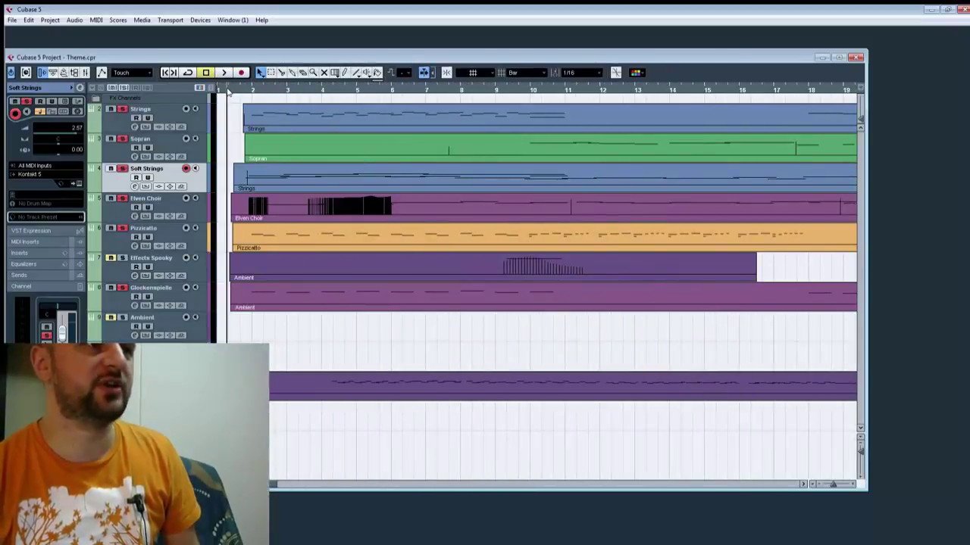
left_click_drag(228, 89, 219, 75)
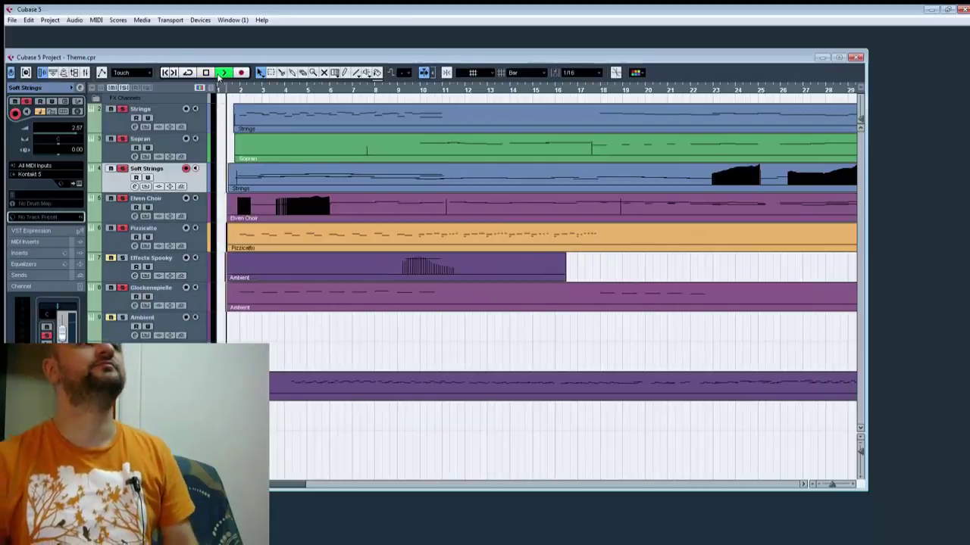
left_click(221, 75)
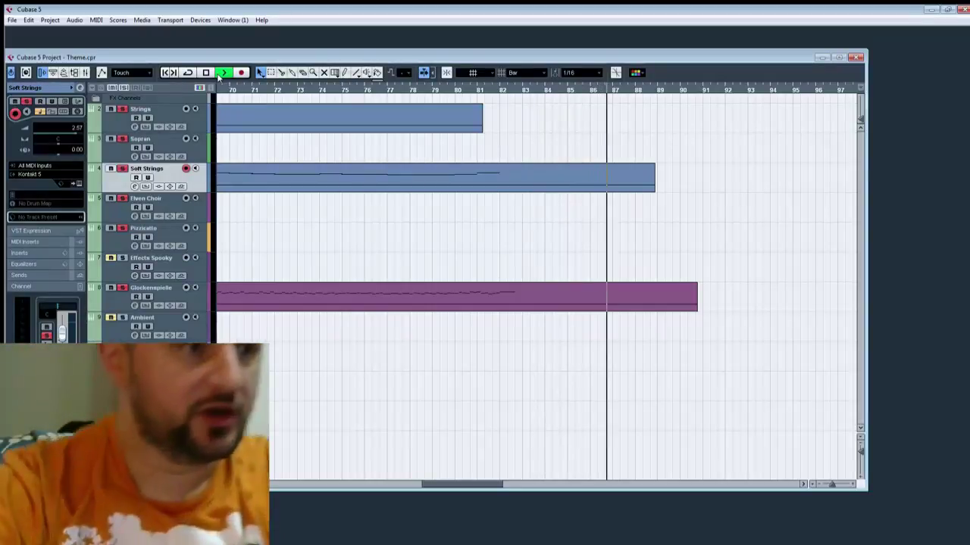
left_click(205, 72)
left_click(160, 21)
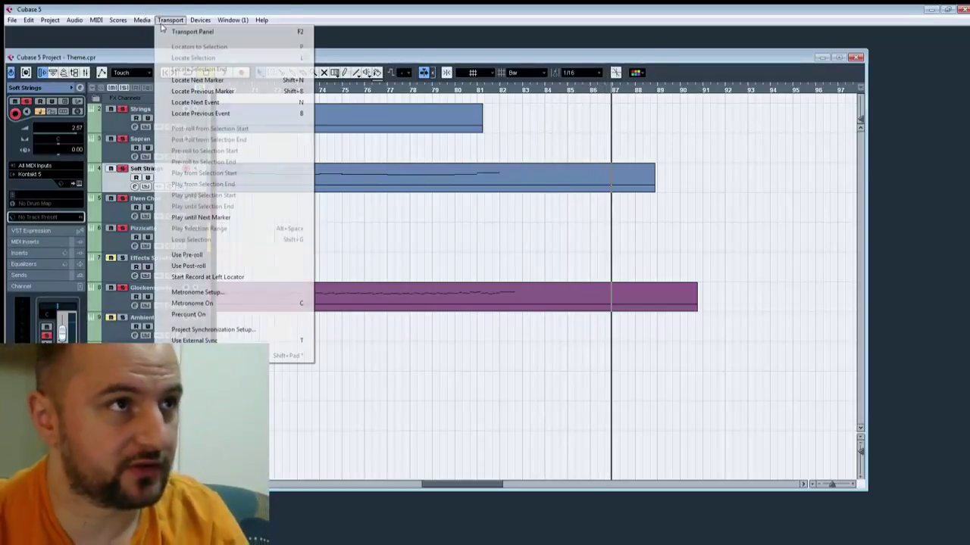
left_click(189, 30)
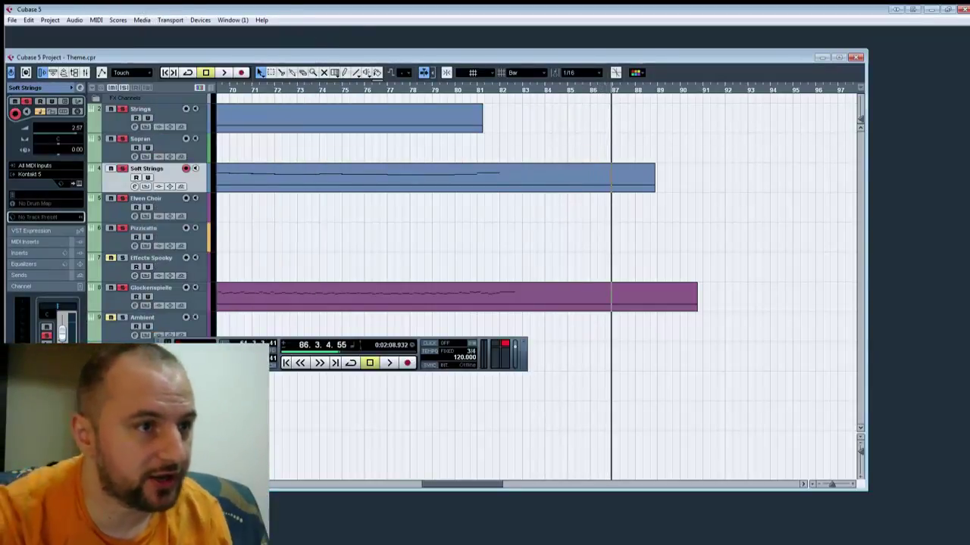